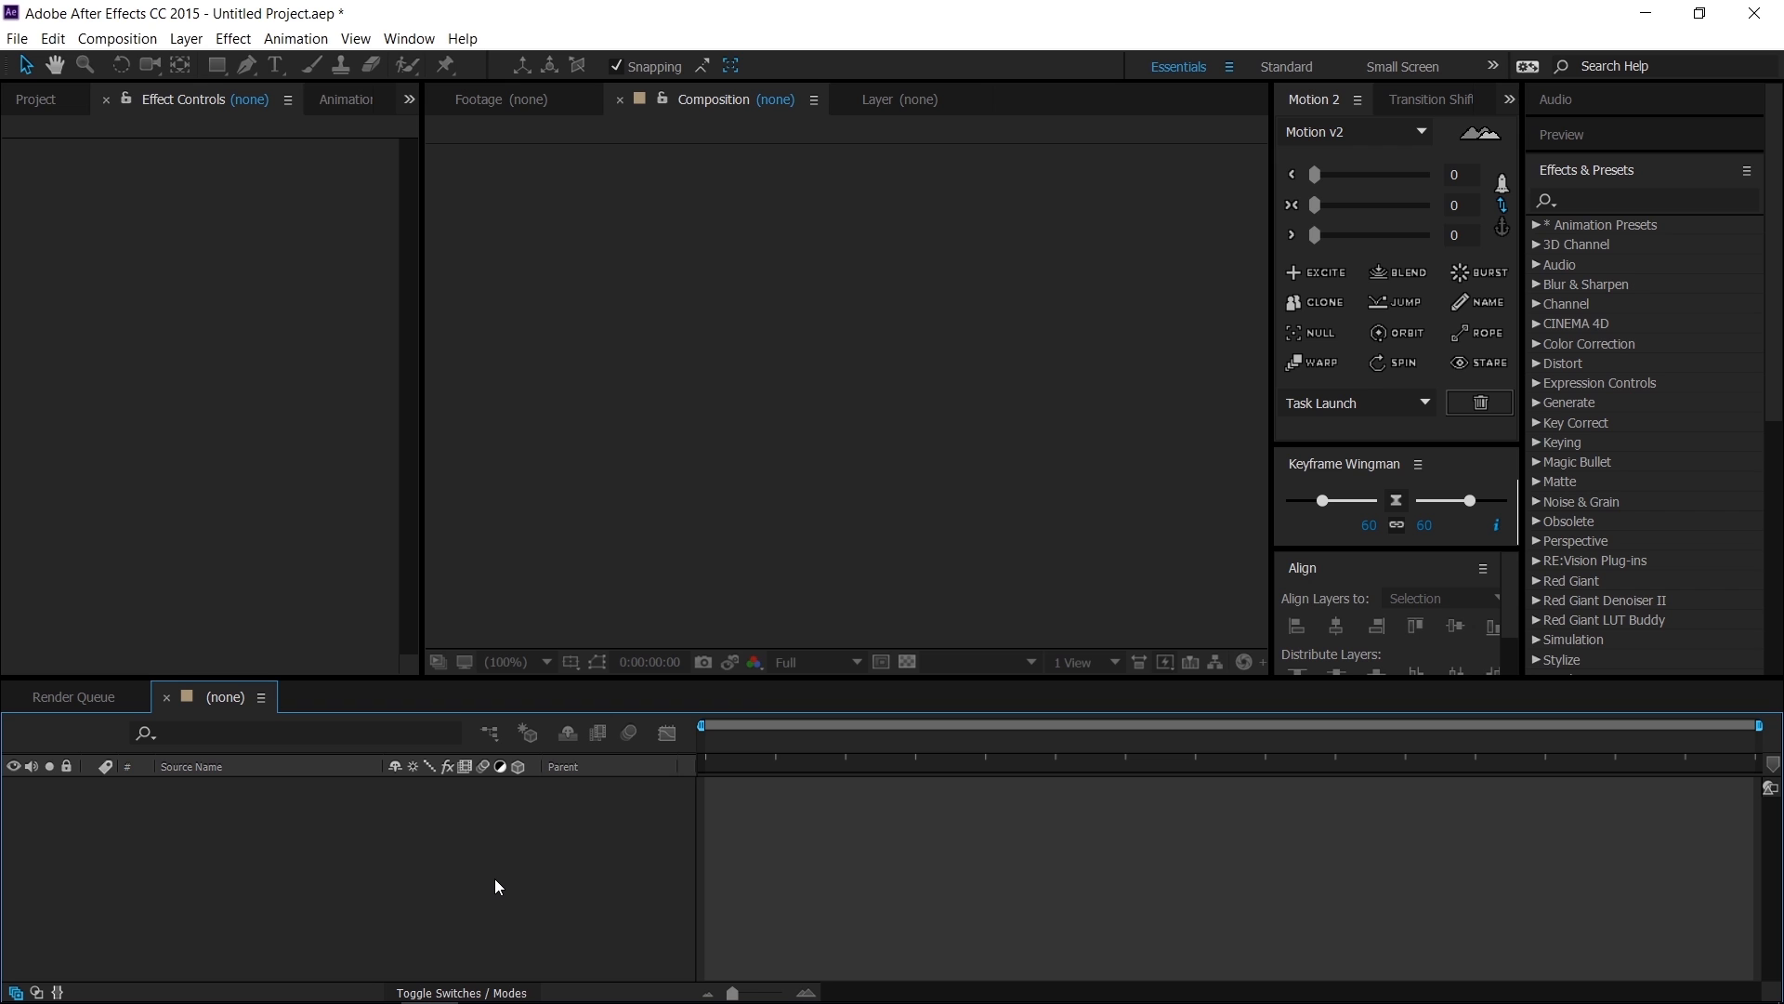
Step: Create a 1920 × 1080 px, 15-second composition at 23,976 fps and add a full-size solid layer named "api mid"
key("ctrl+n")
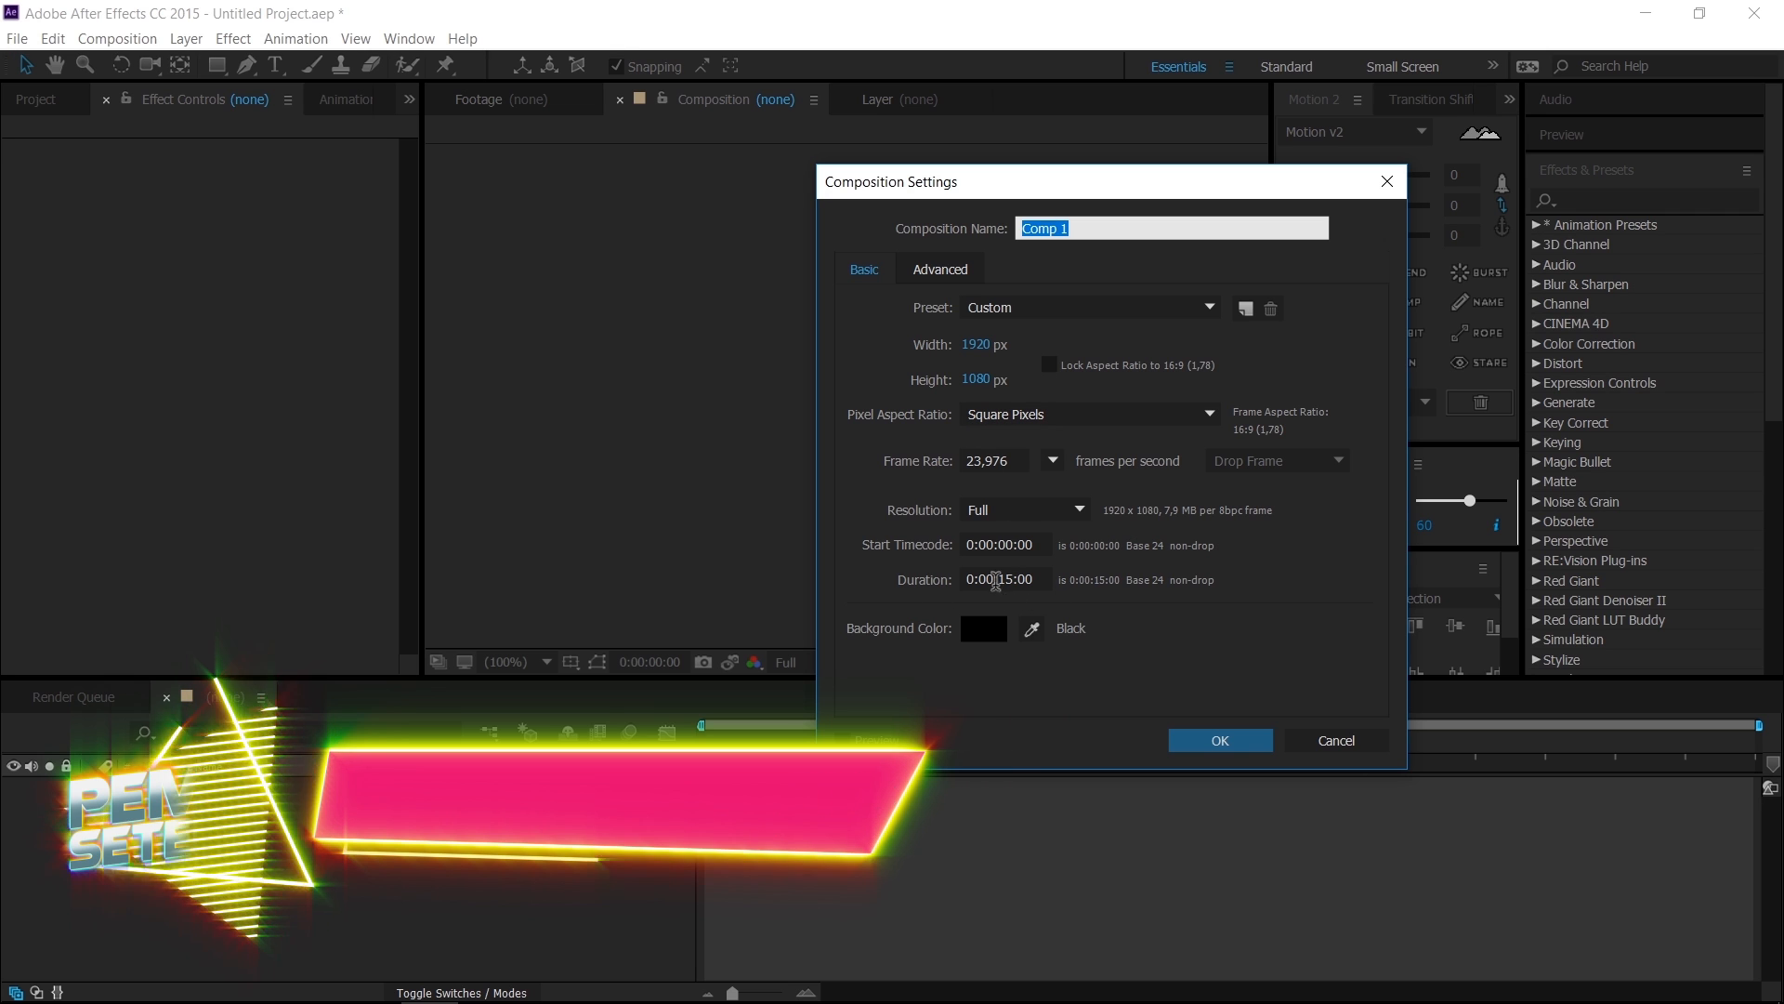
left_click(1227, 739)
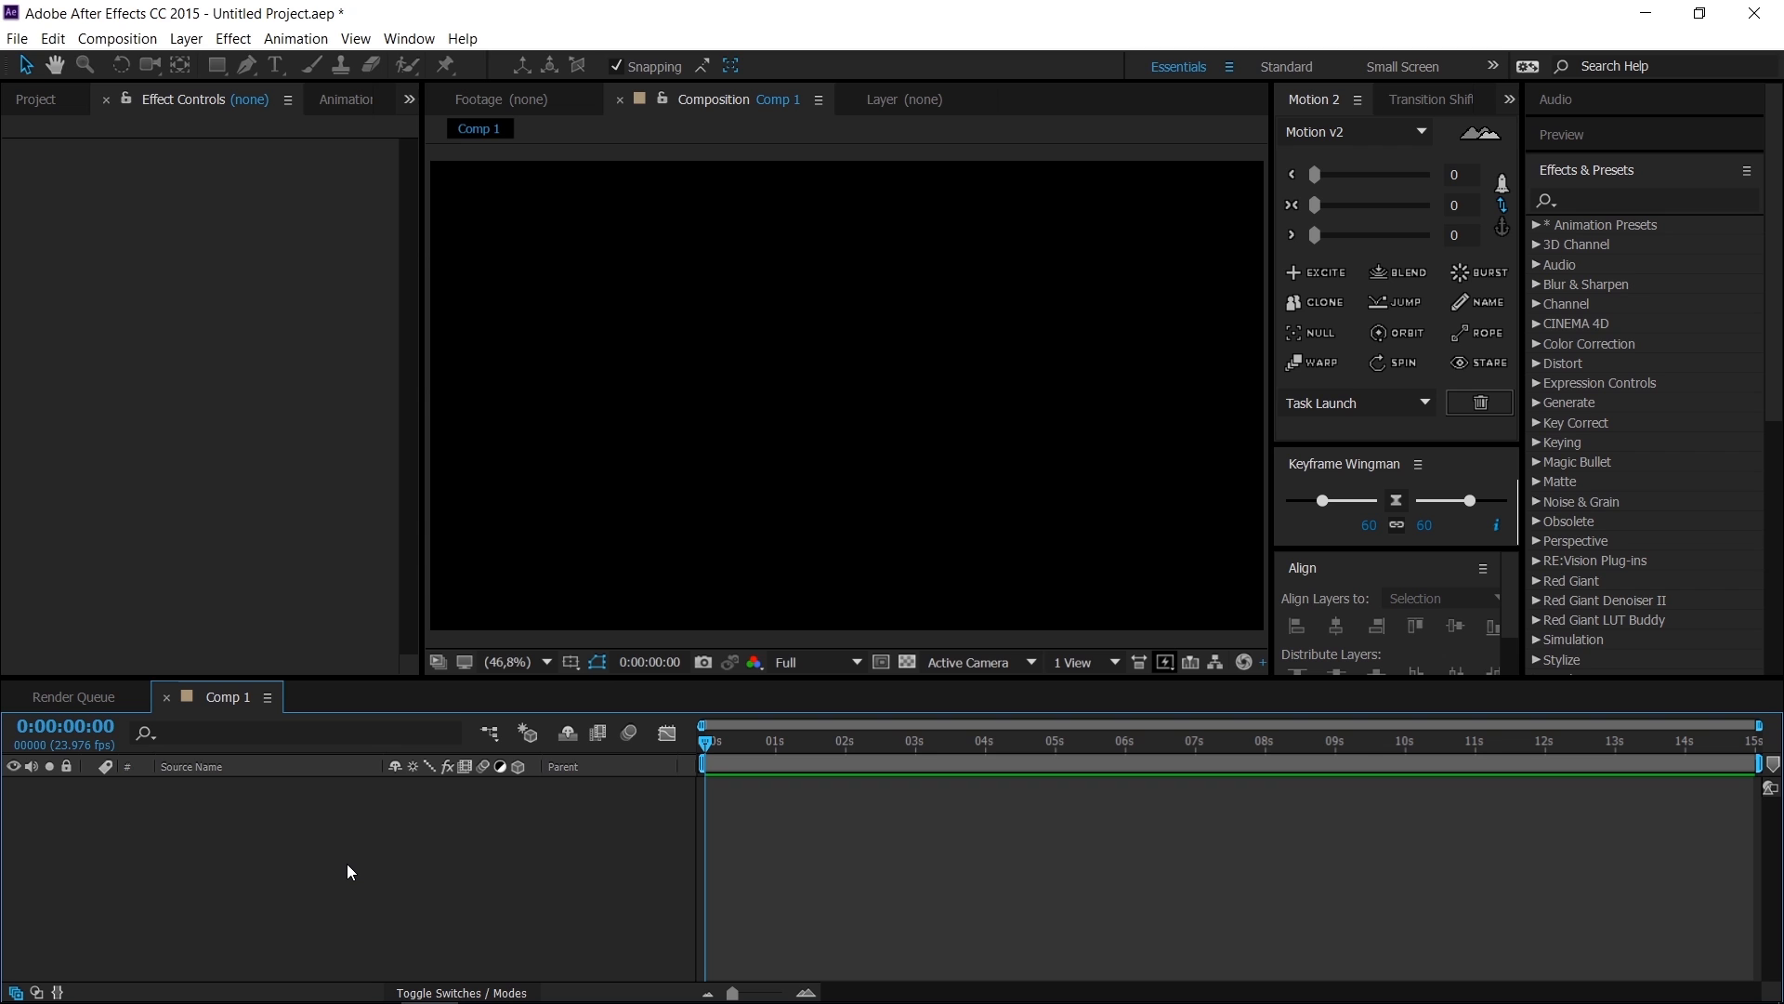
key("ctrl+y")
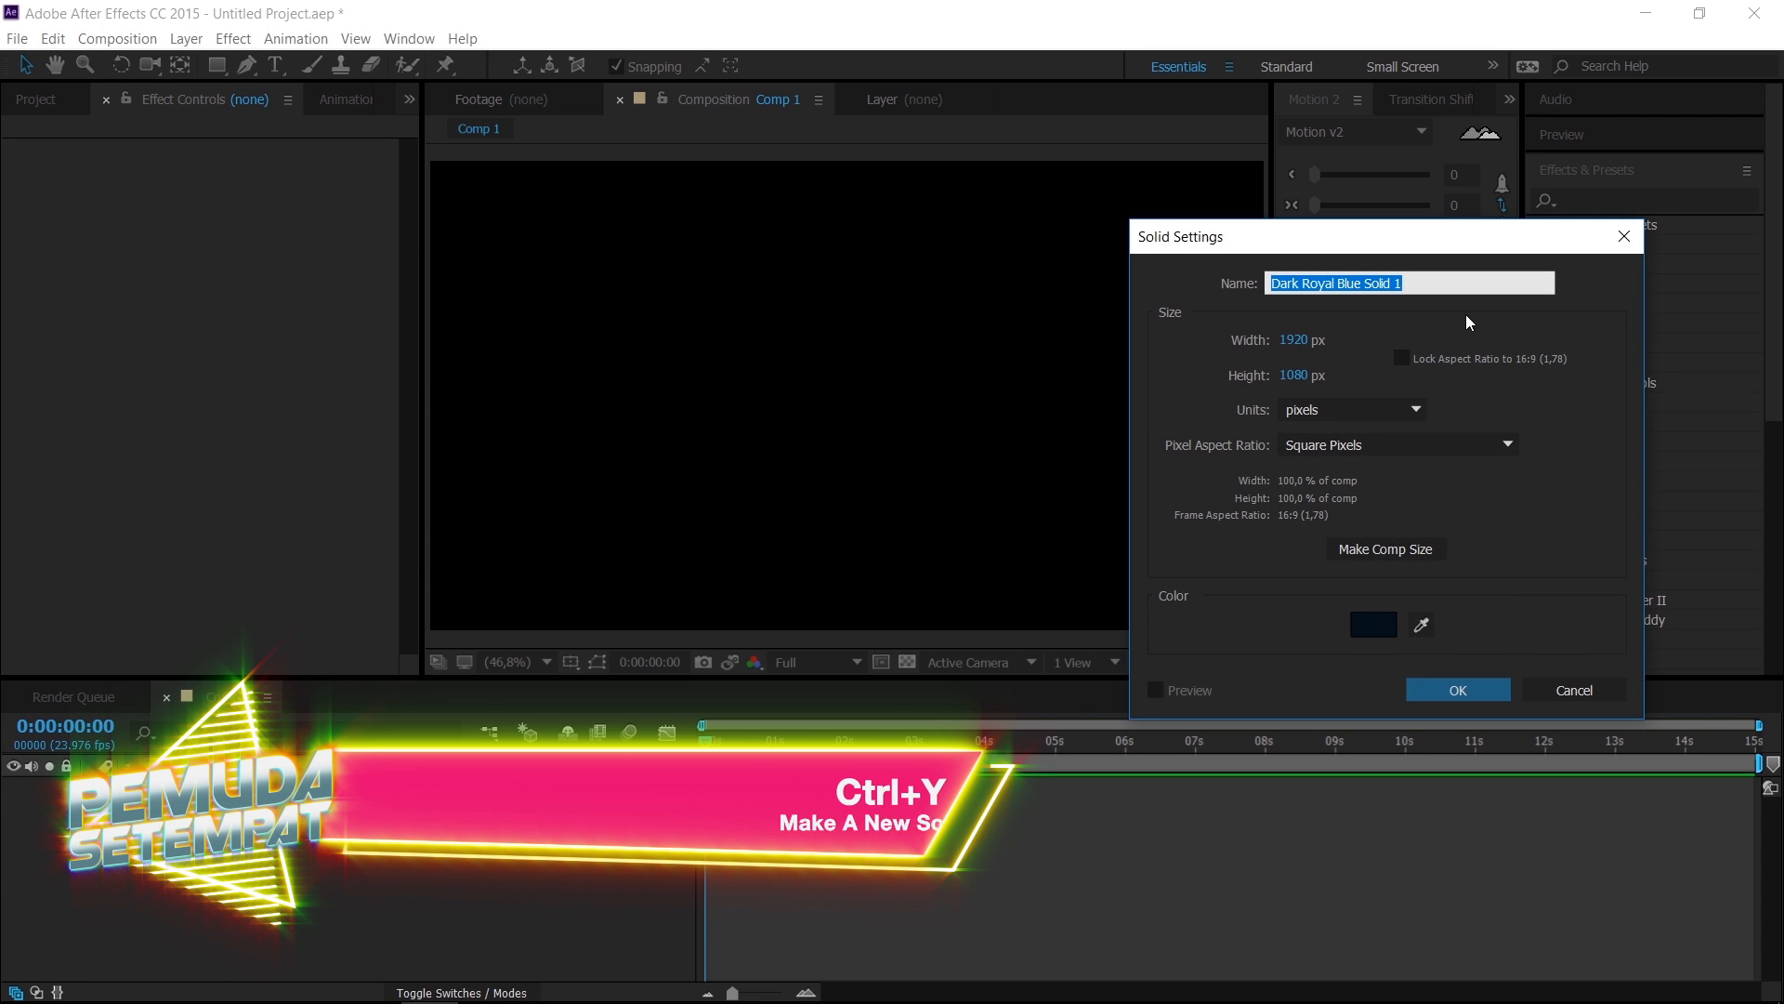
type("api mid")
key("Return")
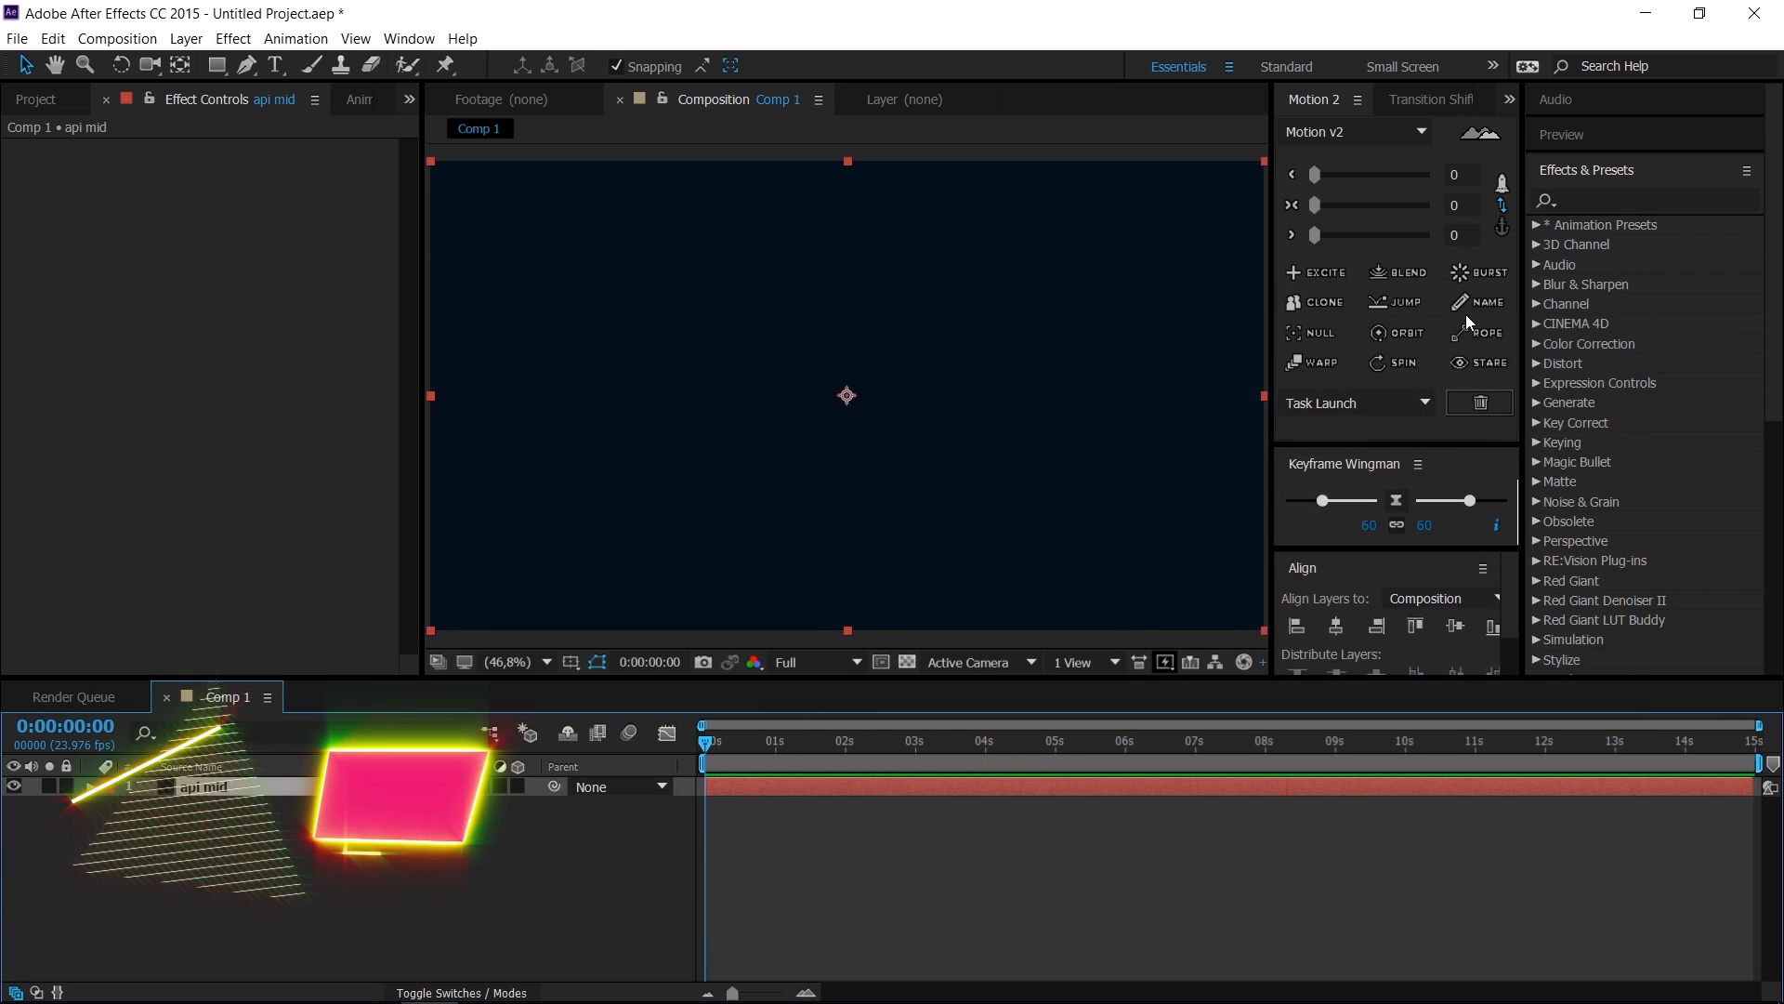
Step: Find the Trapcode Particular effect and apply it to the "api mid" layer
left_click(1679, 192)
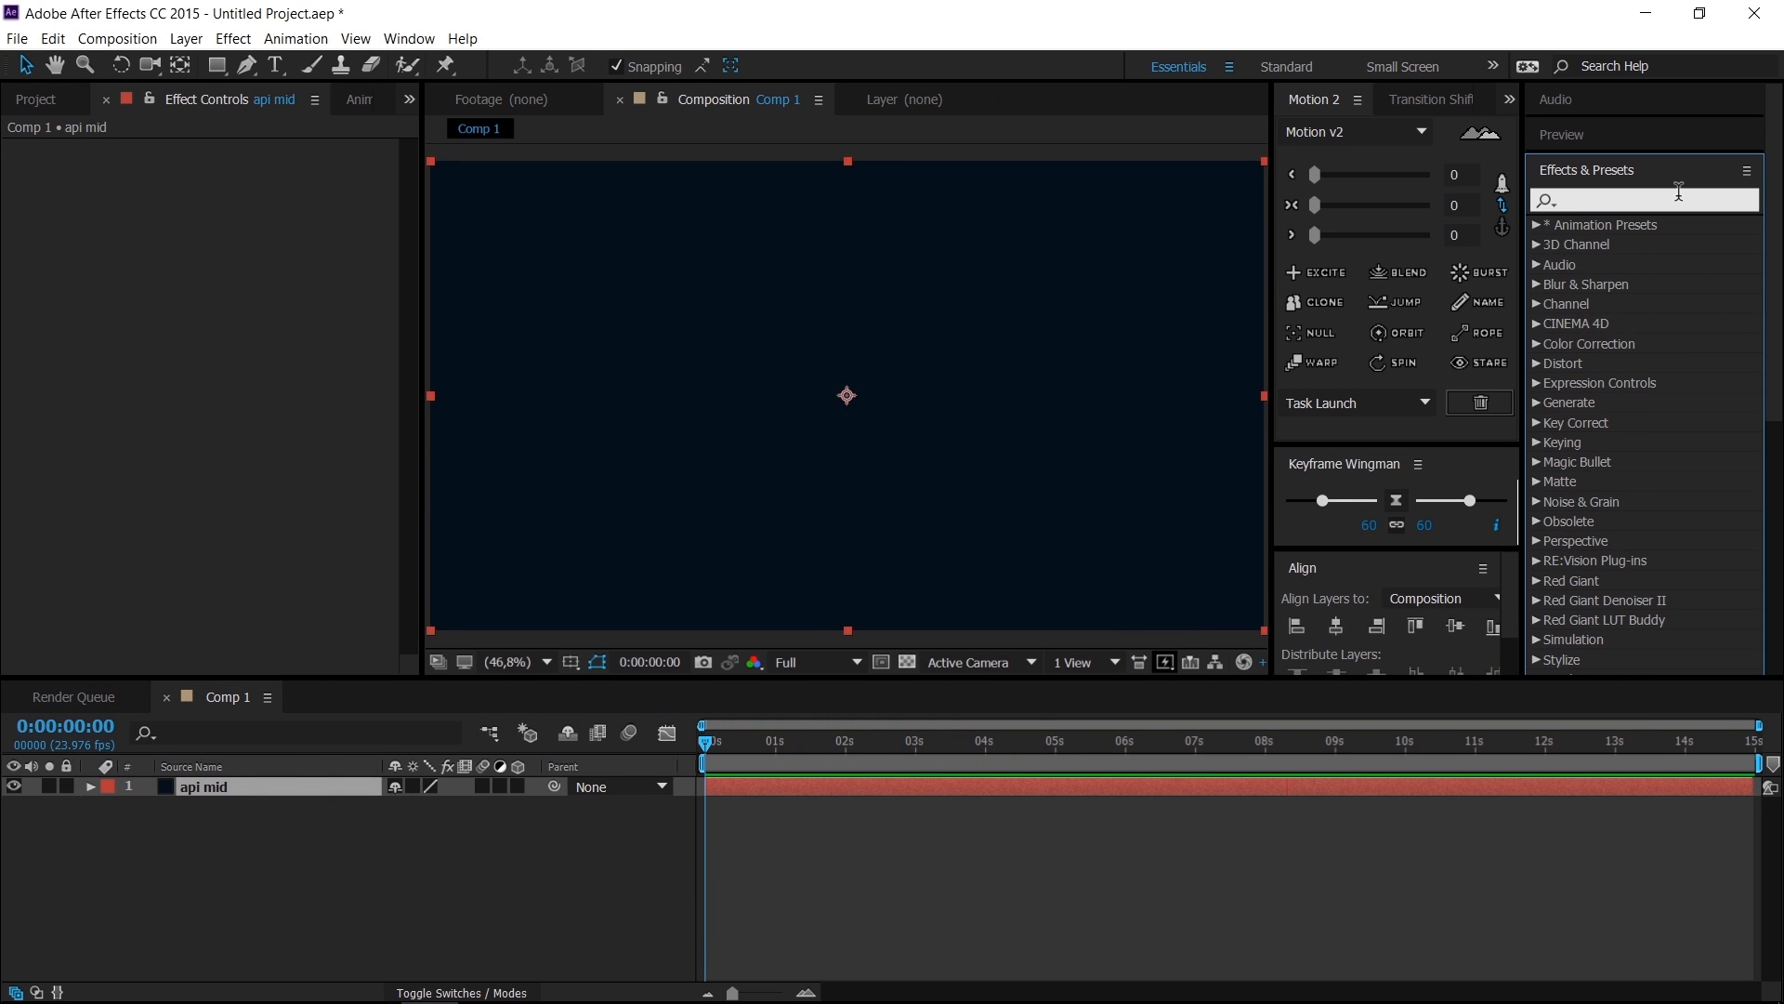
type("parti")
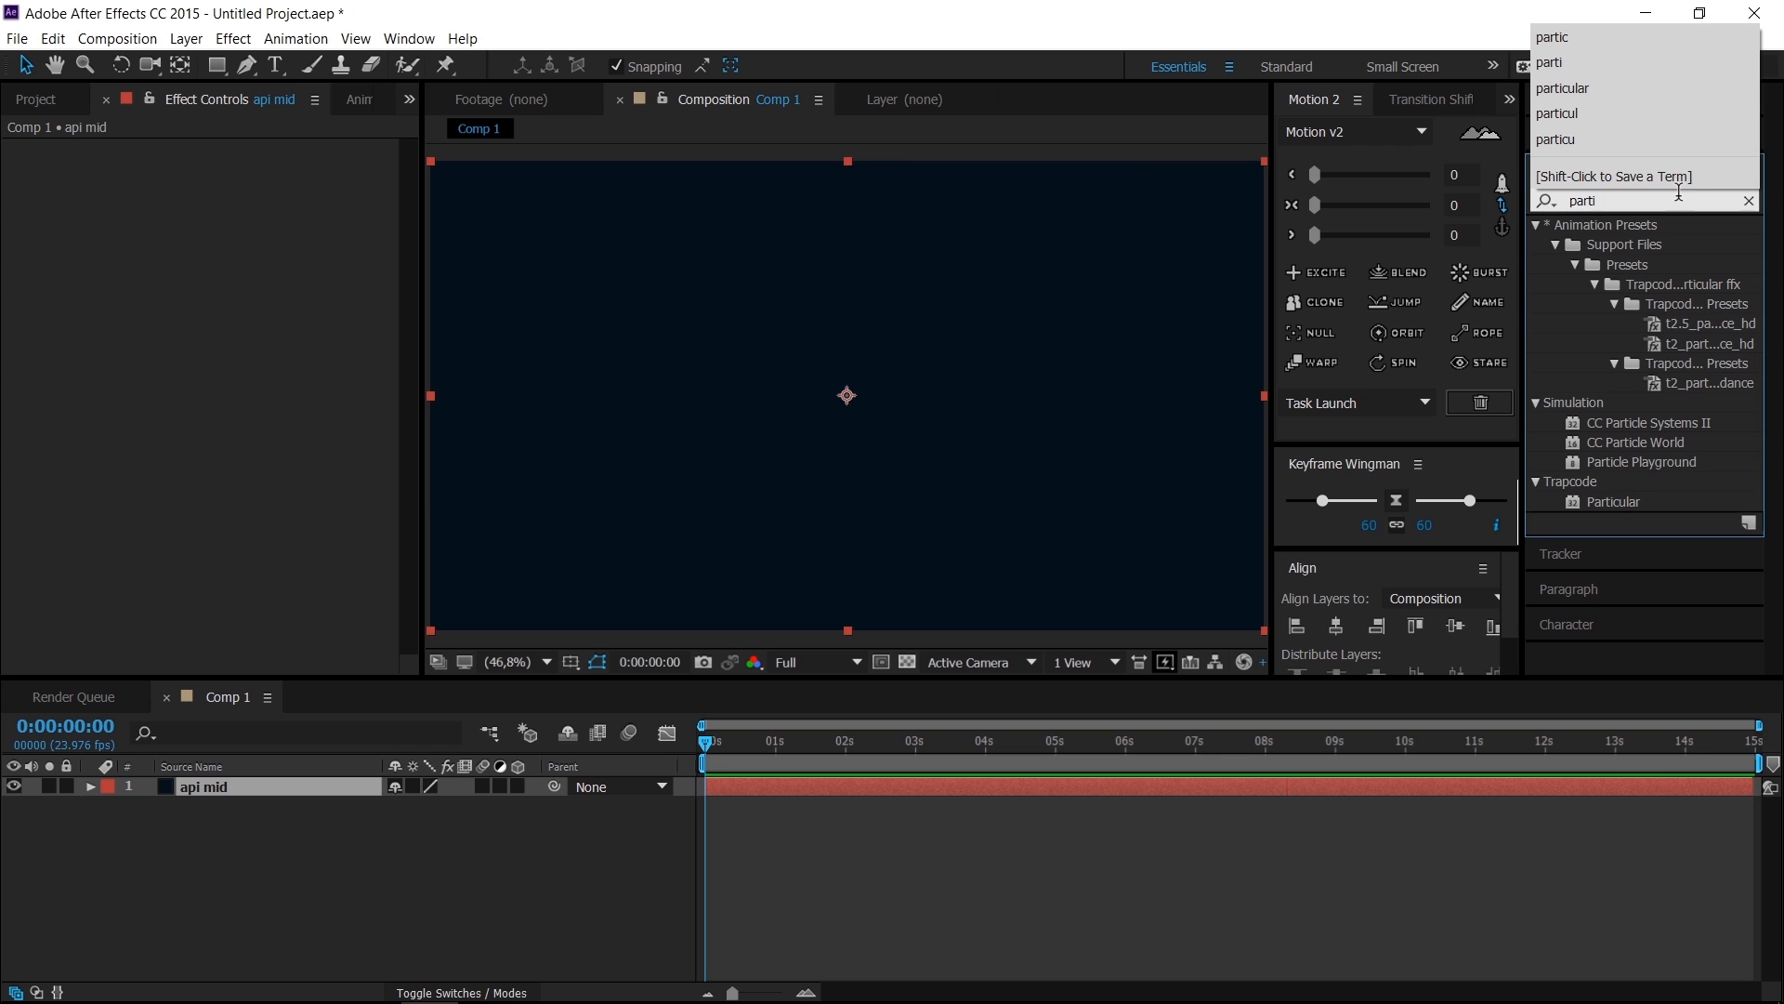
double_click(1618, 499)
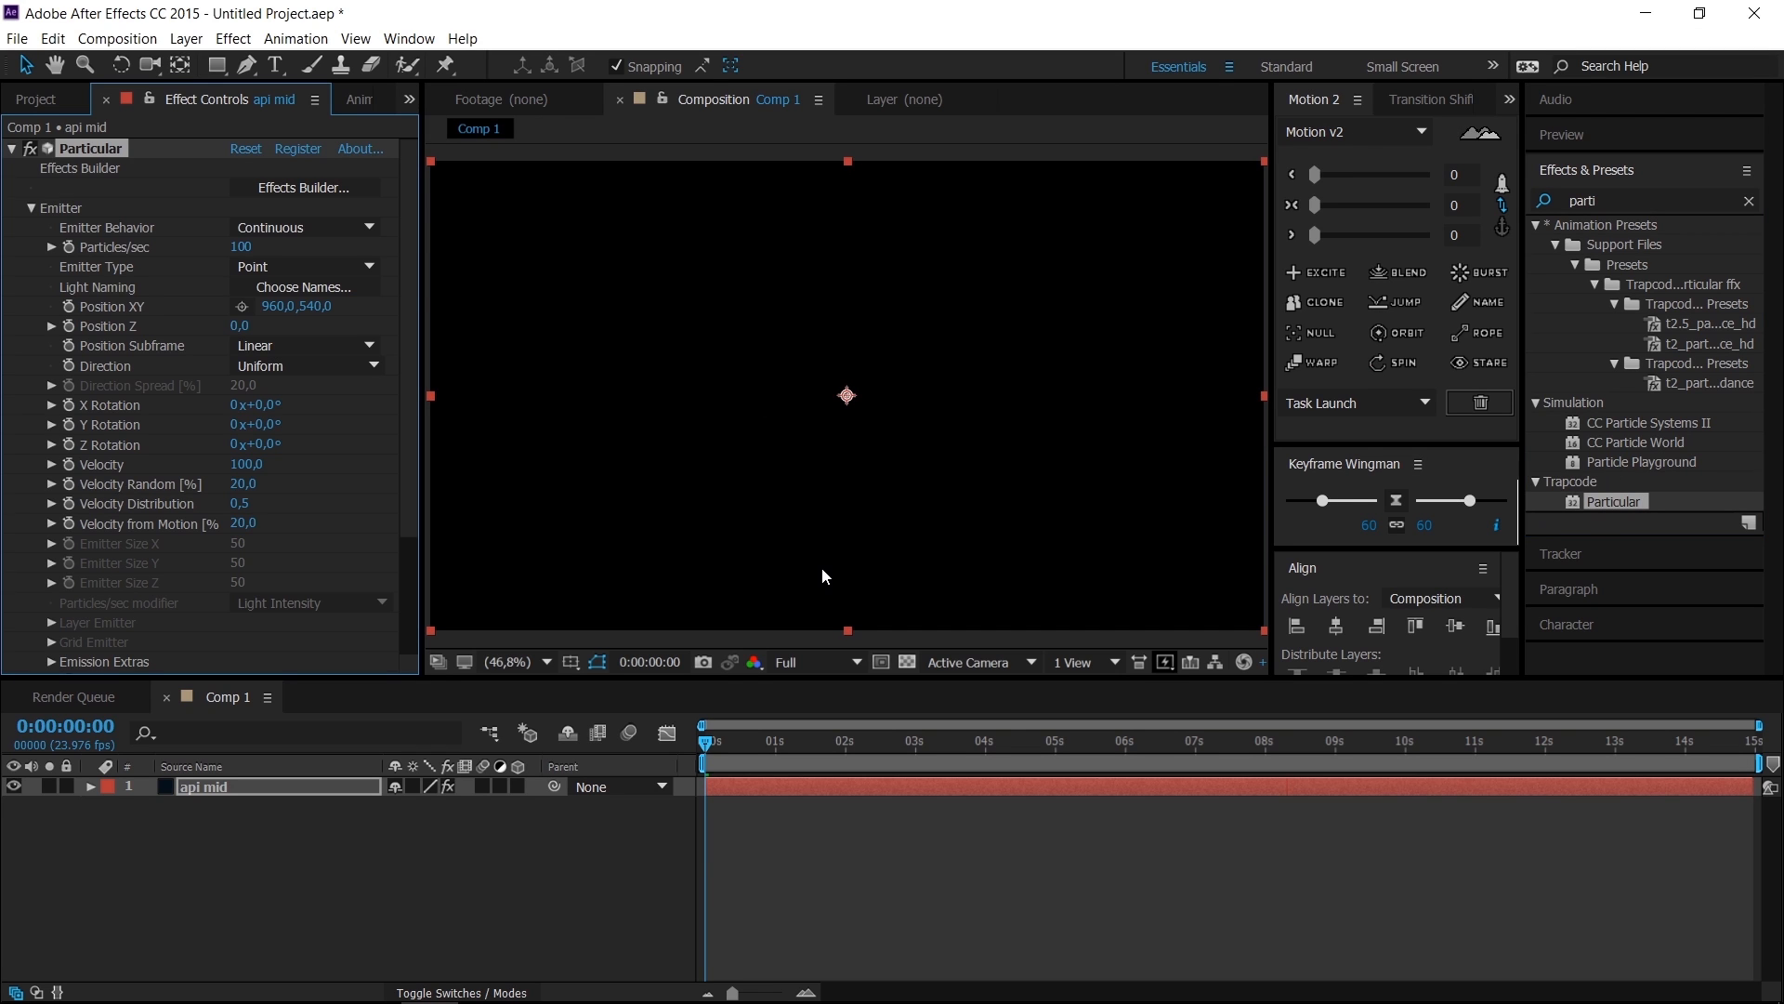
Step: Move the current time to 0:00:03:17 and set the Particular emitter's Particles/sec to 500
left_click(240, 247)
left_click_drag(790, 750, 963, 764)
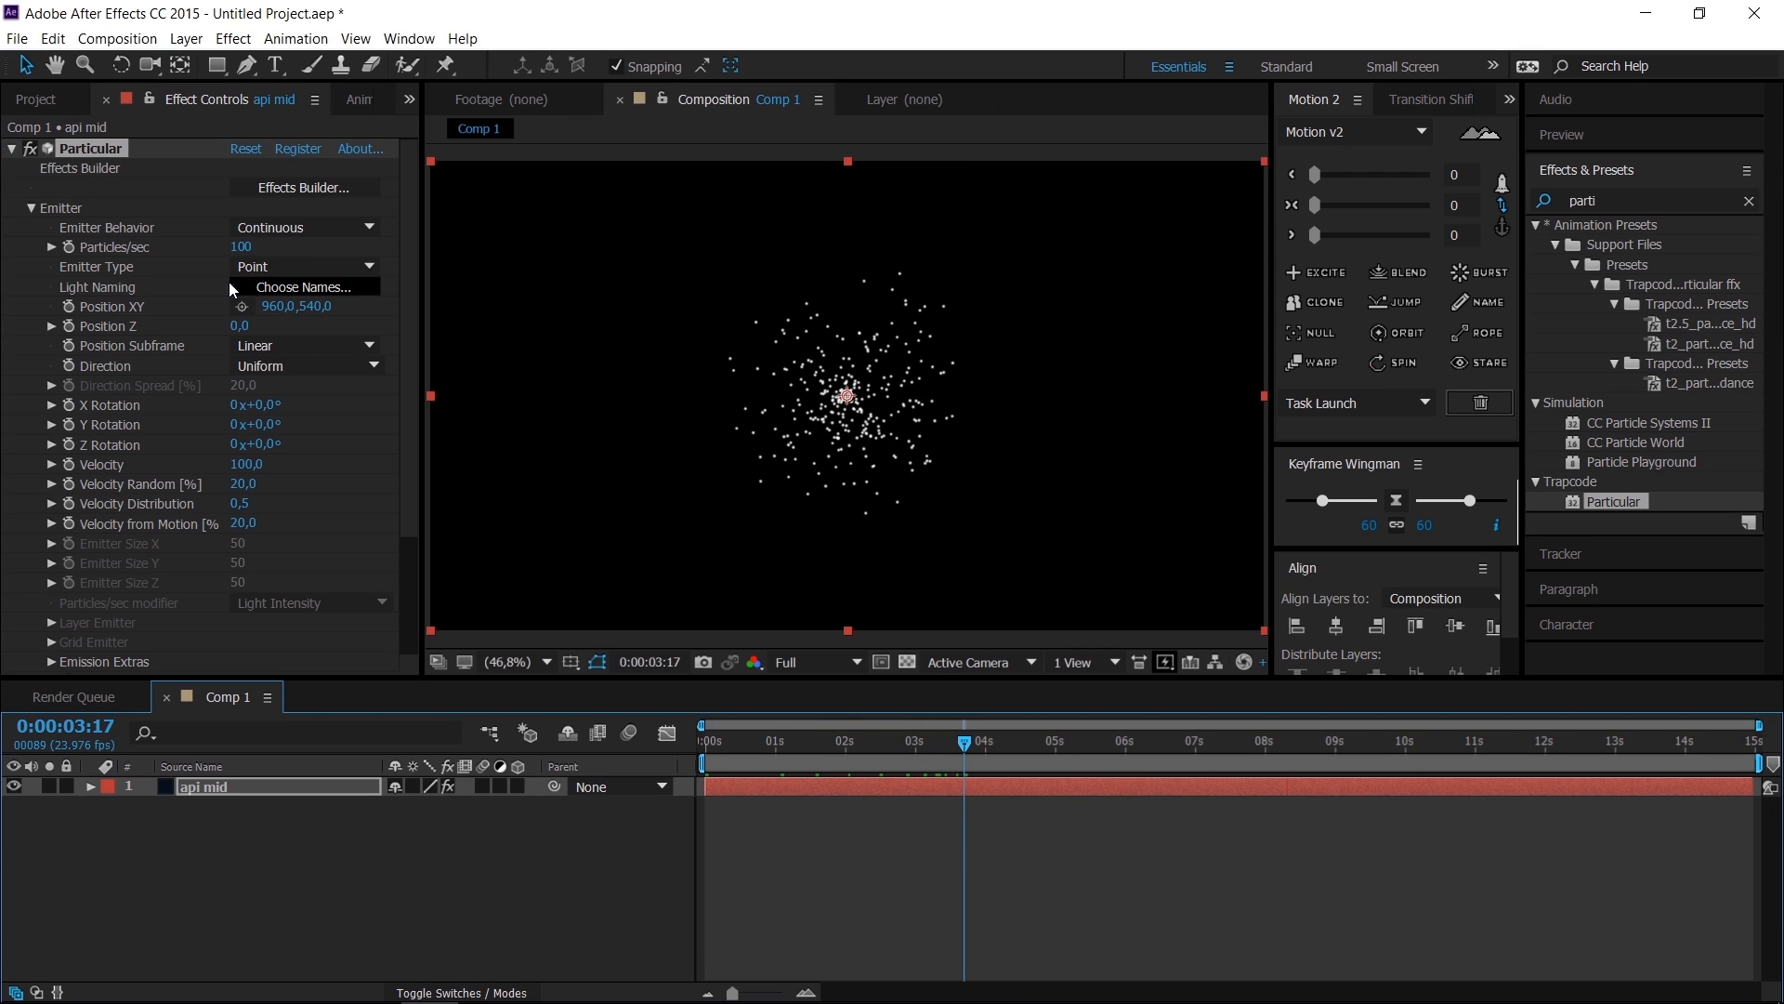
left_click(244, 246)
type("500")
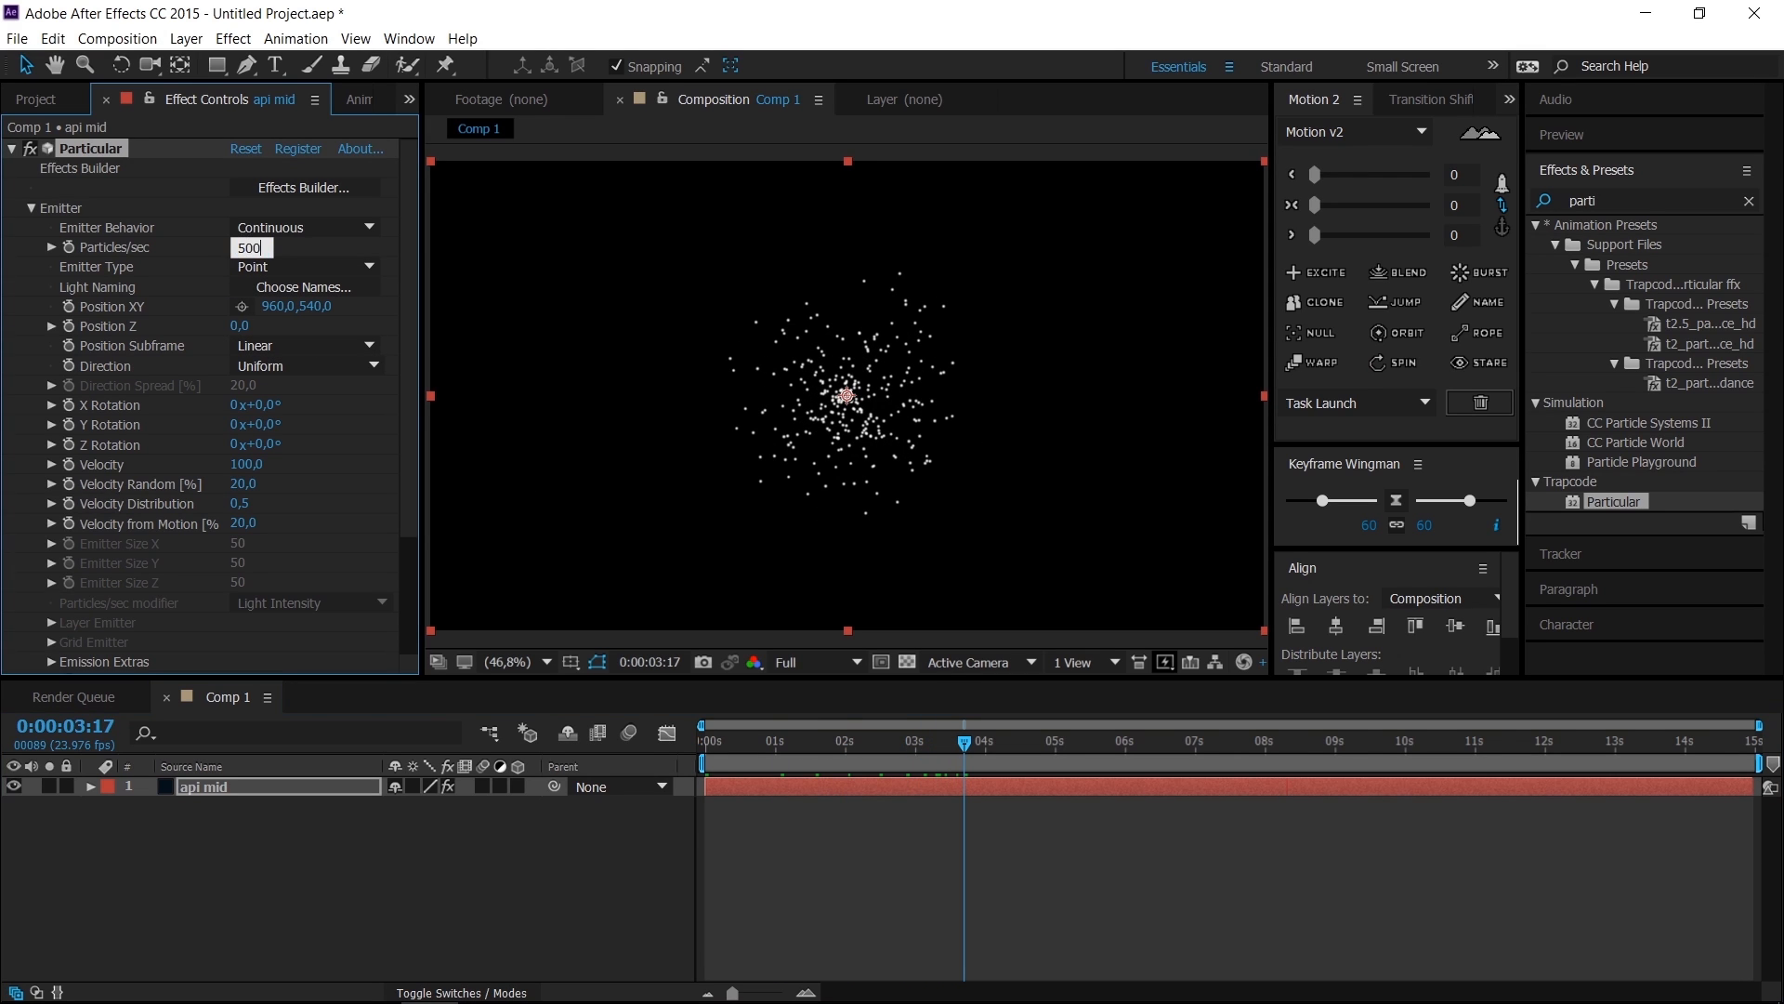
key("Return")
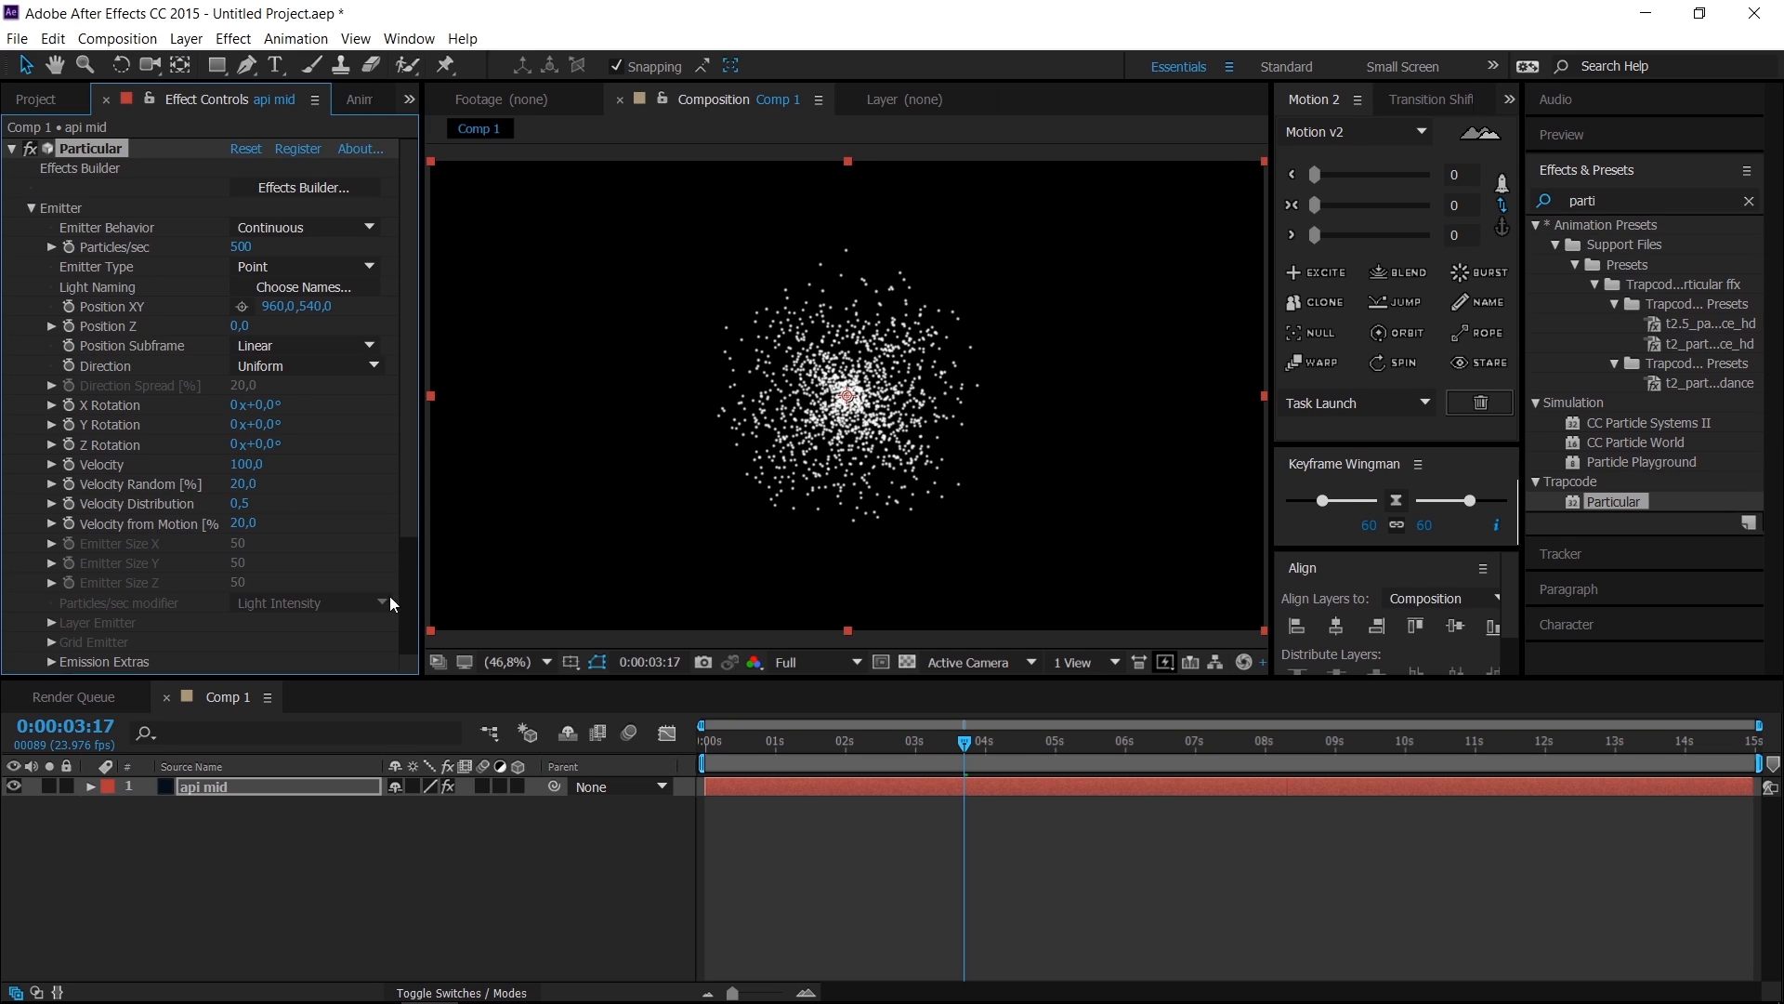
Step: Set the emitter's Direction to Directional and its Emitter Type to Sphere
left_click(297, 366)
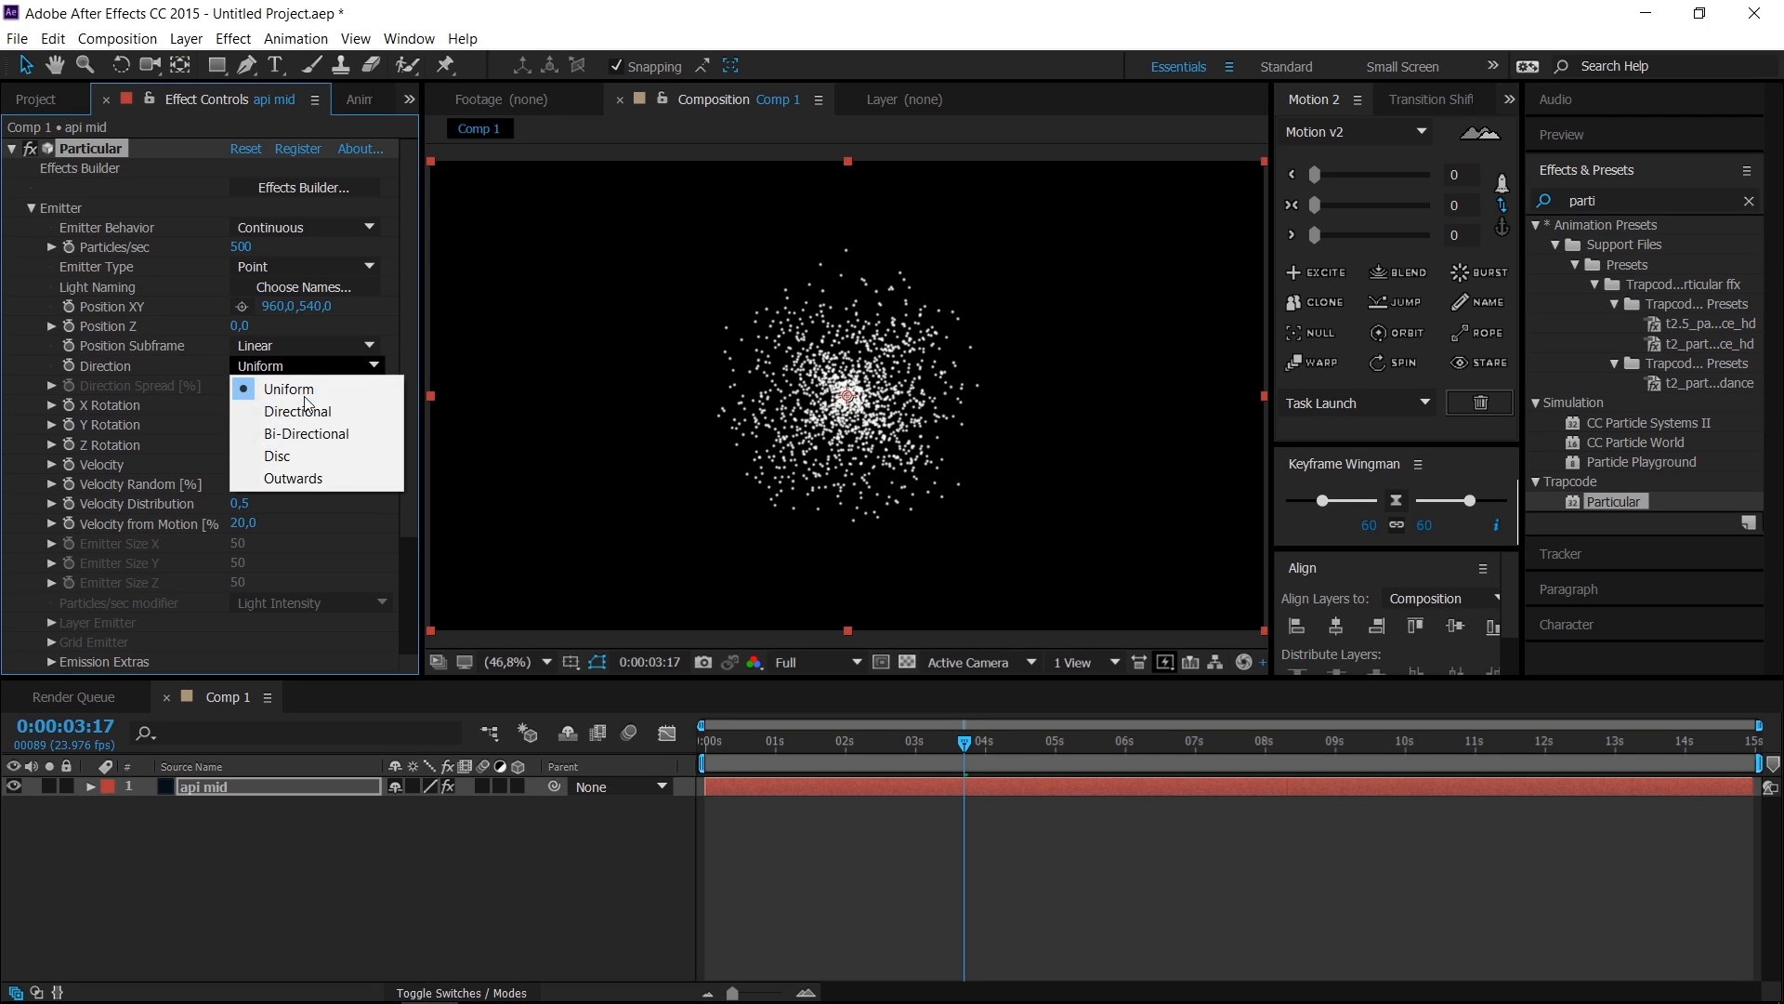
left_click(305, 414)
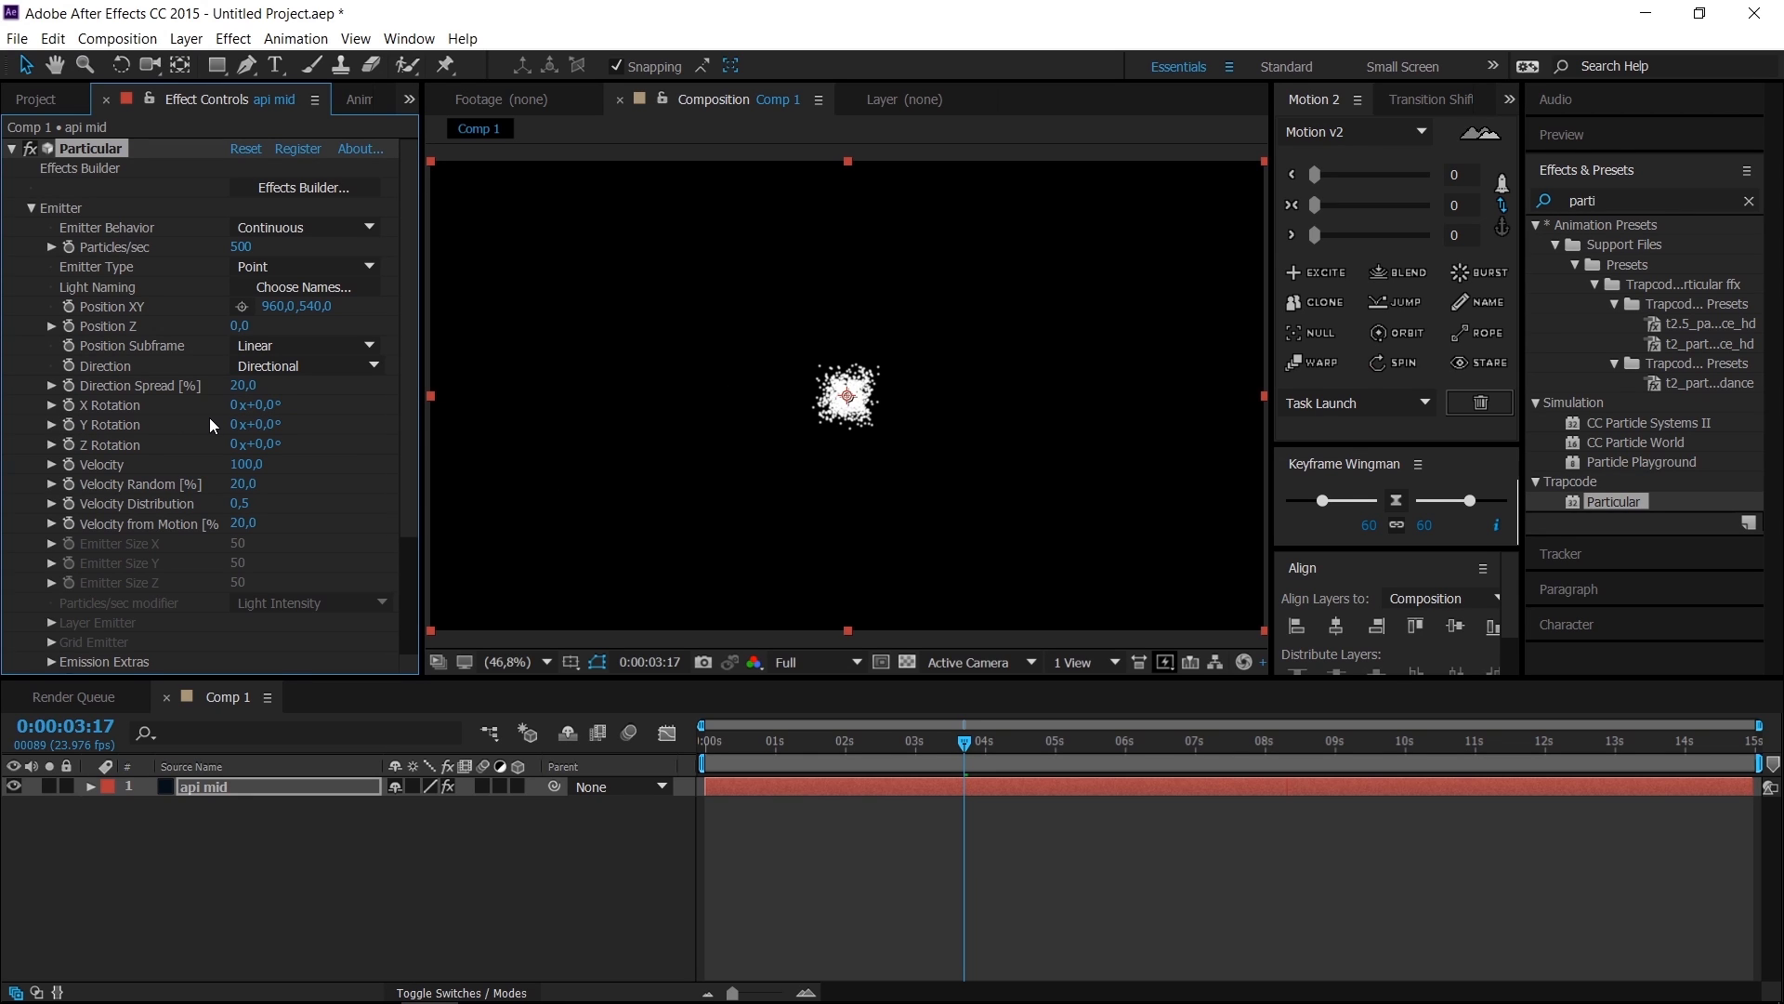
left_click(286, 348)
left_click(290, 265)
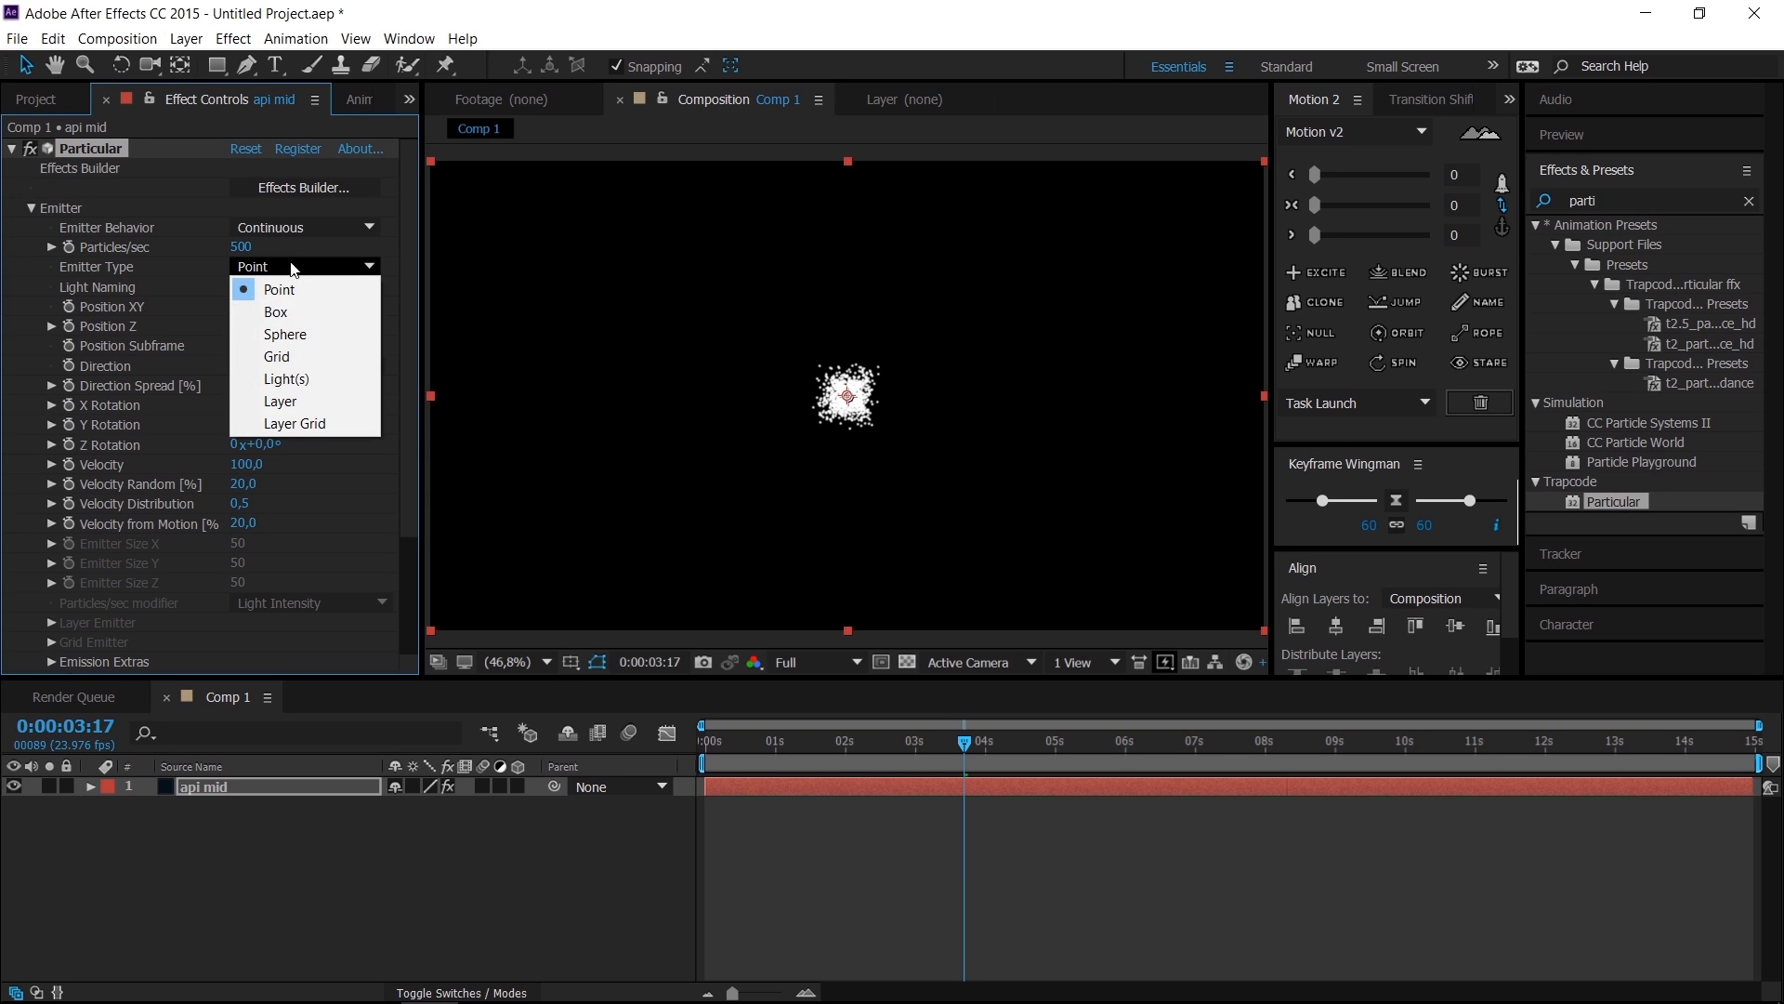
left_click(294, 342)
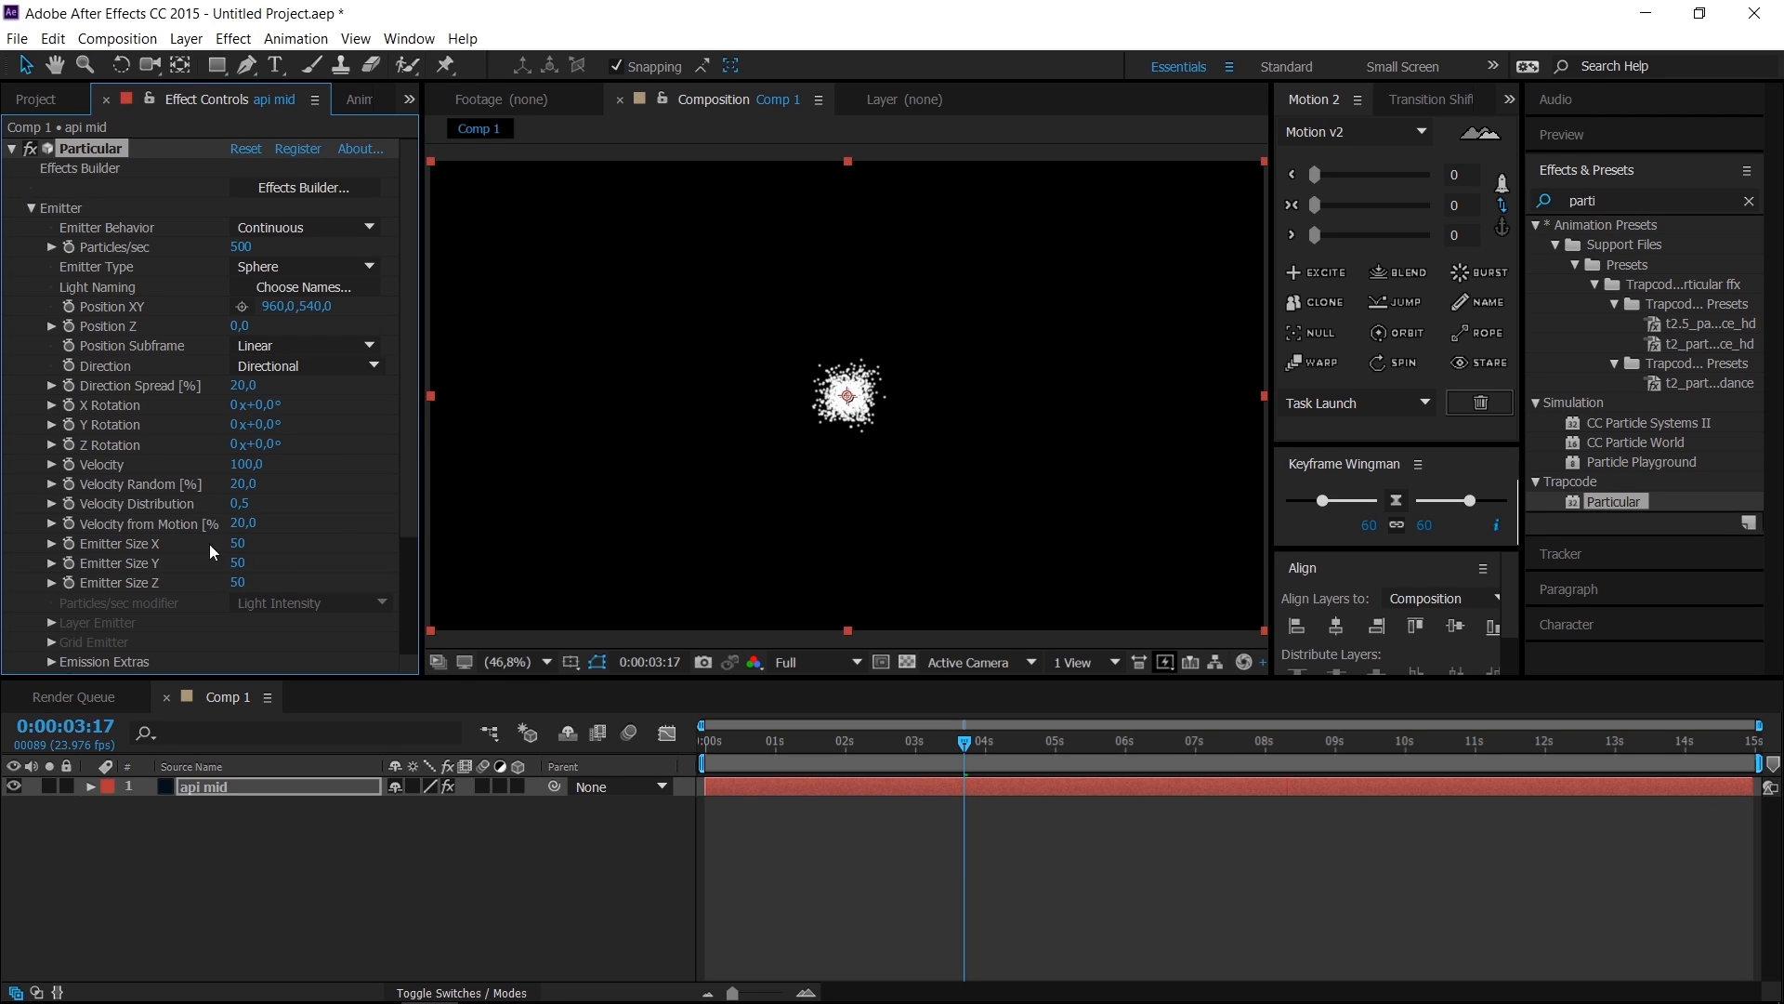
Step: Set the emitter's Size X, Size Y and Size Z to 200 each
left_click(238, 544)
type("1000")
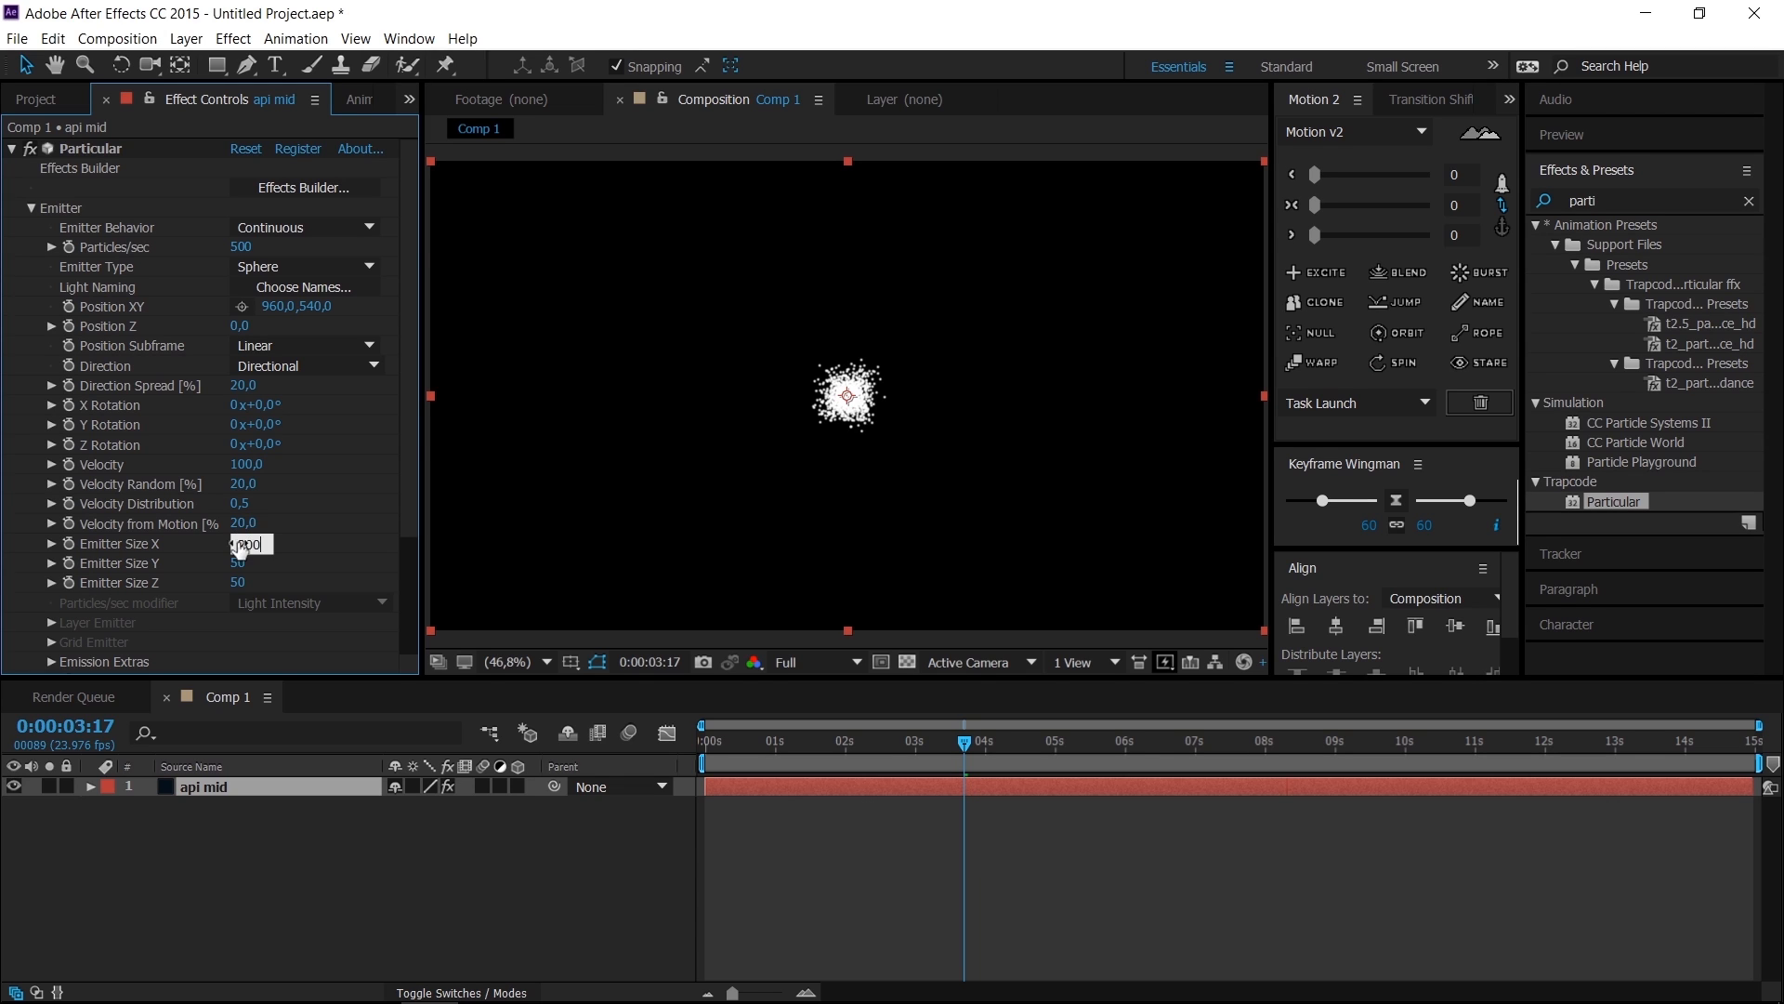
key("Tab")
type("200")
key("Tab")
type("200")
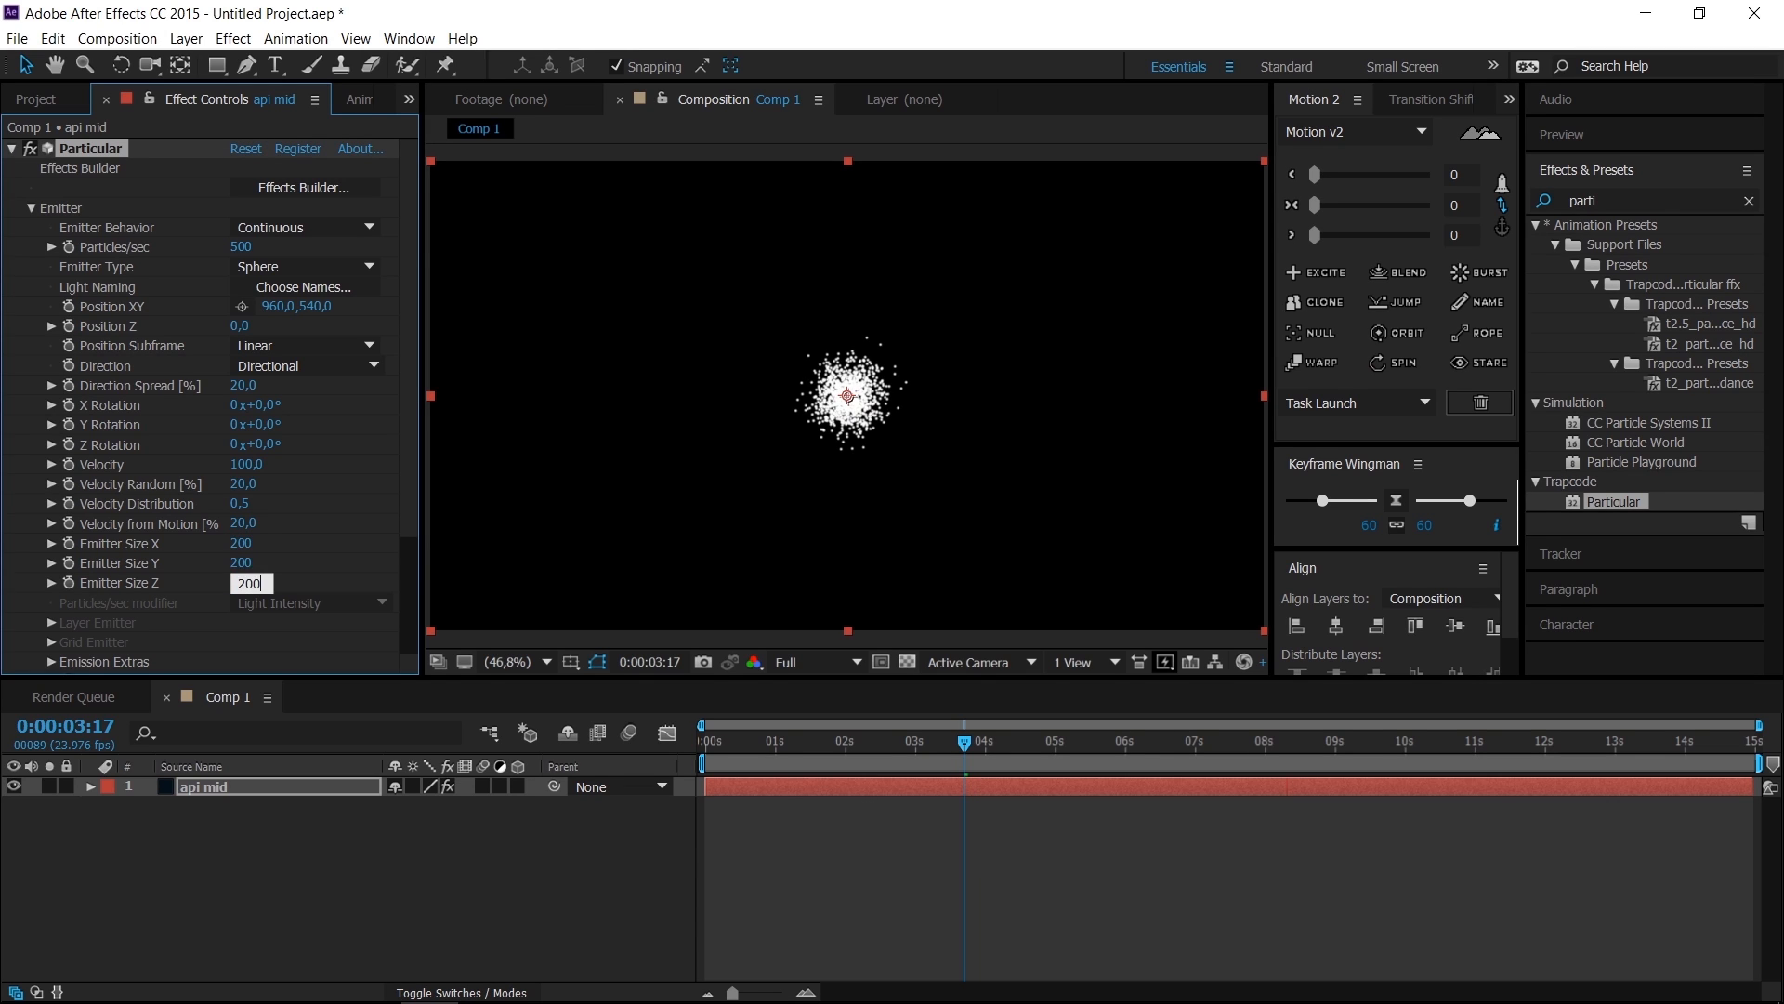
key("Return")
Step: Set the emitter's Direction Spread to 25%
left_click(242, 391)
type("25")
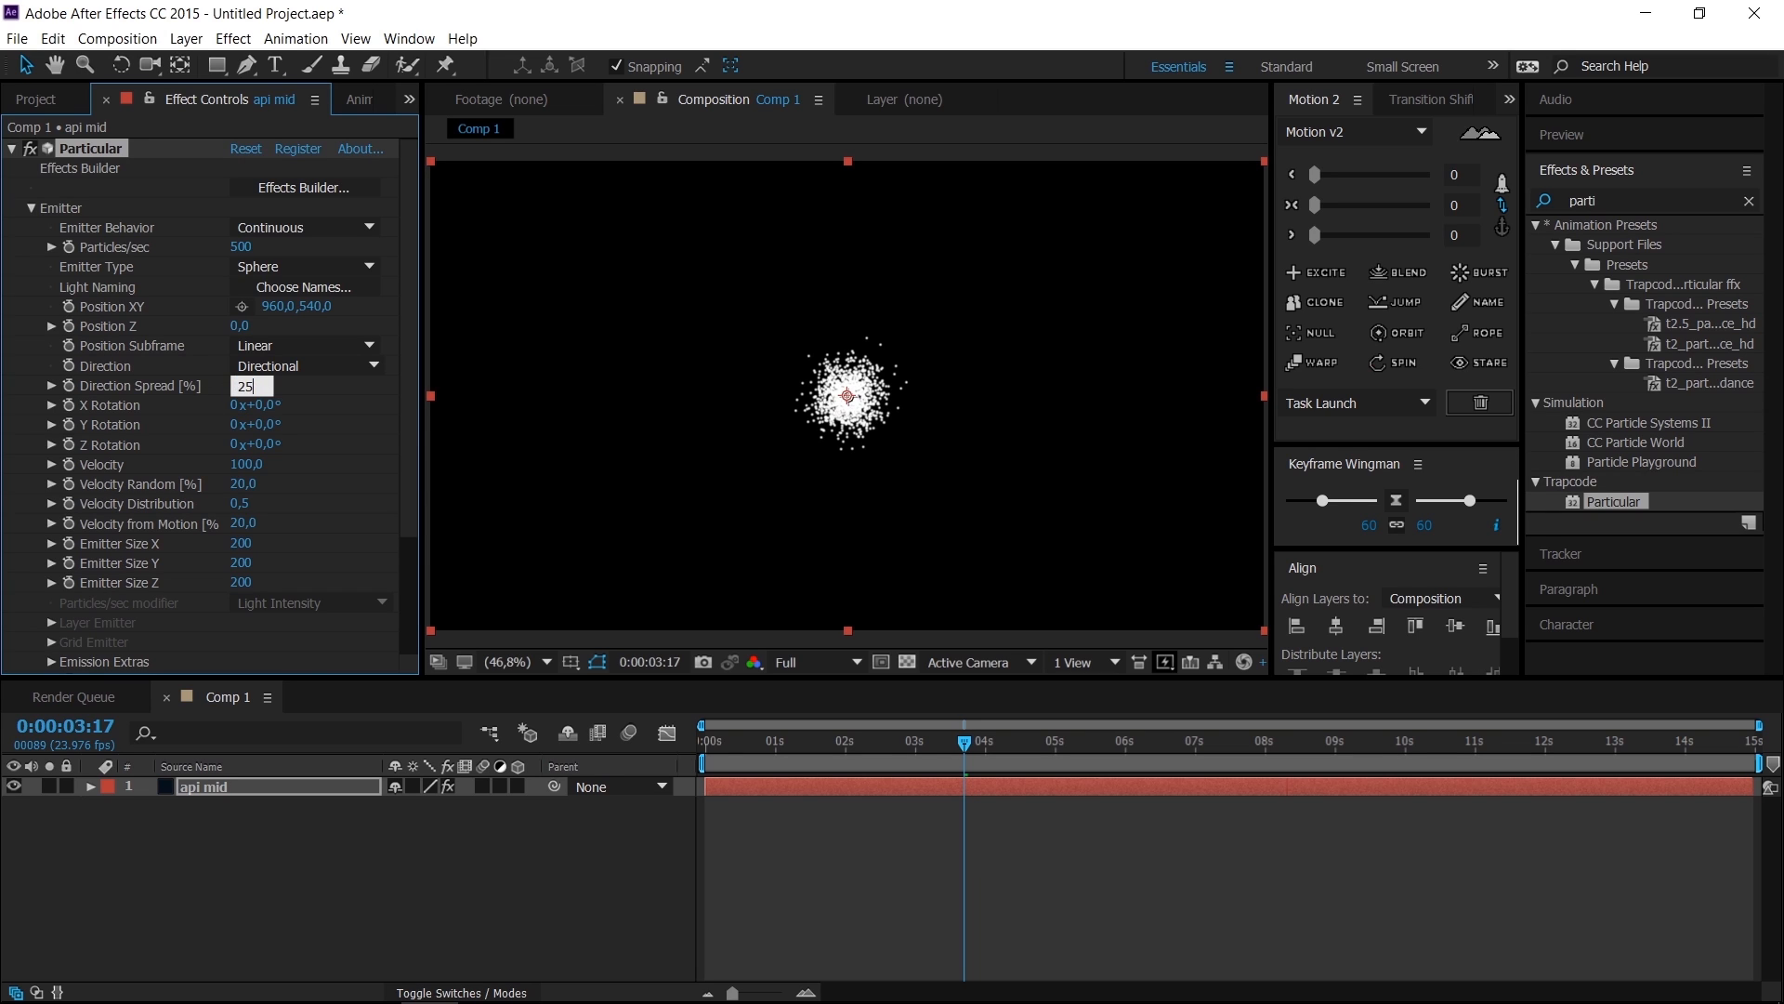
key("Return")
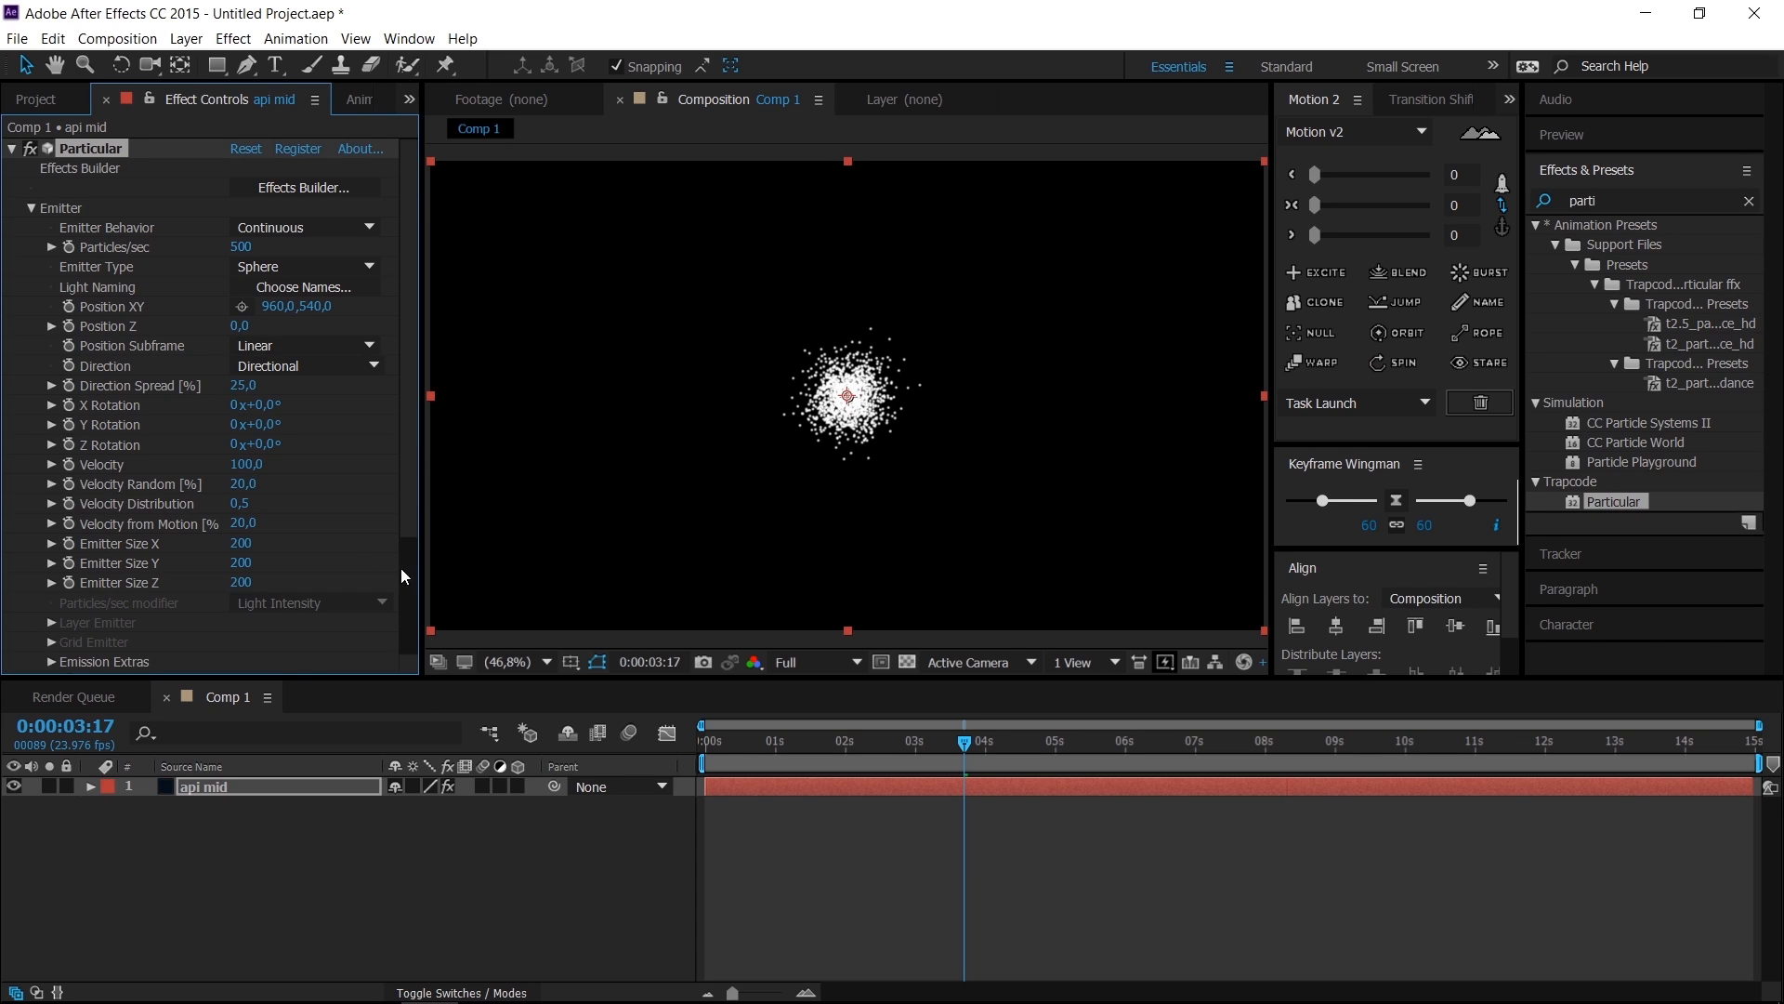
Step: Collapse the Emitter settings and set the particle Life to 1,4 seconds in the Particle settings
left_click(33, 207)
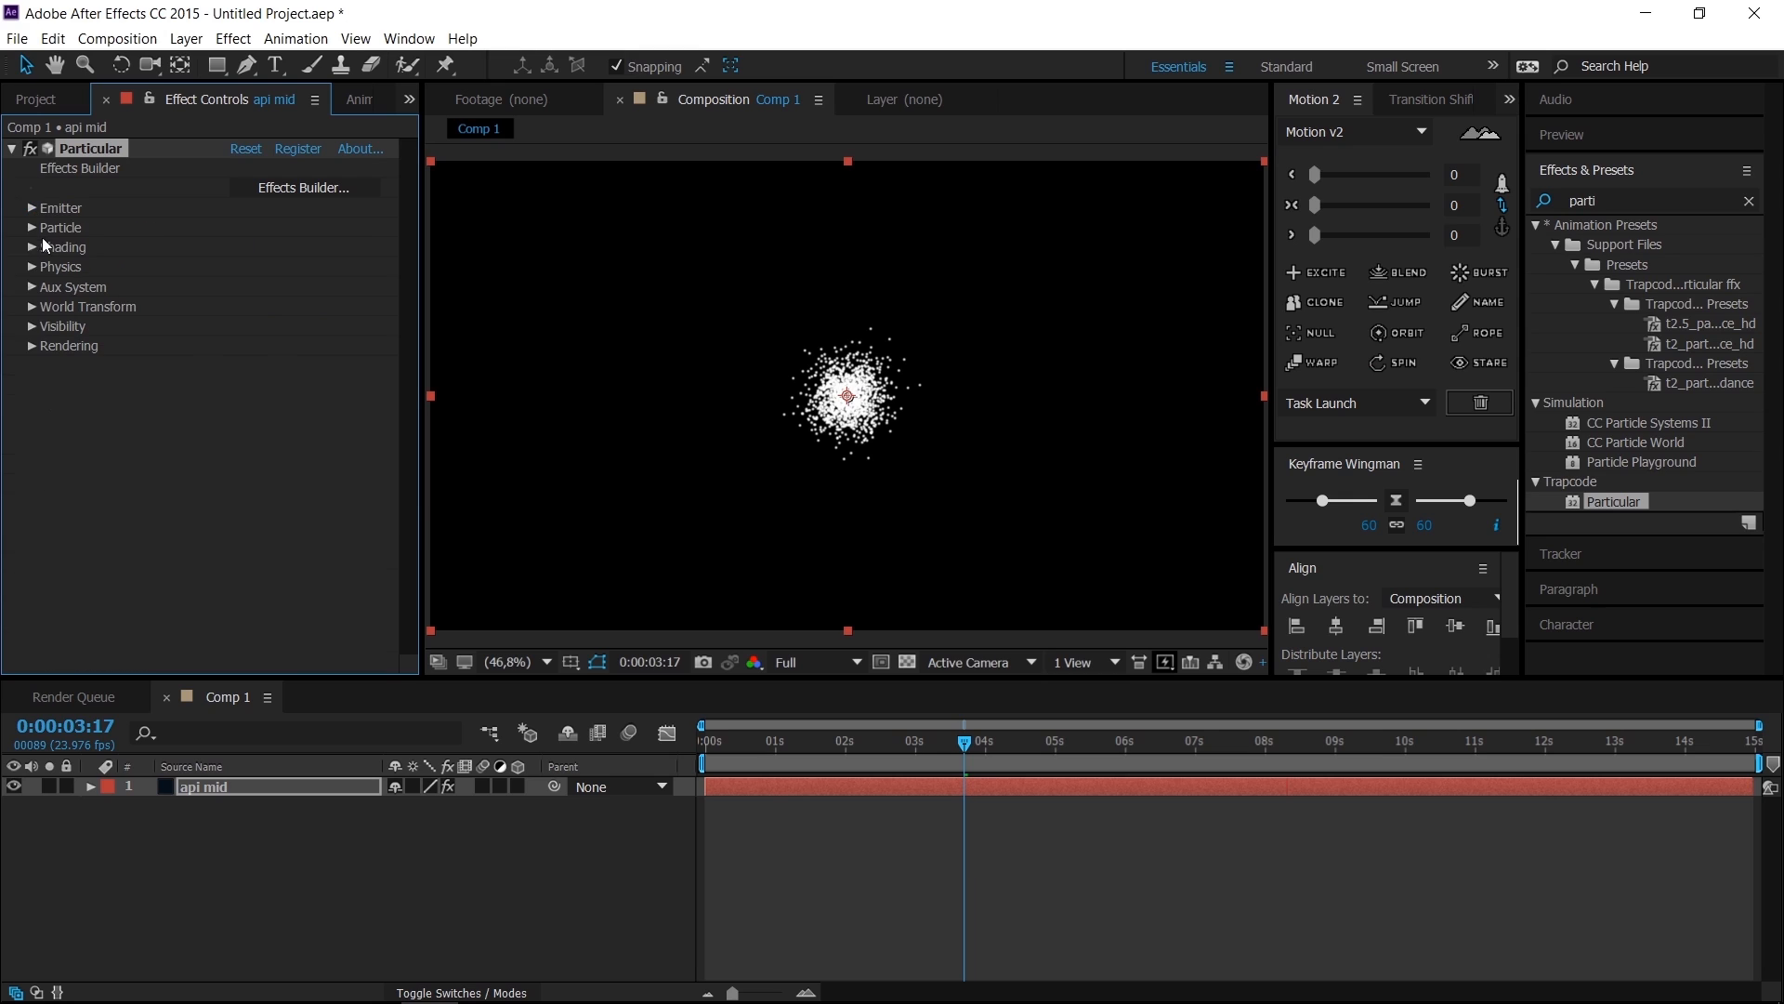
left_click(32, 227)
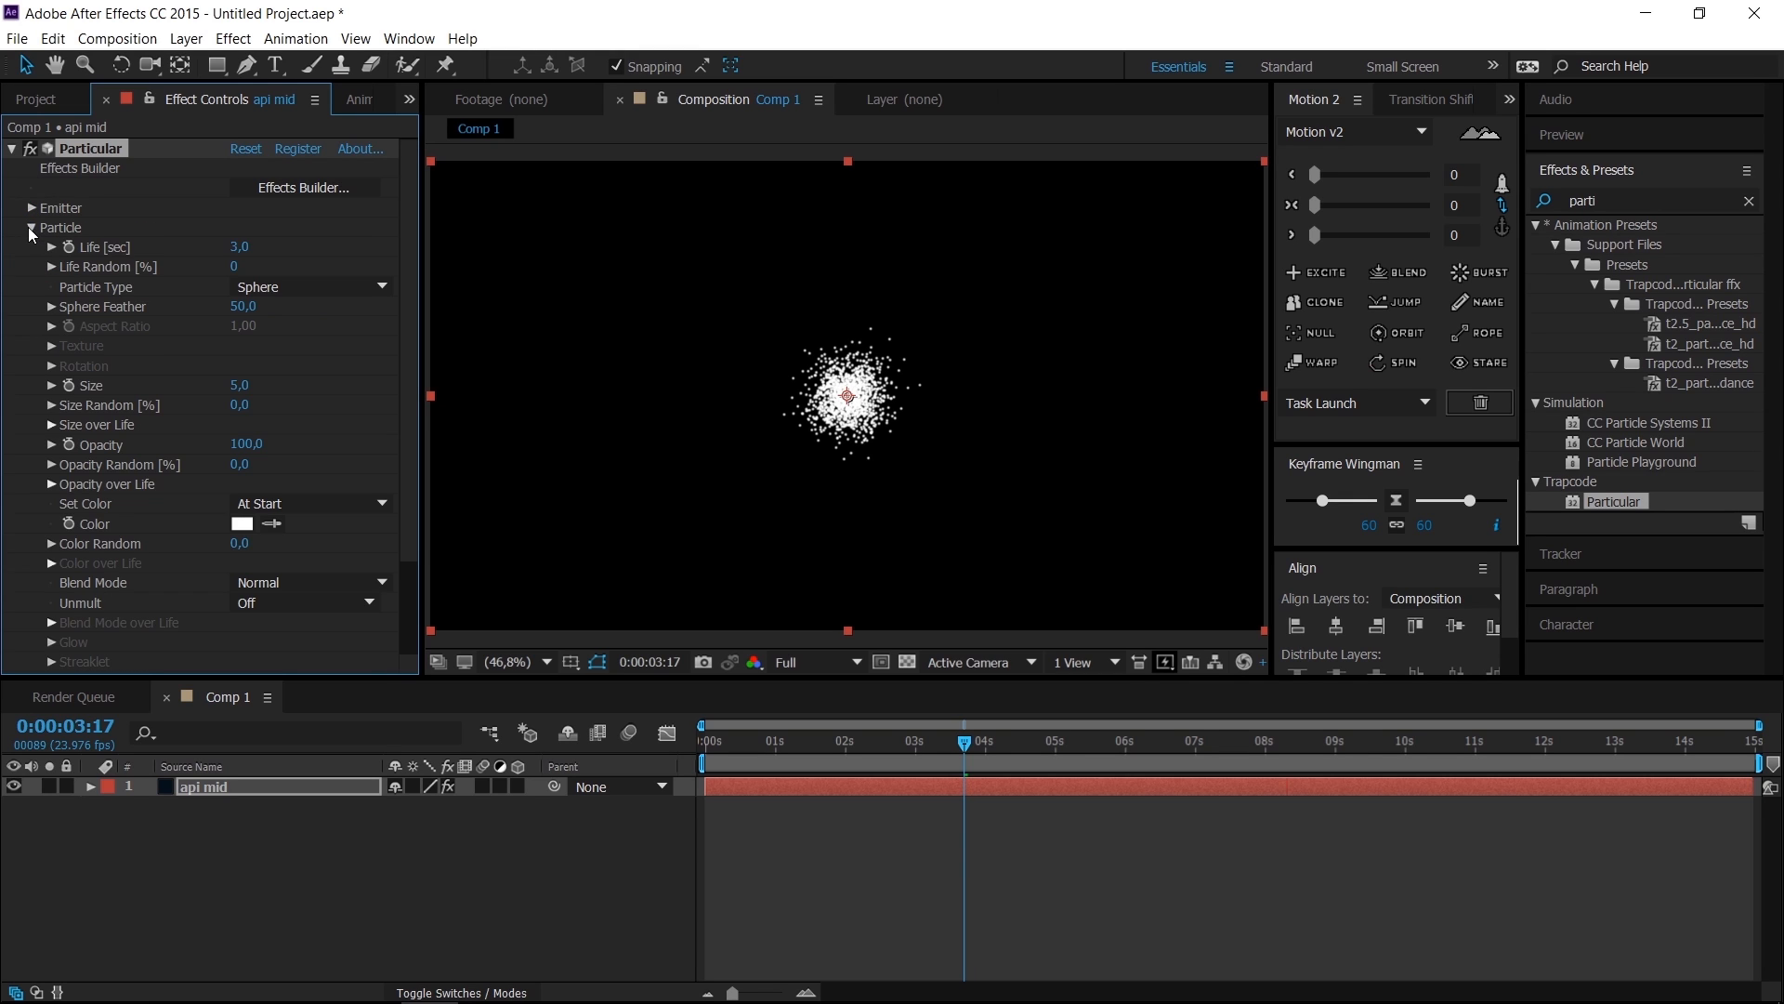
left_click(241, 246)
scroll(877, 332, "up", 3)
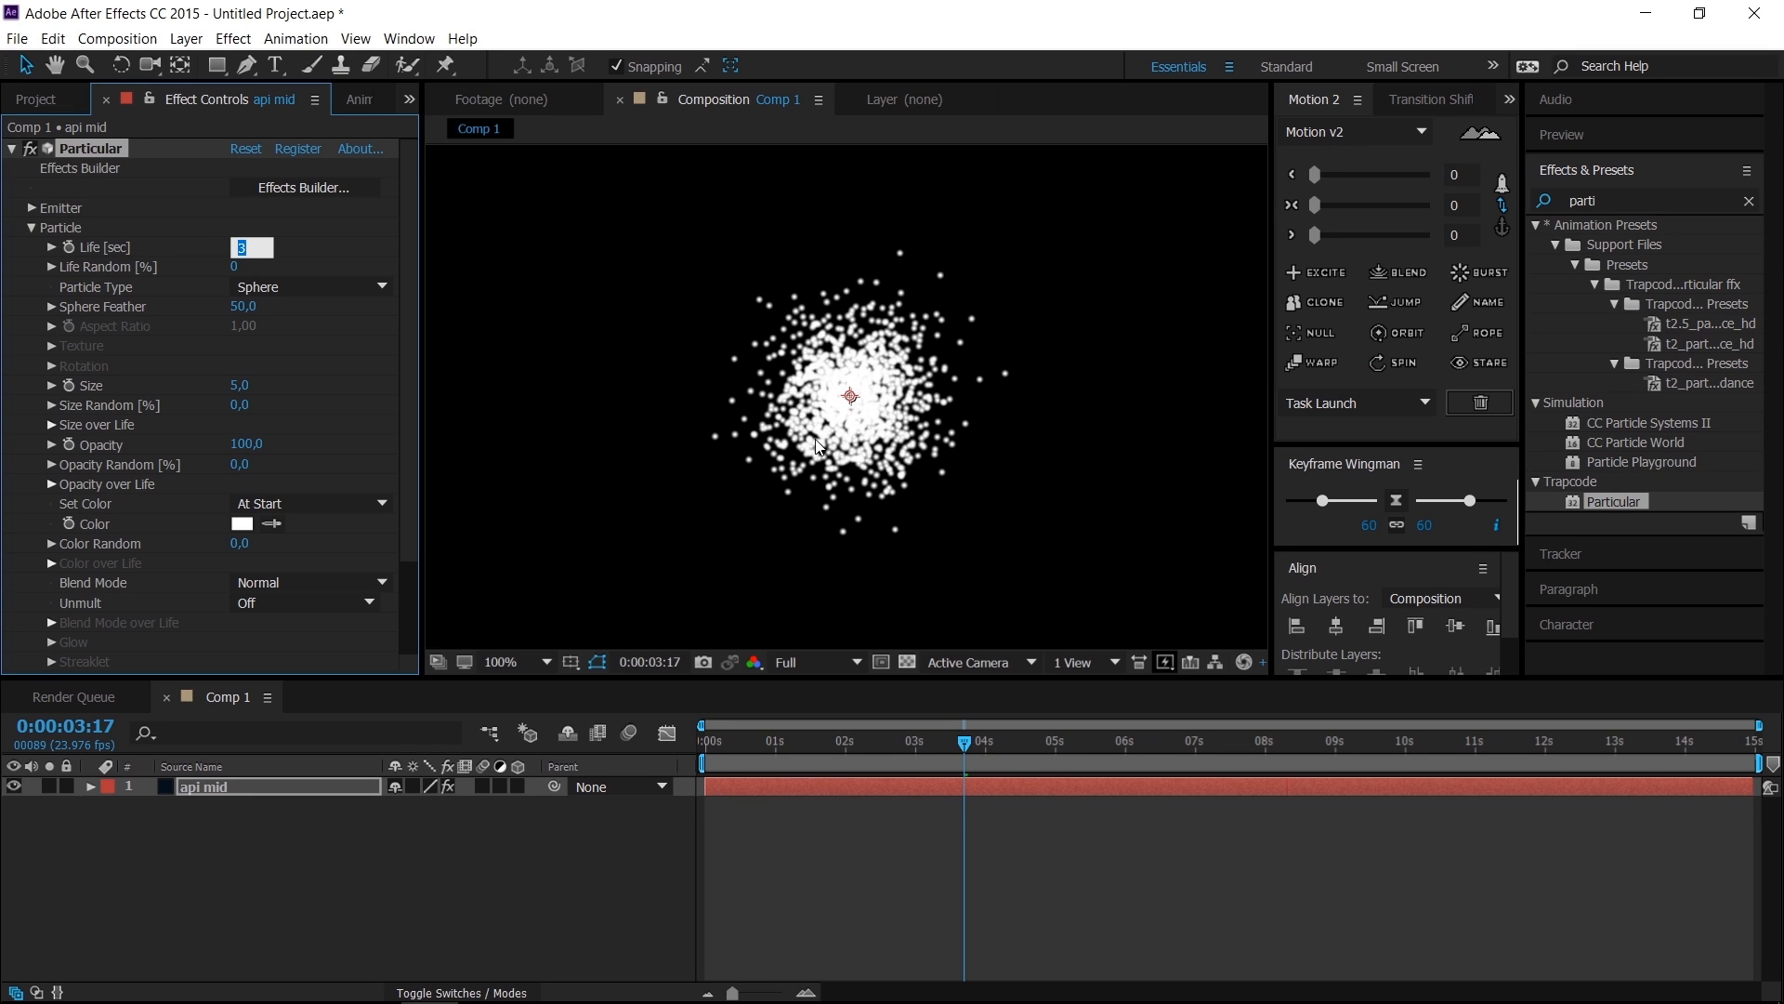
left_click(864, 373)
scroll(857, 299, "down", 4)
scroll(864, 340, "up", 2)
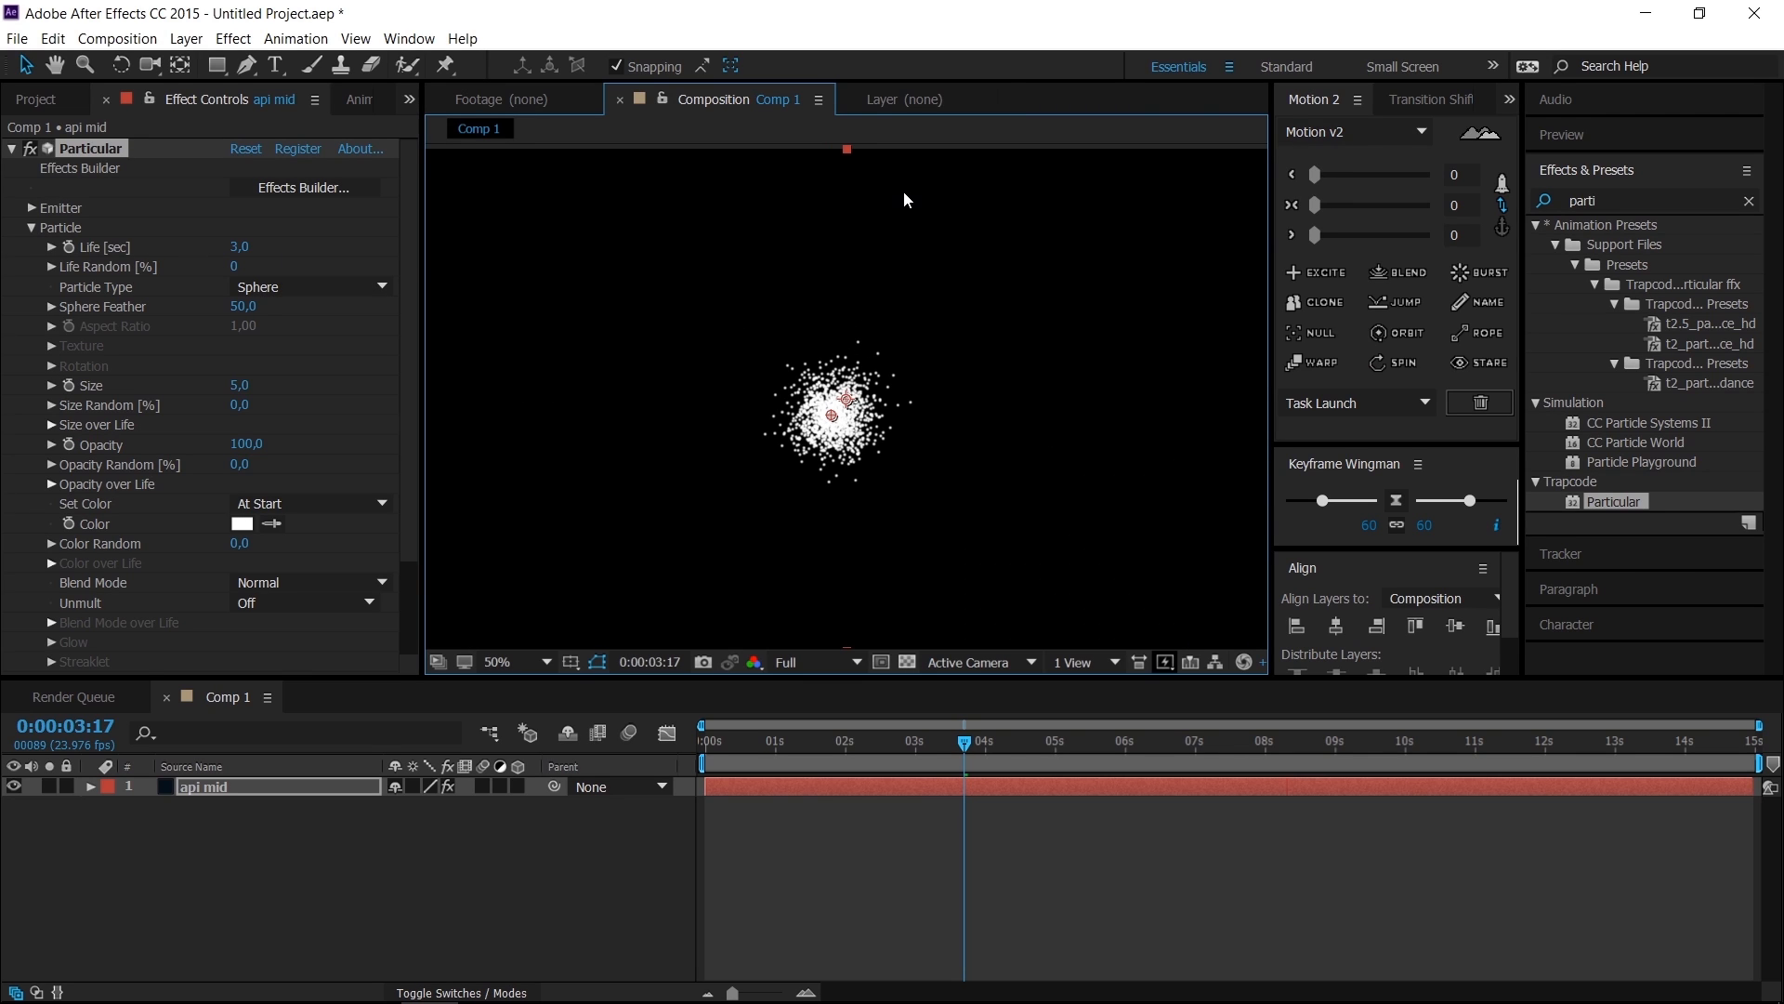
left_click(240, 247)
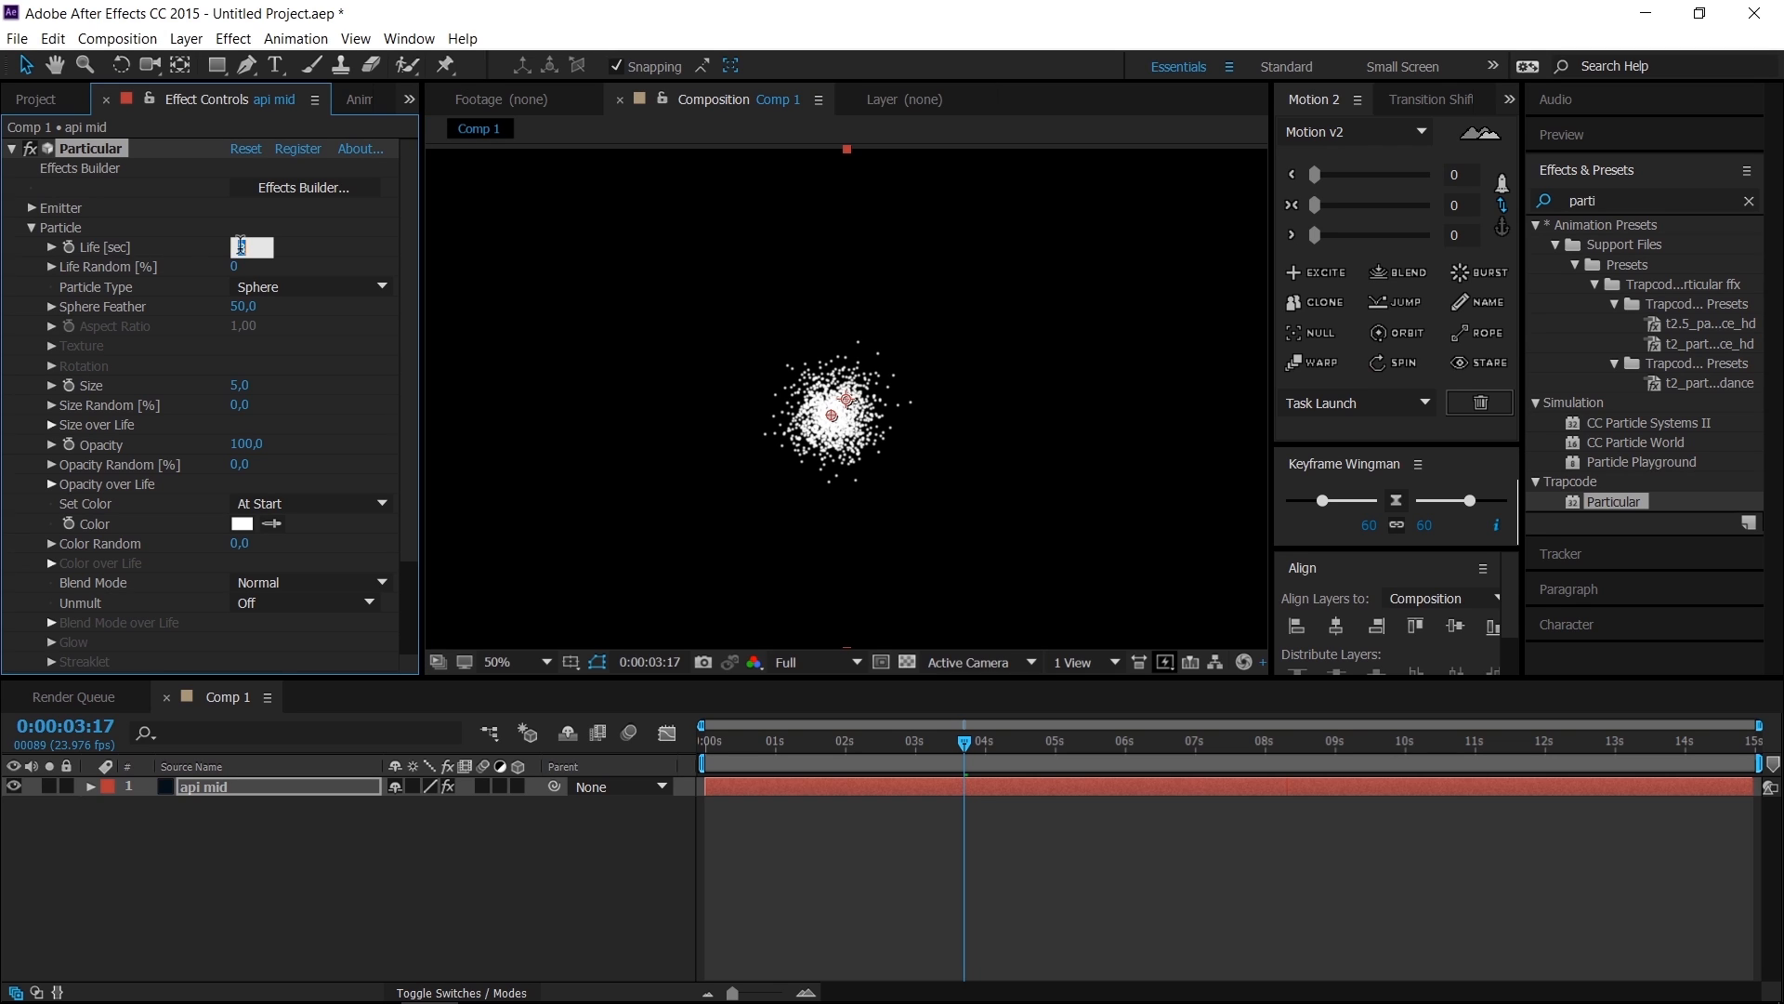
type("1,4")
key("Return")
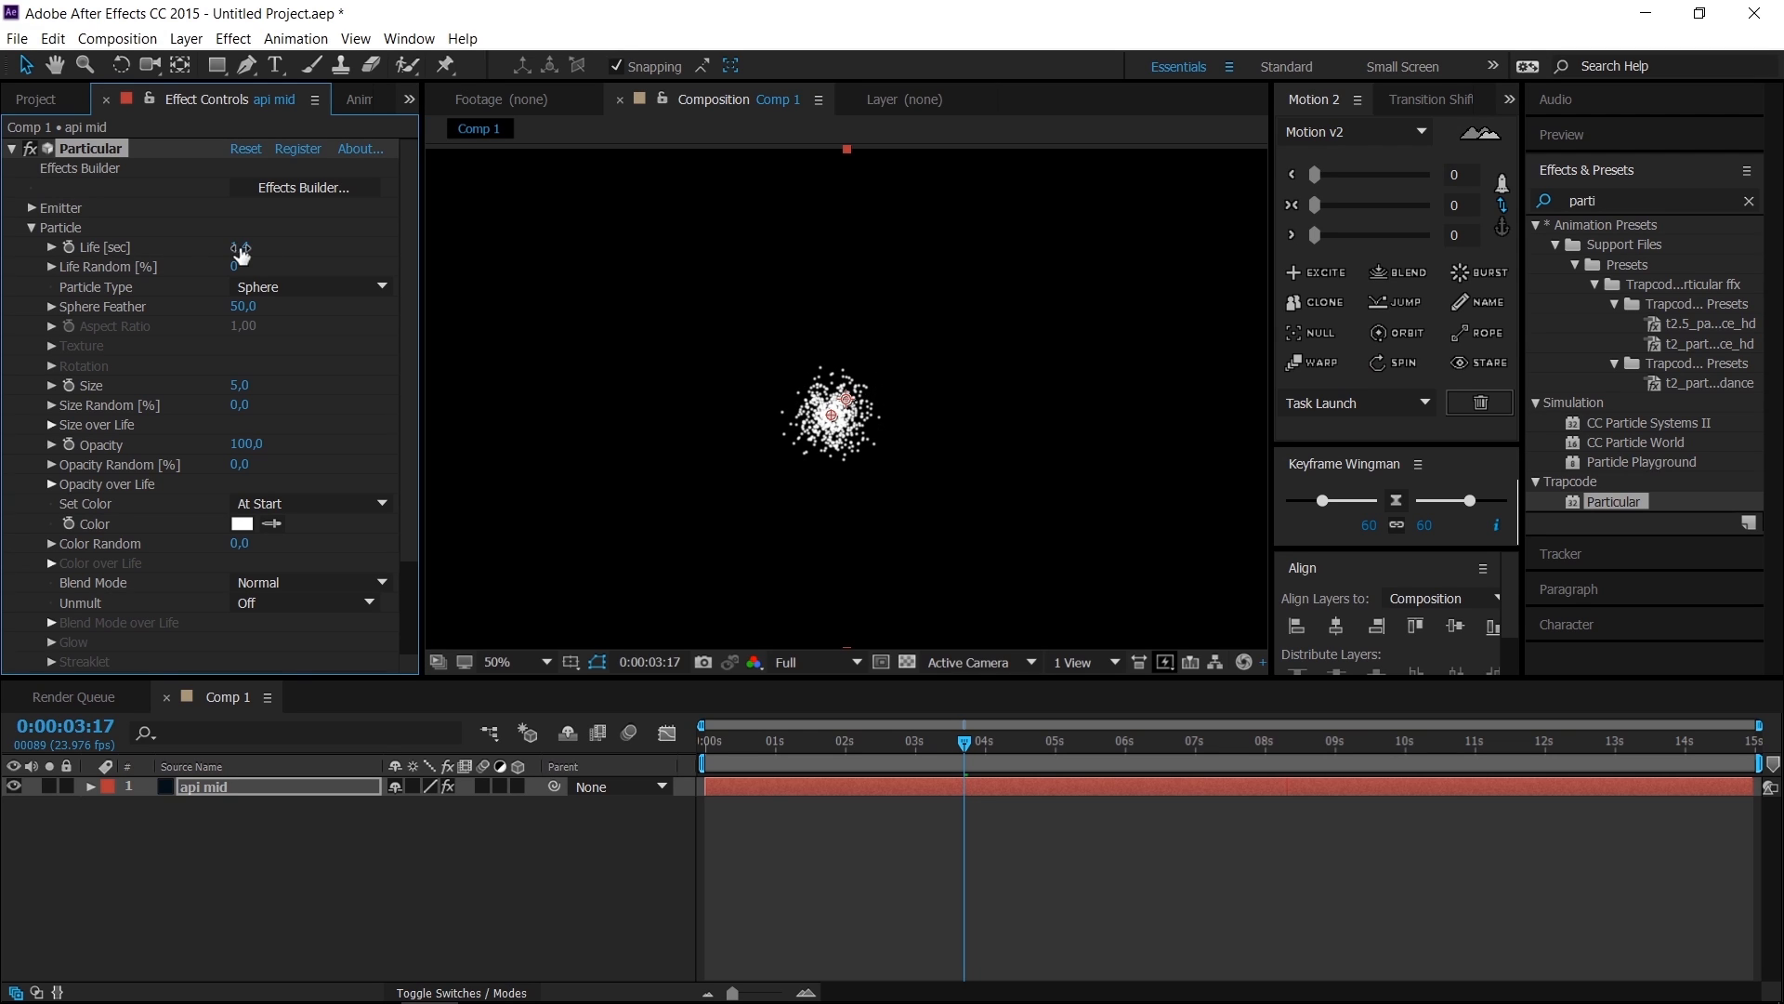
Step: Set the particle Life Random to 15%
left_click(234, 267)
type("15")
key("Return")
key("comma")
key("period")
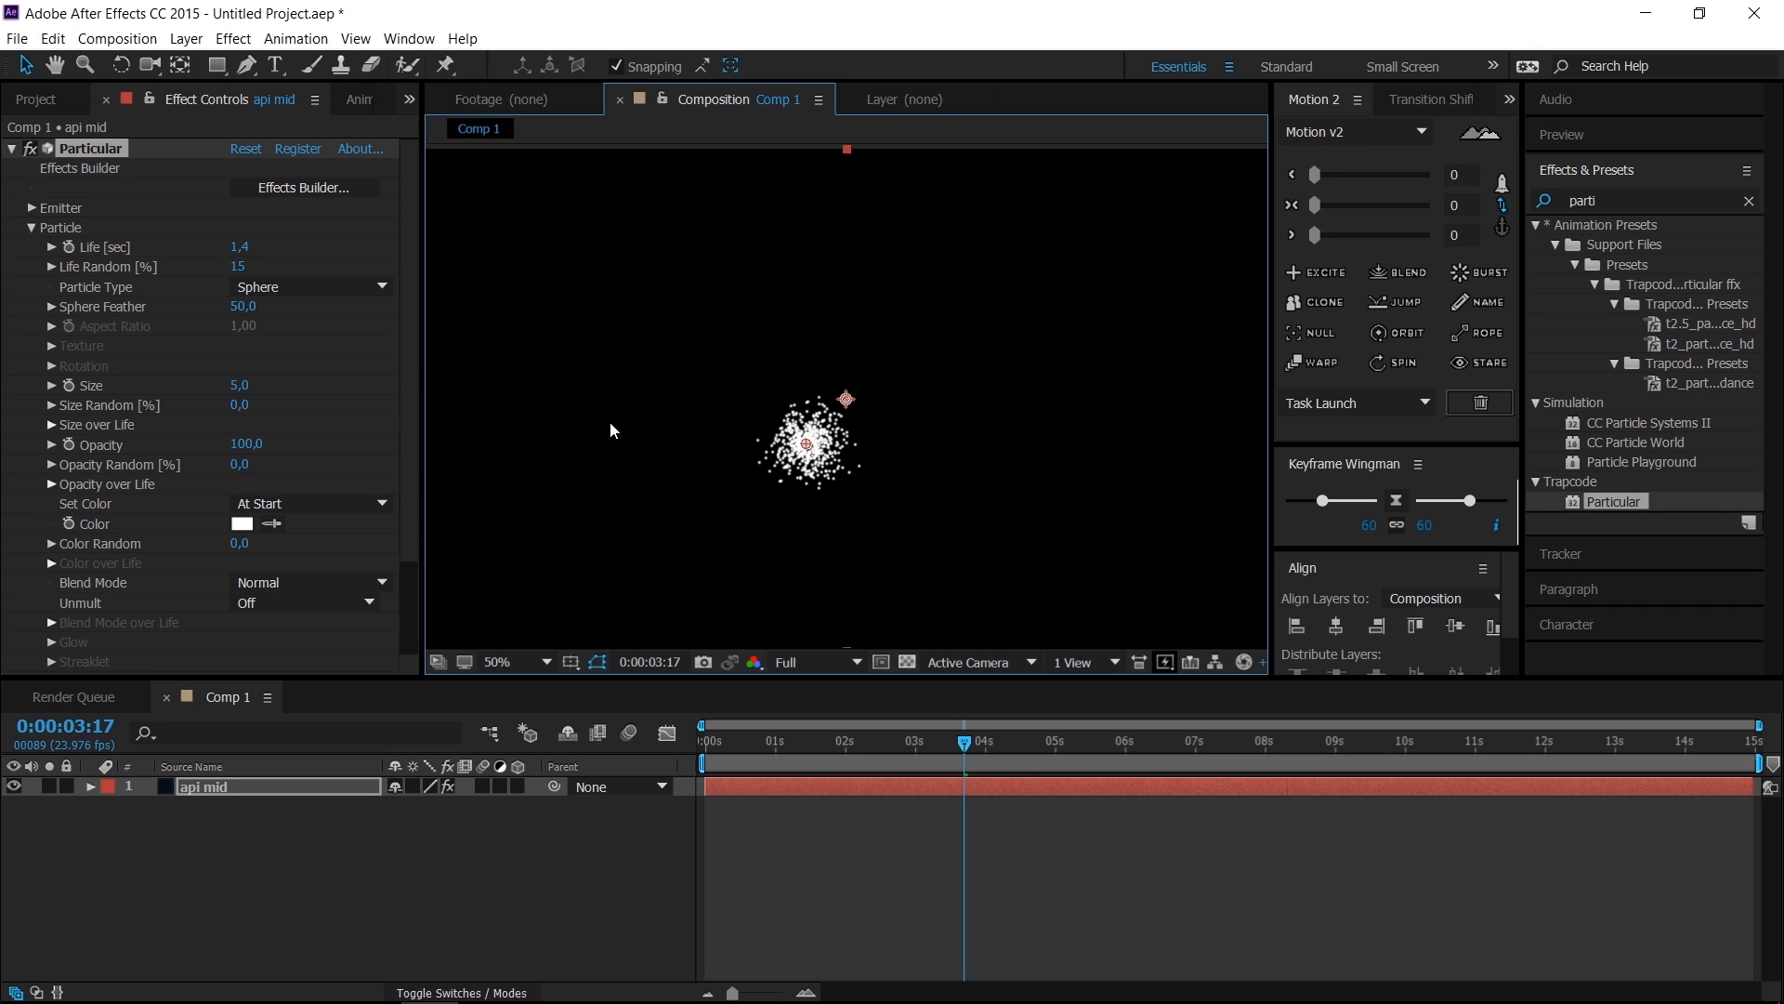
left_click_drag(826, 451, 734, 493)
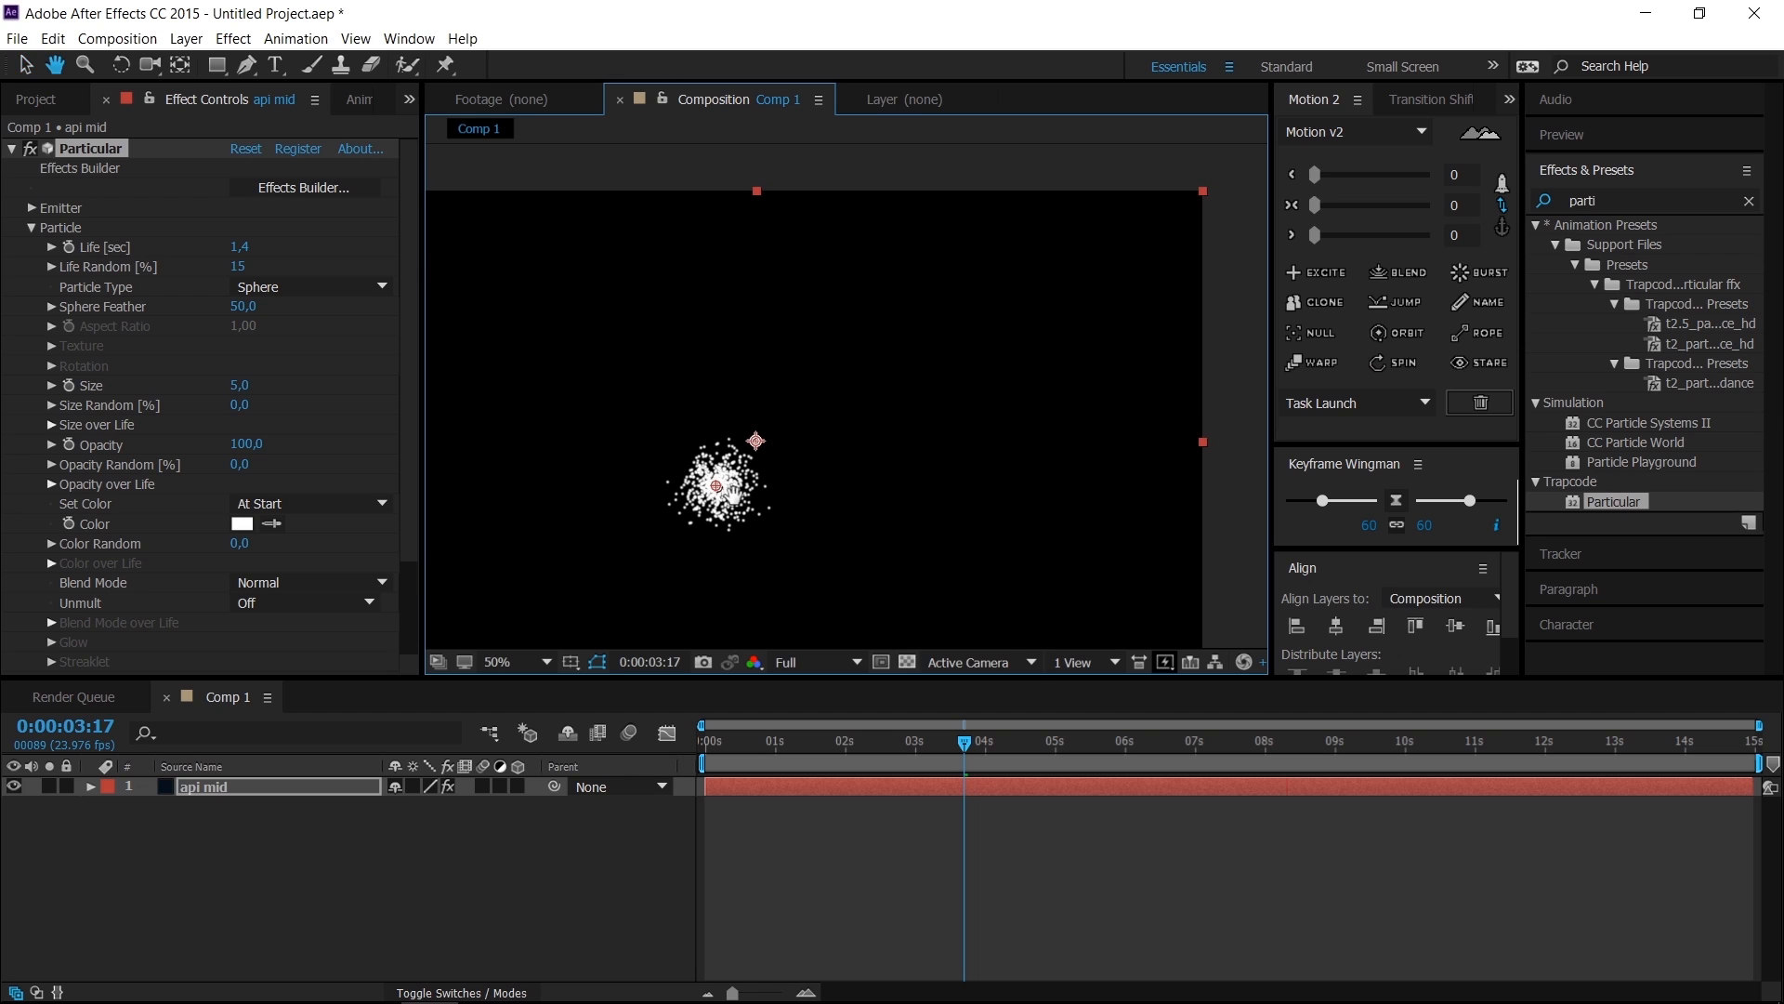
key("comma")
left_click_drag(866, 379, 795, 434)
scroll(795, 434, "up", 1)
left_click_drag(738, 501, 813, 443)
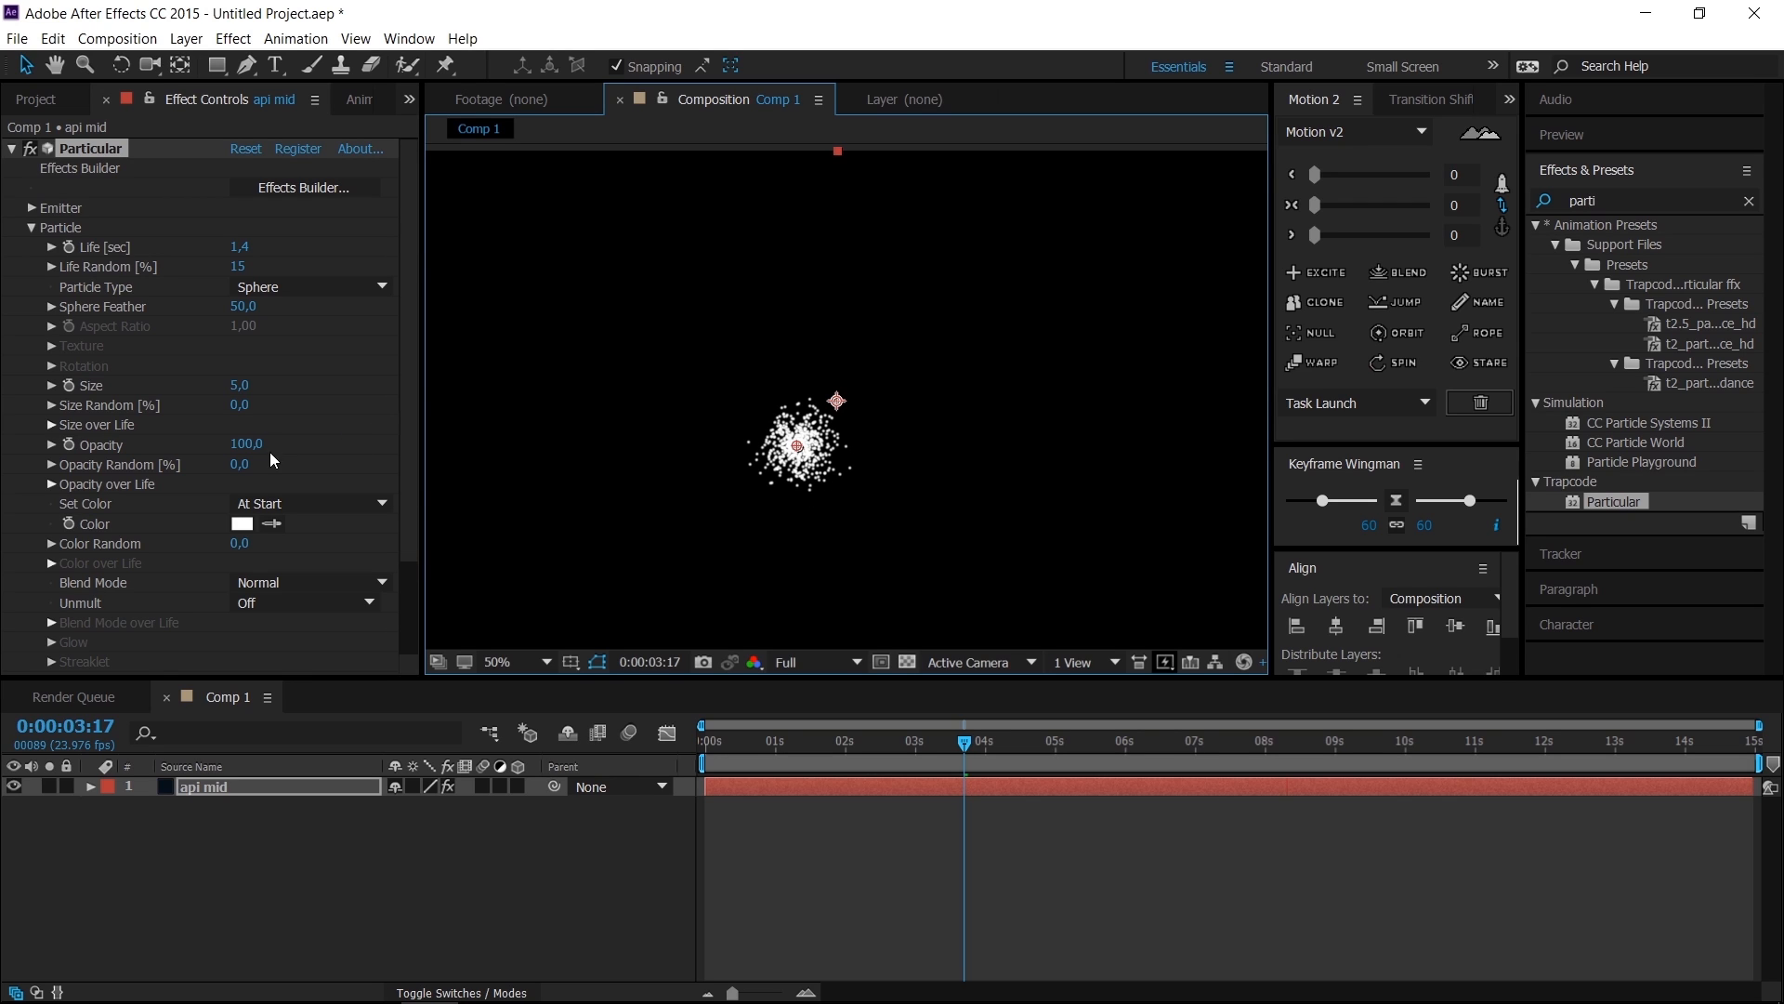
Step: Set the particle Size to 50 and preview the particles at 0:00:06:02
left_click(240, 385)
type("50")
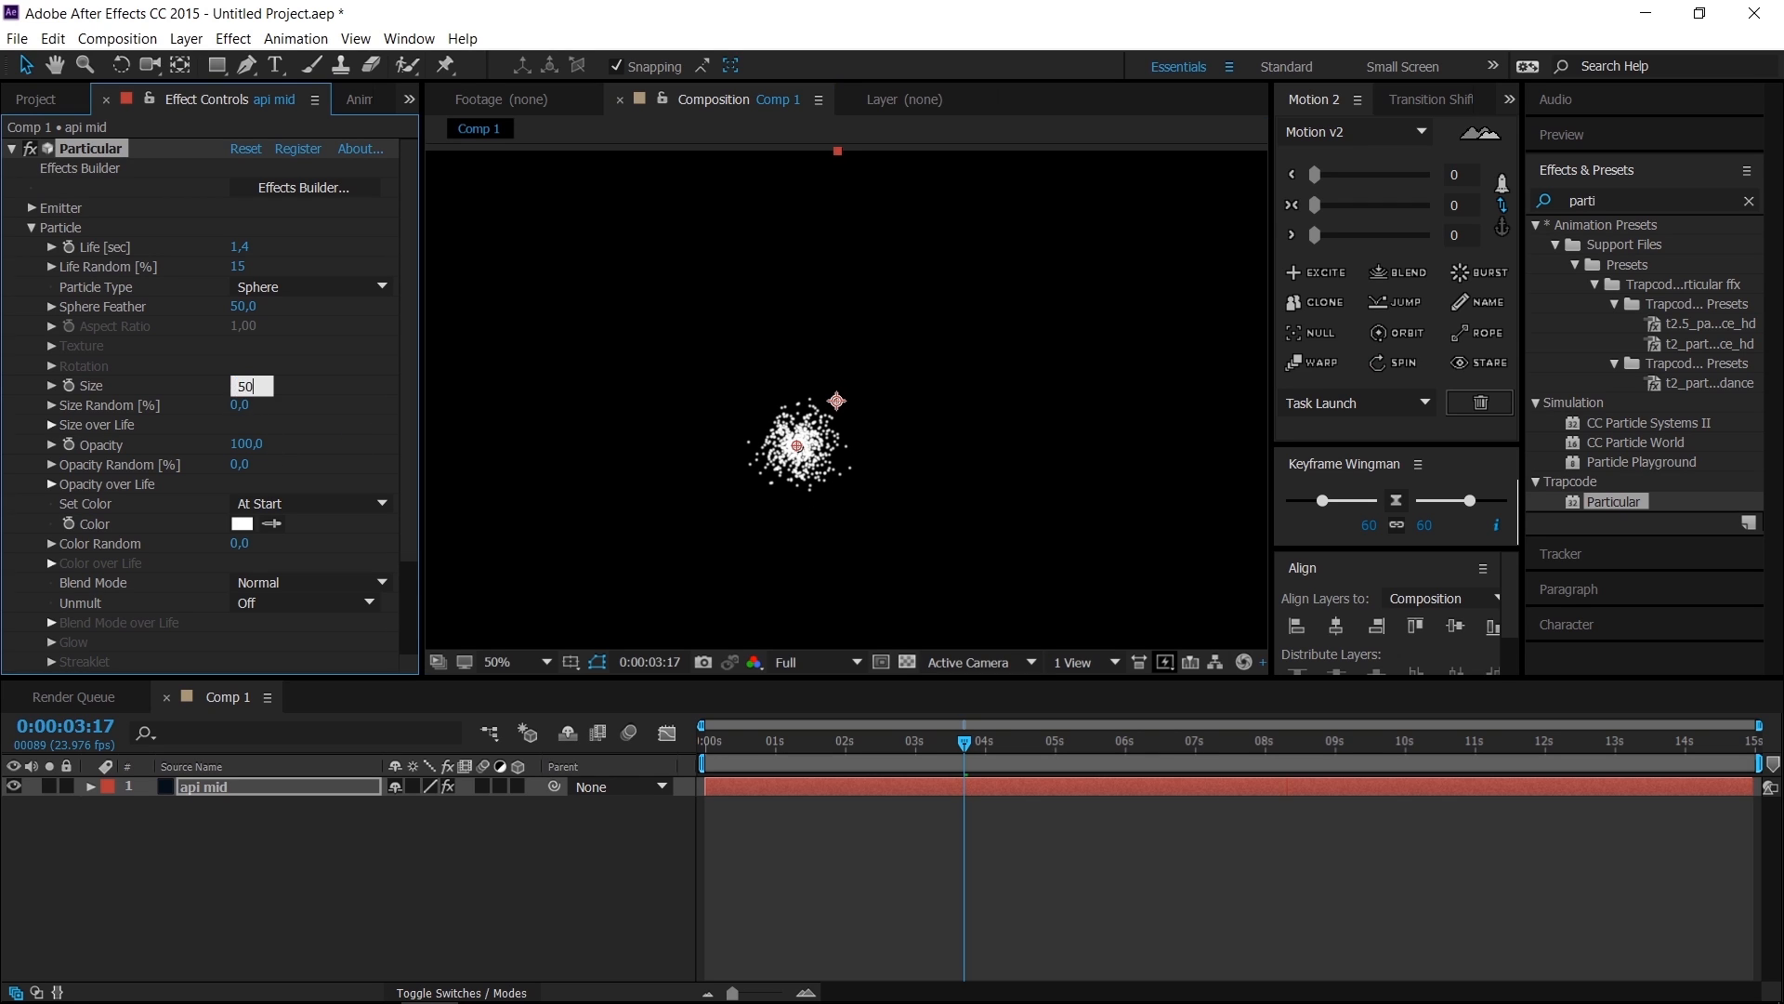
key("Return")
left_click_drag(898, 740, 1132, 758)
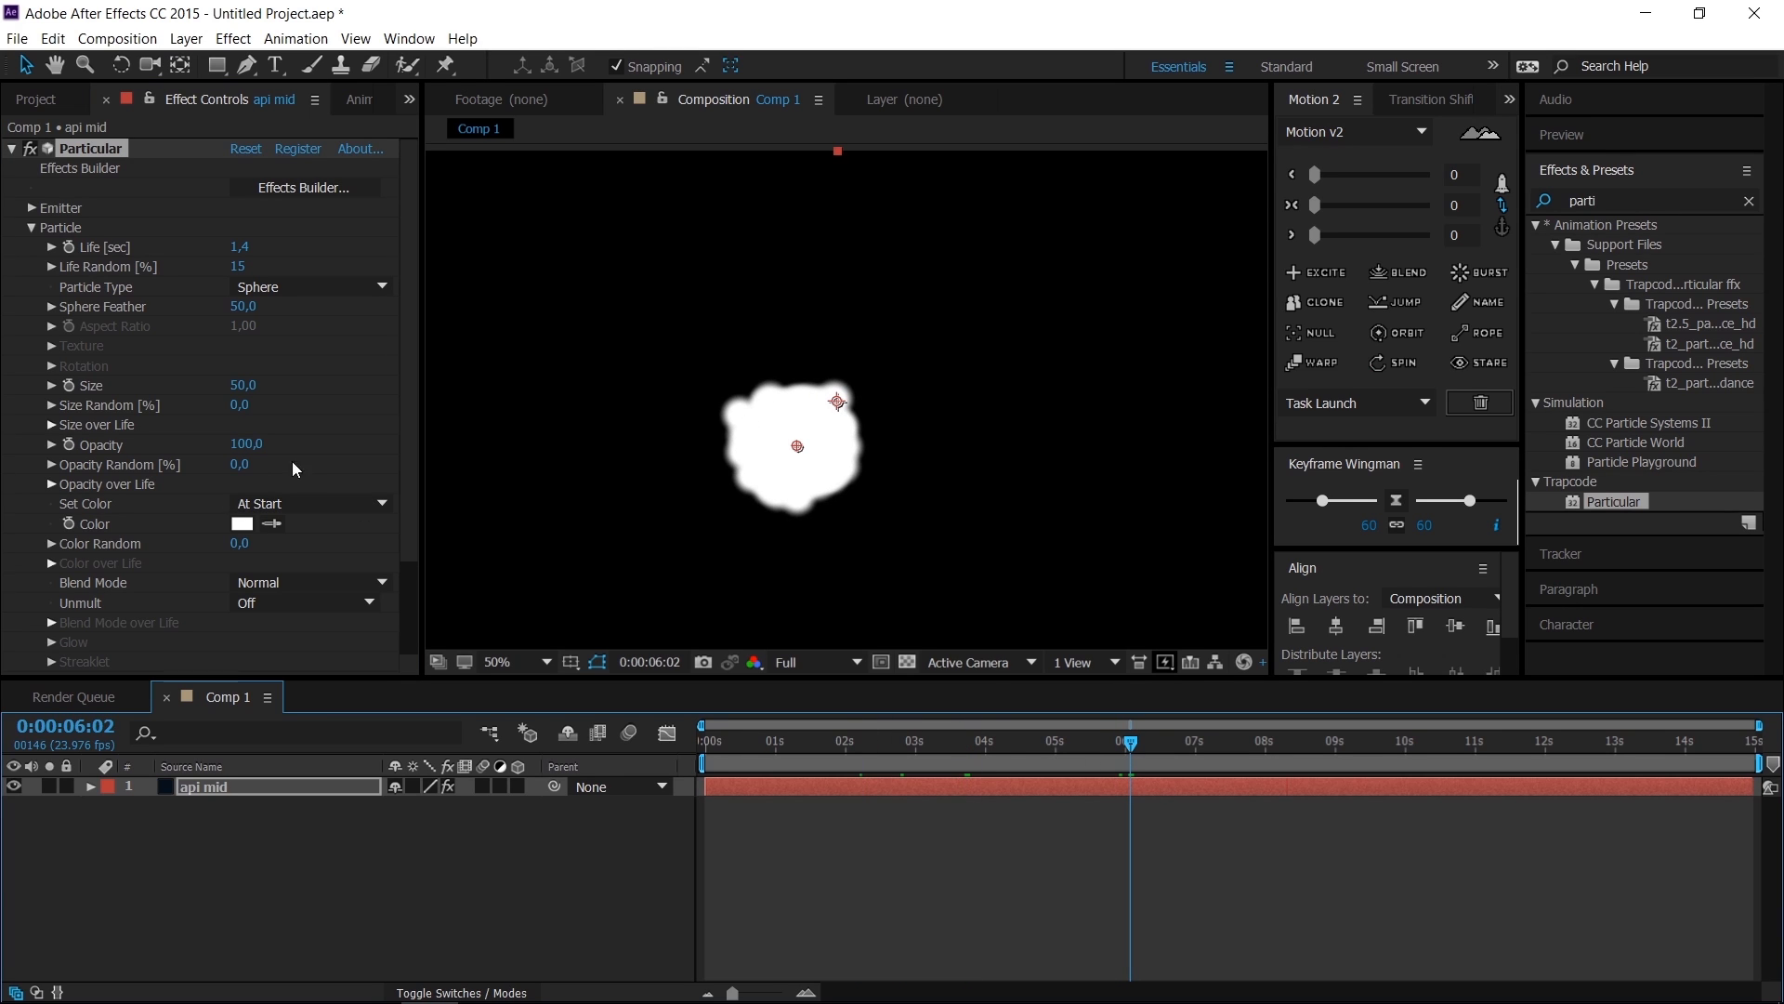
Step: Try a smaller particle Size of 10 for comparison and restore the Size to 50
left_click(239, 386)
type("10")
key("Return")
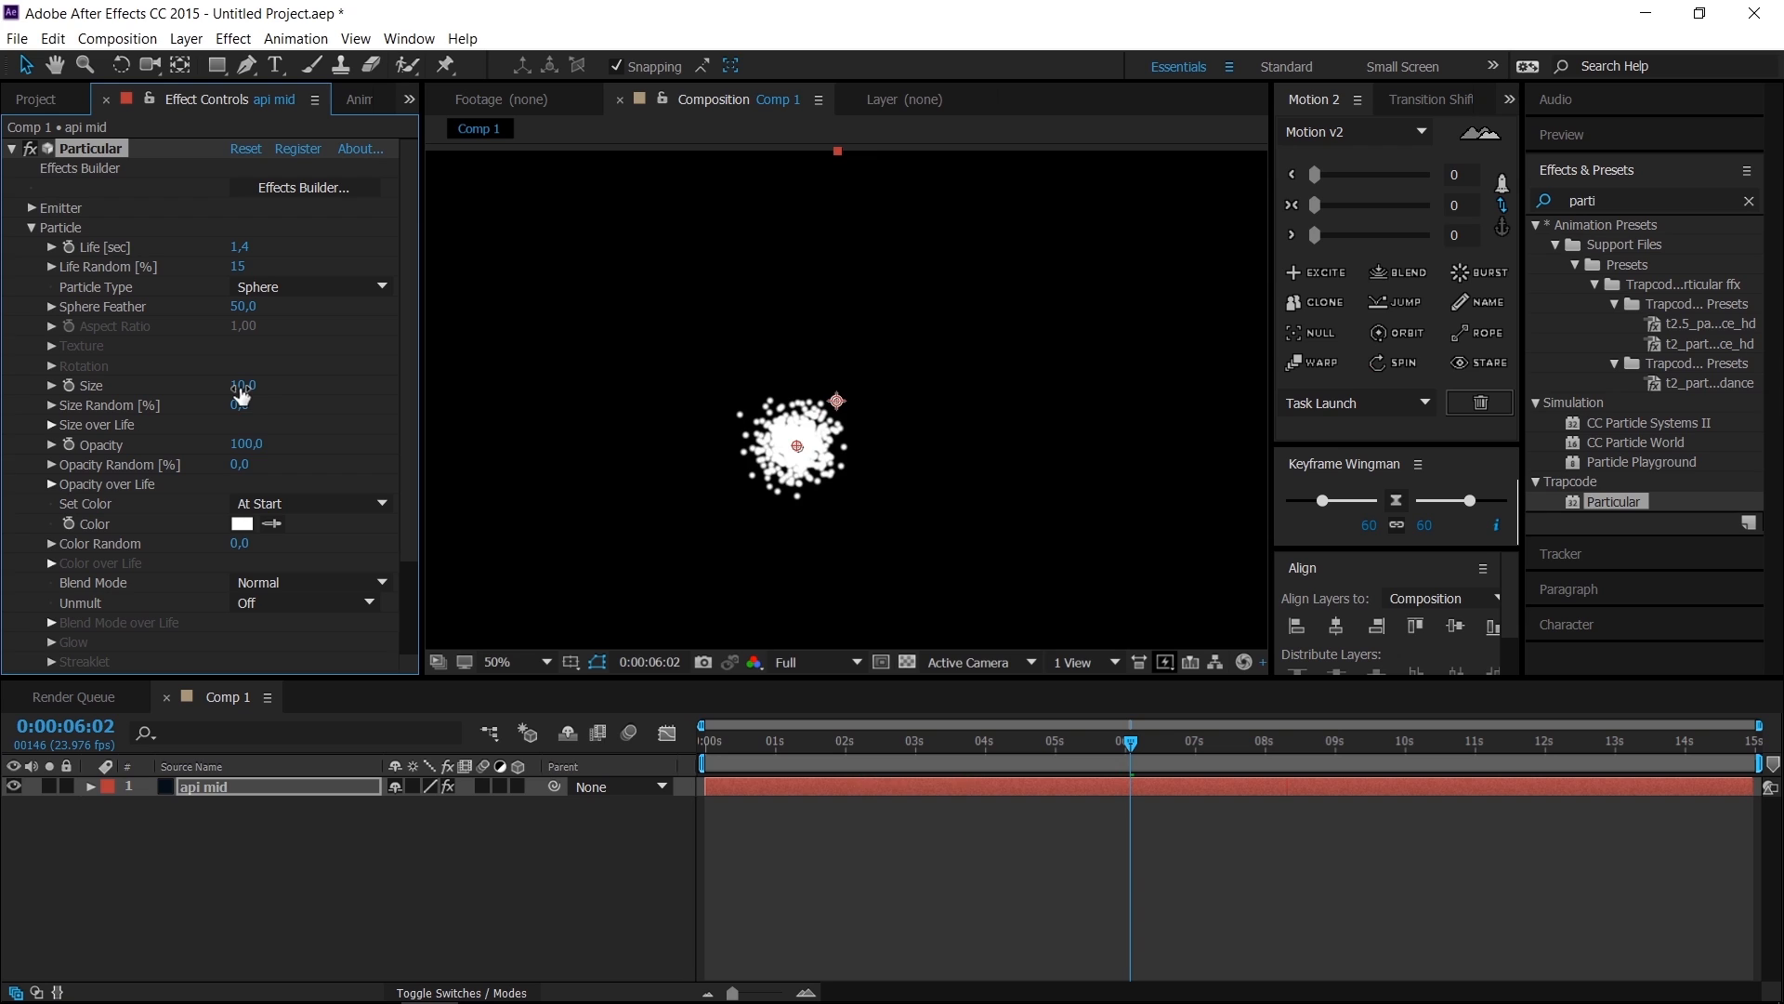
left_click_drag(236, 387, 268, 391)
left_click(245, 385)
type("50")
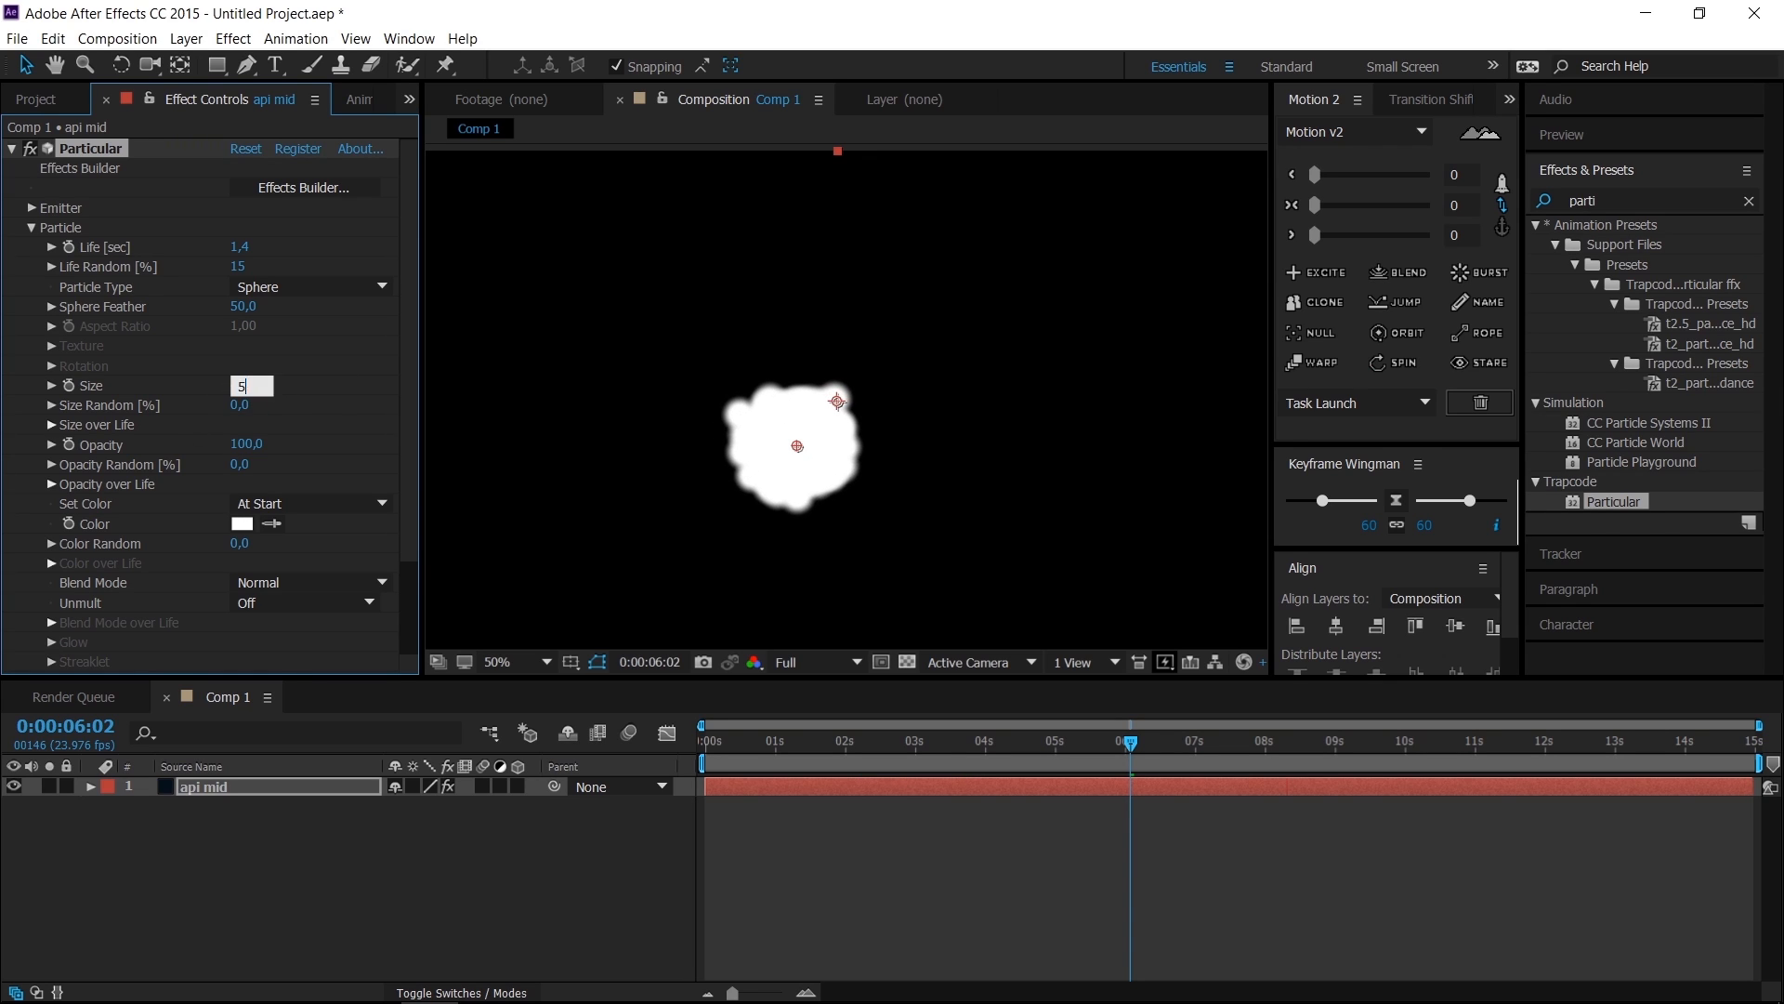
key("Return")
Step: Set the particle Size Random to 15%
key("shift+slash")
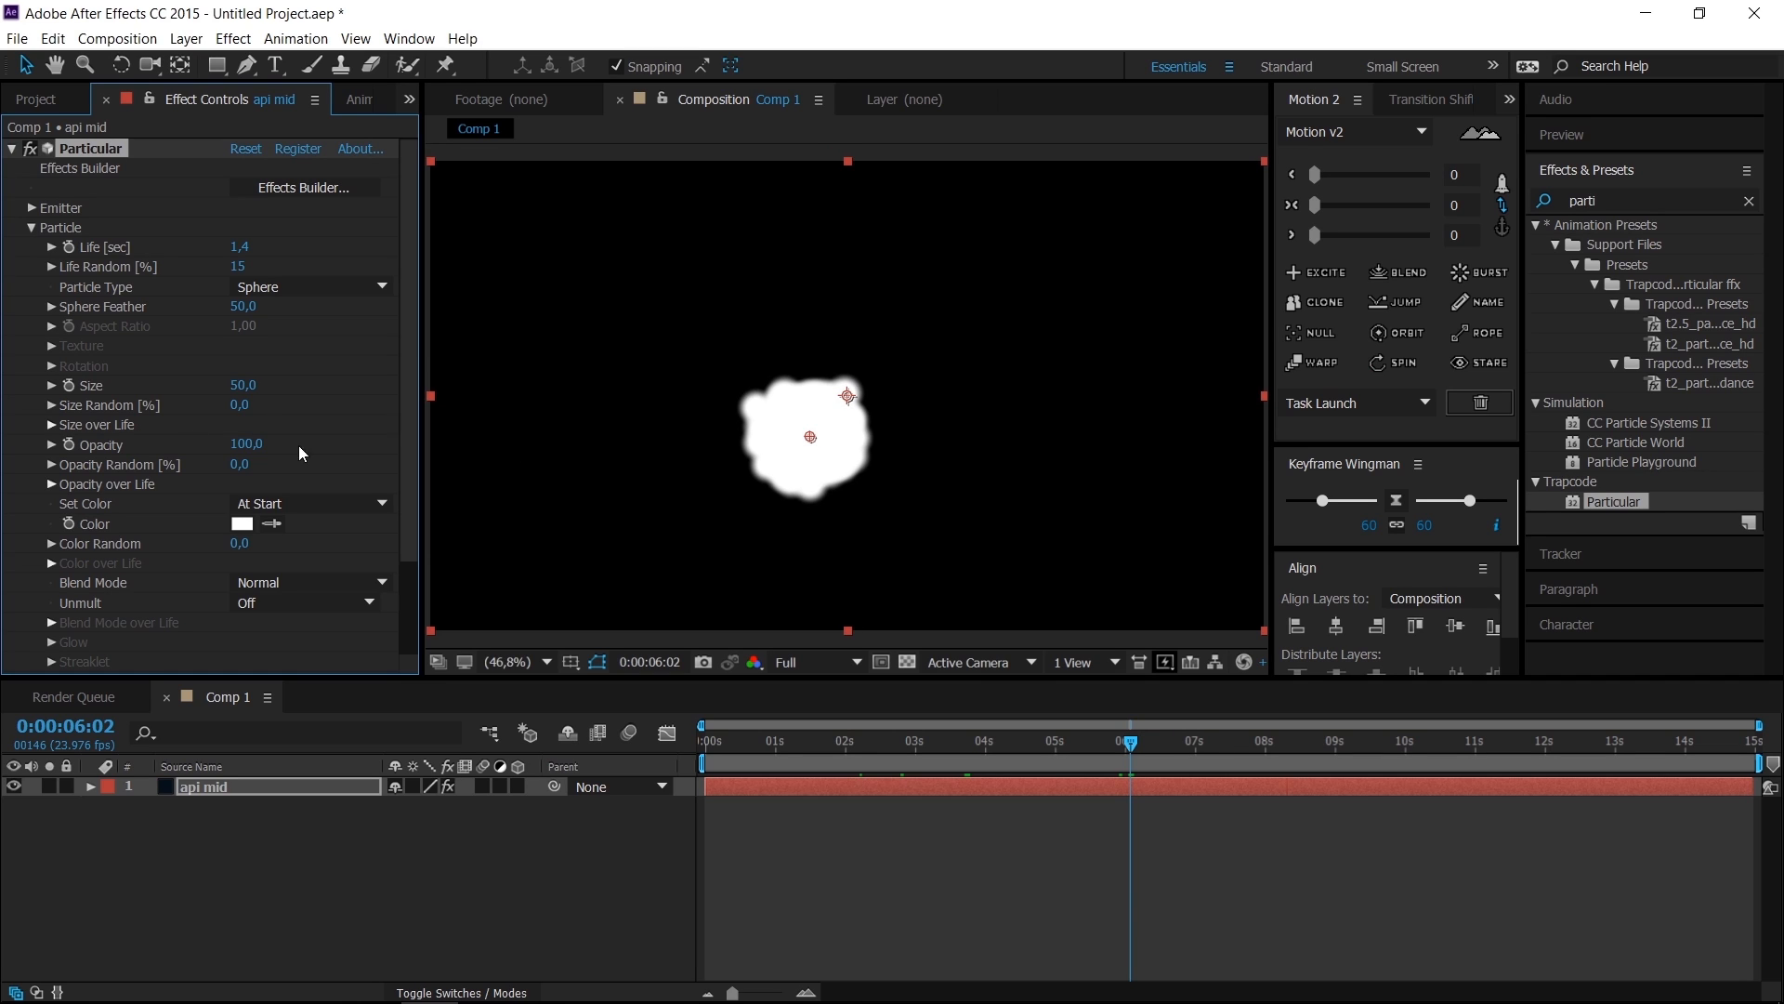
left_click(245, 406)
type("15")
key("Return")
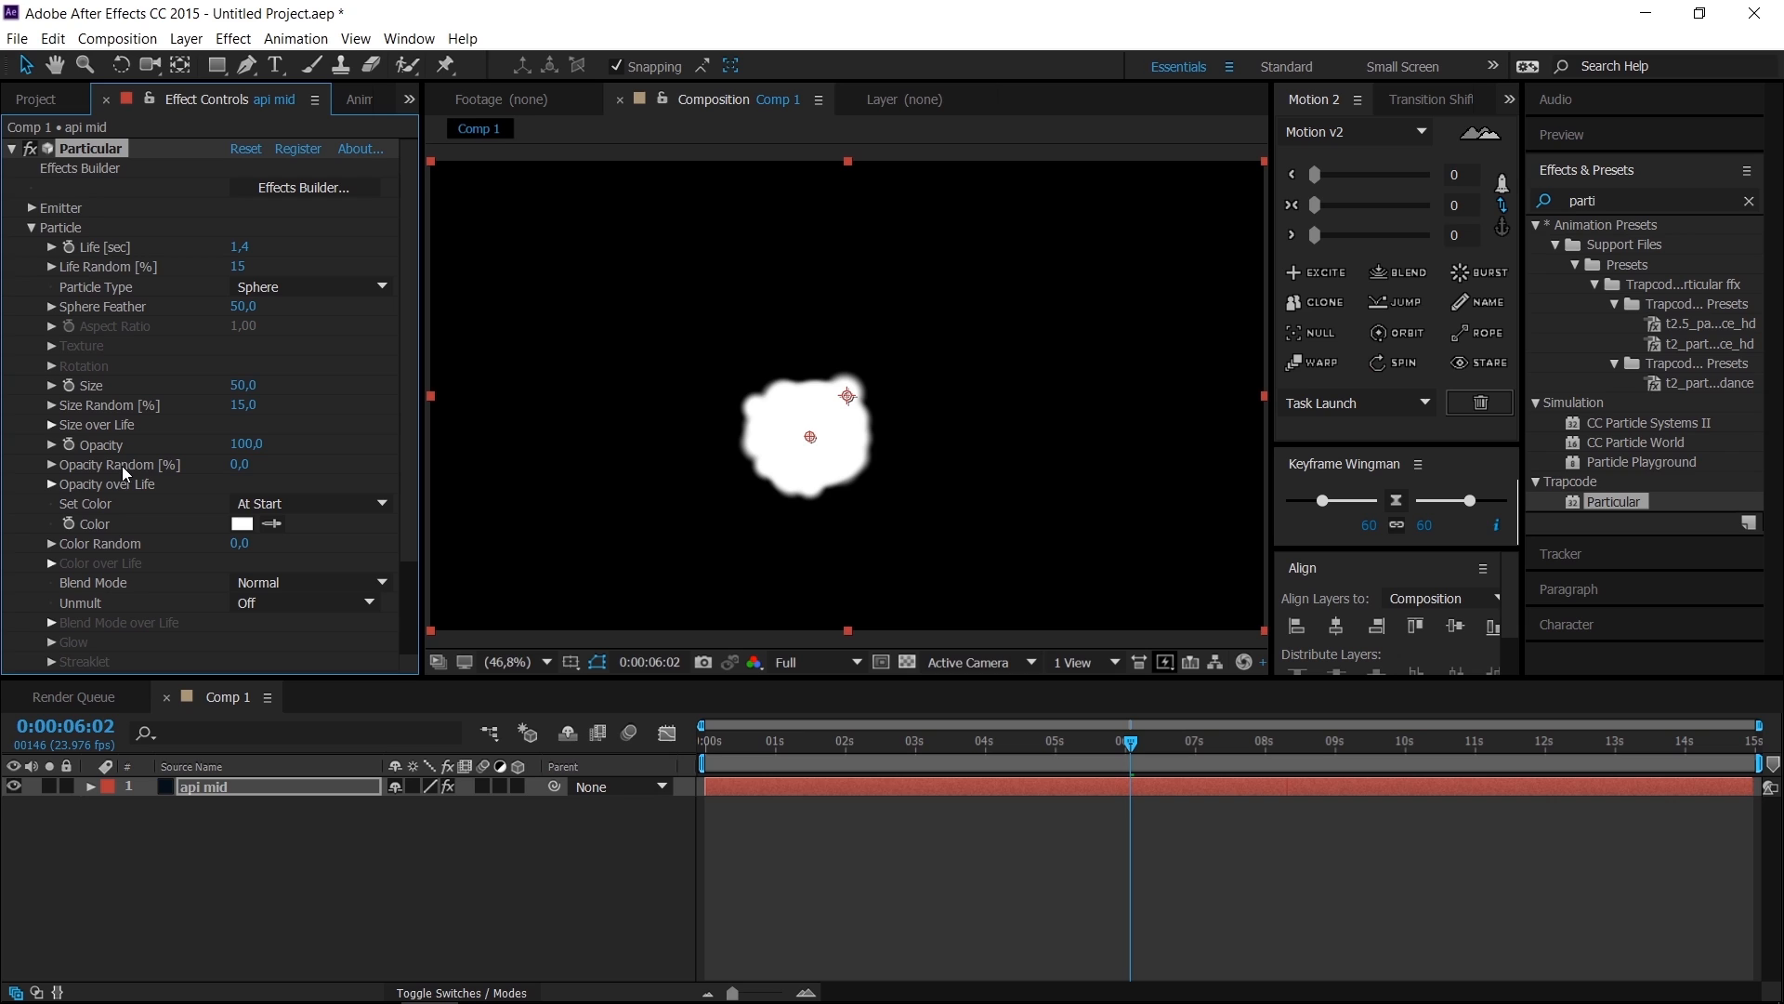
Step: Apply a Size over Life curve that rises quickly to an early peak and tapers to zero, and preview it at 0:00:05:00
left_click(51, 424)
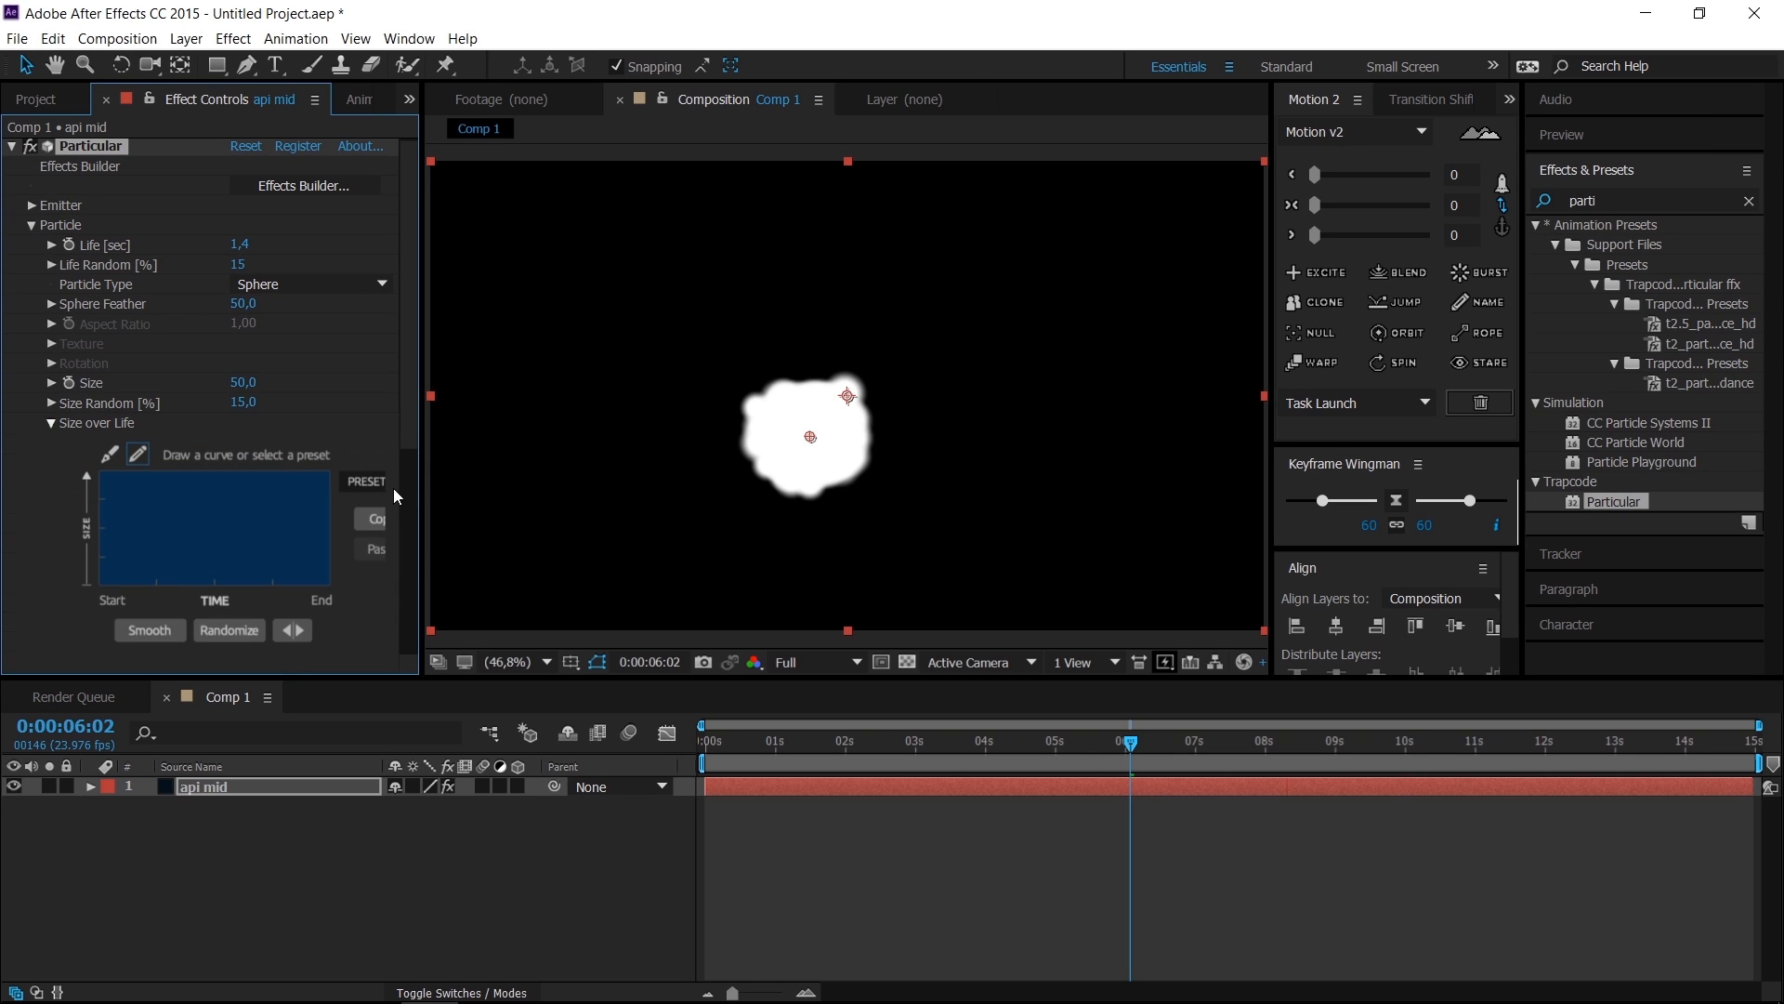
mouse_move(370, 477)
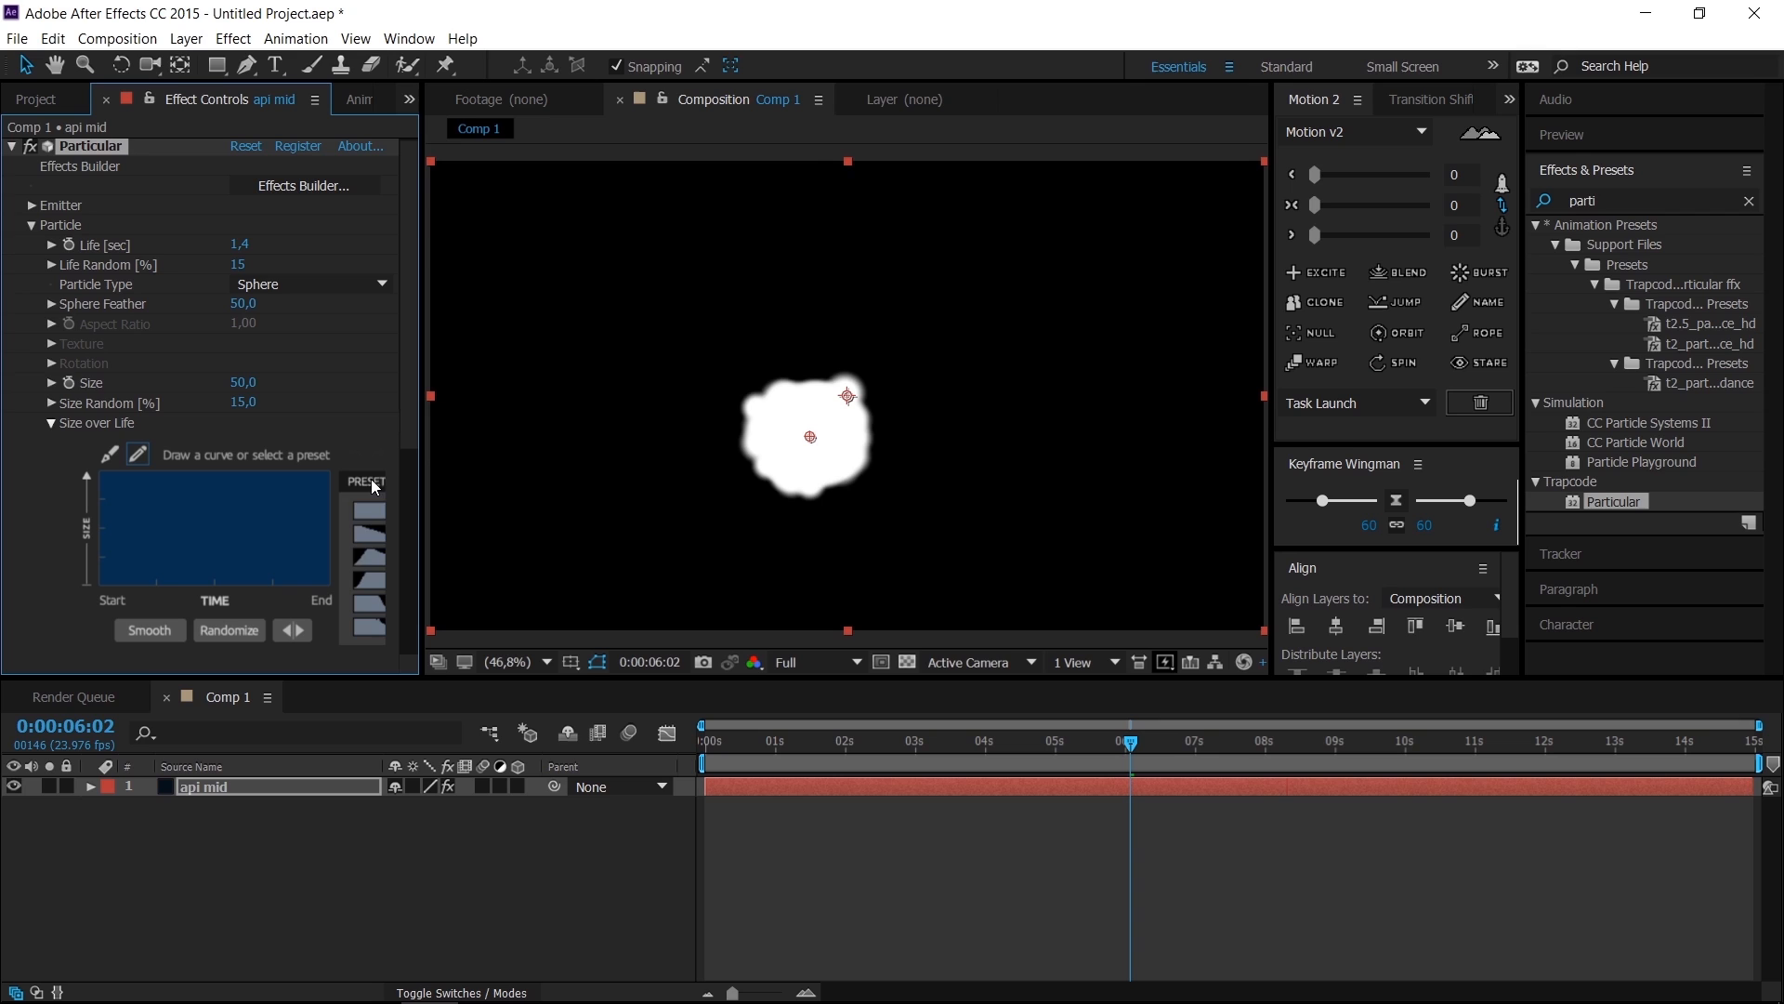
left_click(365, 559)
left_click_drag(424, 561, 467, 558)
mouse_move(382, 479)
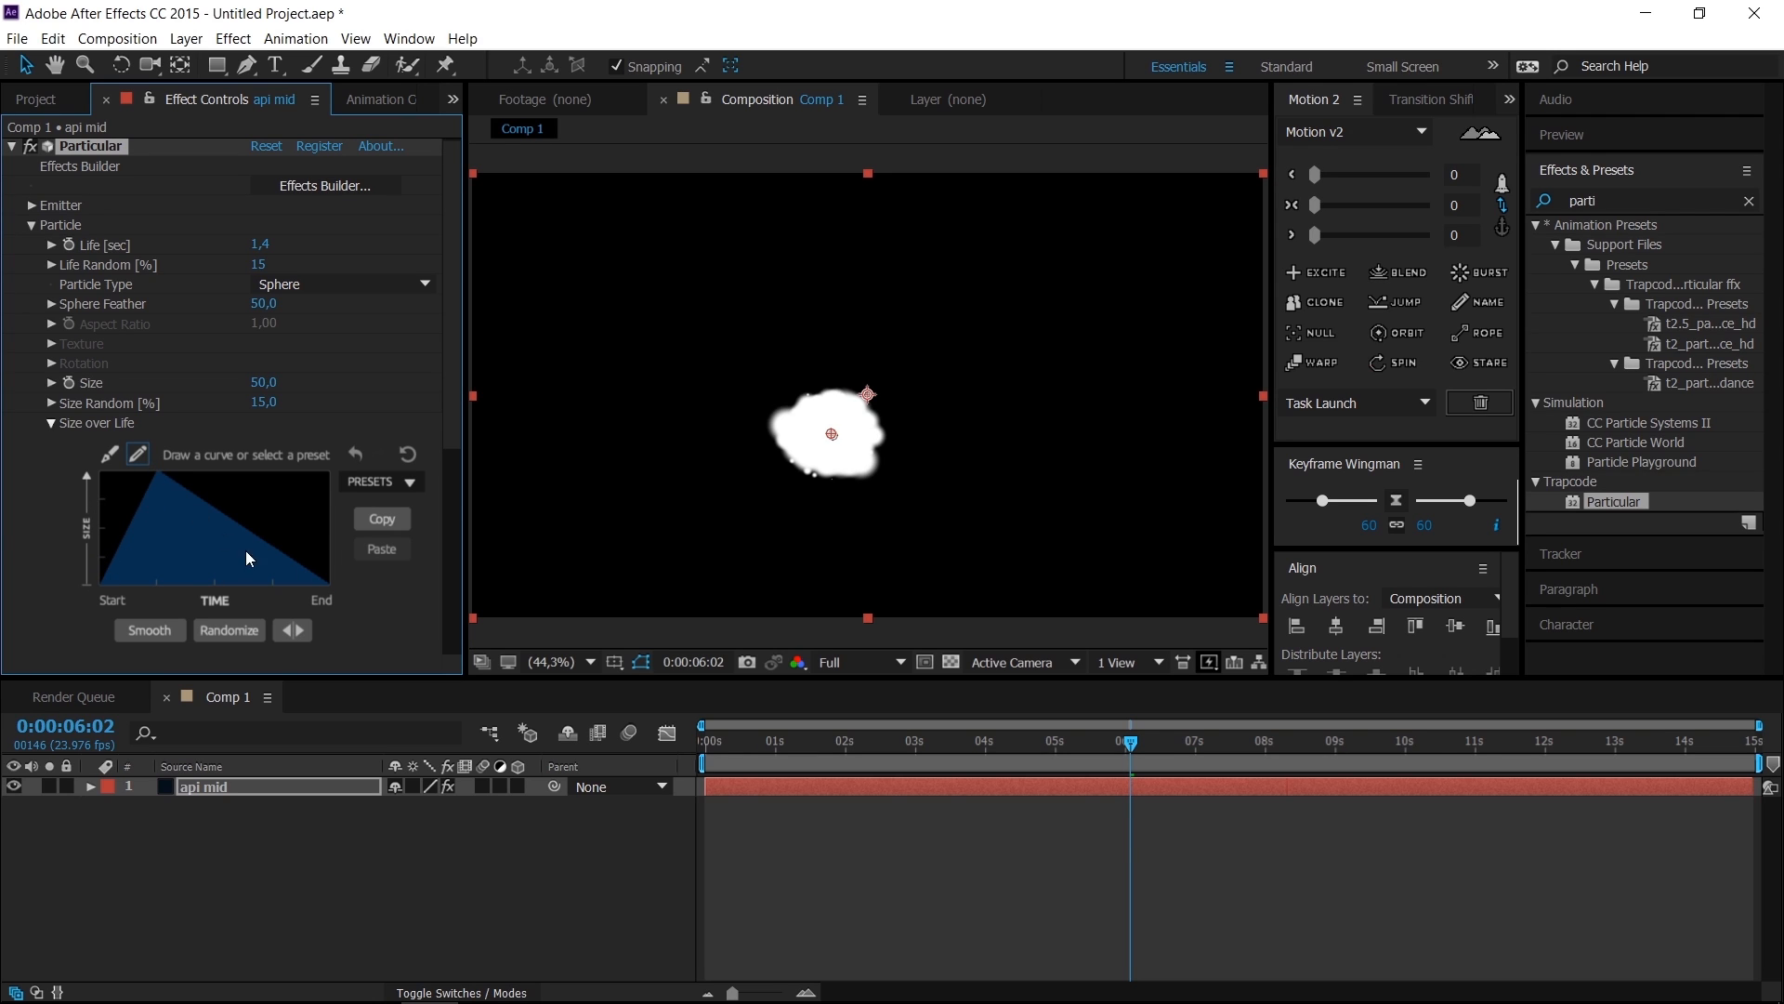
left_click_drag(848, 740, 1055, 742)
left_click(51, 424)
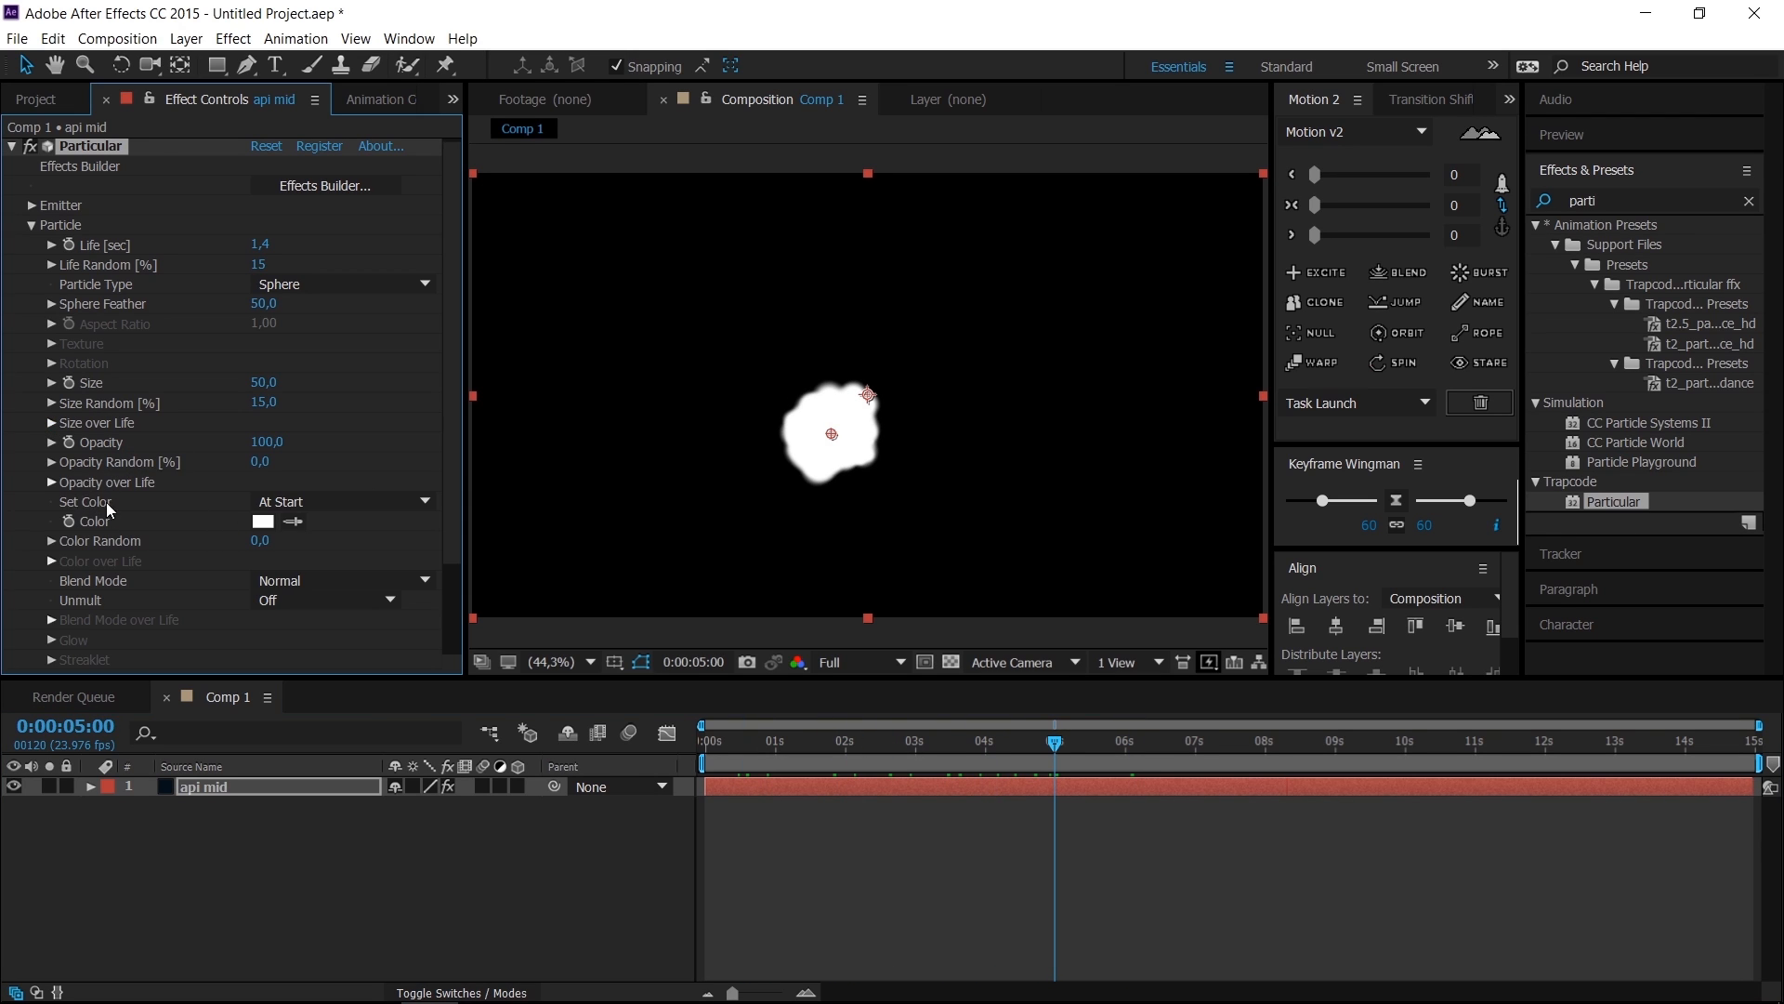
Step: Set the particle Set Color option to Over Life and expand the Color over Life ramp
left_click(364, 499)
left_click(337, 548)
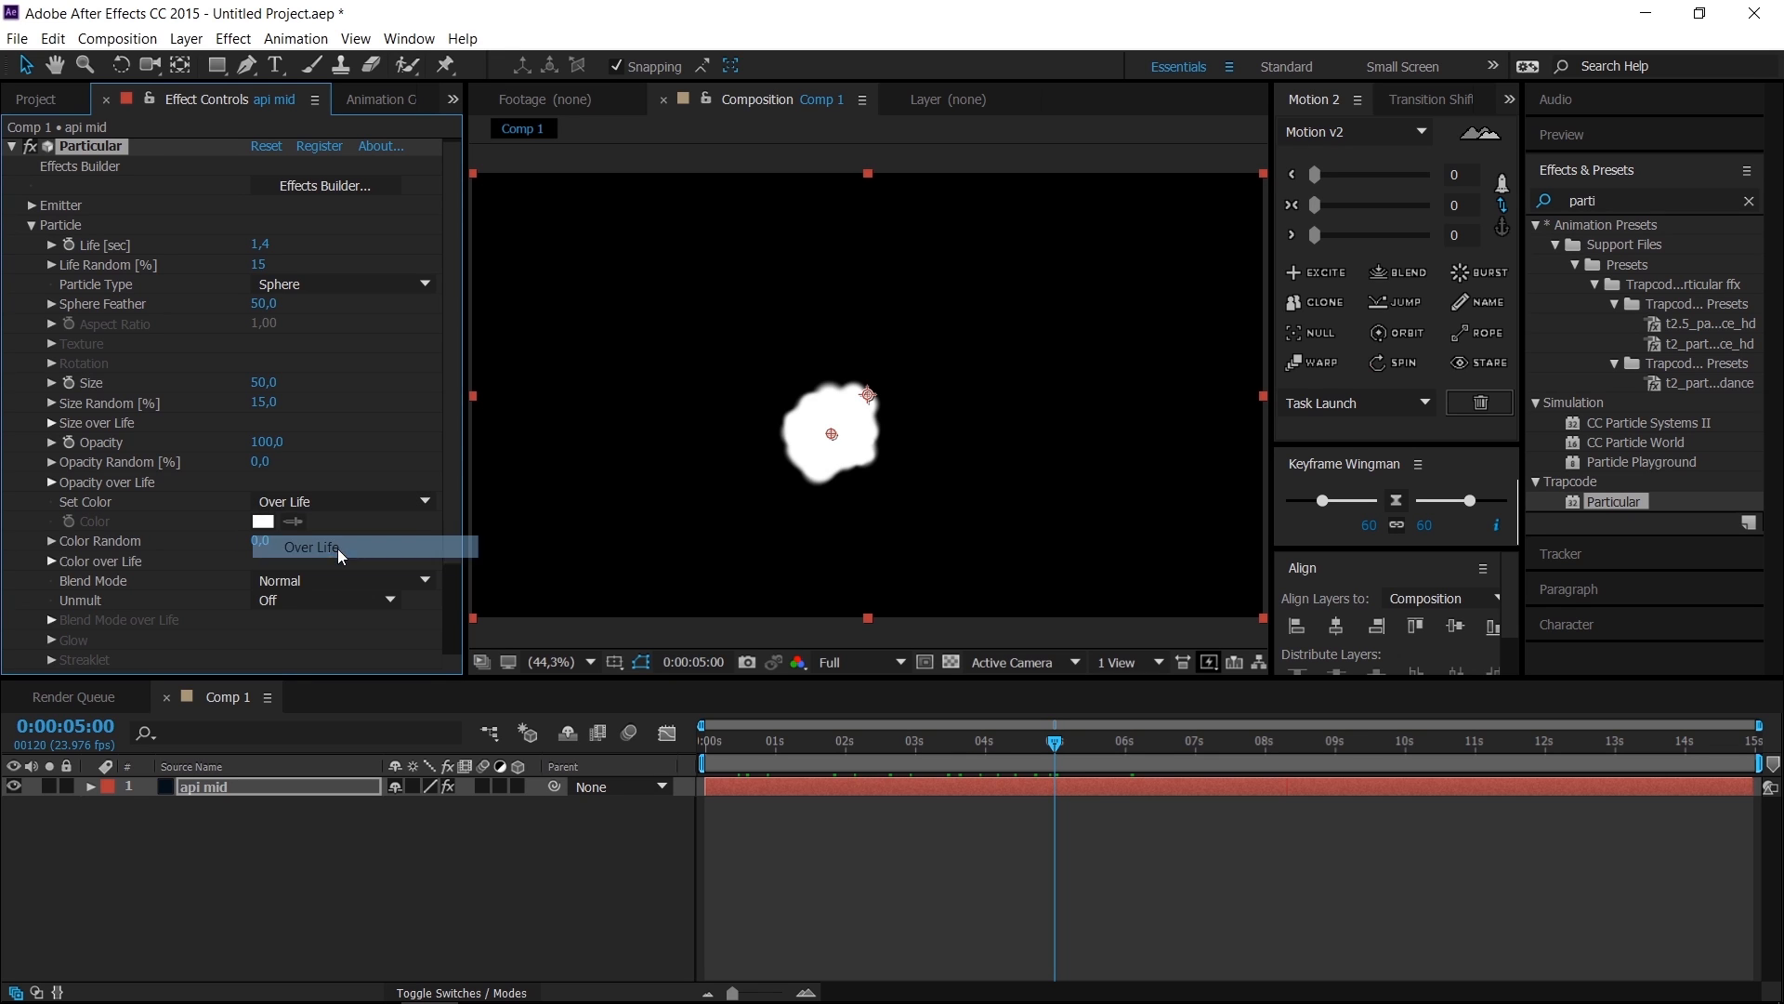
left_click(53, 560)
left_click_drag(449, 461, 448, 497)
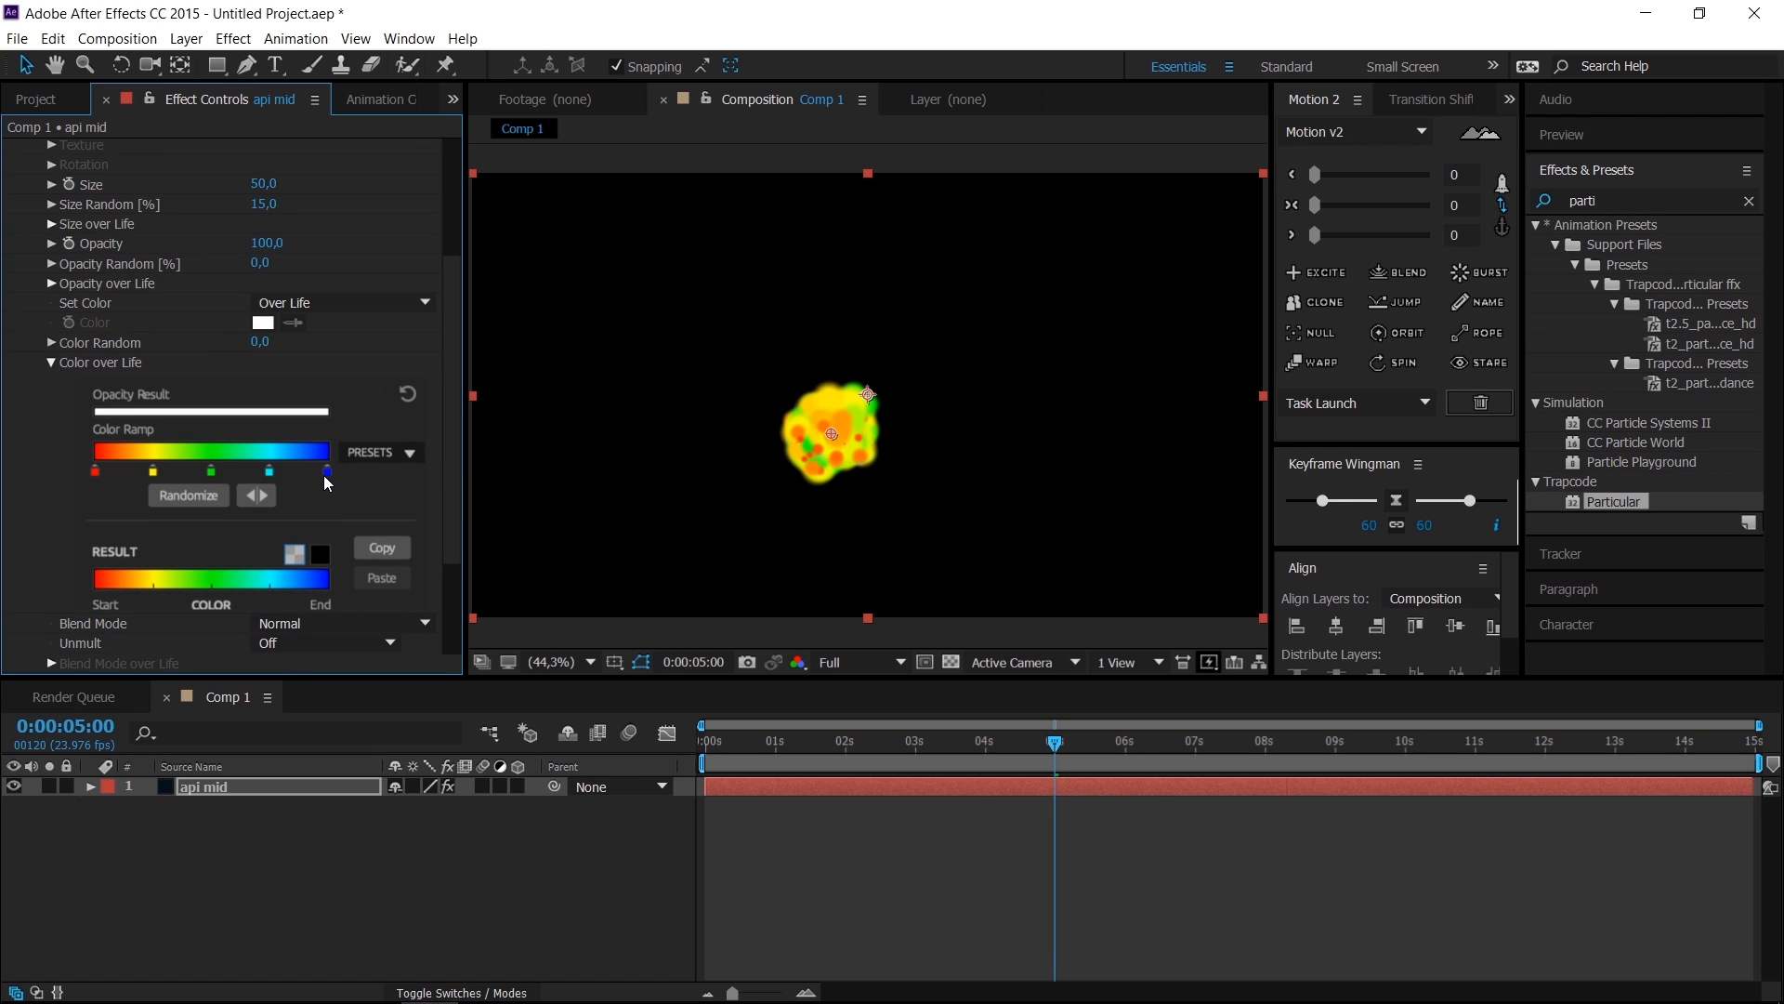
Step: Remove the blue, cyan and green stops from the Color over Life ramp
left_click_drag(329, 472, 510, 549)
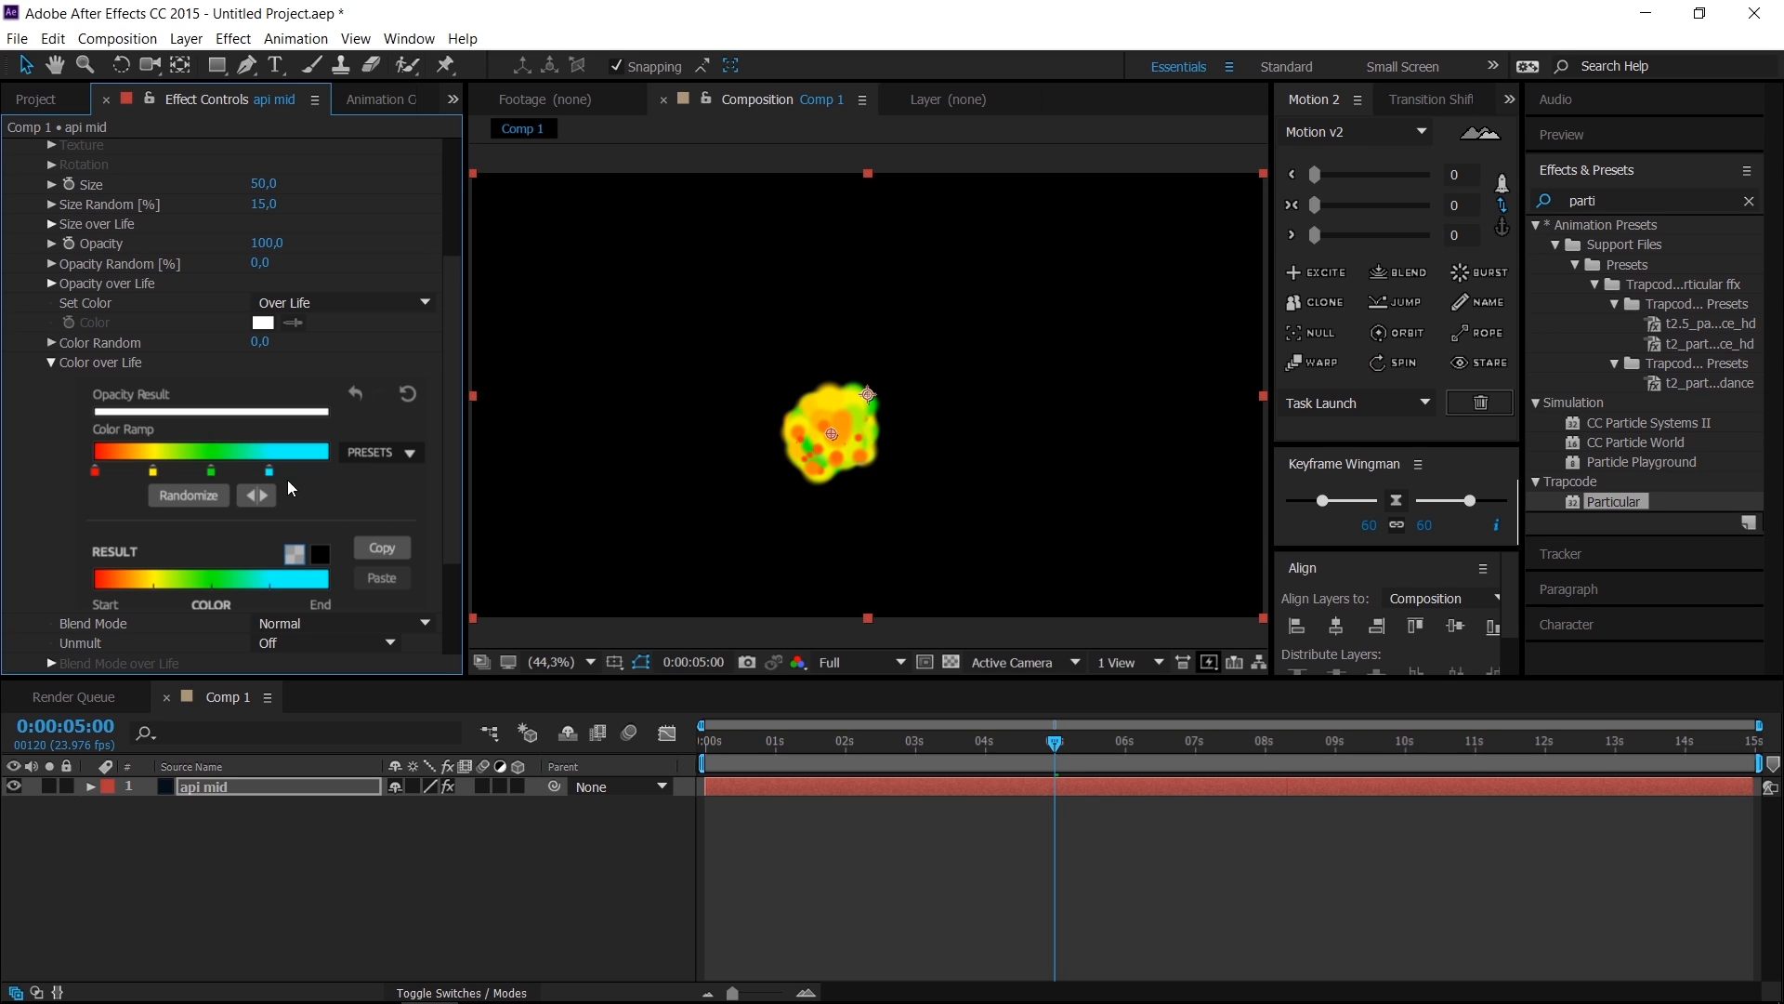
left_click_drag(270, 471, 359, 515)
left_click_drag(211, 471, 307, 513)
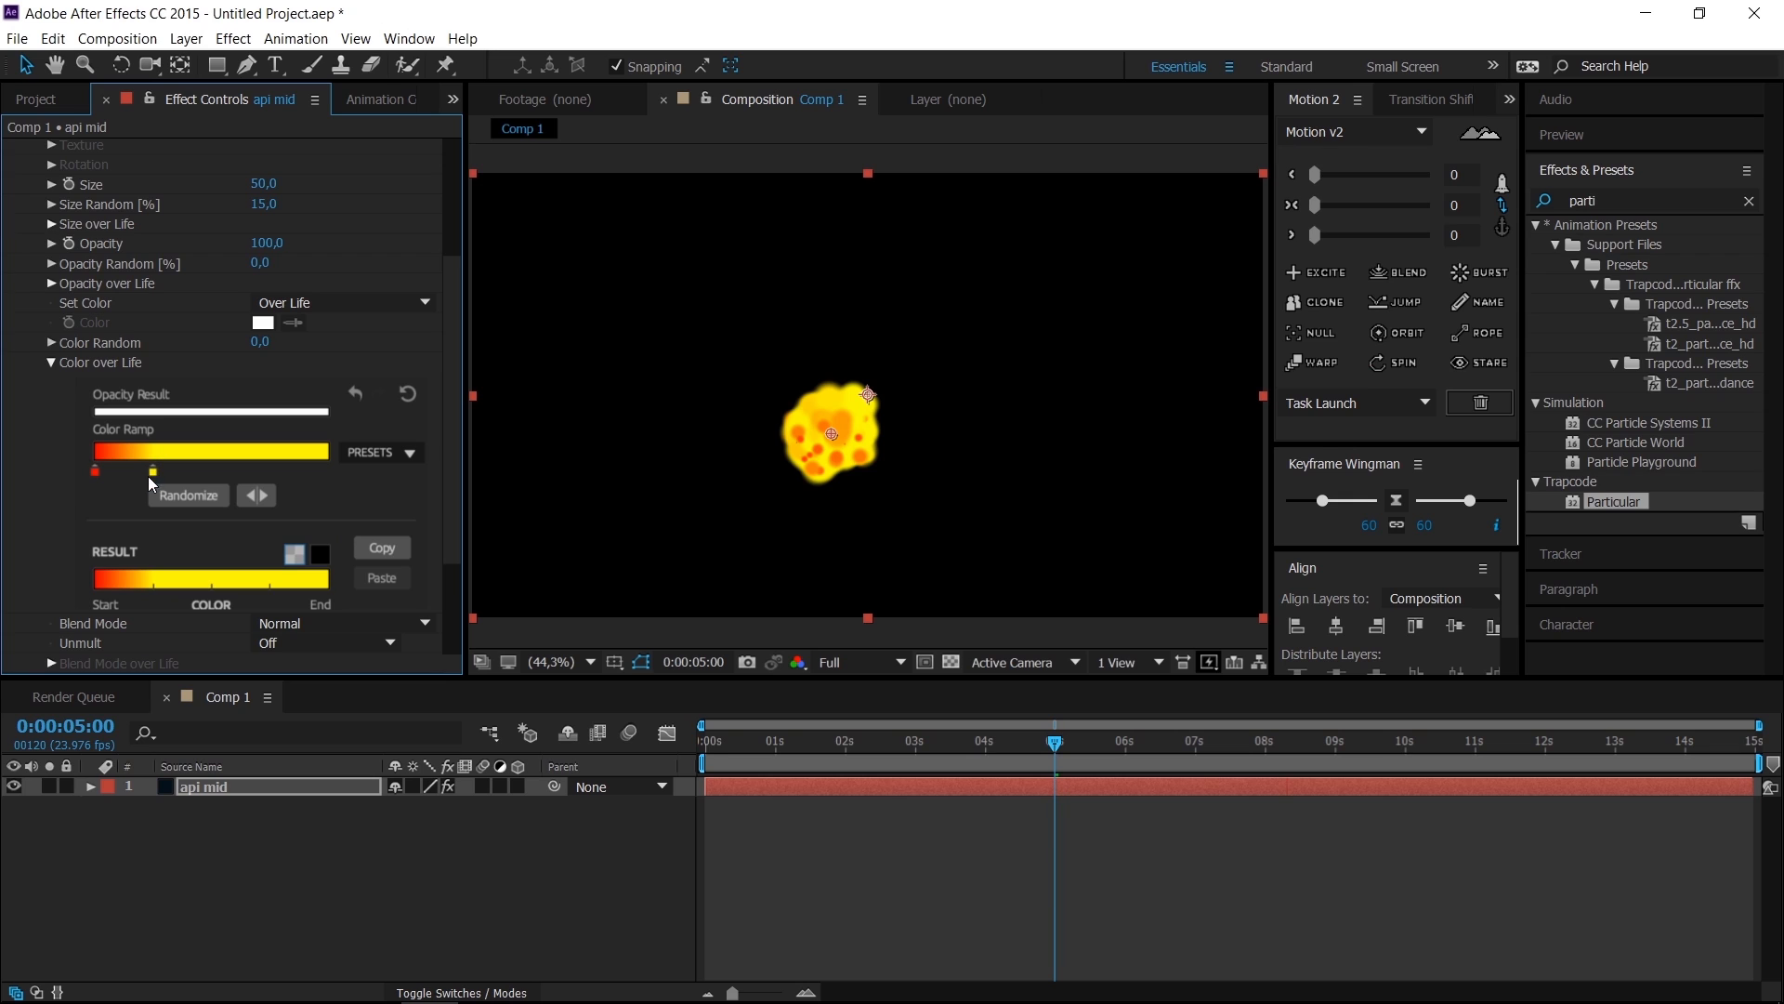
Step: Rearrange the Color over Life ramp so yellow sits at the start and red at the end
left_click_drag(96, 471, 327, 472)
left_click_drag(149, 472, 30, 467)
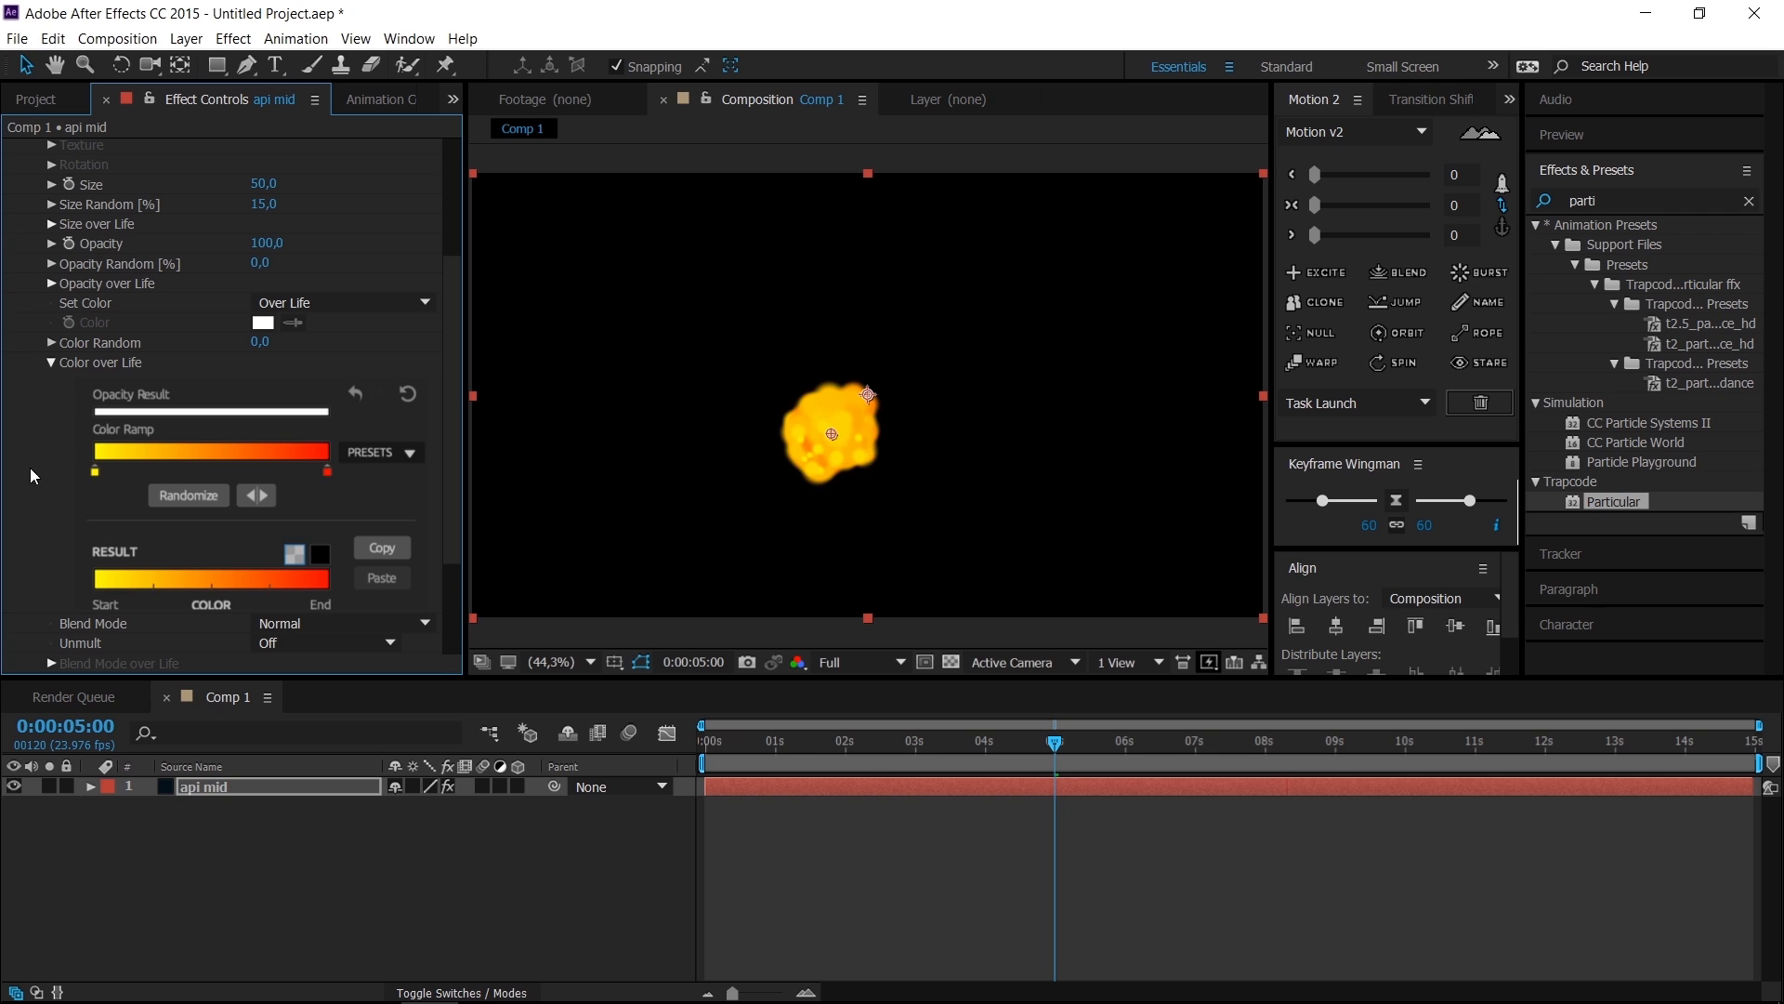
left_click(52, 363)
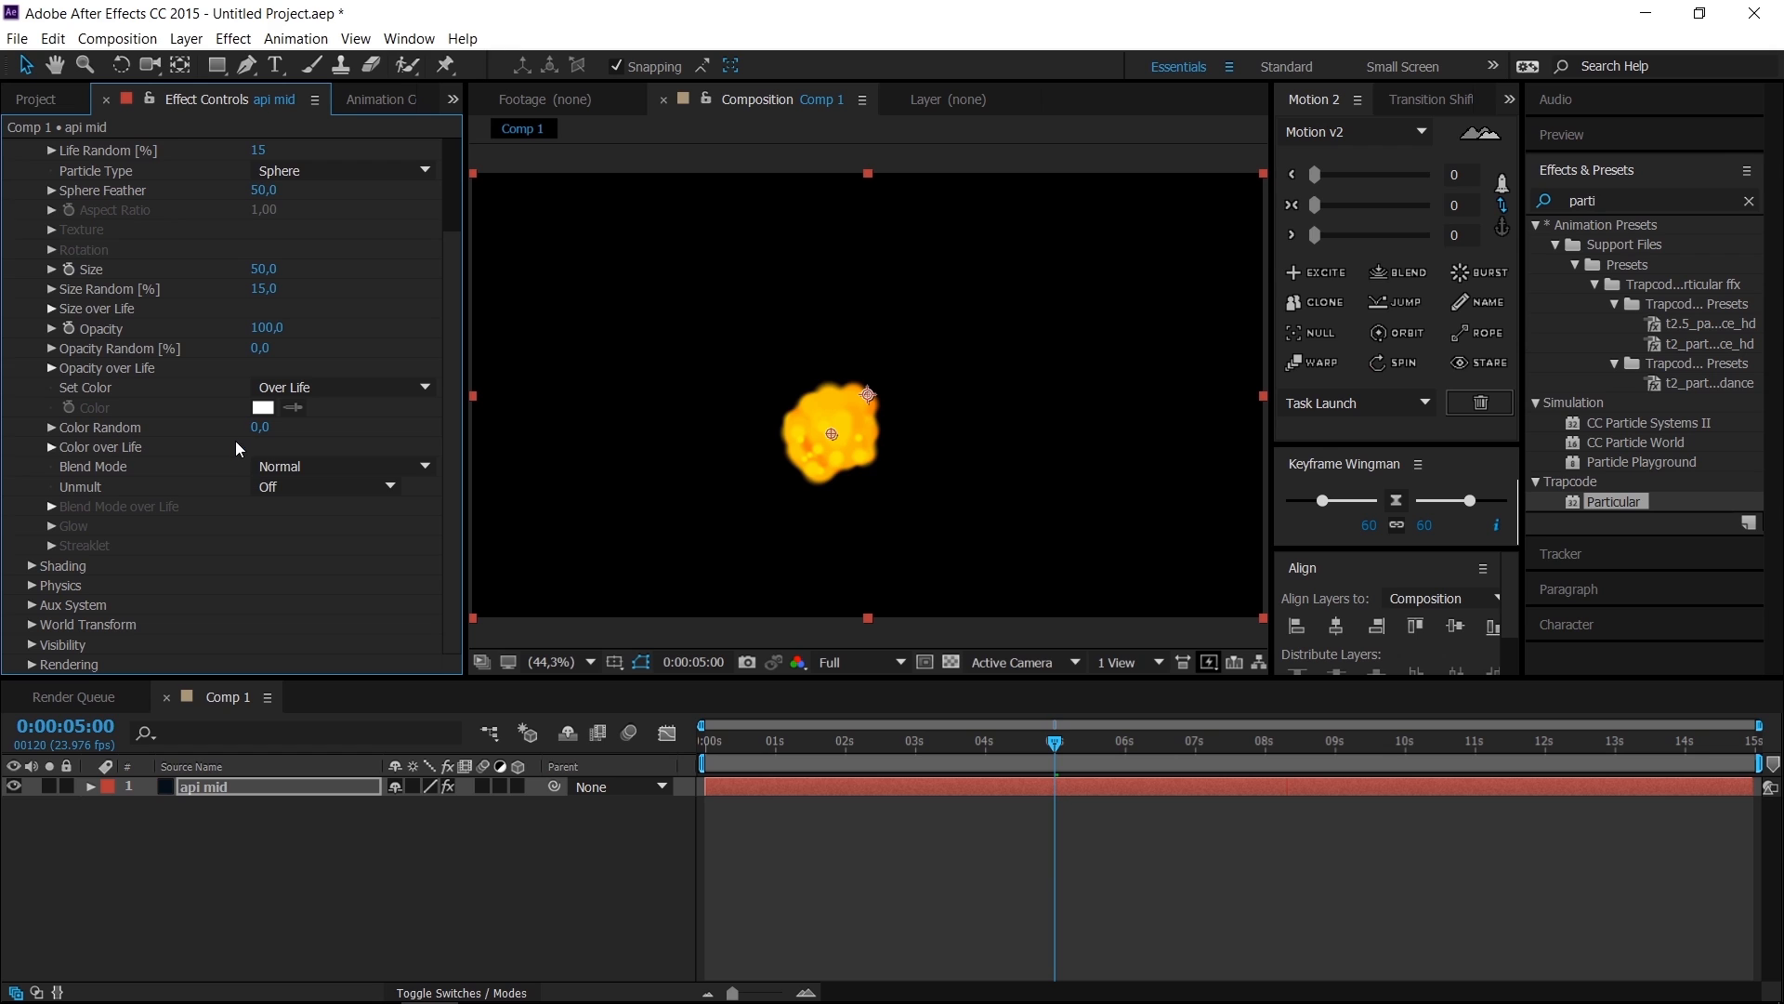
Step: Try a Gravity of 100 in Particular's Physics settings and set it to -250 instead
left_click(32, 586)
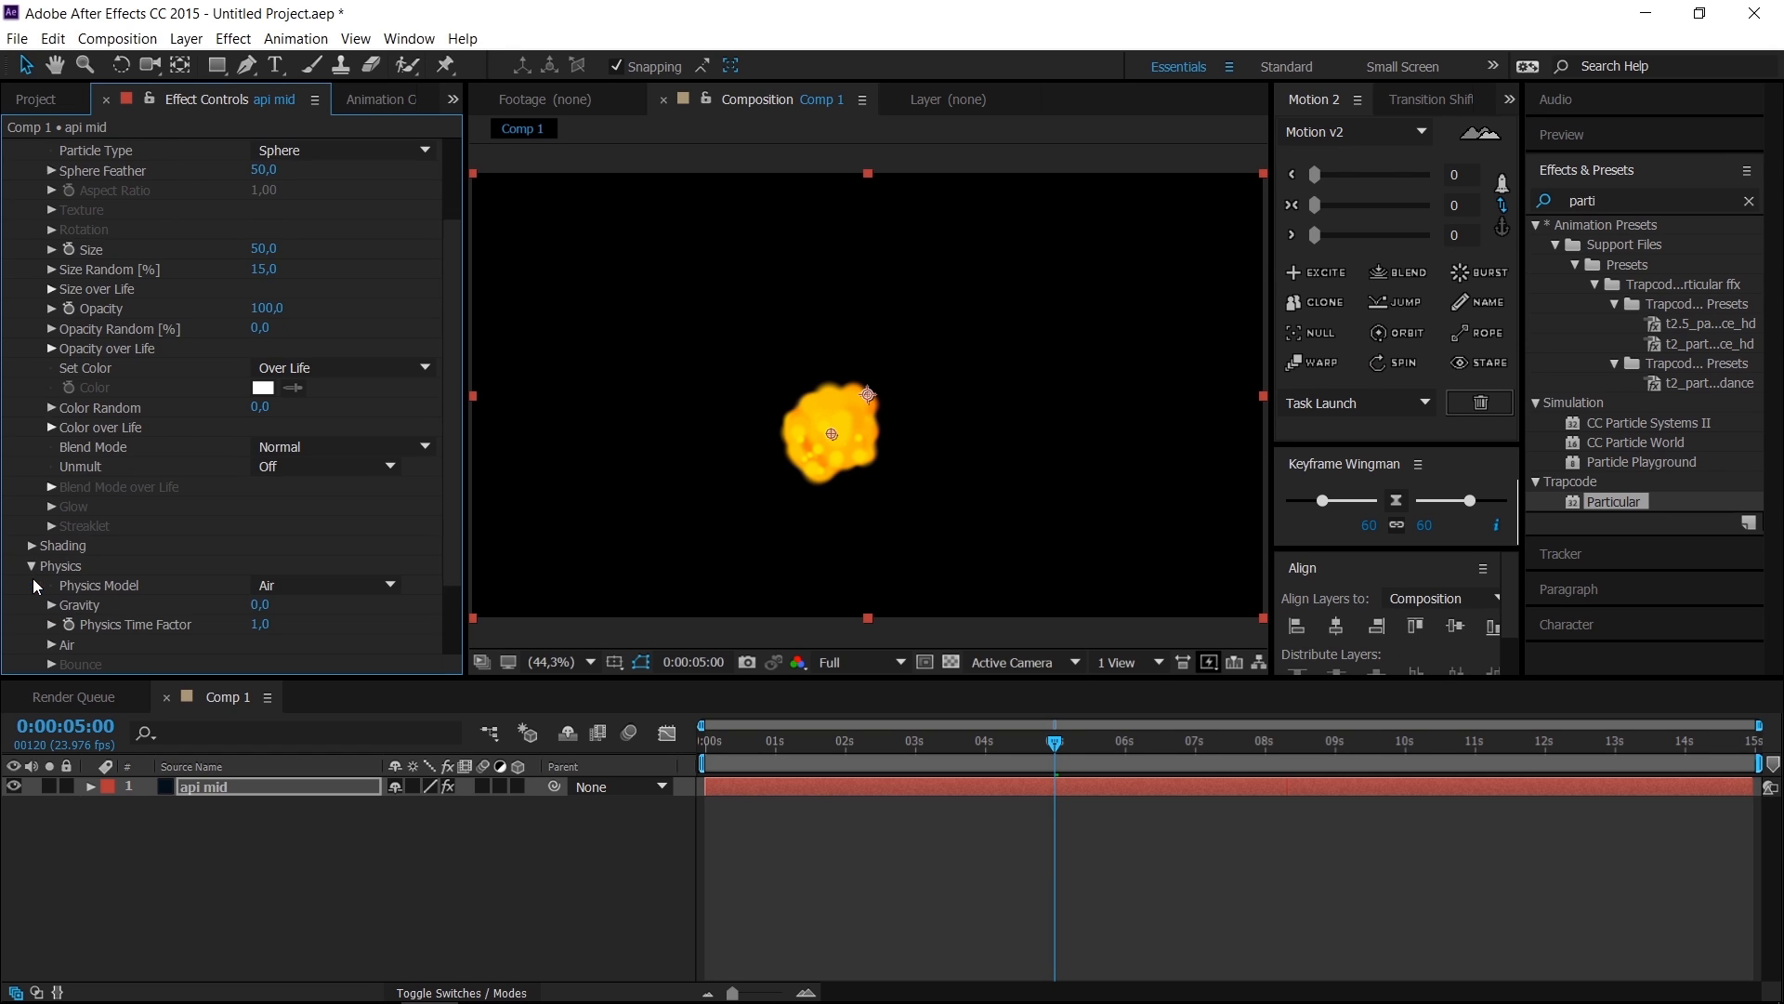
scroll(220, 499, "down", 3)
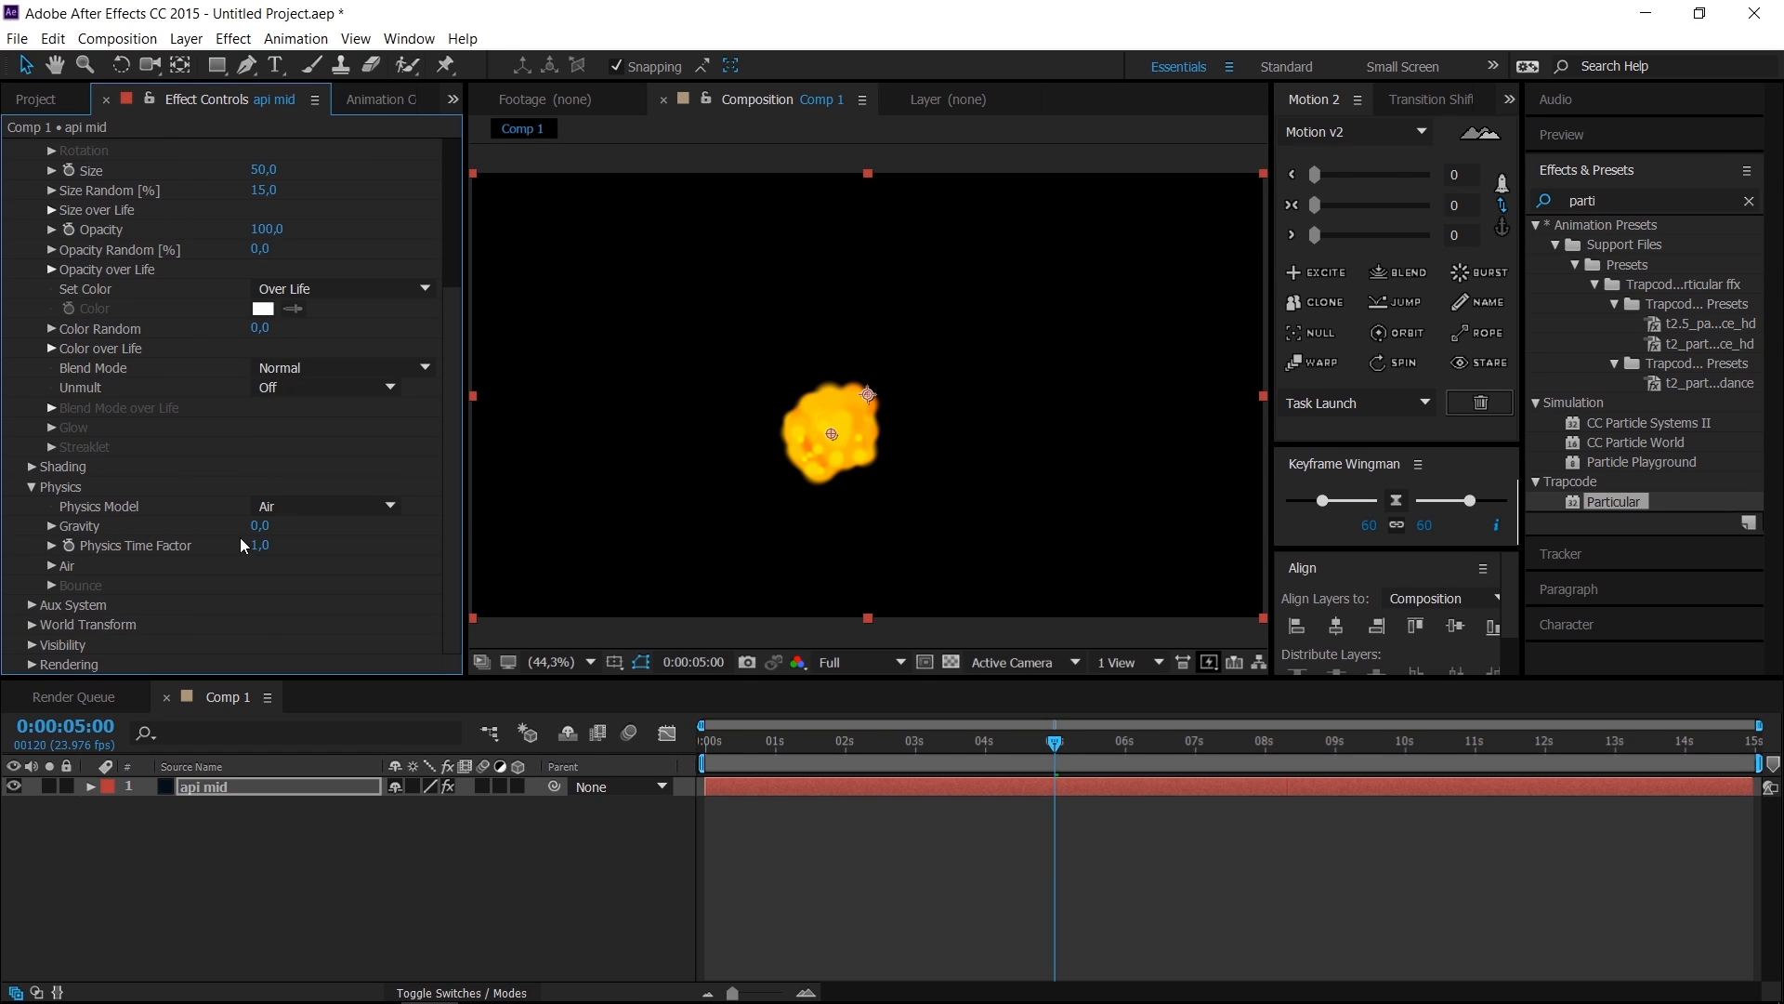
left_click(259, 526)
type("100")
key("Return")
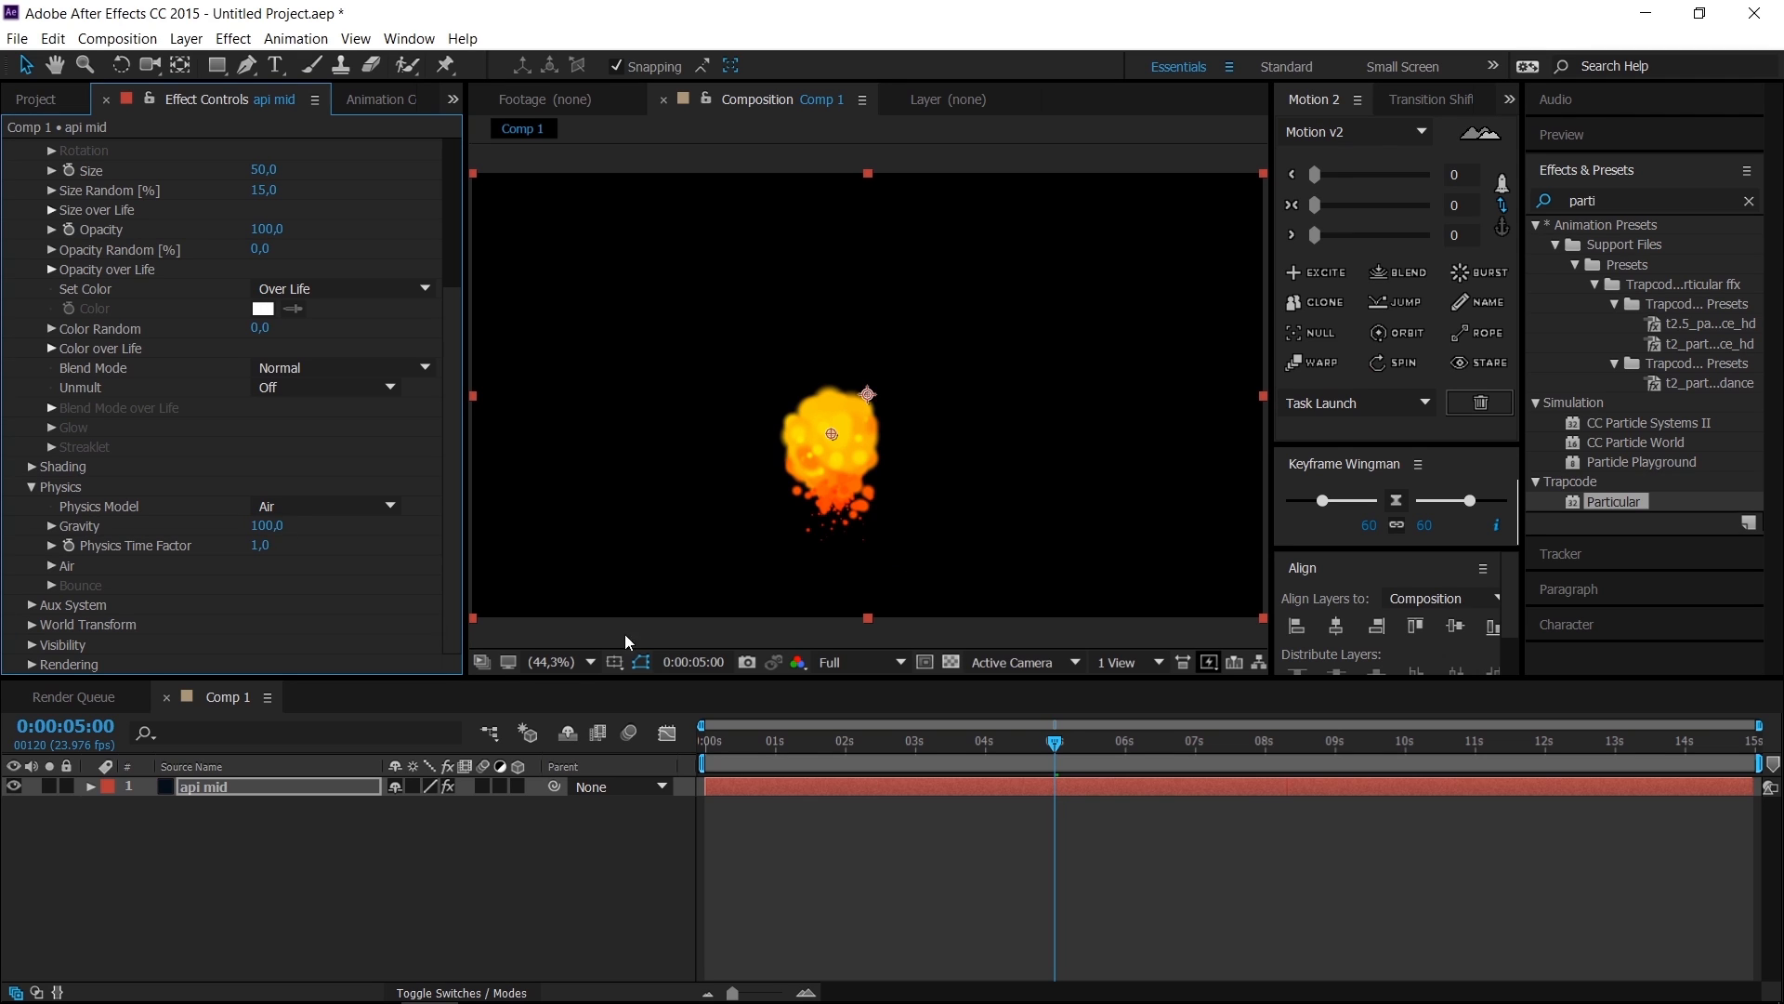
left_click(270, 527)
type("-250")
key("Return")
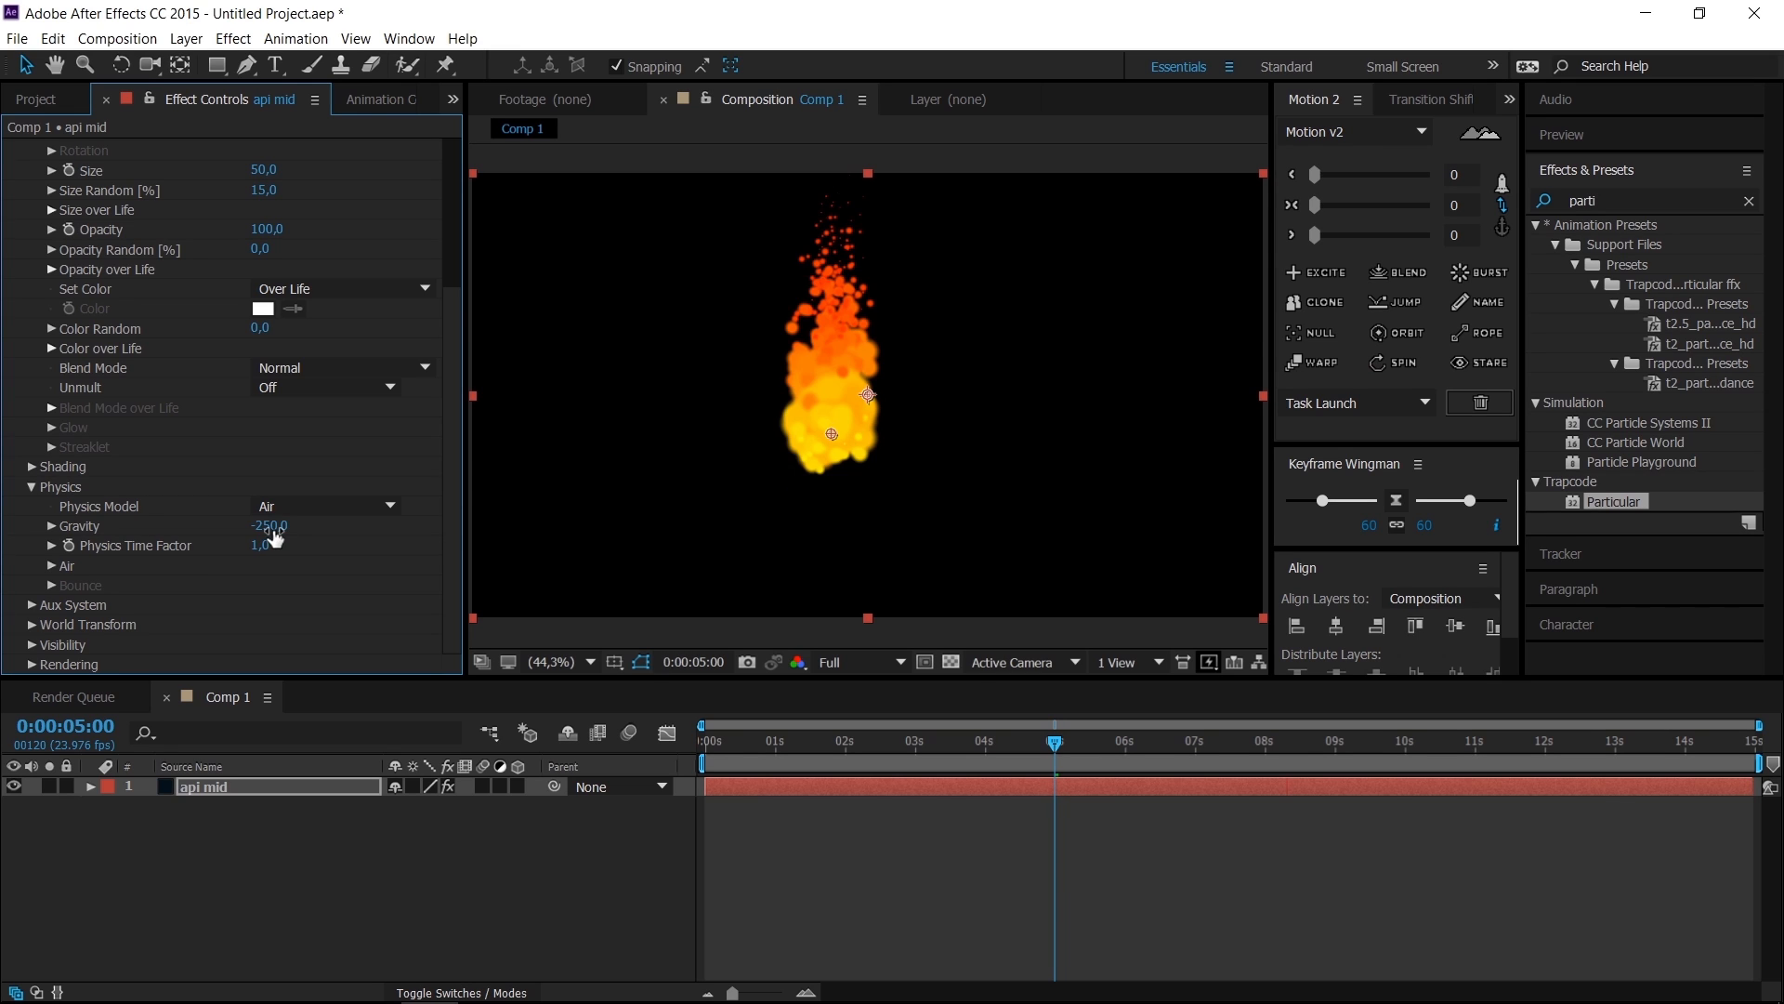
Step: Preview the rising flame animation and park the playhead at 0:00:03:04
key("space")
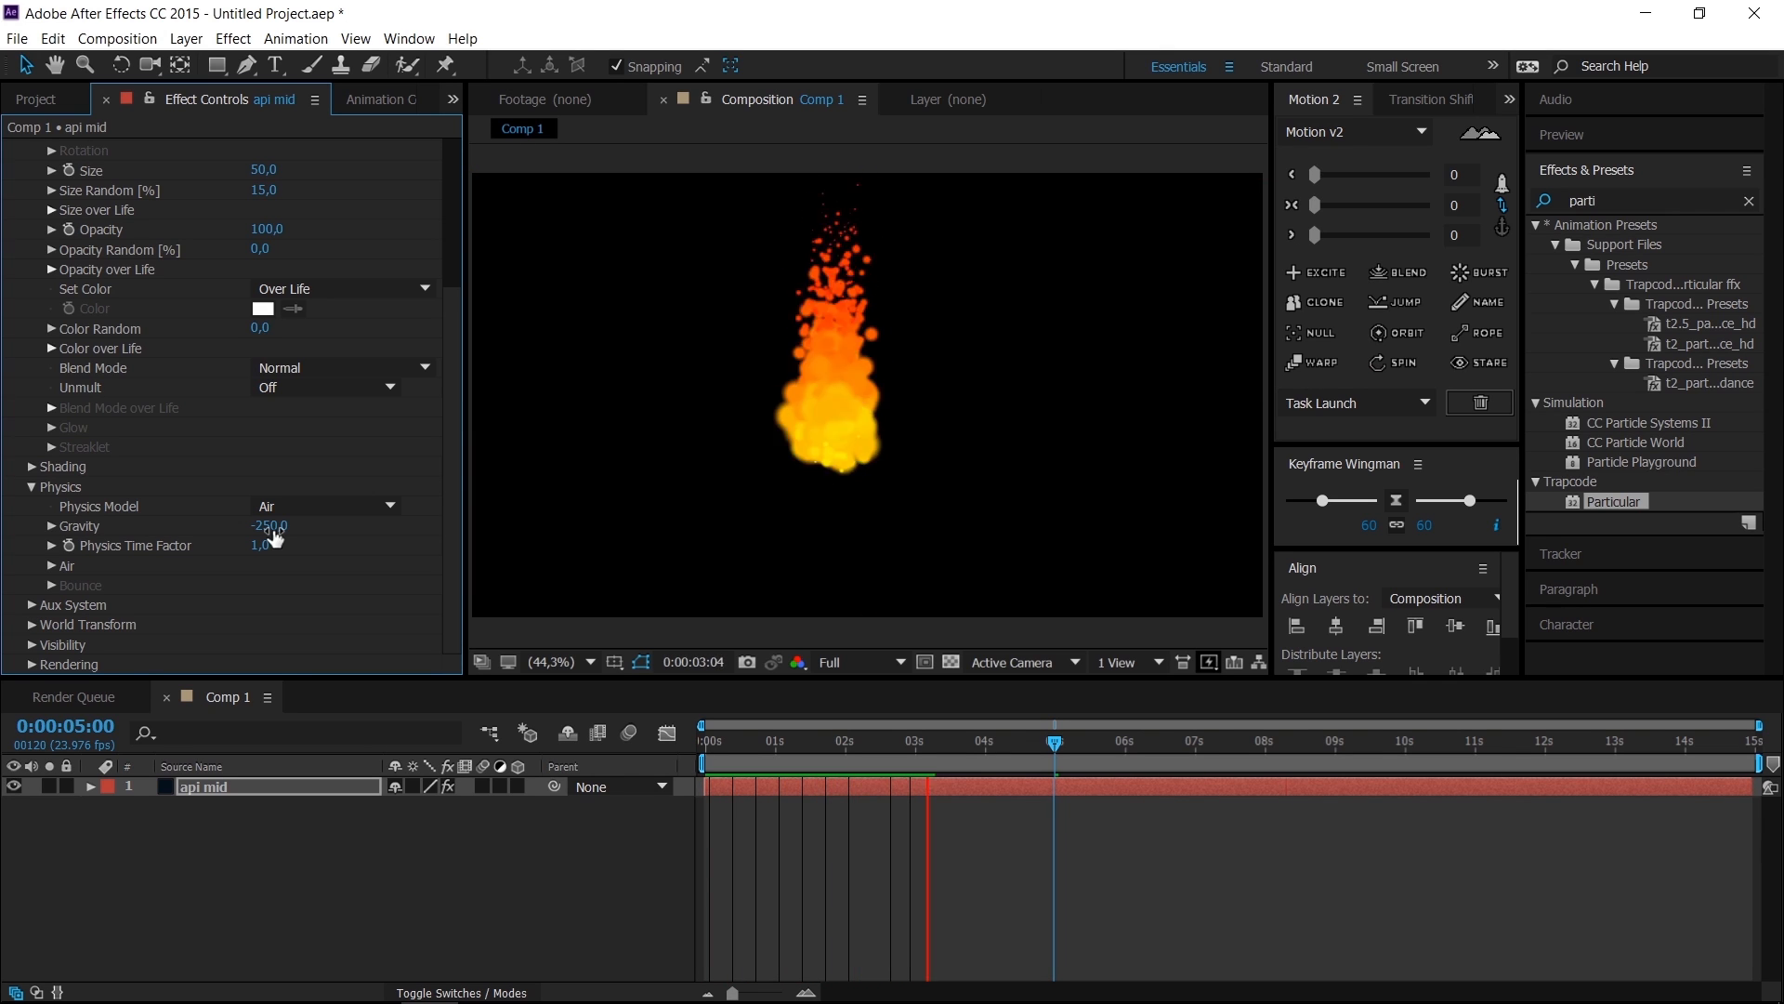
left_click(892, 749)
left_click_drag(911, 747, 925, 749)
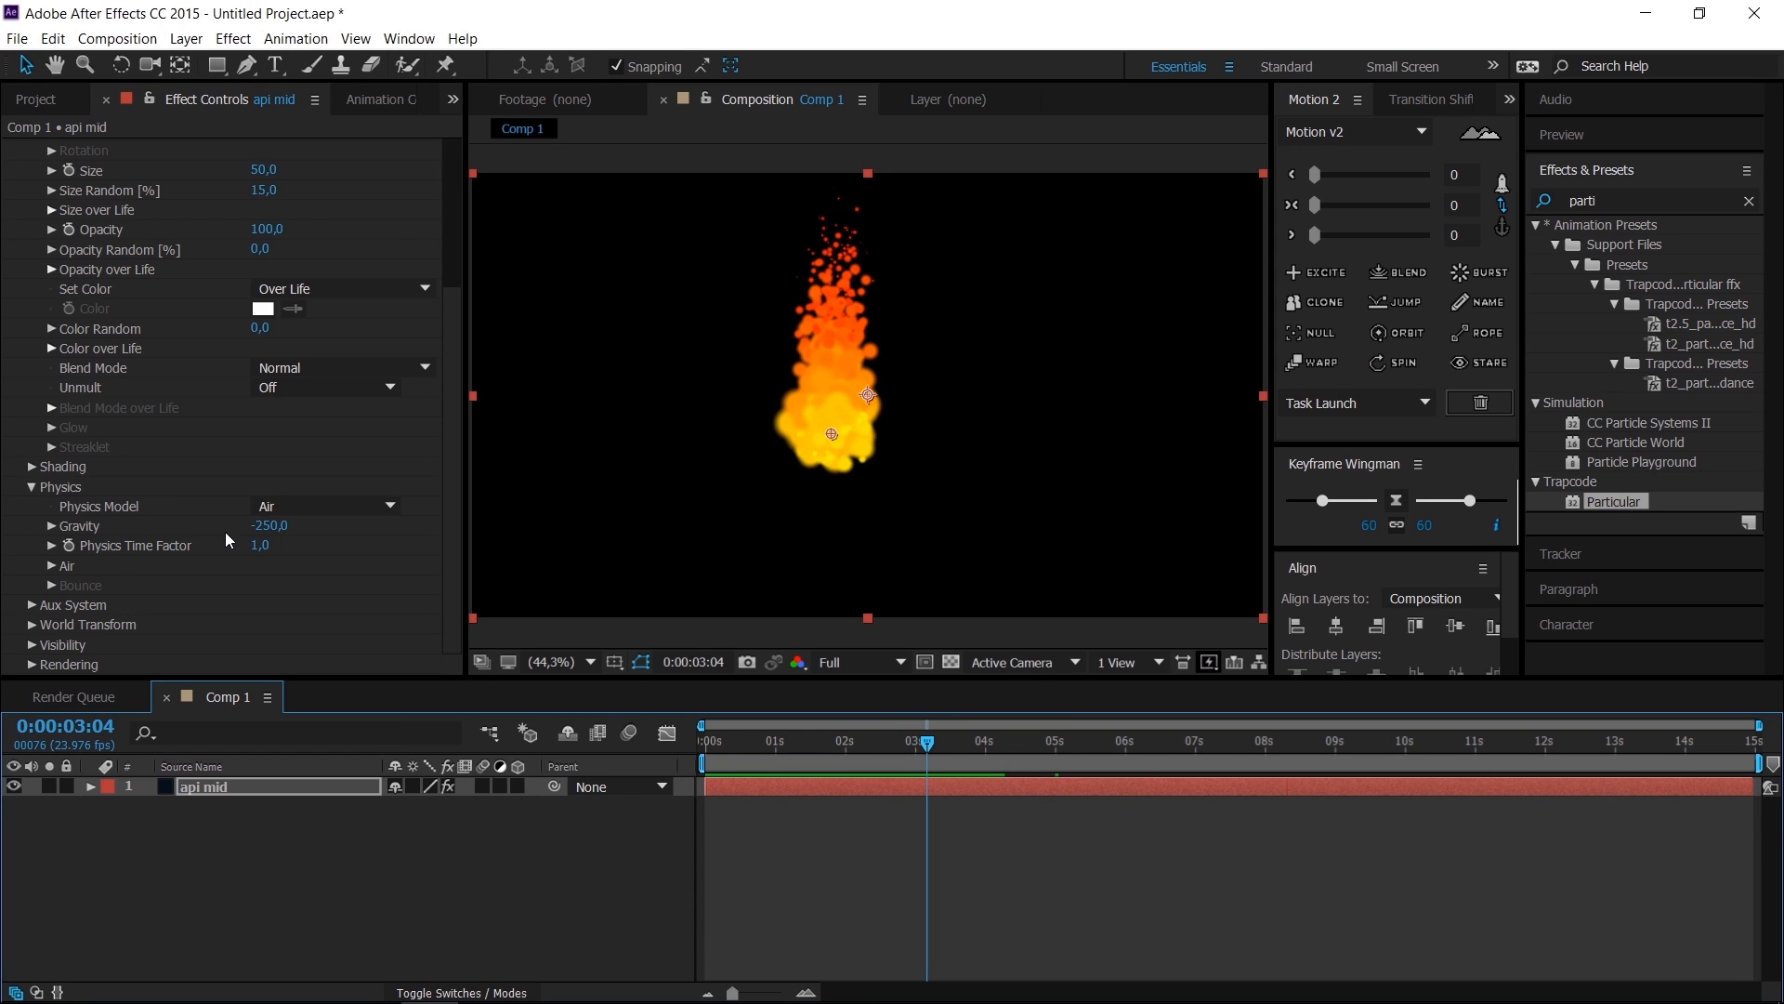
Step: Collapse the Particular settings, find the Roughen Edges effect and apply it to the "api mid" layer
scroll(225, 531, "up", 5)
left_click(11, 149)
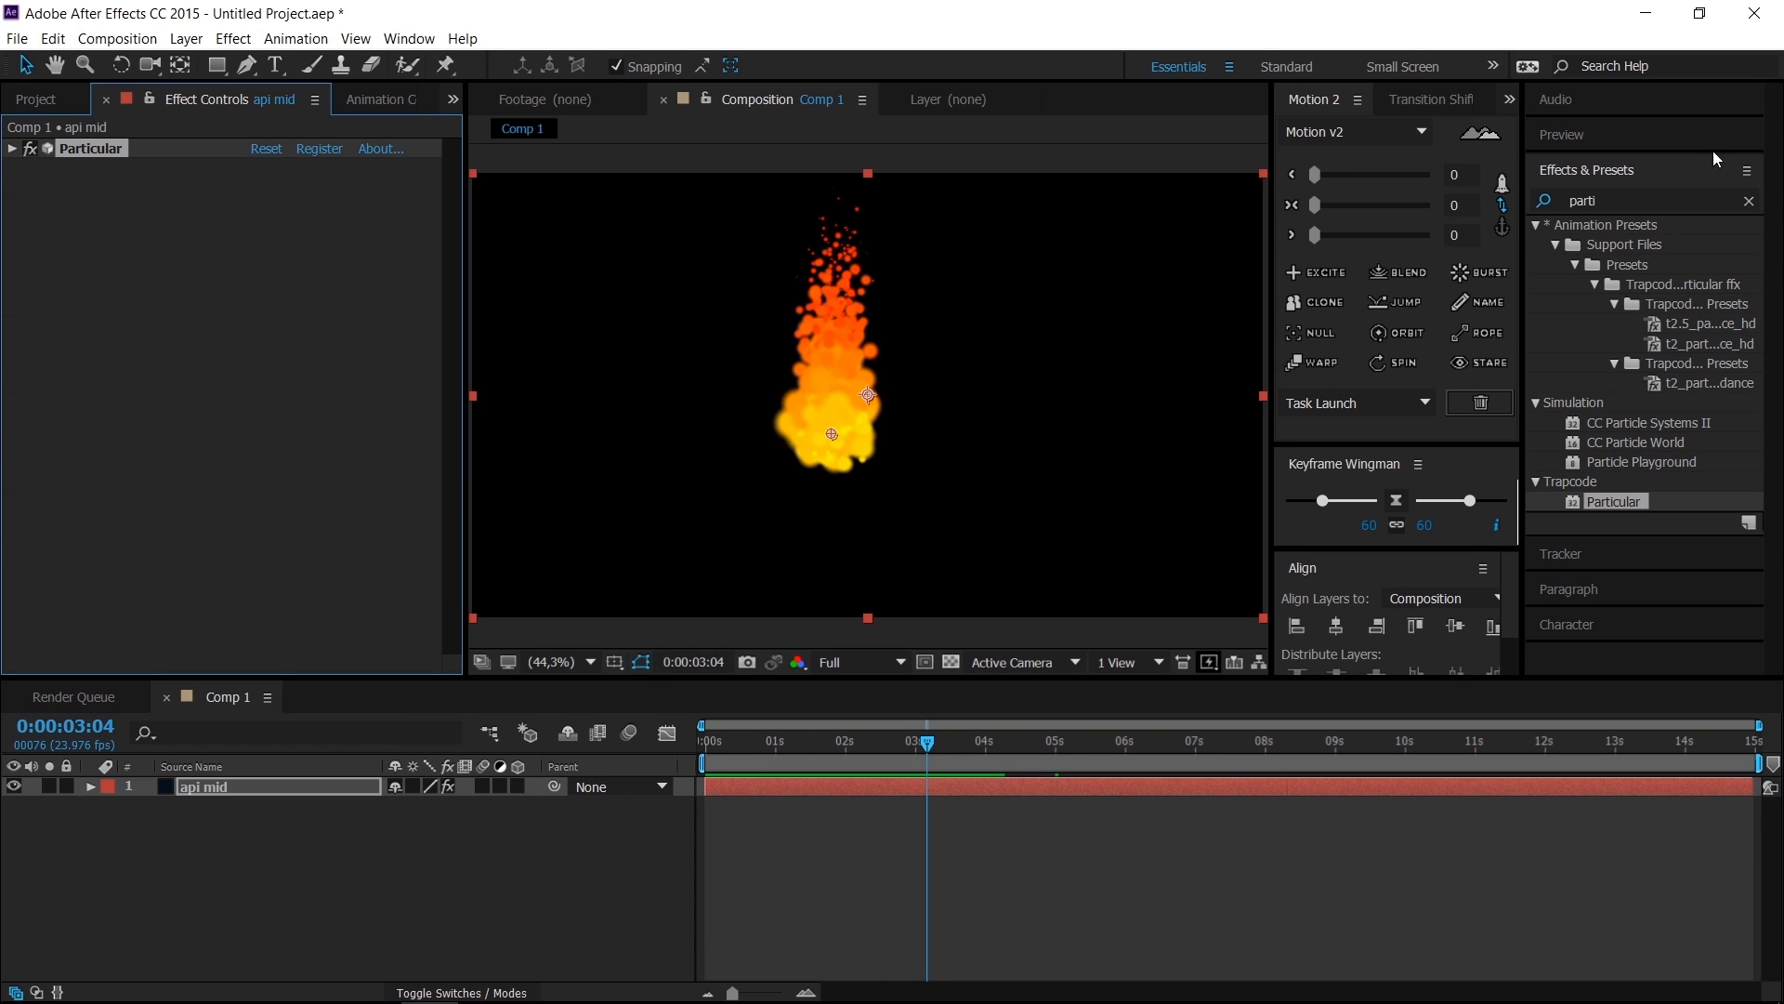
left_click(1658, 198)
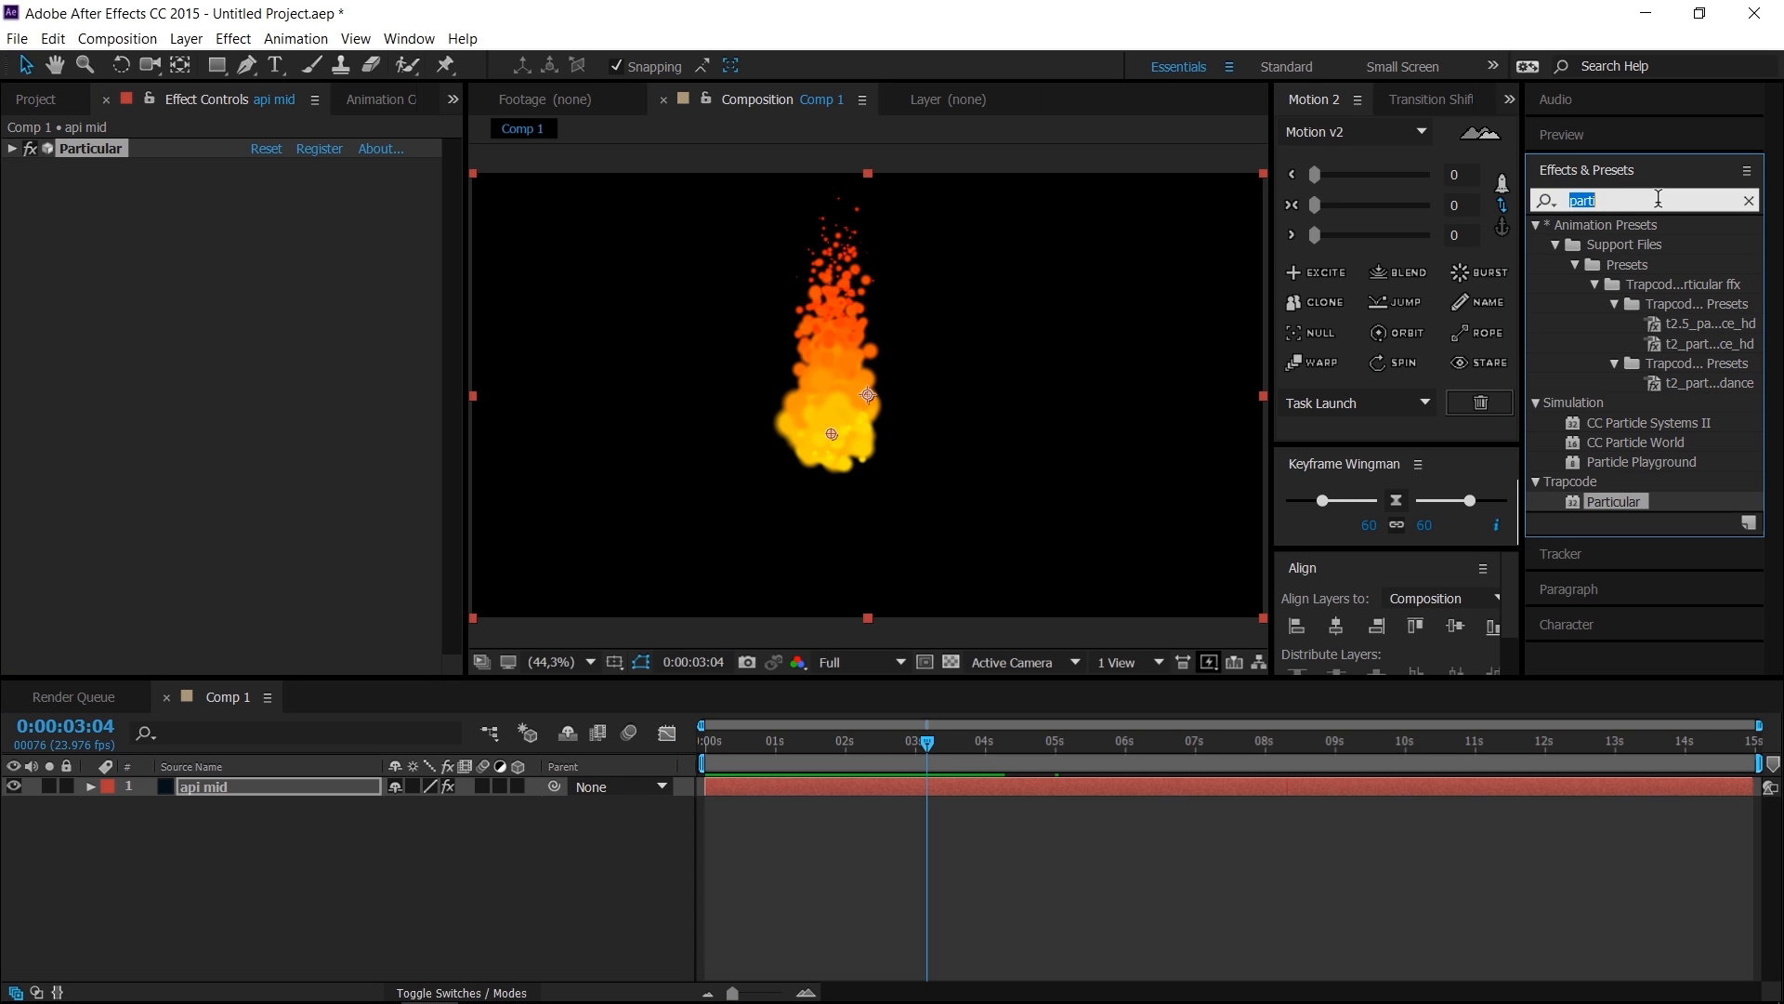
type("roug")
left_click_drag(1643, 249, 279, 390)
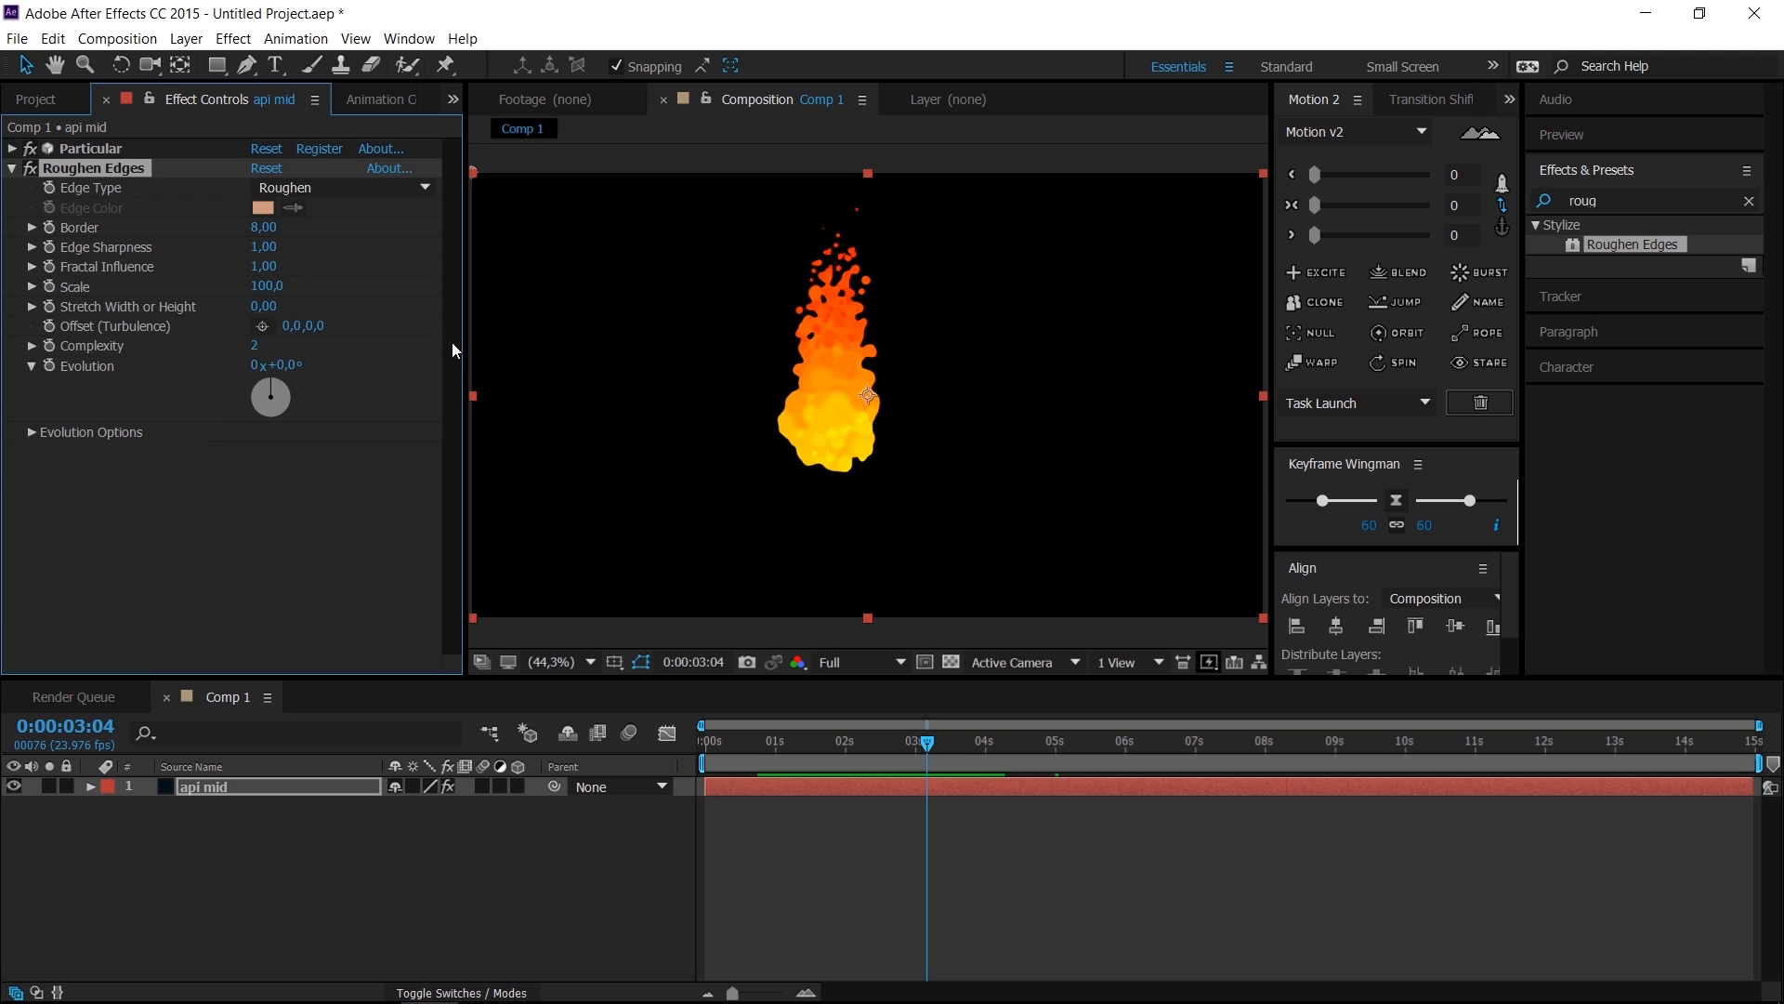
Step: Set the Roughen Edges Border and Edge Sharpness to 10 and inspect the flame's edges up close
left_click(265, 227)
type("10")
key("Return")
left_click_drag(277, 245, 1777, 289)
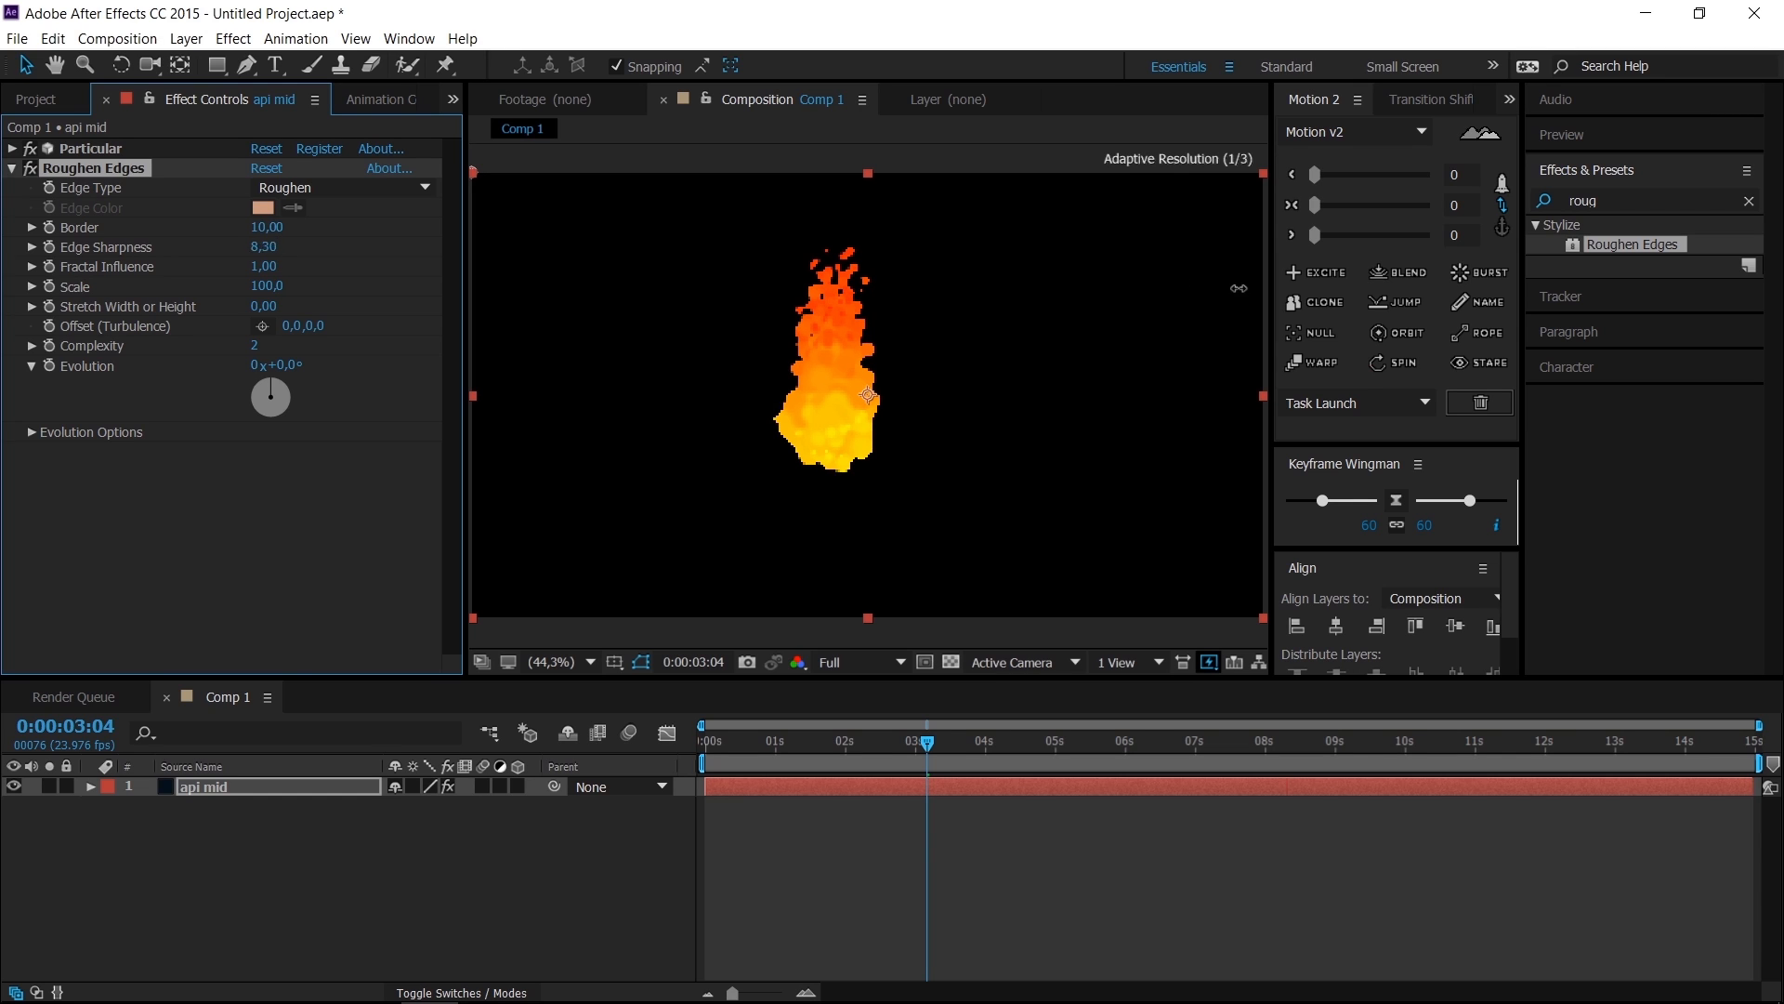
left_click_drag(263, 247, 743, 241)
scroll(881, 298, "up", 3)
scroll(839, 287, "down", 3)
scroll(856, 290, "up", 3)
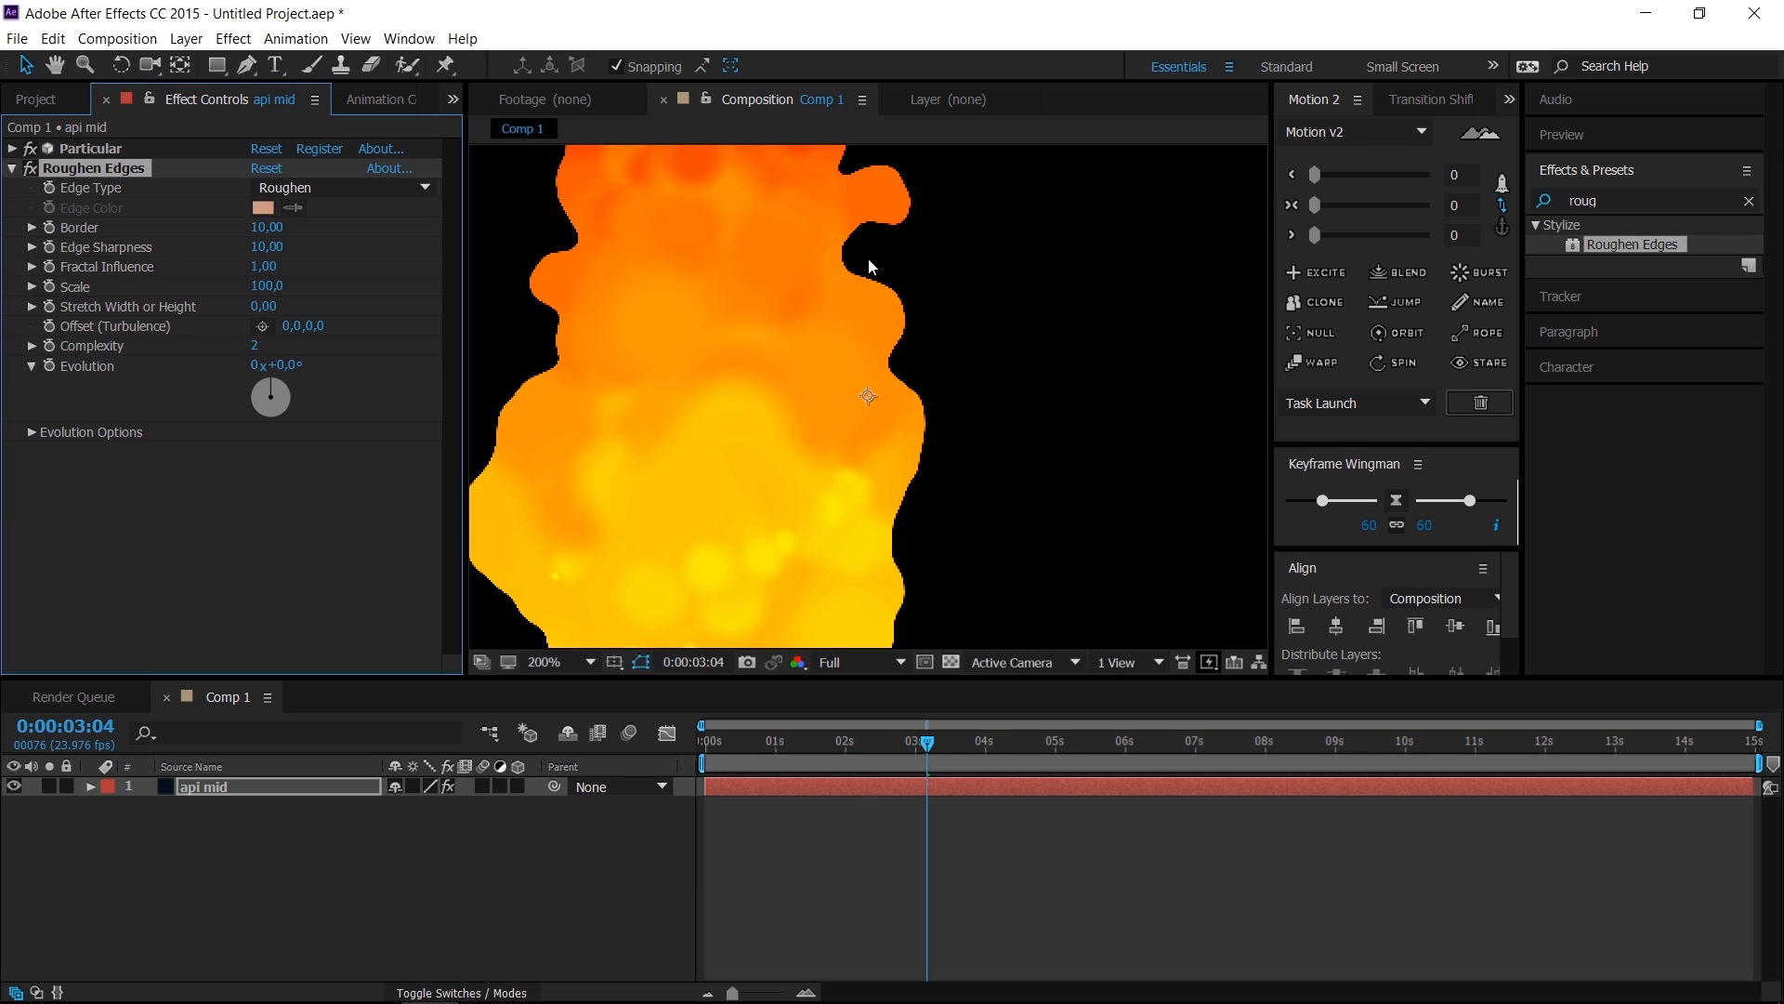
scroll(894, 344, "down", 2)
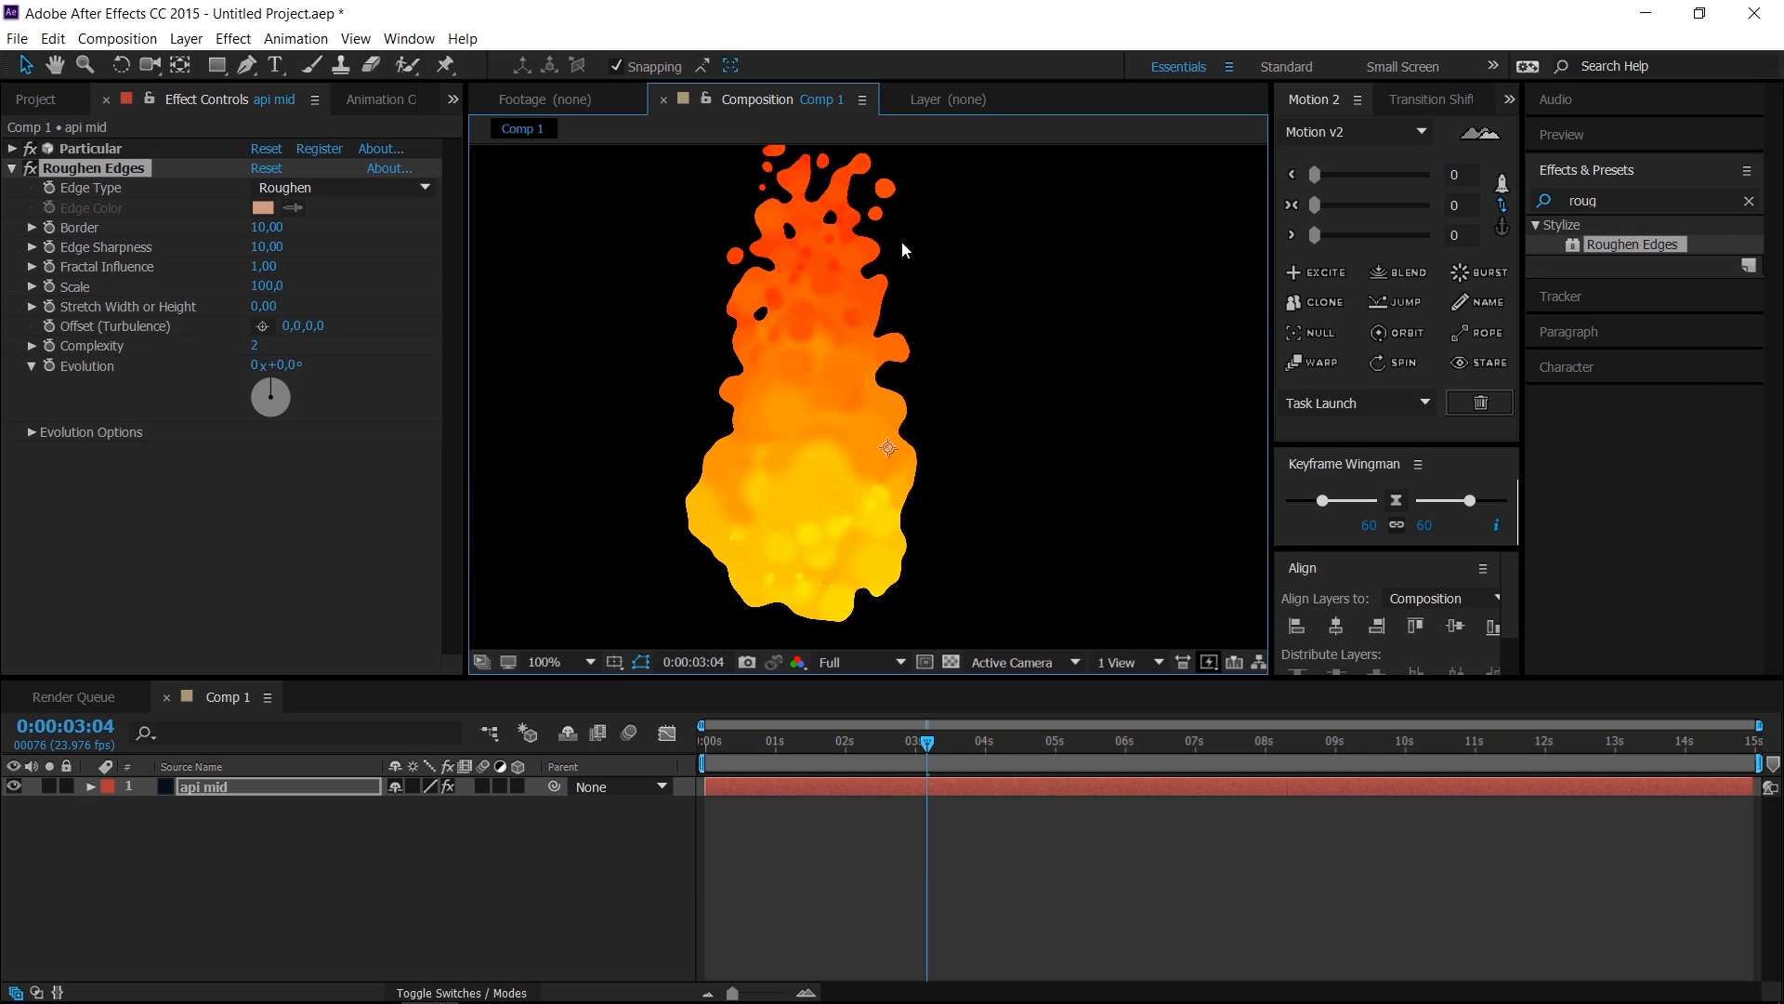
Step: Try an Edge Sharpness close to 0 for comparison and restore it to 10
left_click_drag(271, 249, 5, 299)
left_click_drag(5, 959, 5, 959)
left_click_drag(266, 246, 48, 786)
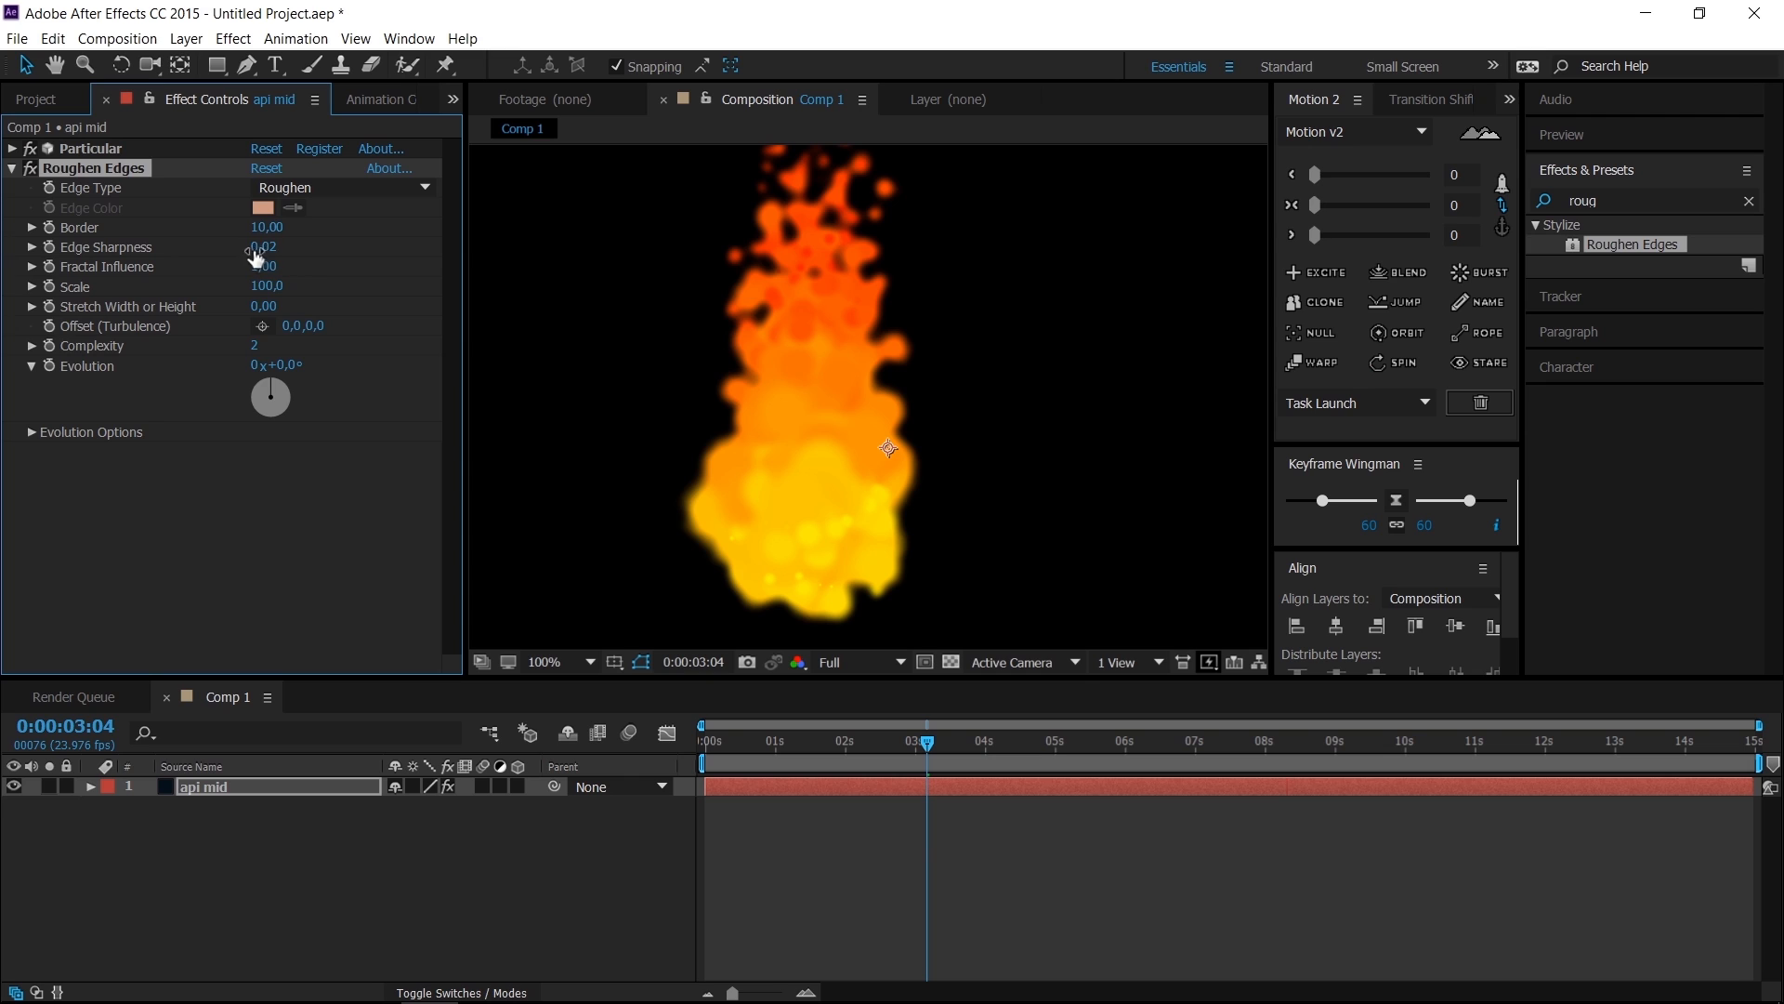
left_click_drag(265, 248, 1778, 172)
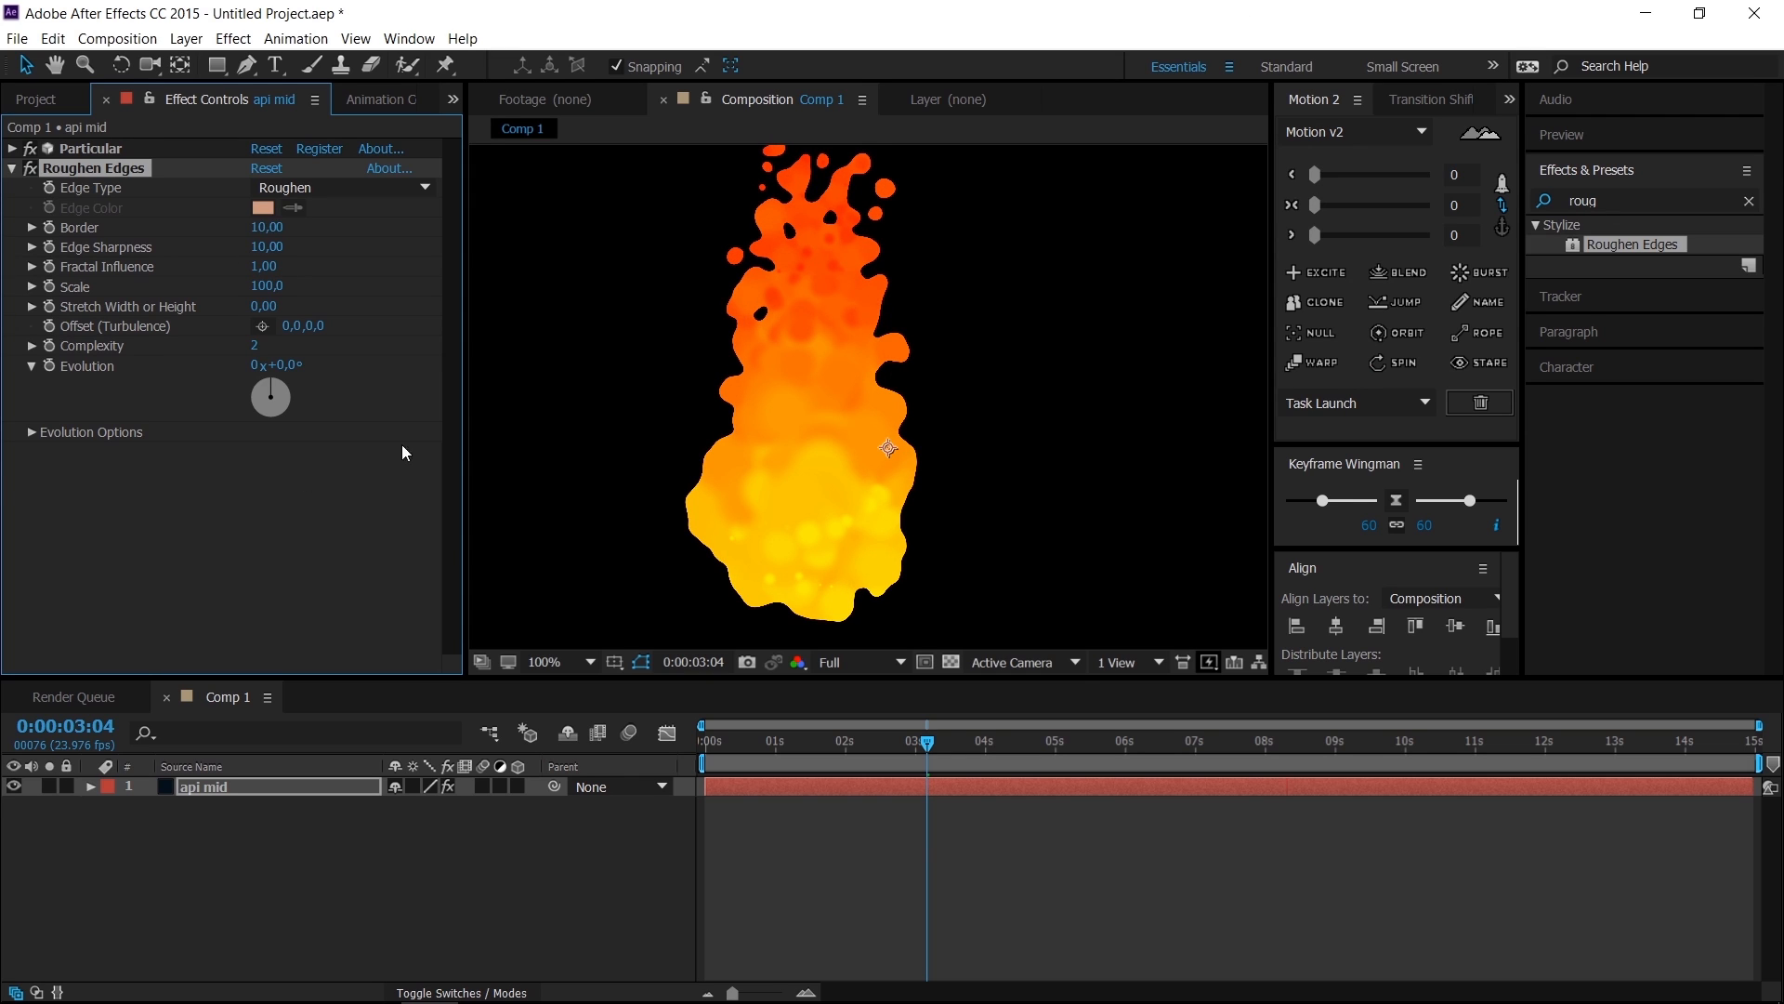
left_click(693, 432)
key("shift+slash")
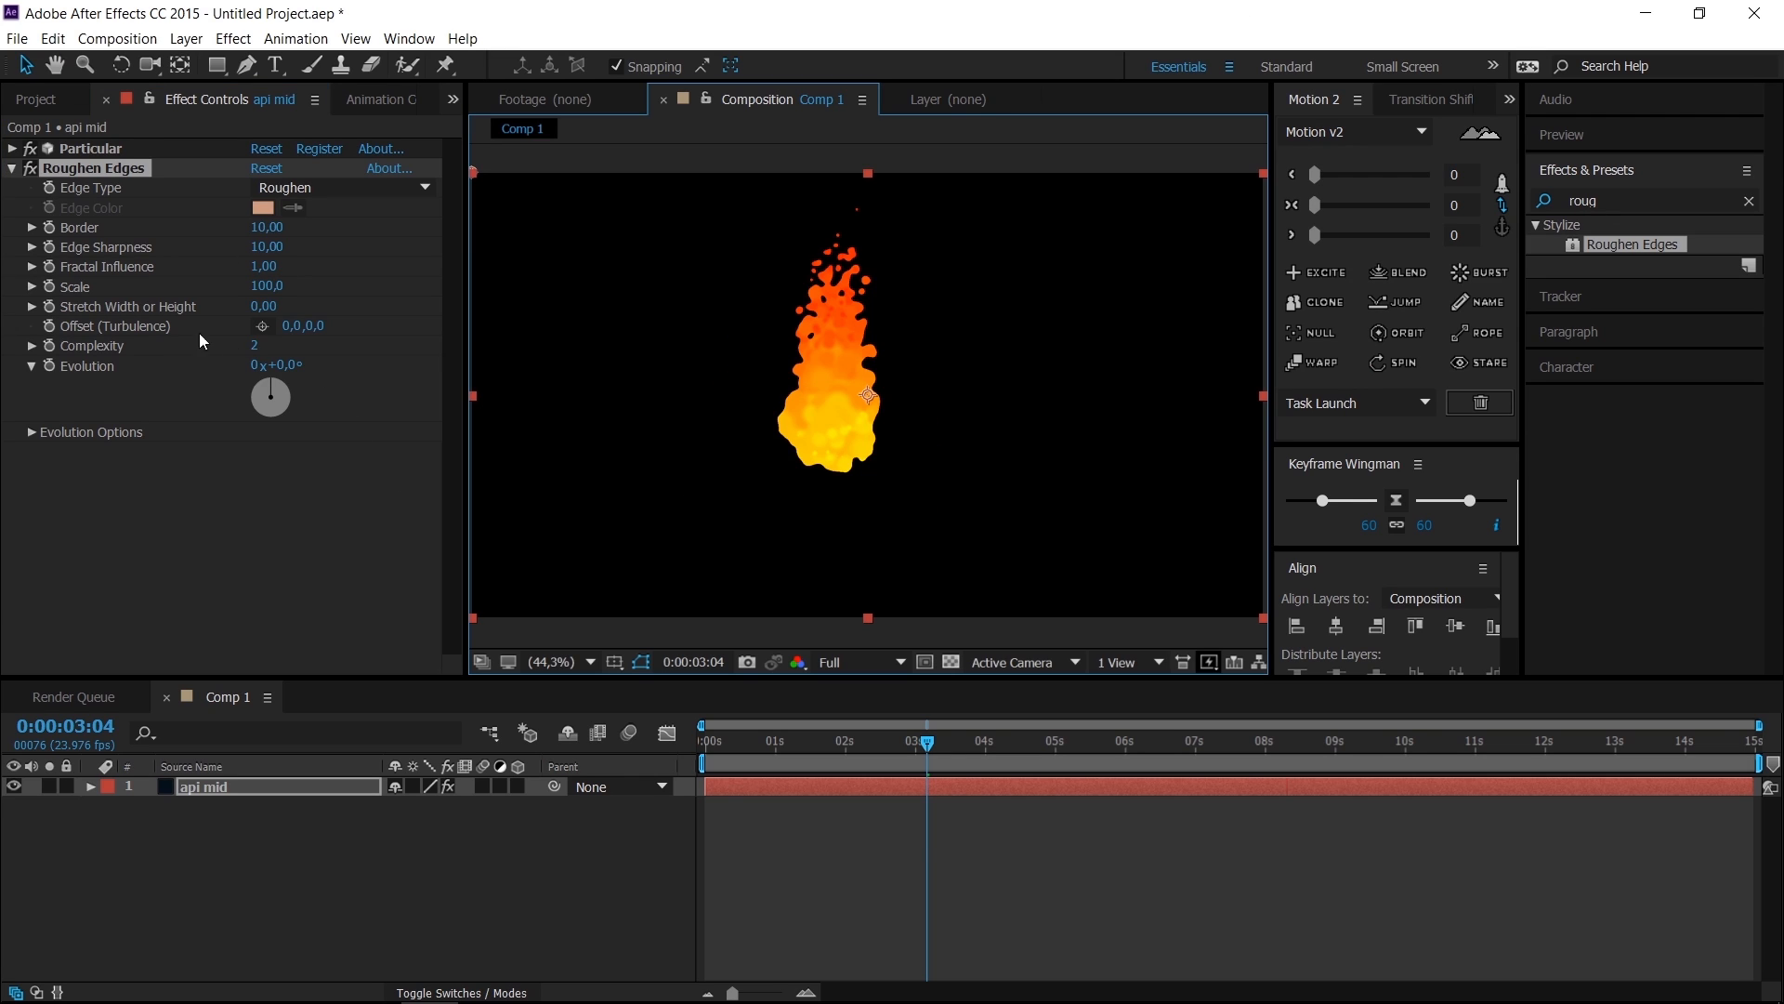
Step: Set the Roughen Edges Scale to 80 and preview the flame, parking the playhead at 0:00:02:07
left_click_drag(279, 286, 241, 295)
left_click(266, 285)
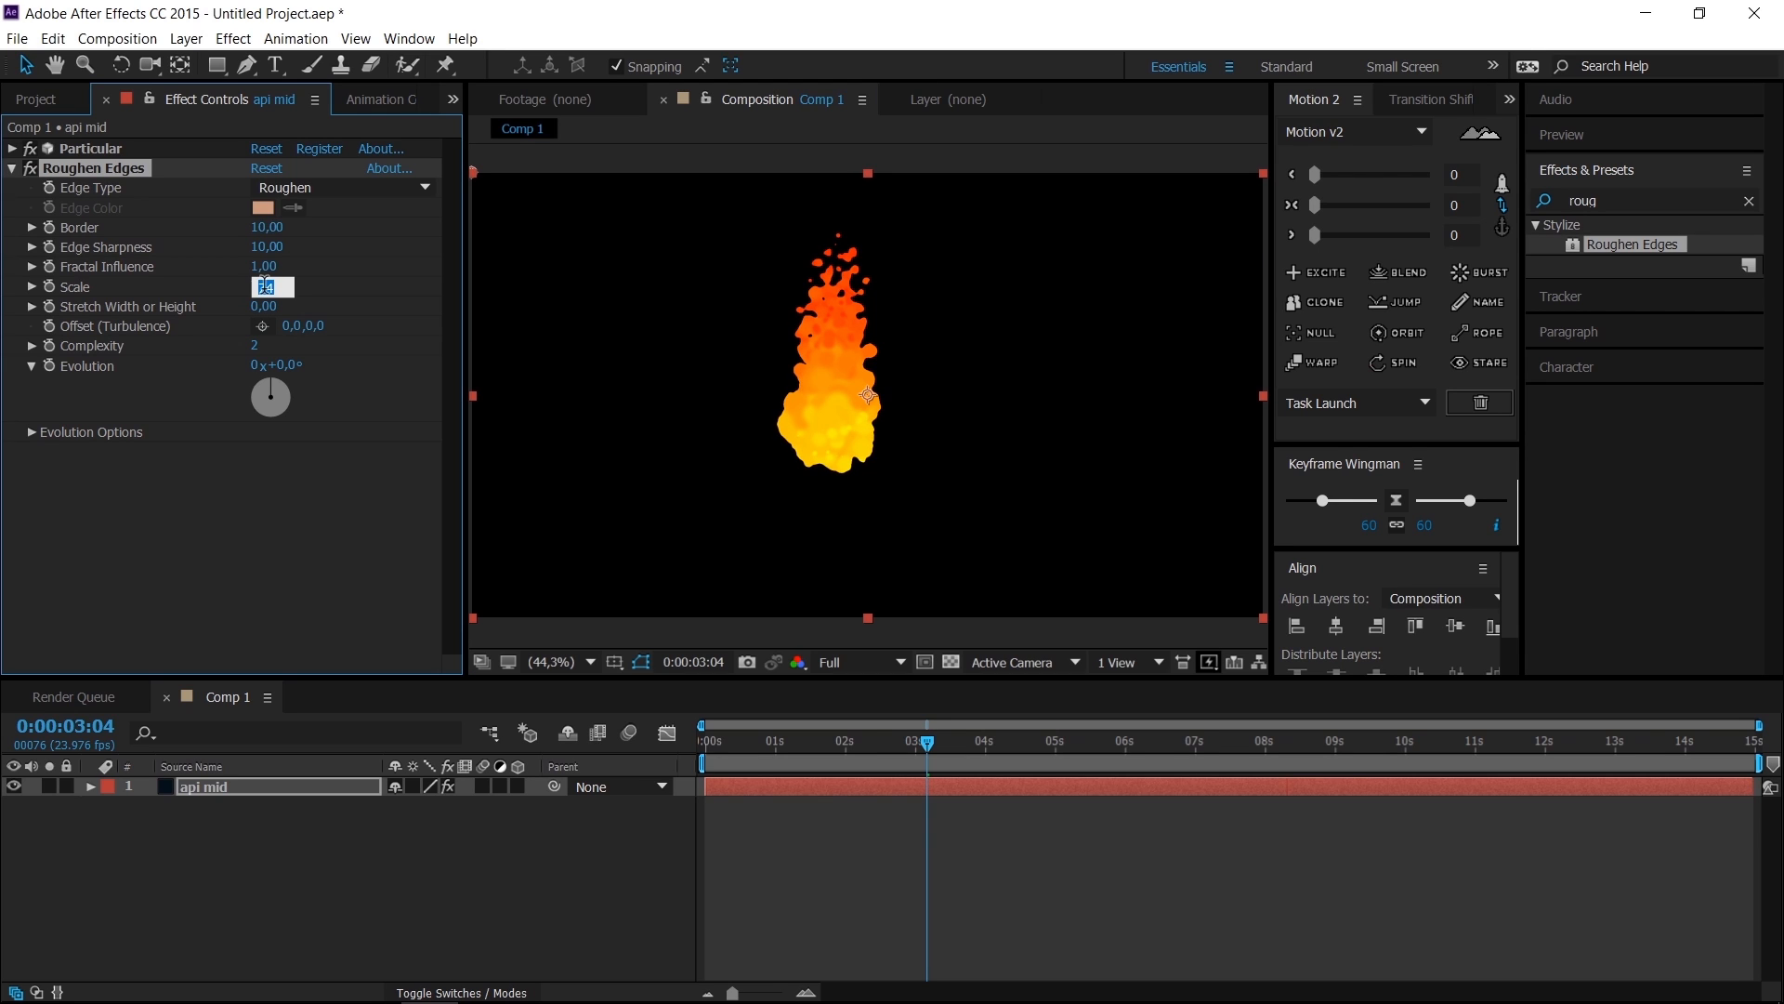
type("80")
key("Return")
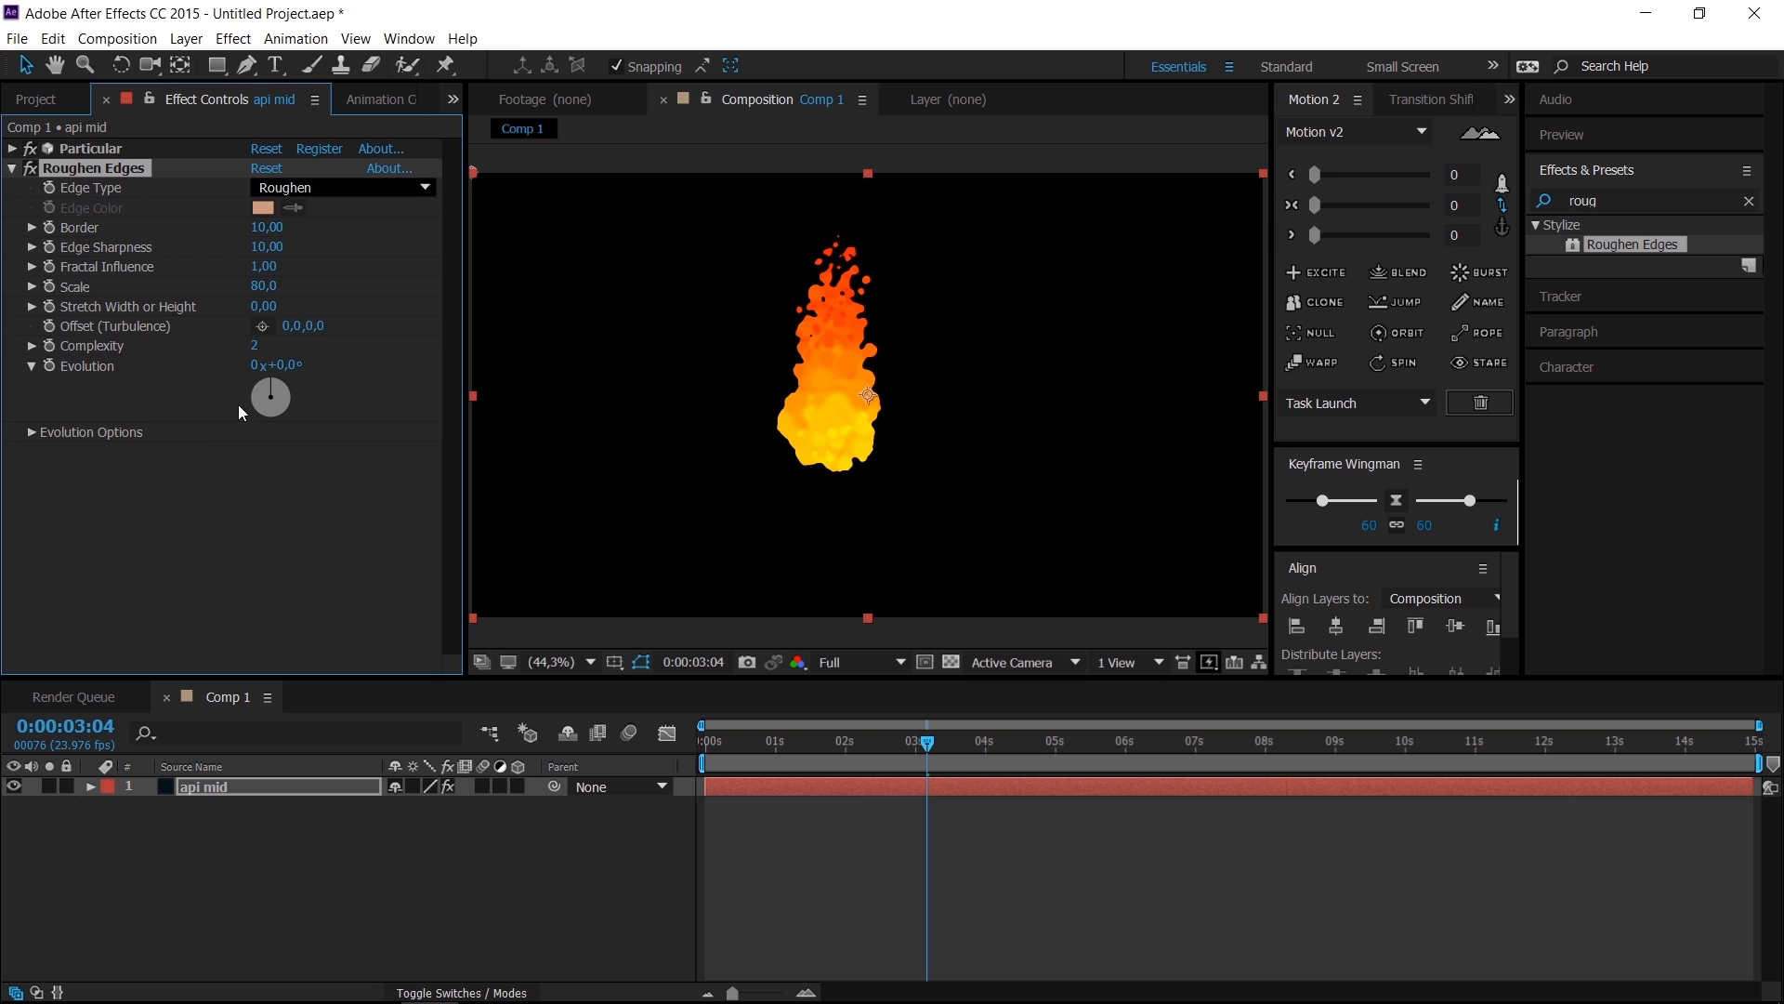
key("space")
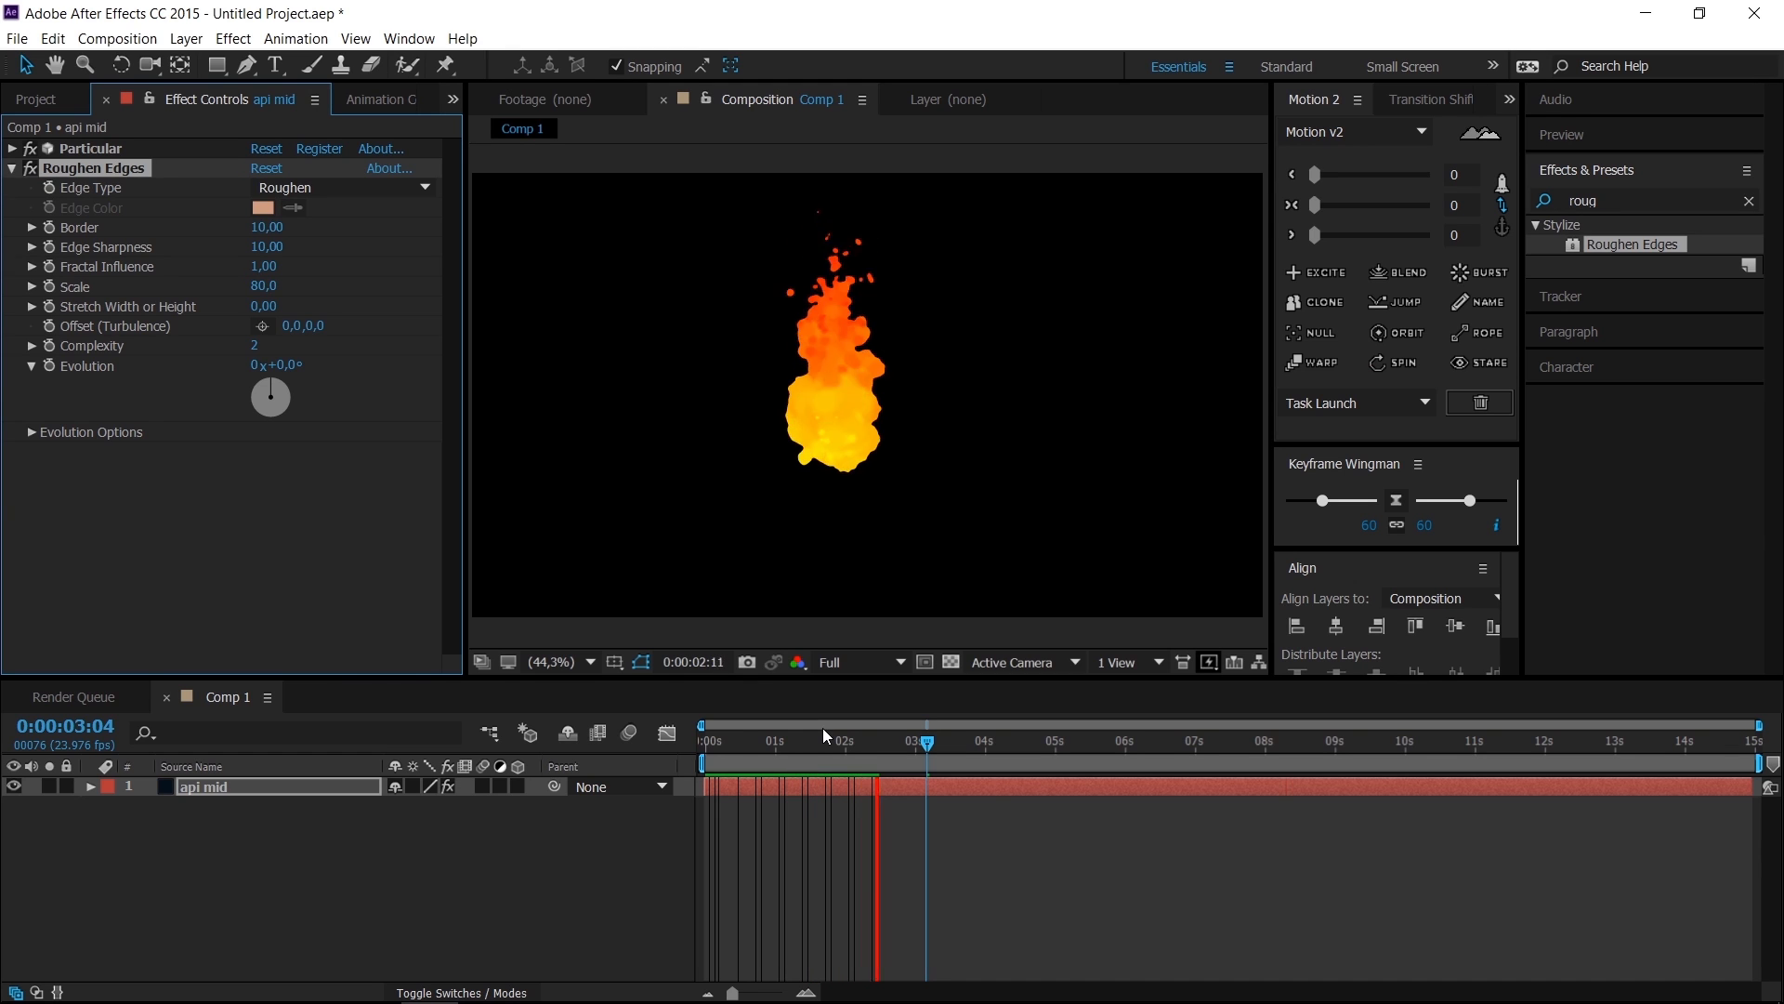
left_click_drag(836, 741, 859, 752)
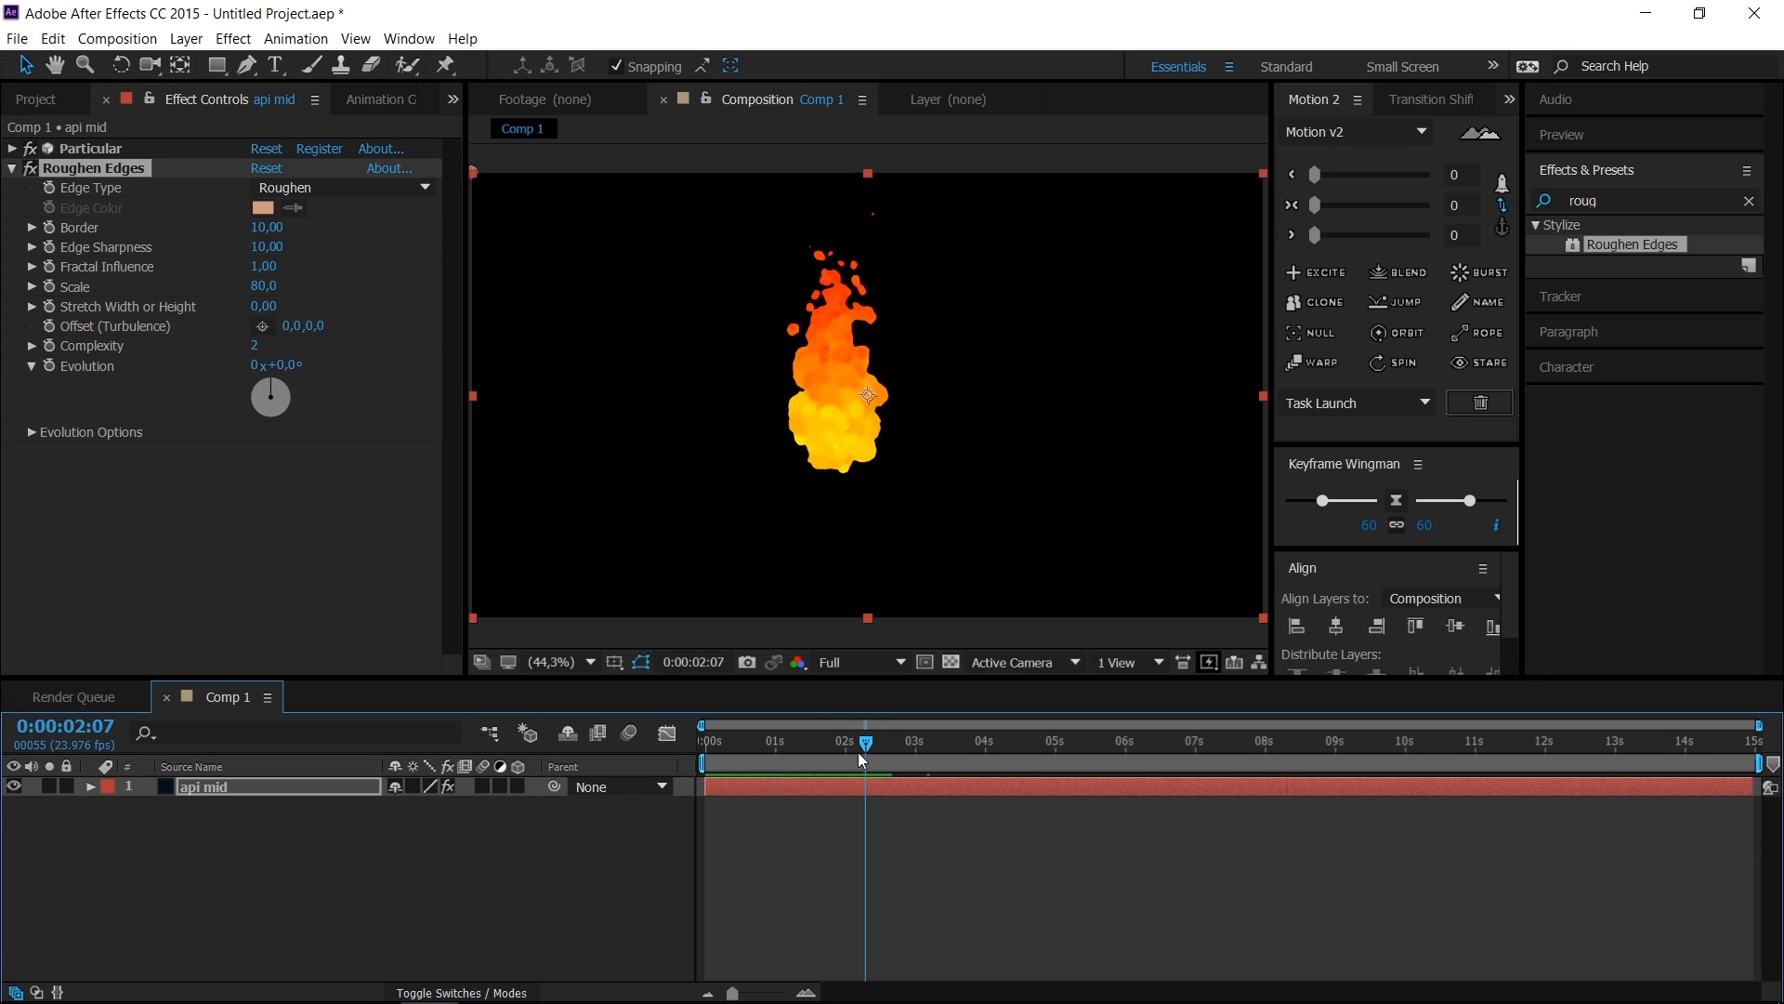
Step: Duplicate the "api mid" layer and rename the copy "api top"
left_click(176, 871)
left_click(203, 781)
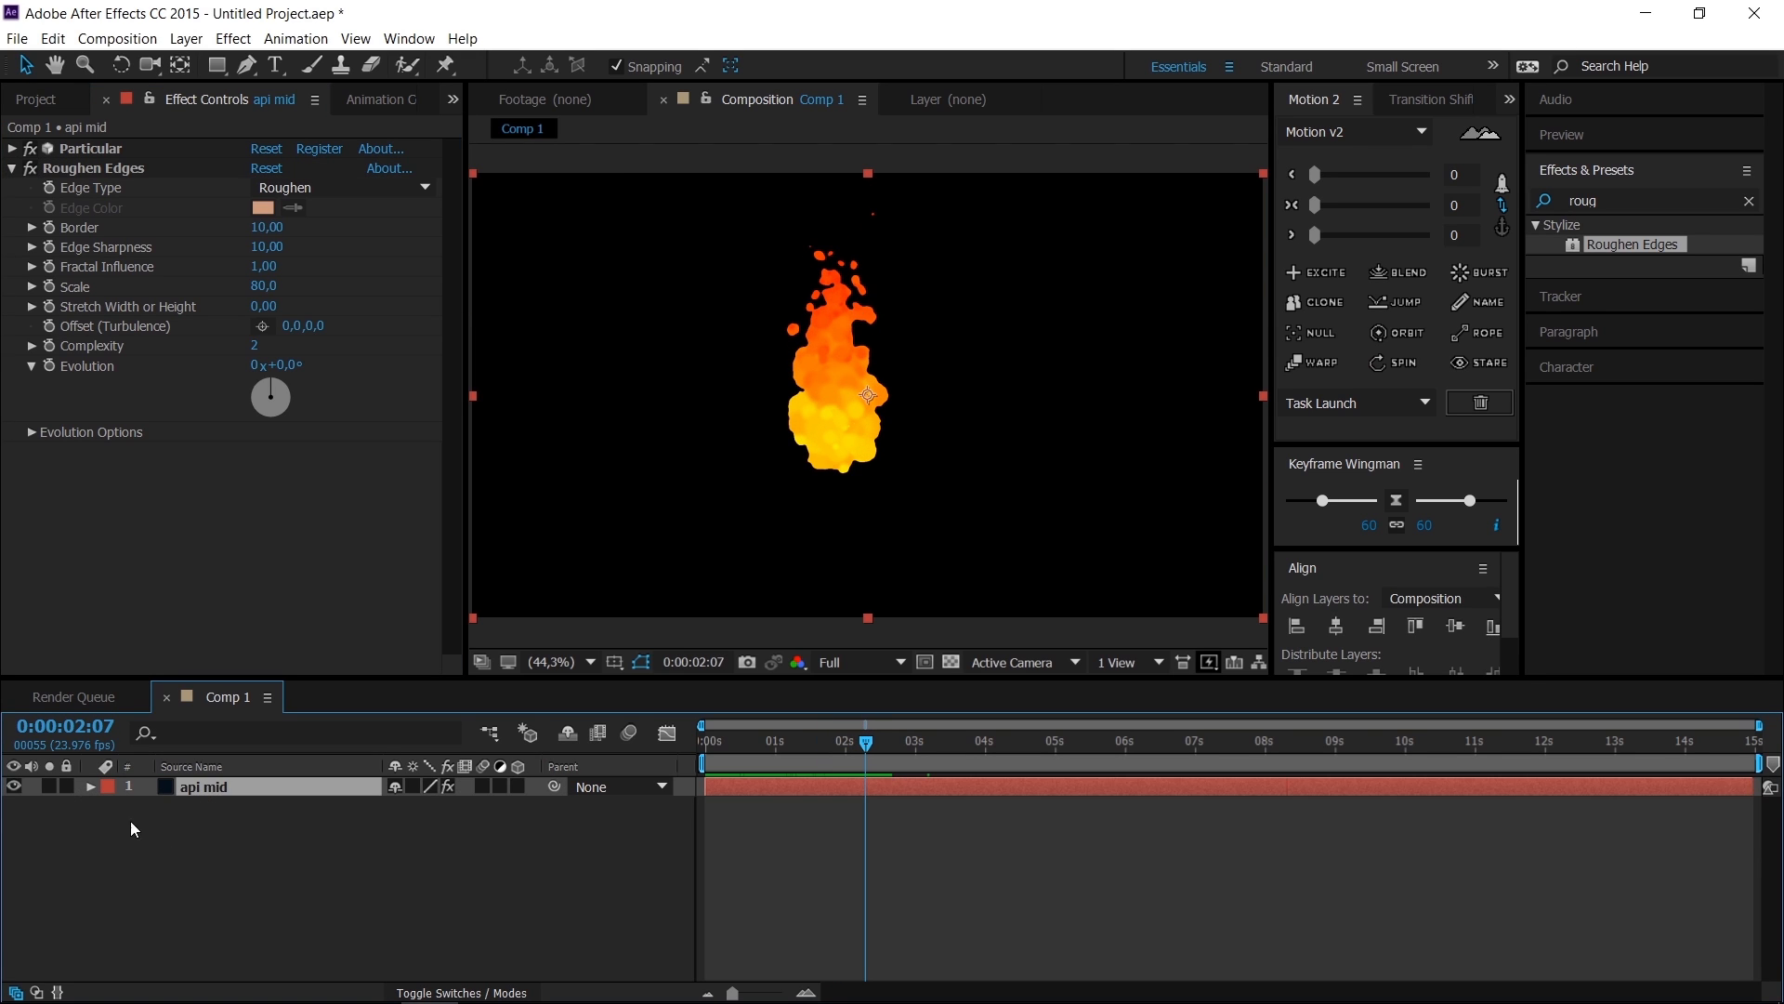
left_click(186, 832)
left_click(203, 790)
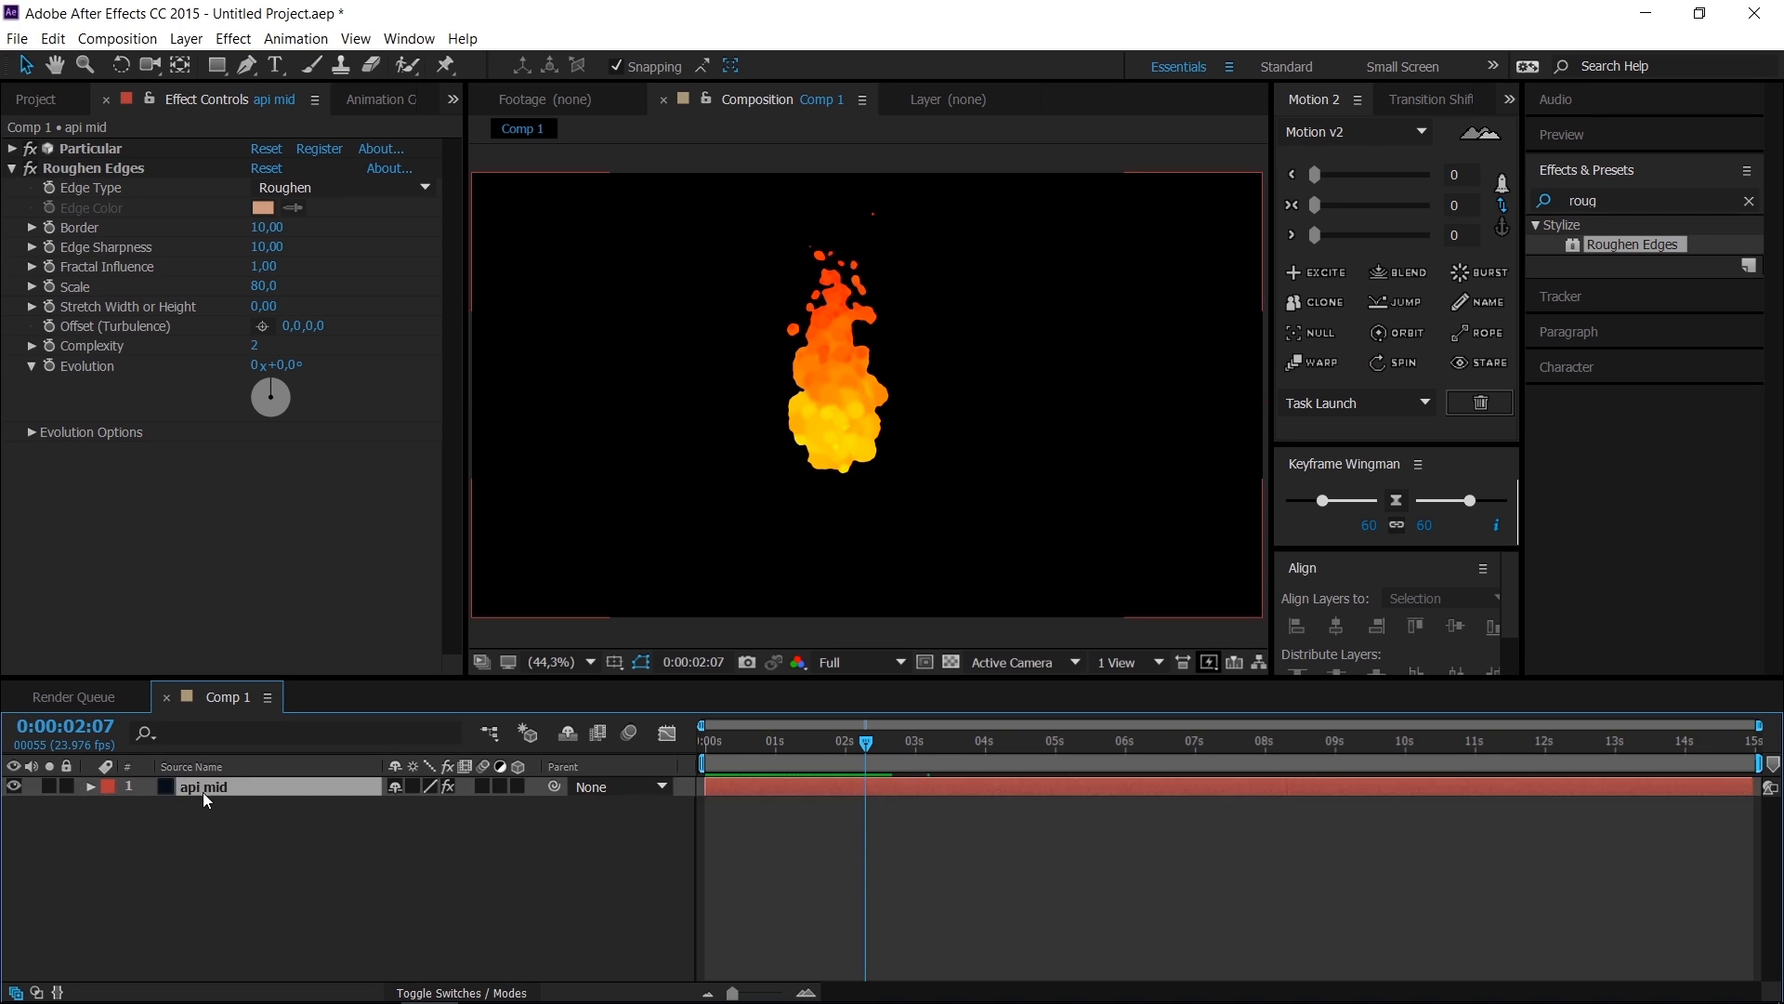
key("ctrl+d")
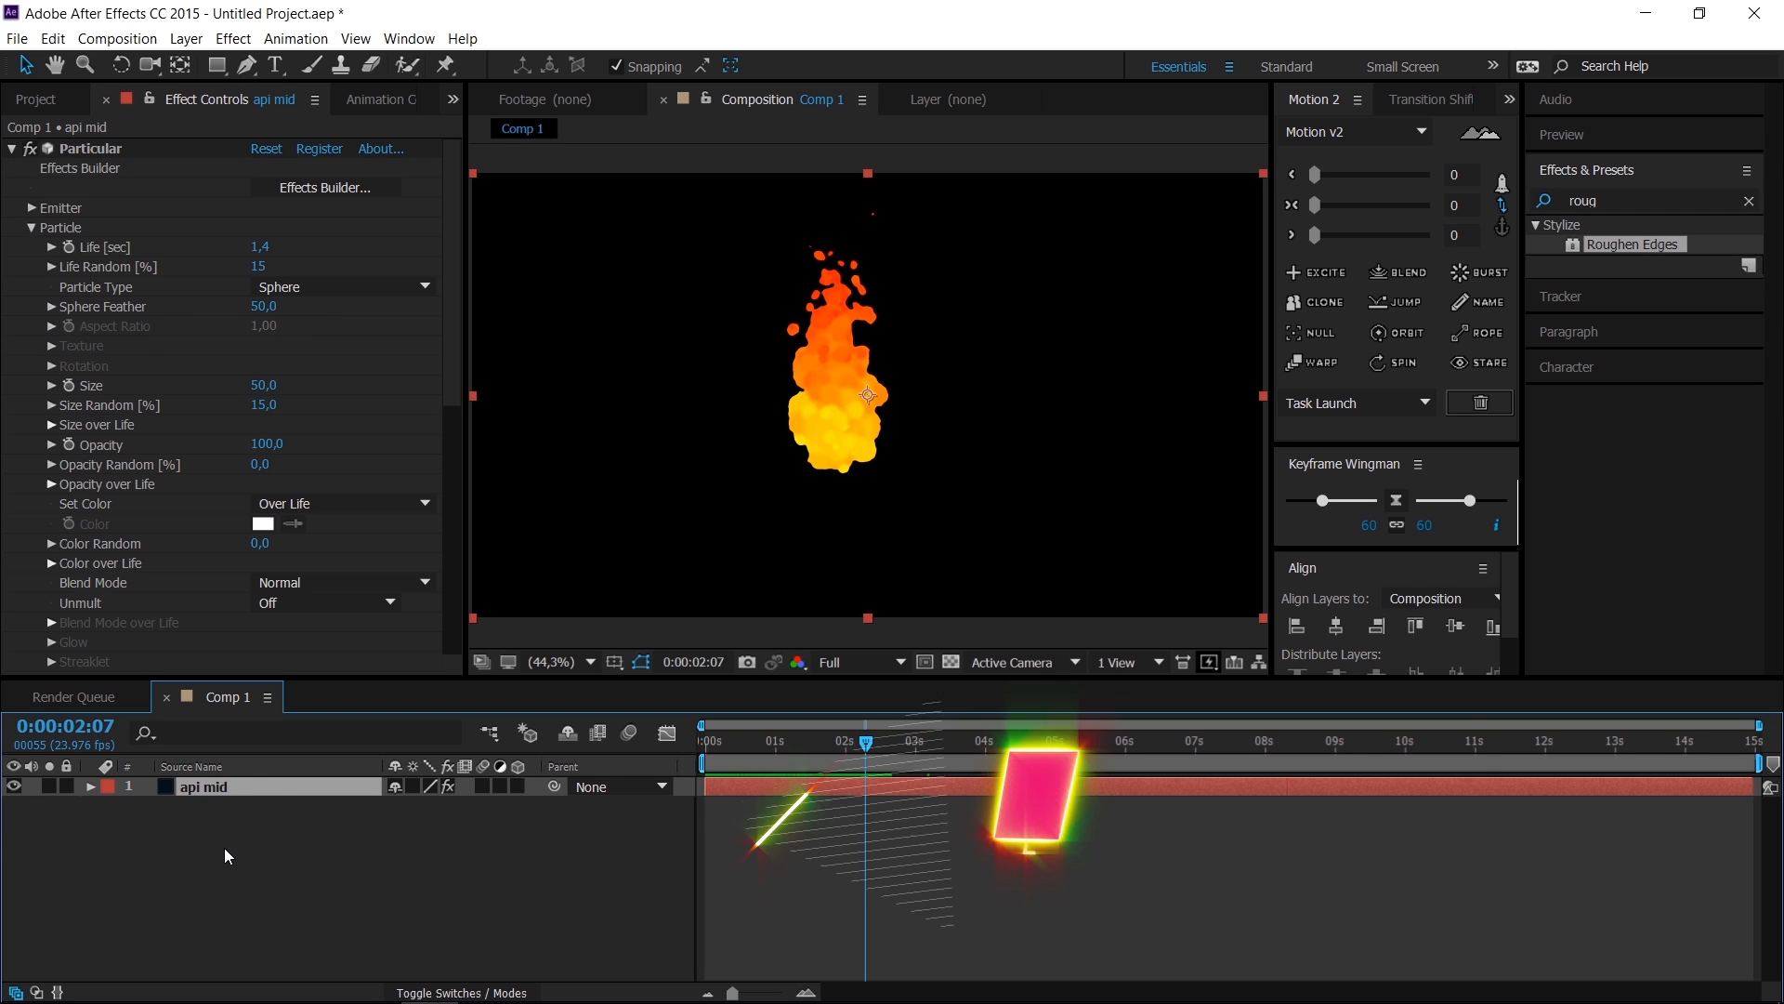
key("Return")
left_click(216, 785)
key("BackSpace")
type("top")
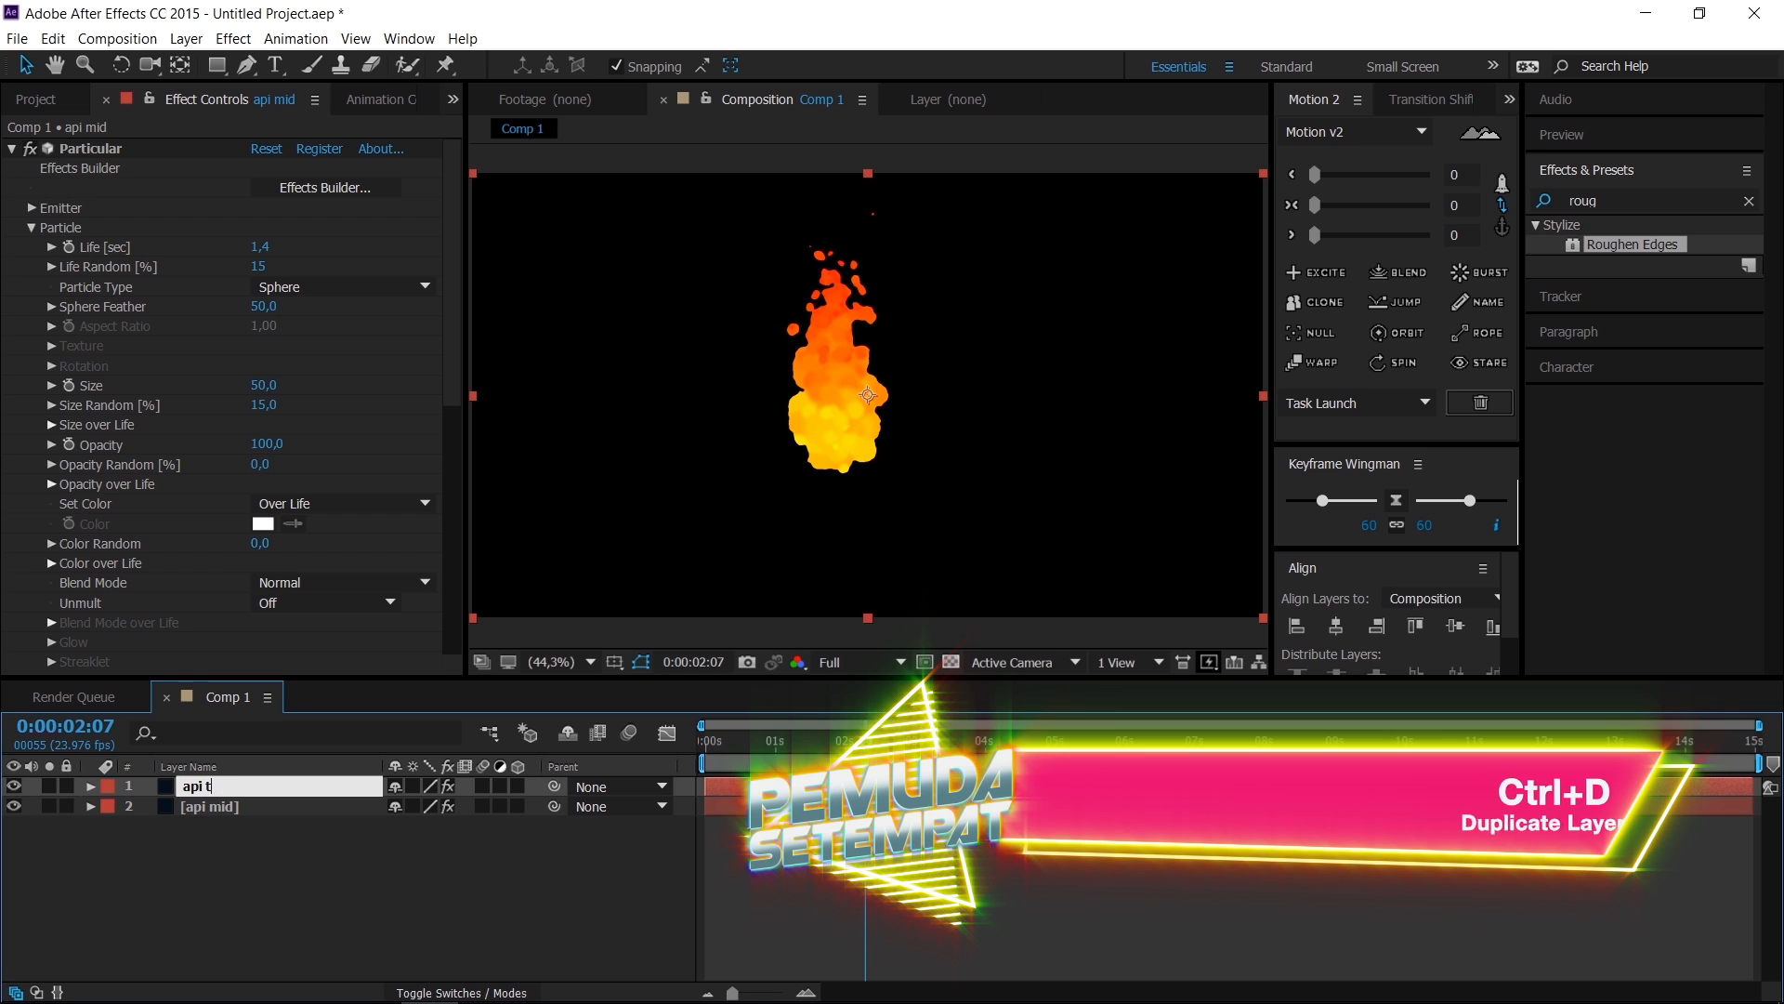
key("Return")
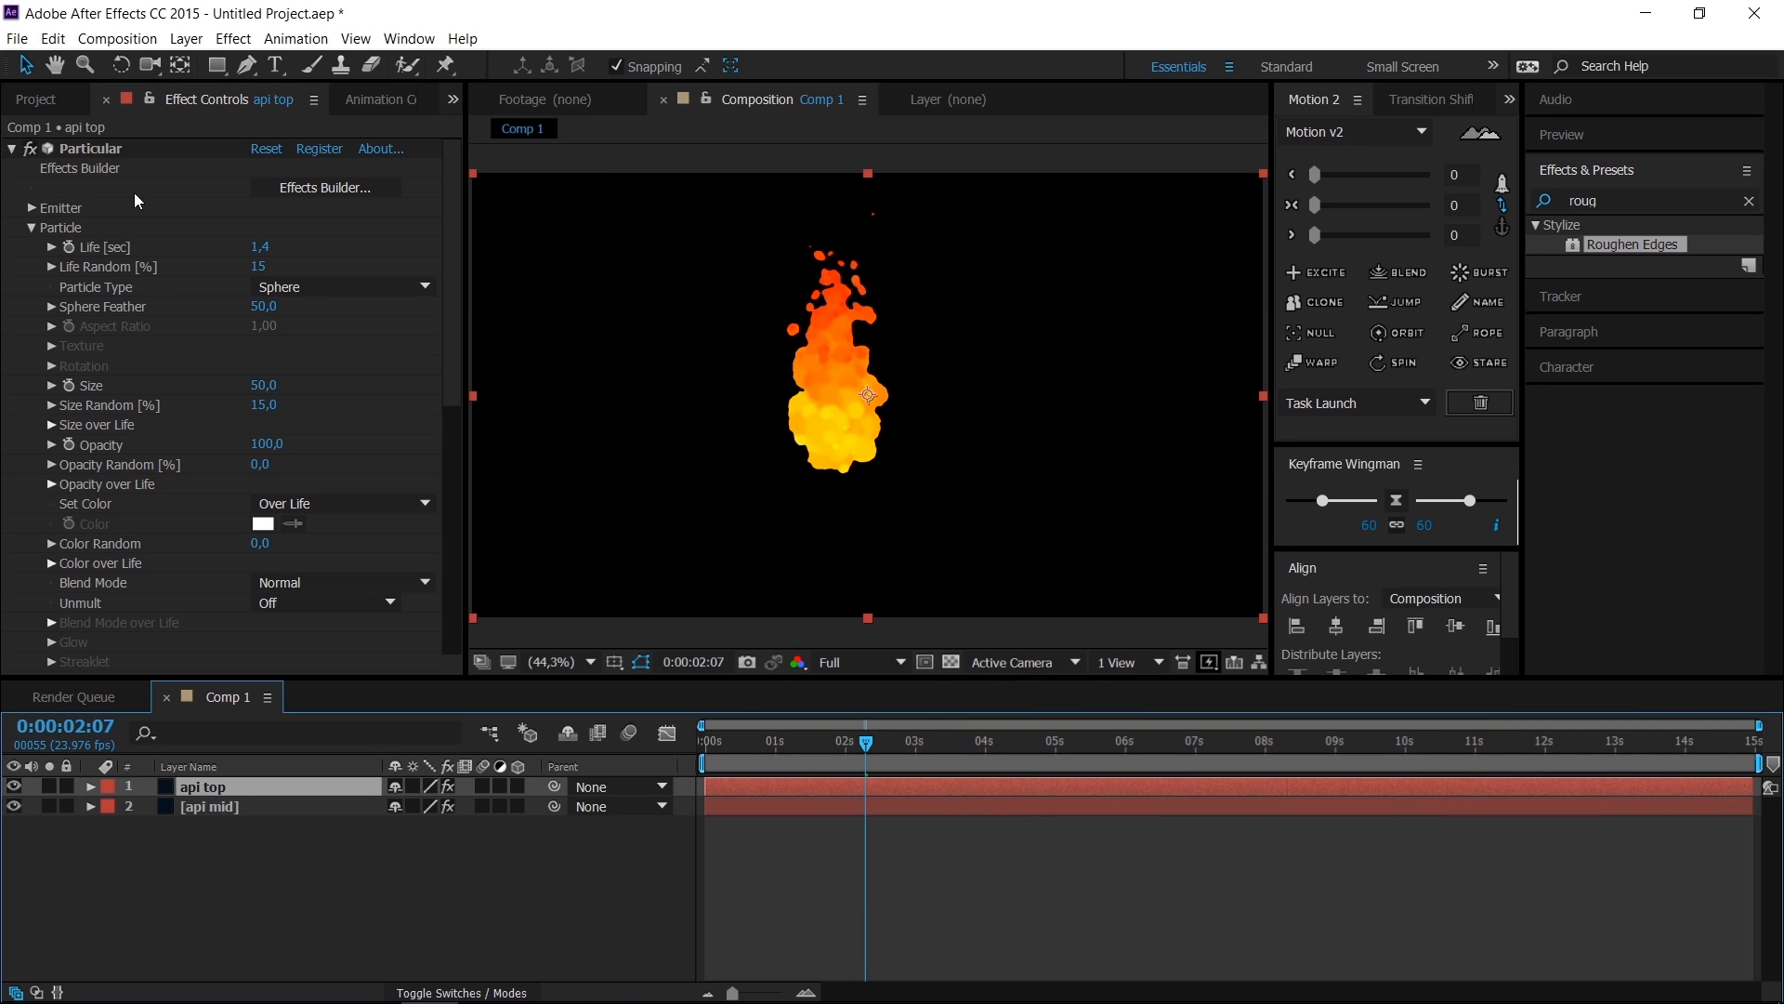
Step: Set the Particular particle Size of the "api top" layer to 25
scroll(214, 443, "down", 5)
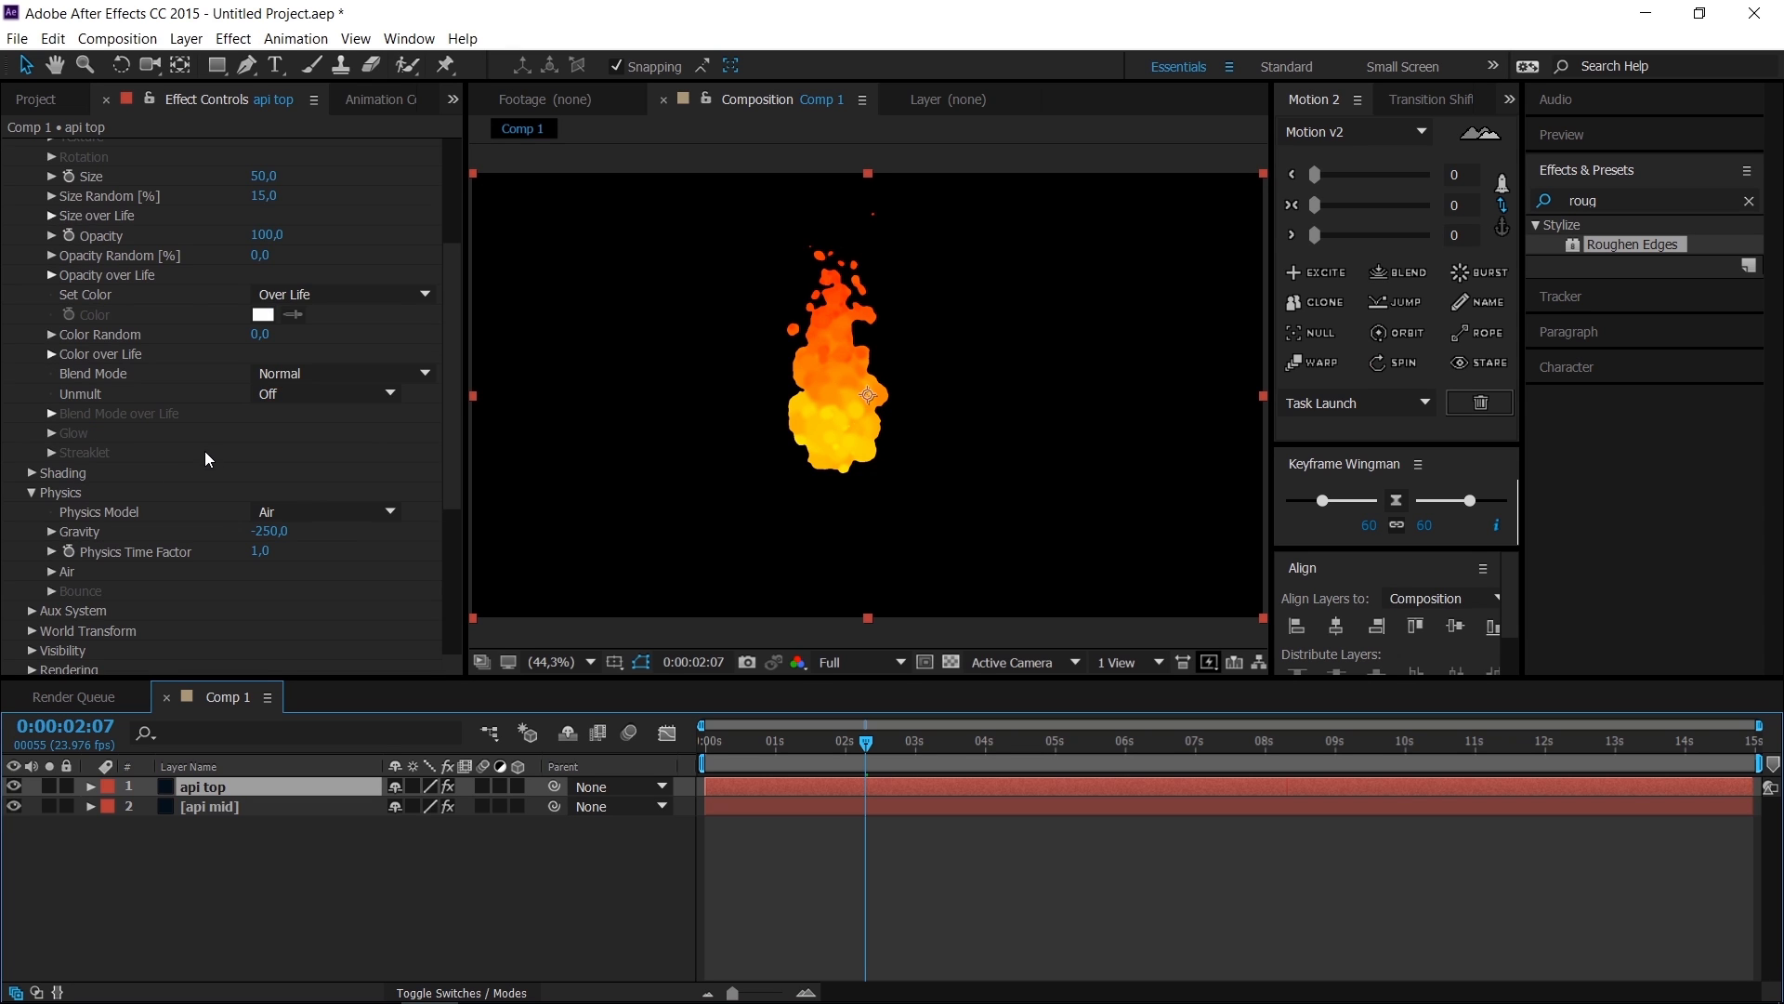
scroll(75, 448, "up", 5)
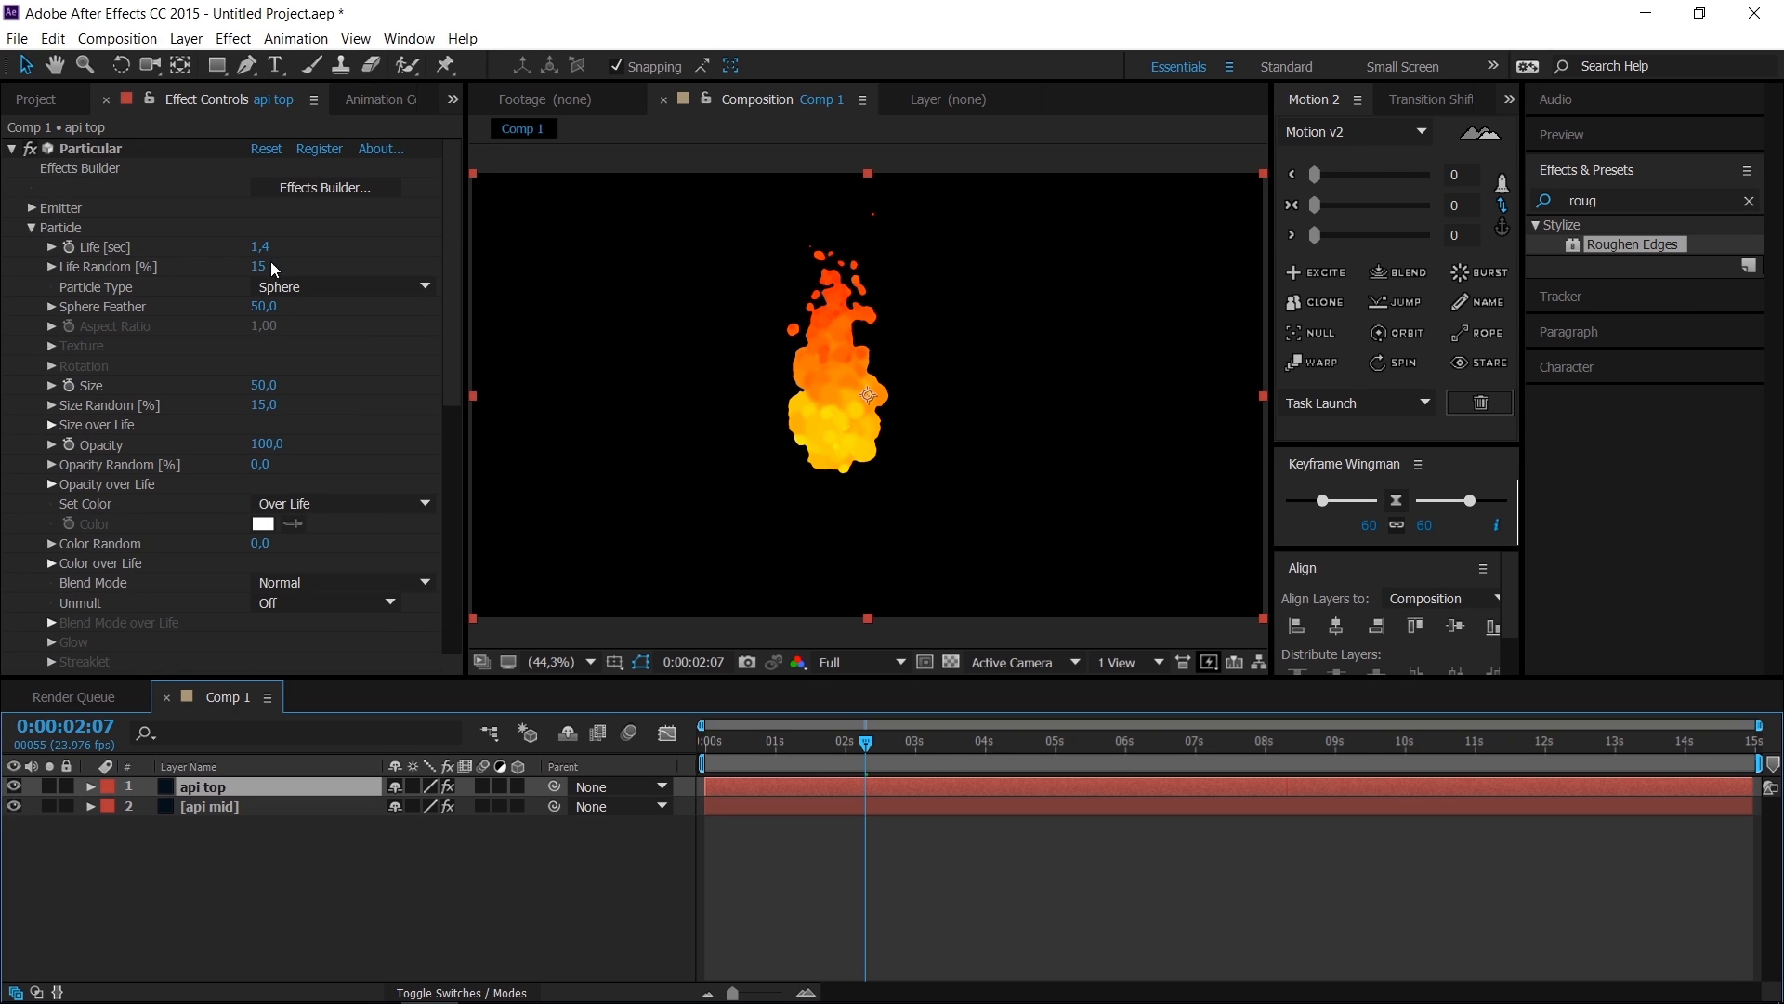
left_click(267, 384)
type("25")
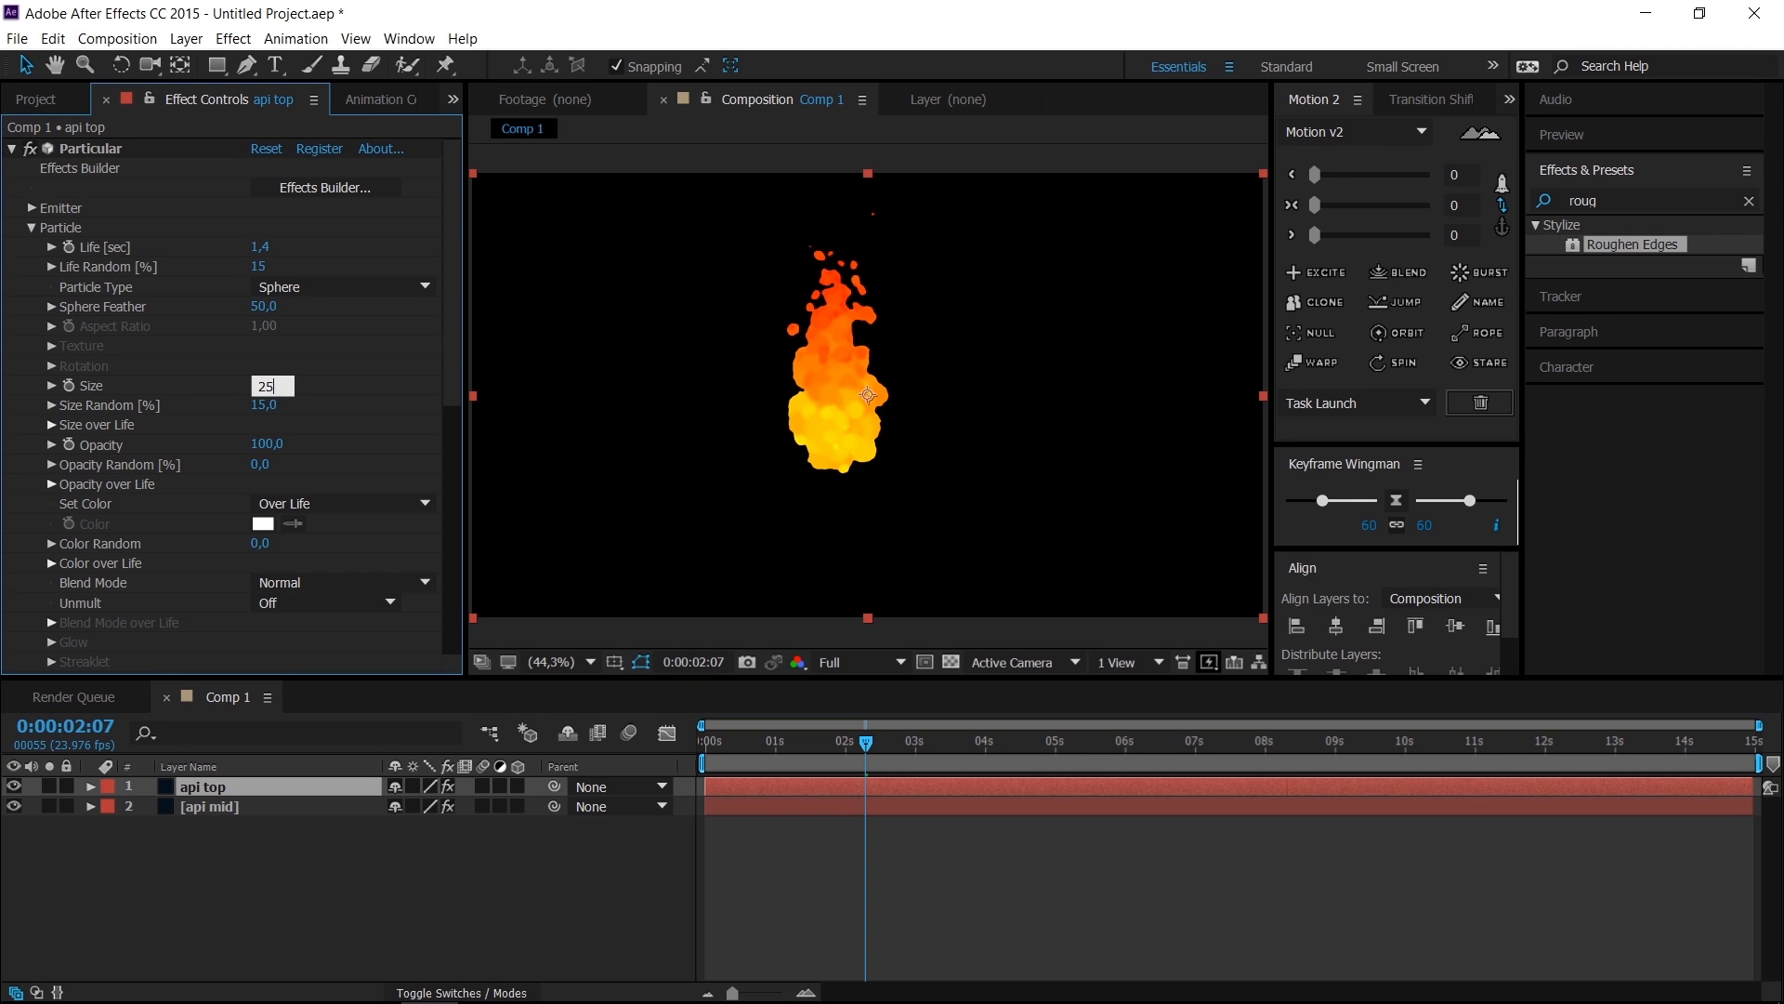
key("Return")
Step: Change the end color of the "api top" Color over Life ramp from red to orange FF8300
scroll(293, 437, "down", 4)
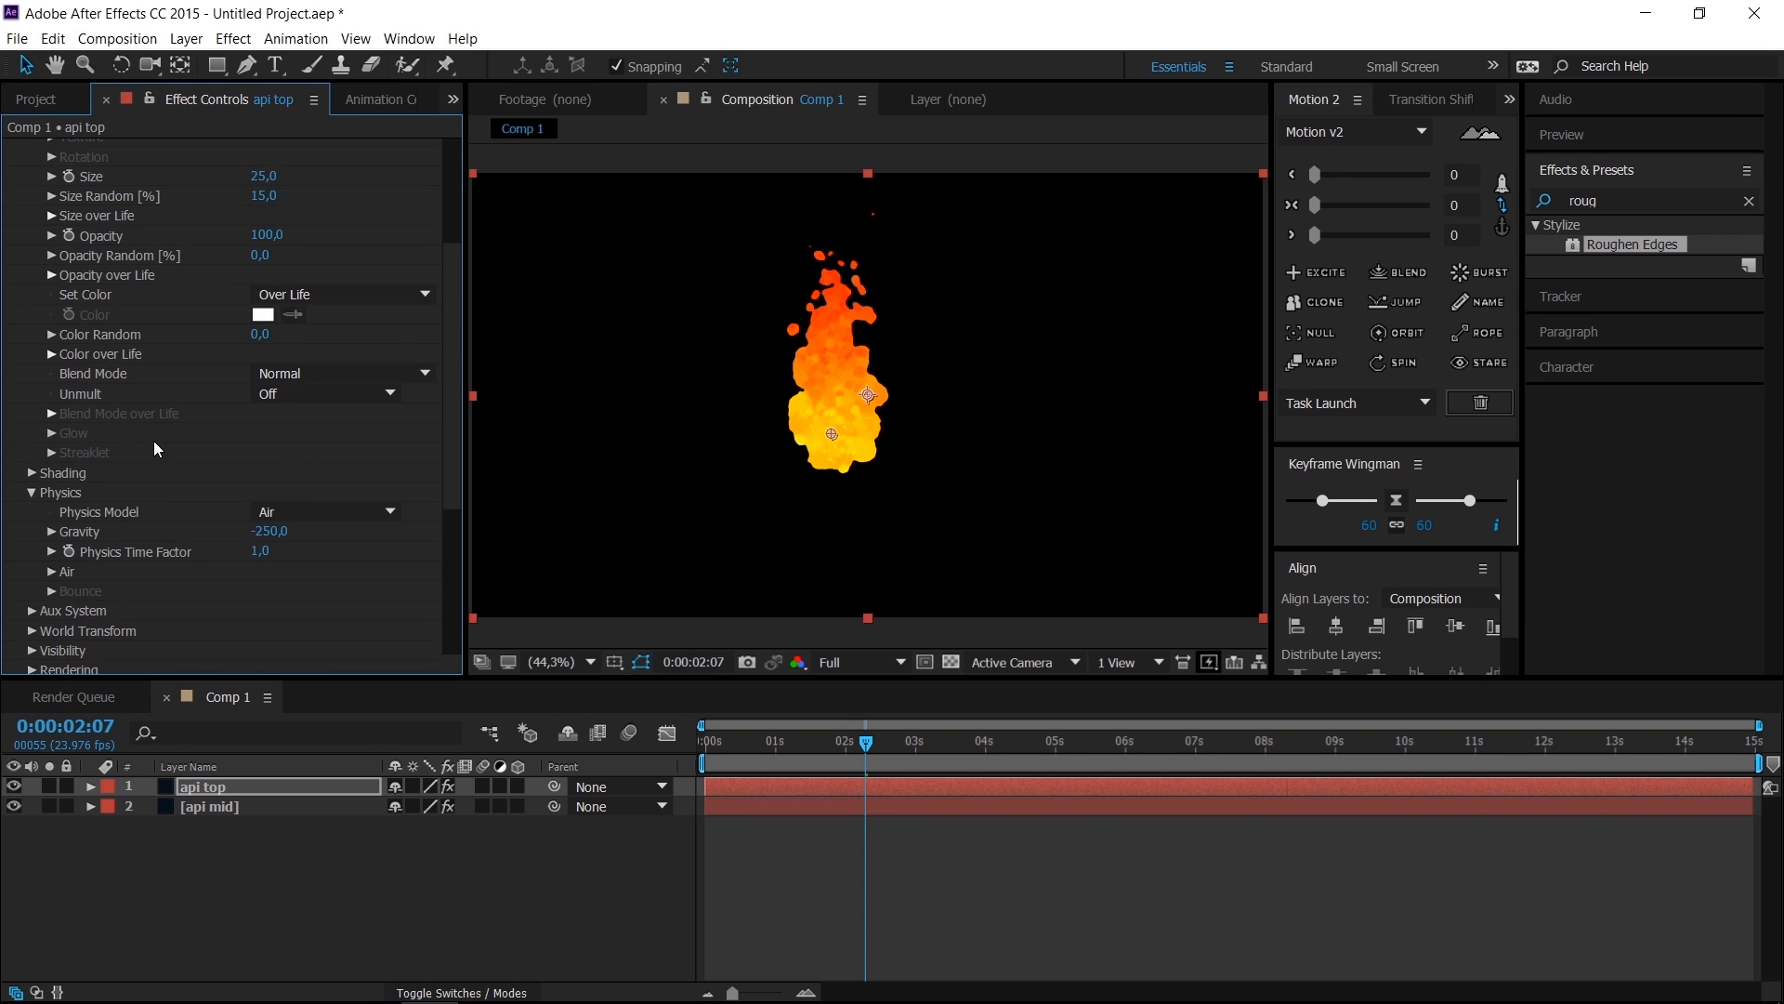
scroll(148, 441, "up", 1)
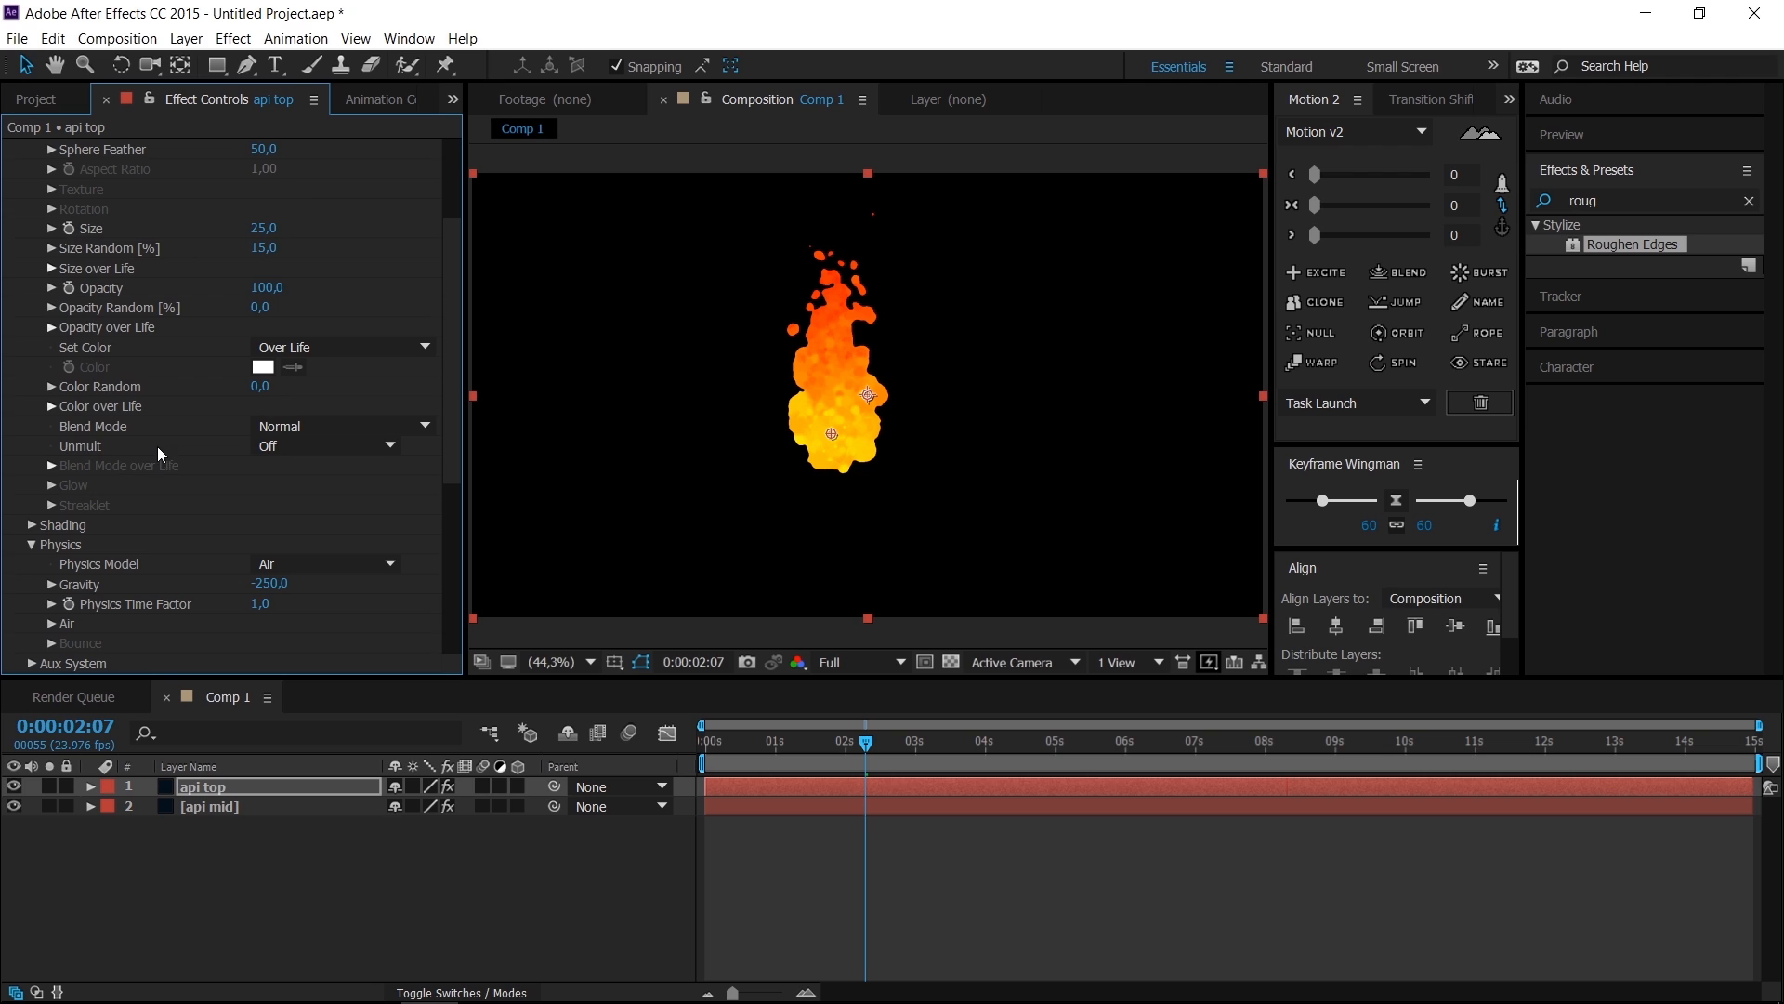
left_click(51, 406)
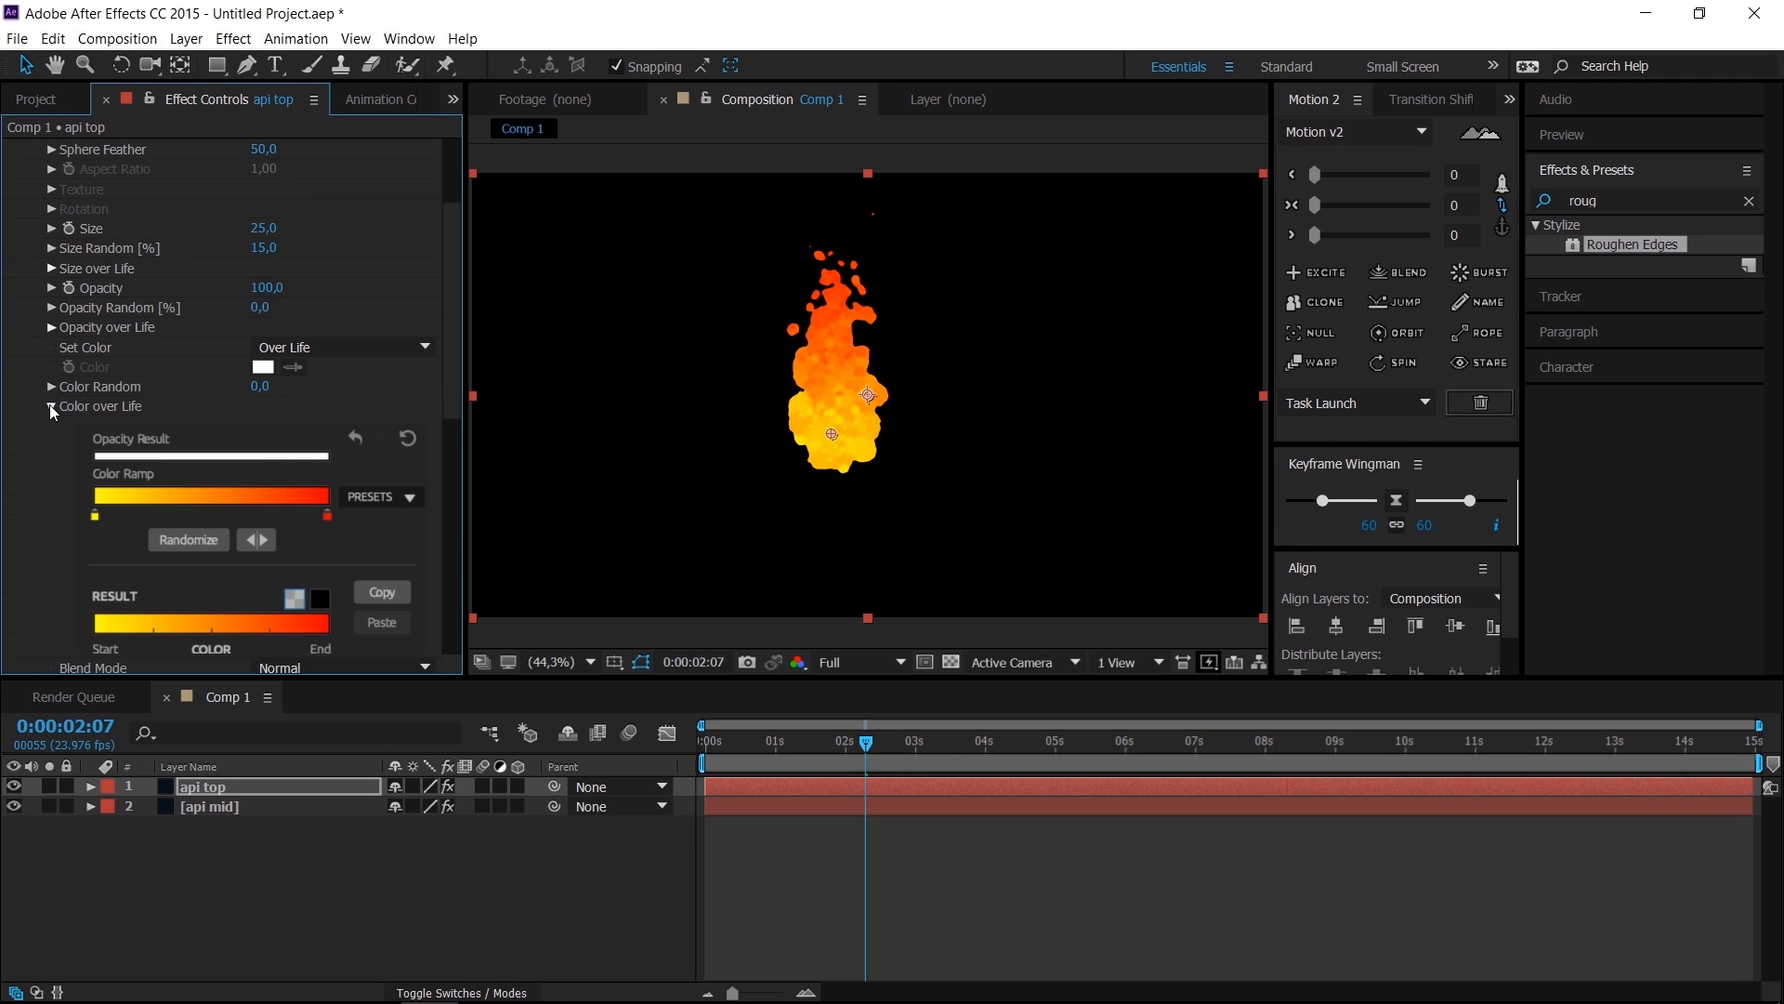
double_click(328, 516)
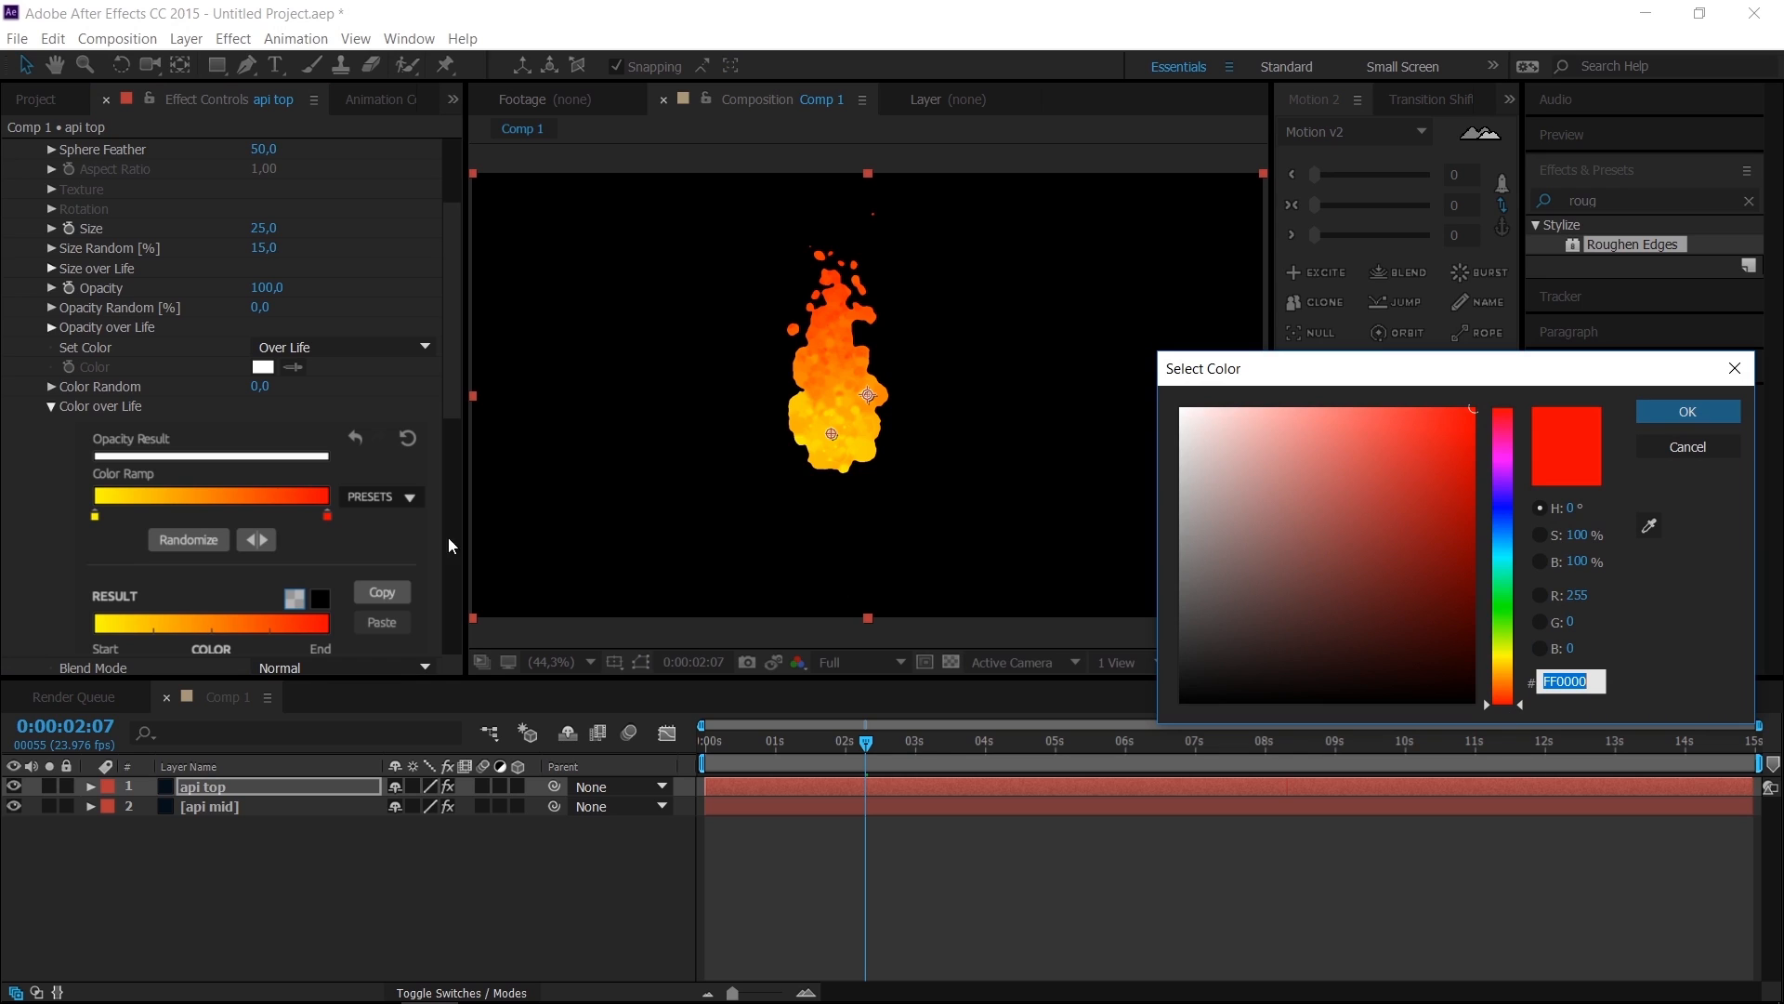
left_click_drag(1507, 700, 1514, 678)
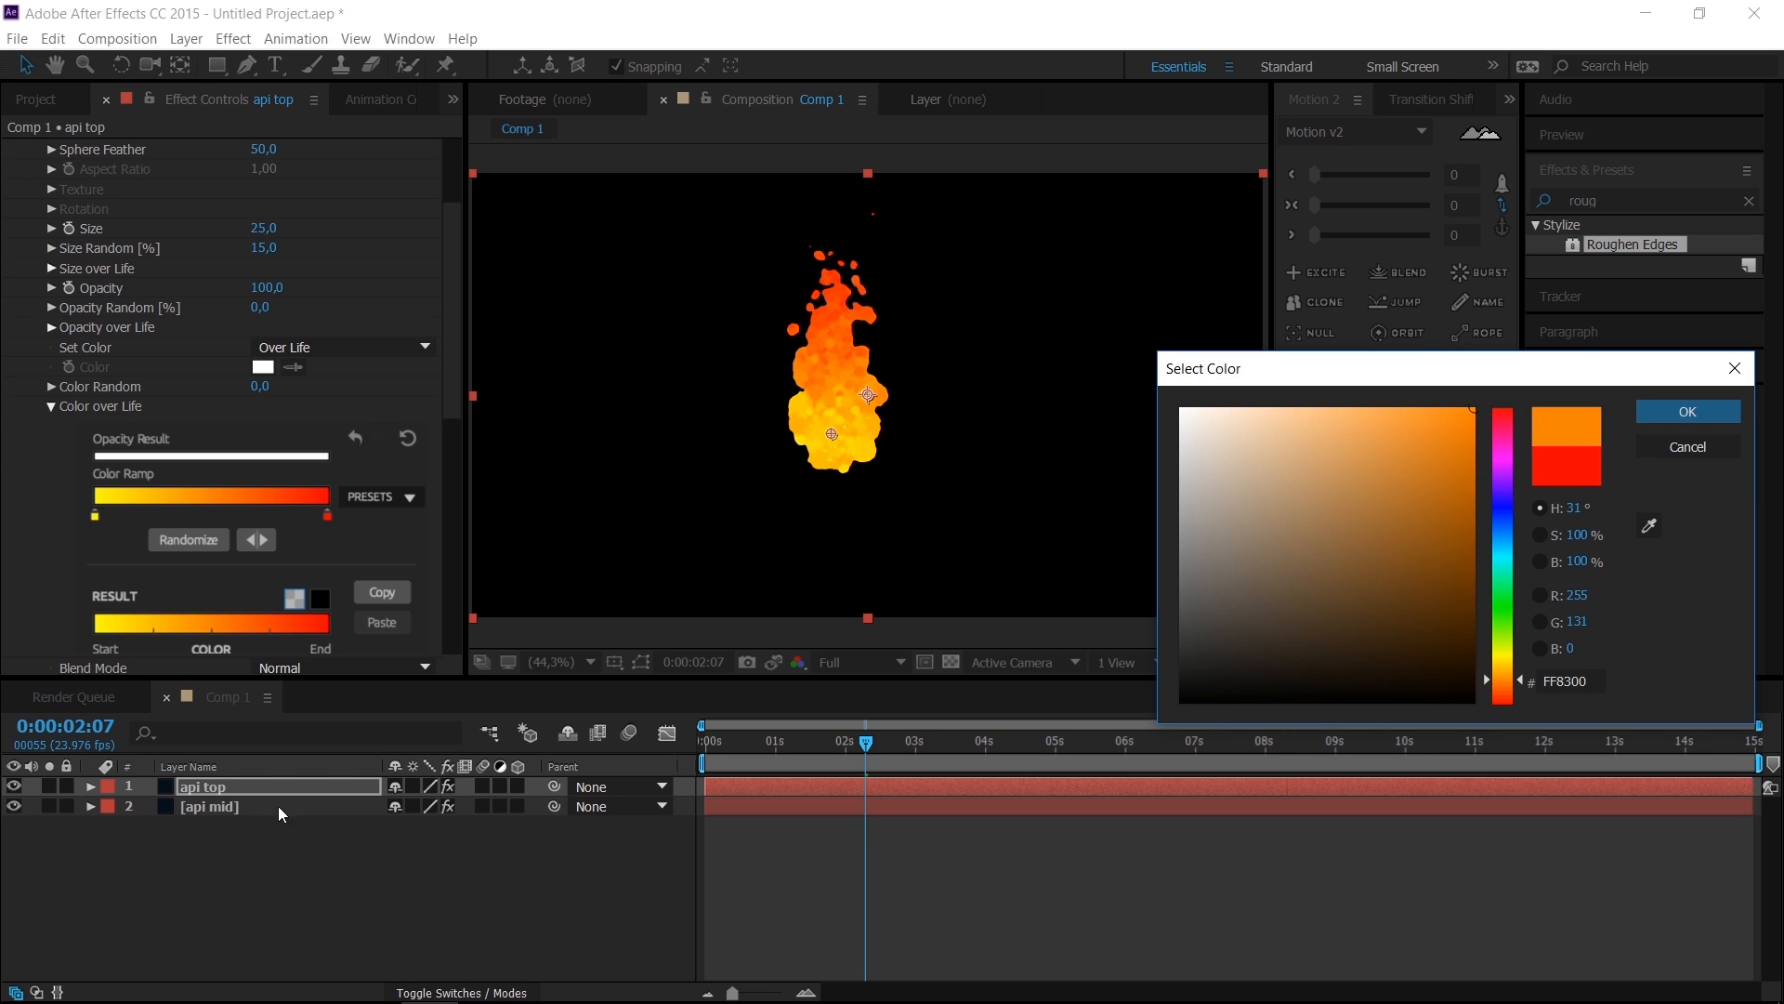
left_click(1688, 410)
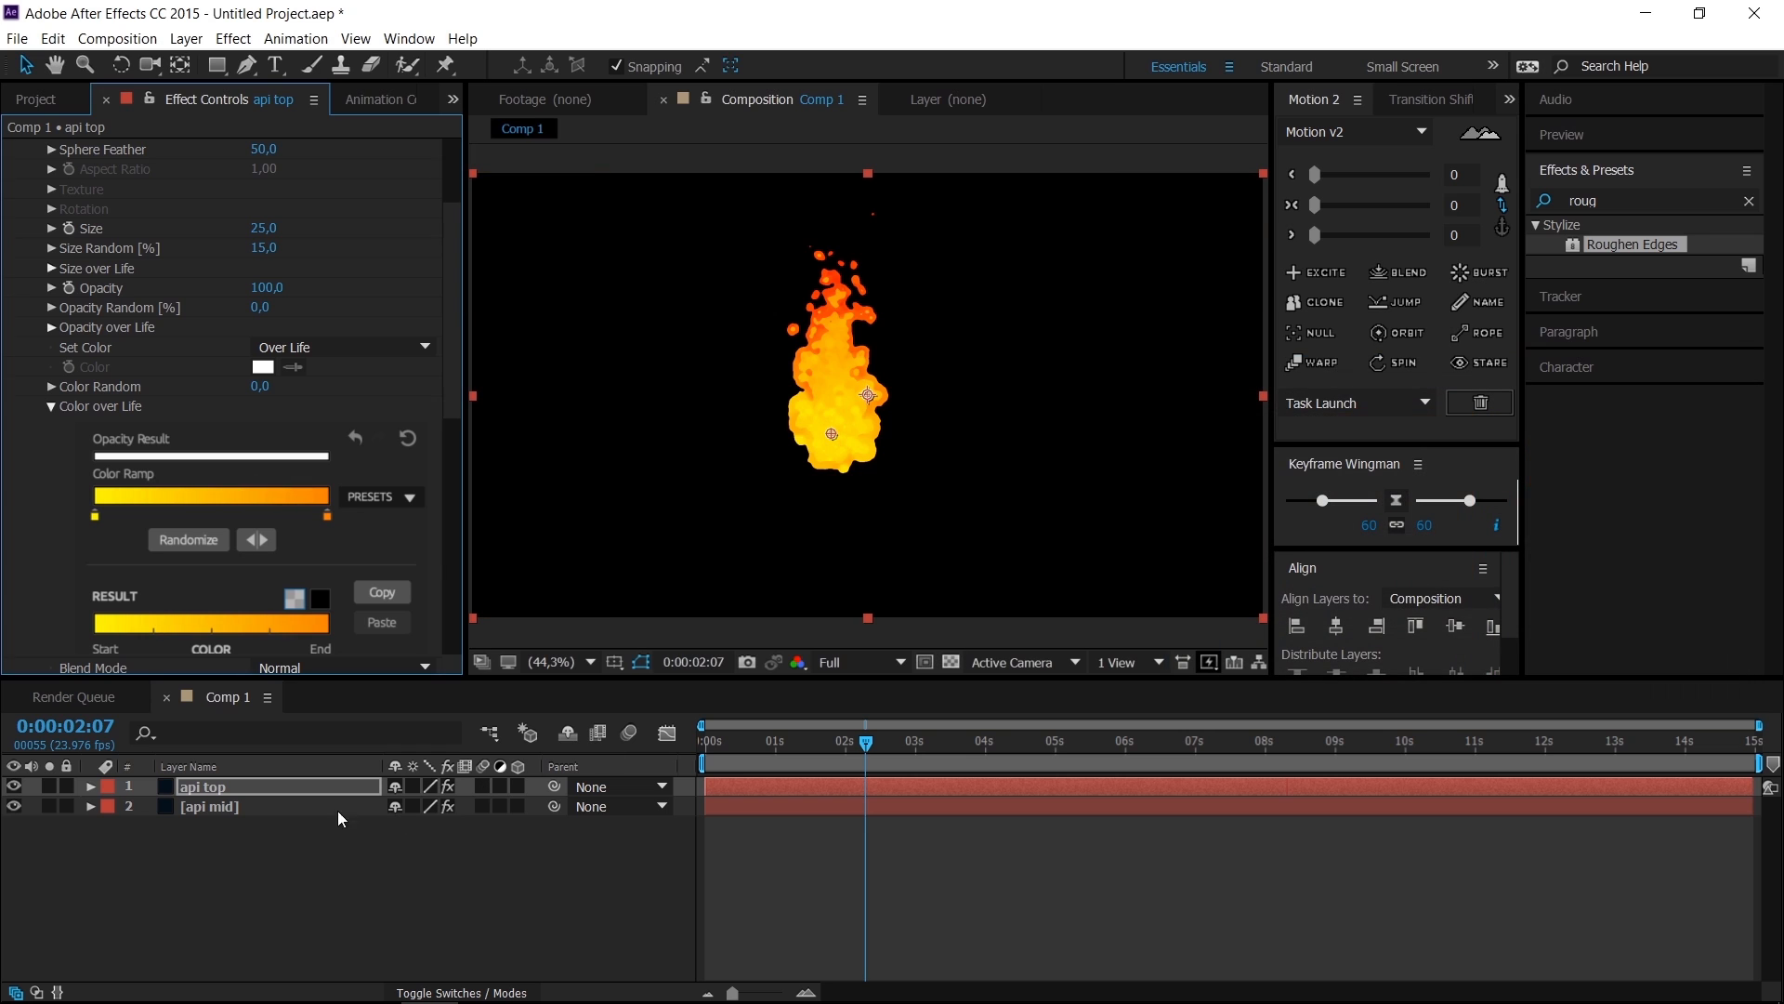
Step: Preview the flame, park the playhead at 0:00:01:13 and examine how the "api top" particles overlap the layer below
scroll(817, 357, "up", 1)
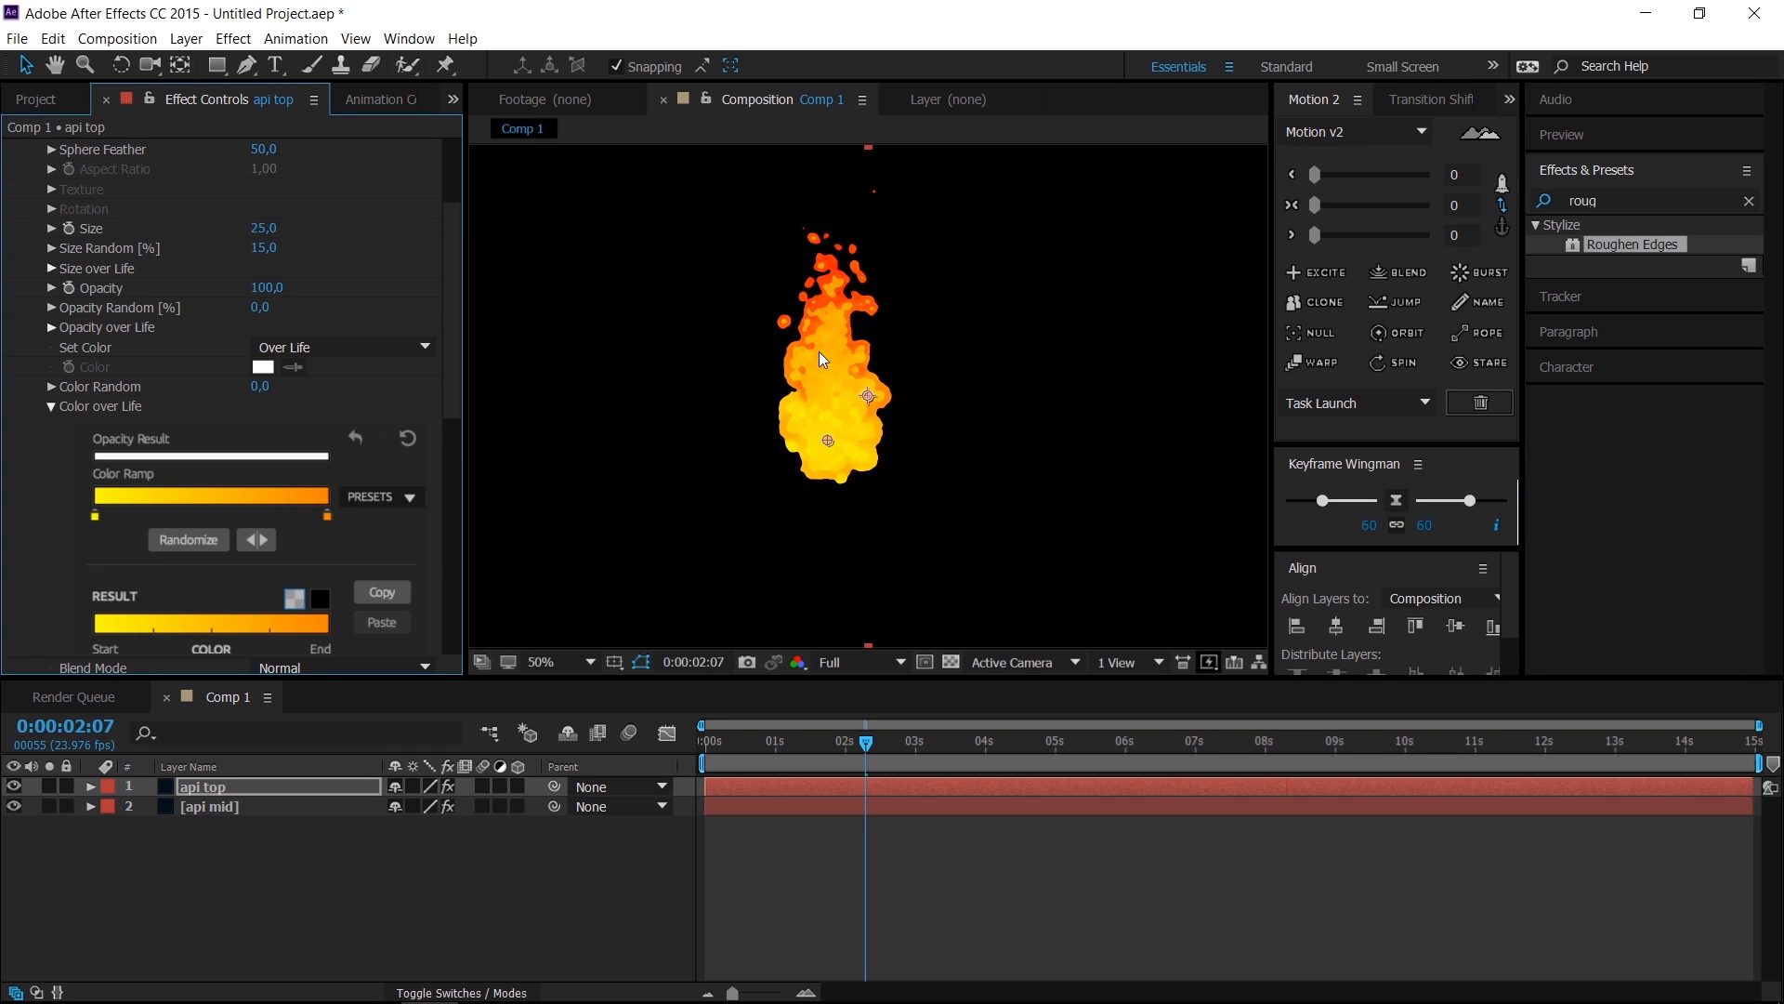
key("space")
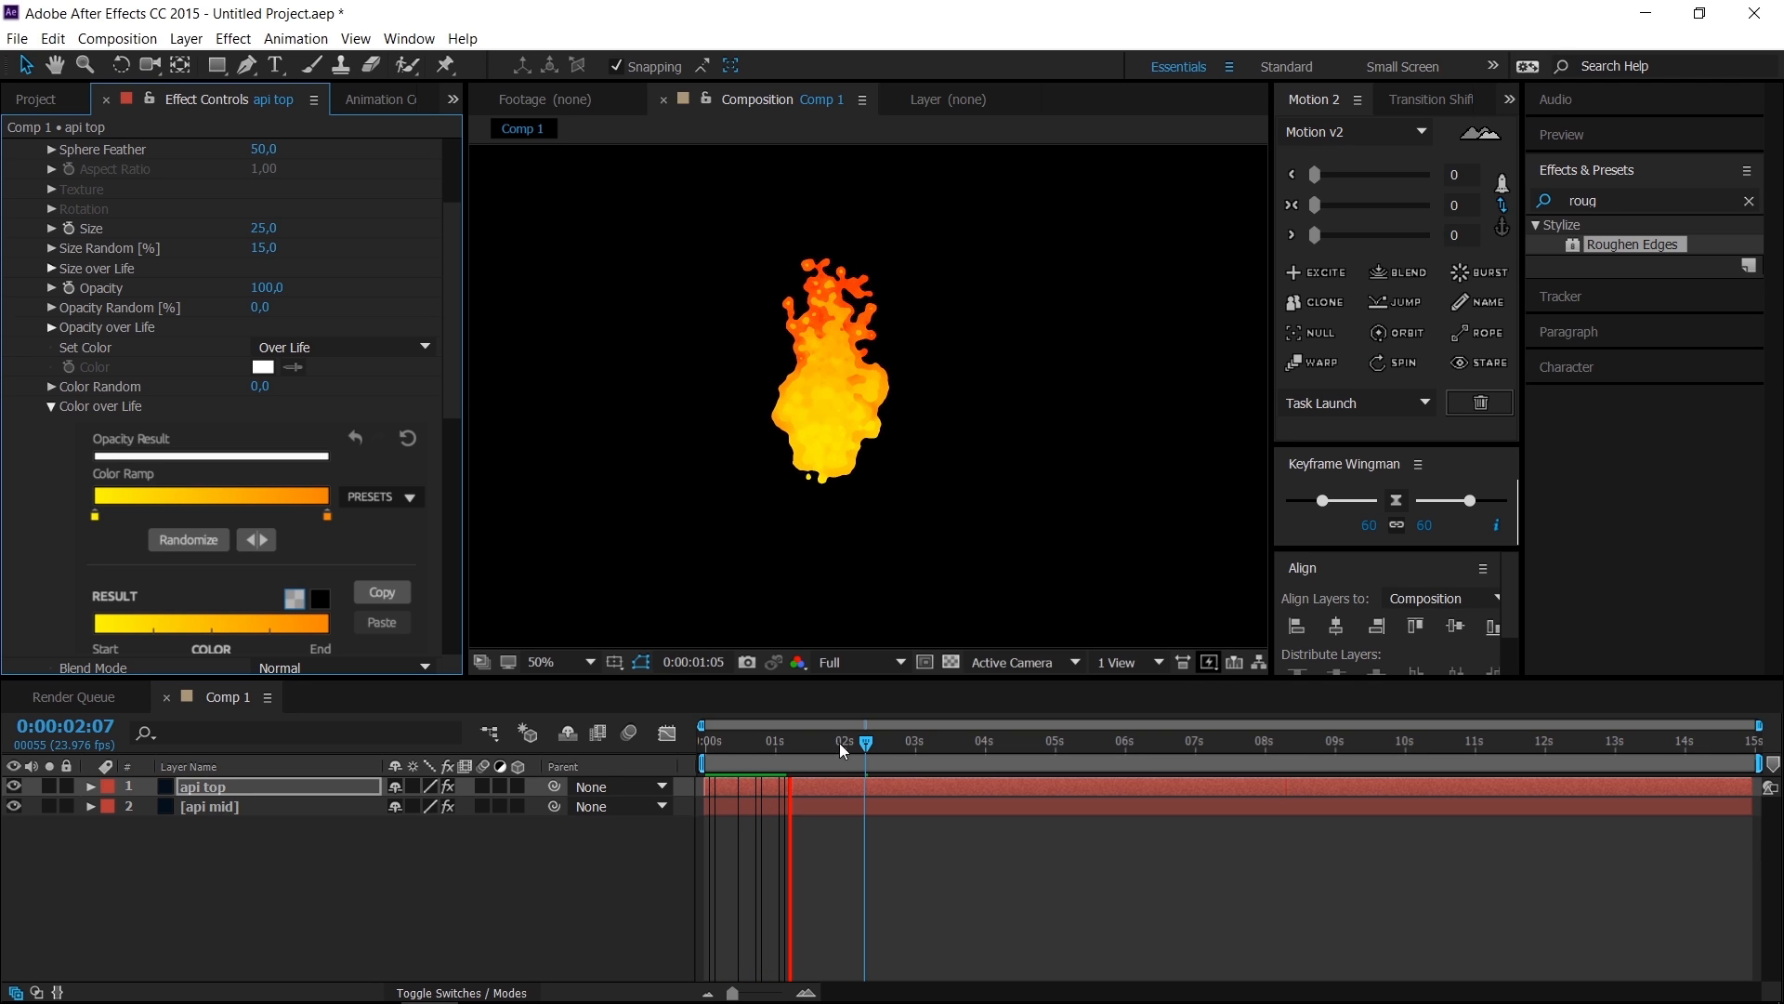
left_click(811, 746)
scroll(868, 249, "up", 2)
mouse_move(798, 263)
left_mouse_down()
mouse_move(790, 476)
mouse_move(828, 413)
left_mouse_up()
scroll(813, 462, "up", 1)
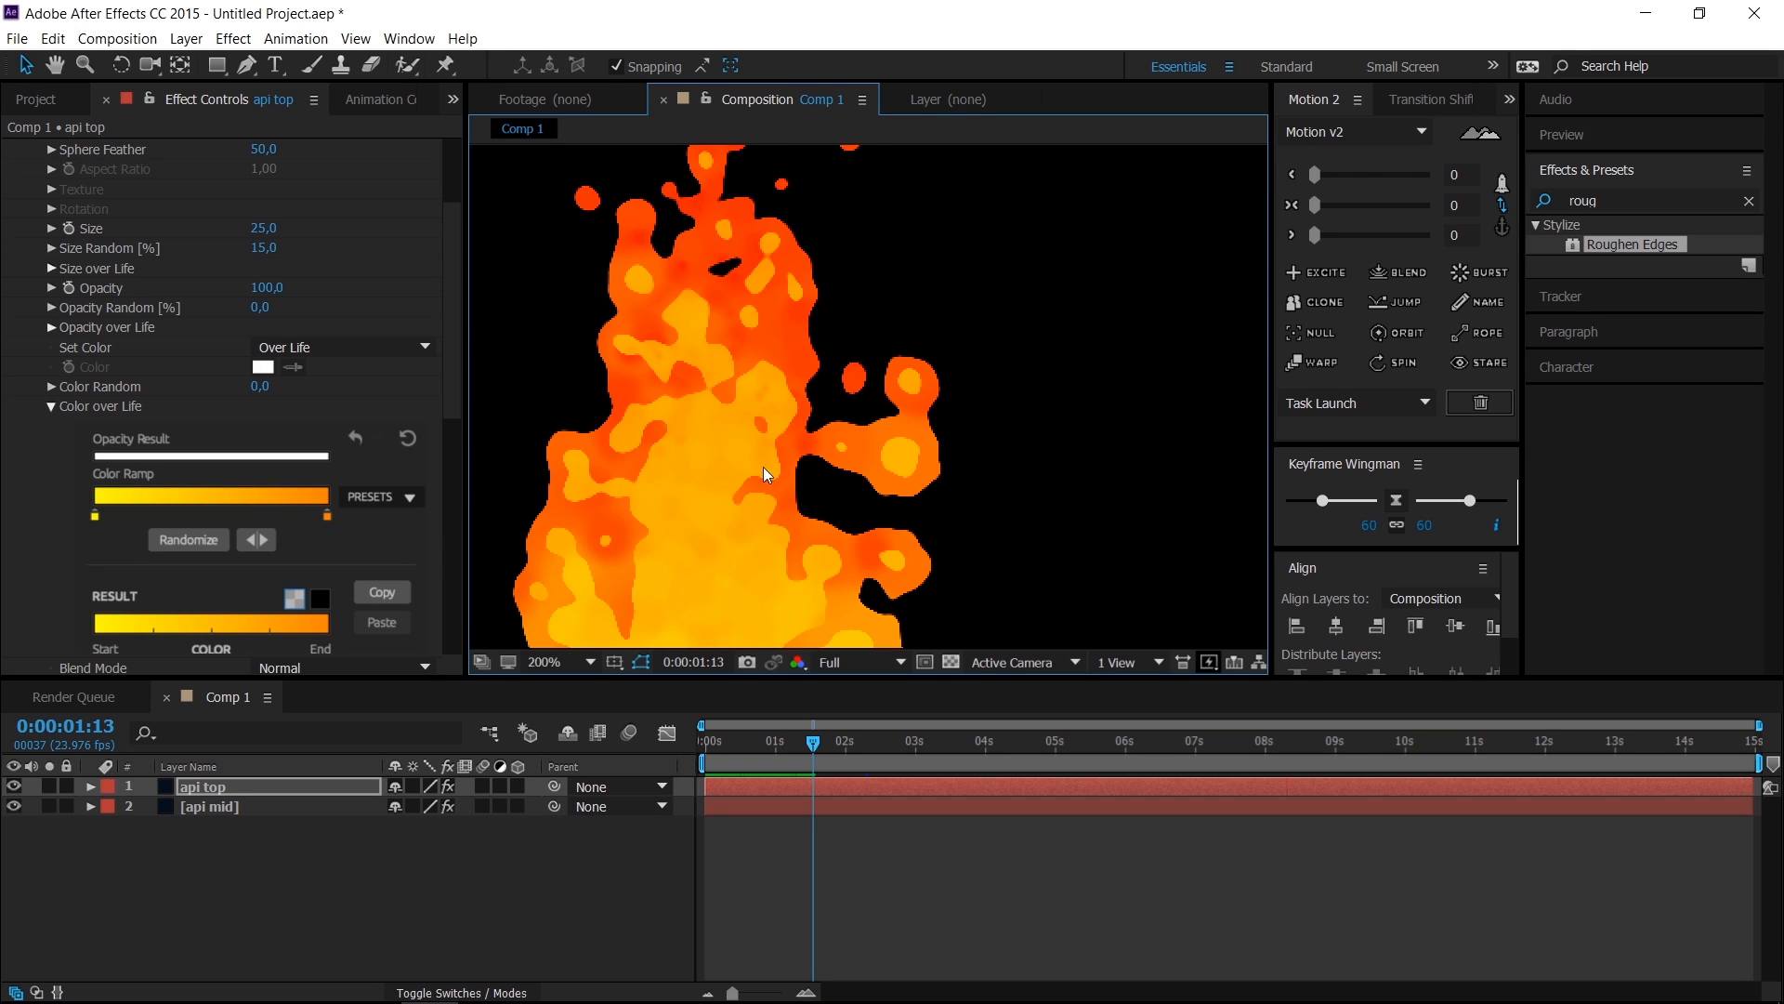
left_click_drag(653, 429, 800, 437)
scroll(810, 430, "down", 1)
left_click_drag(457, 376, 453, 295)
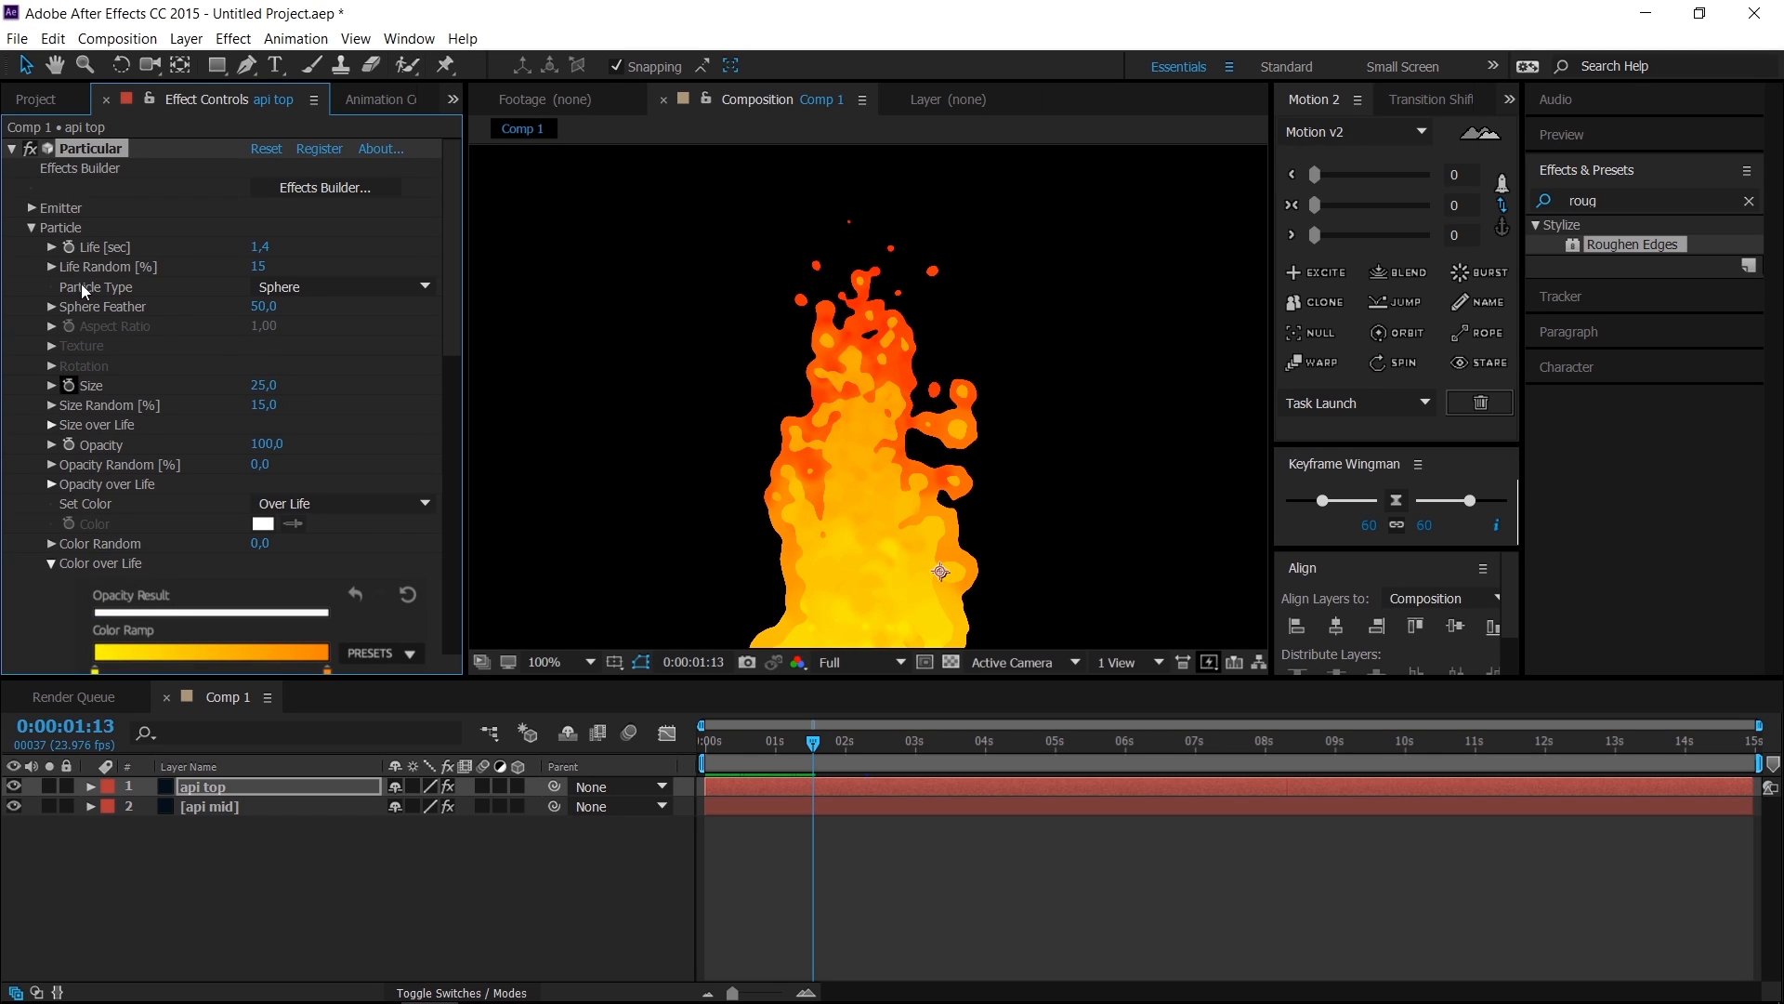
left_click(31, 228)
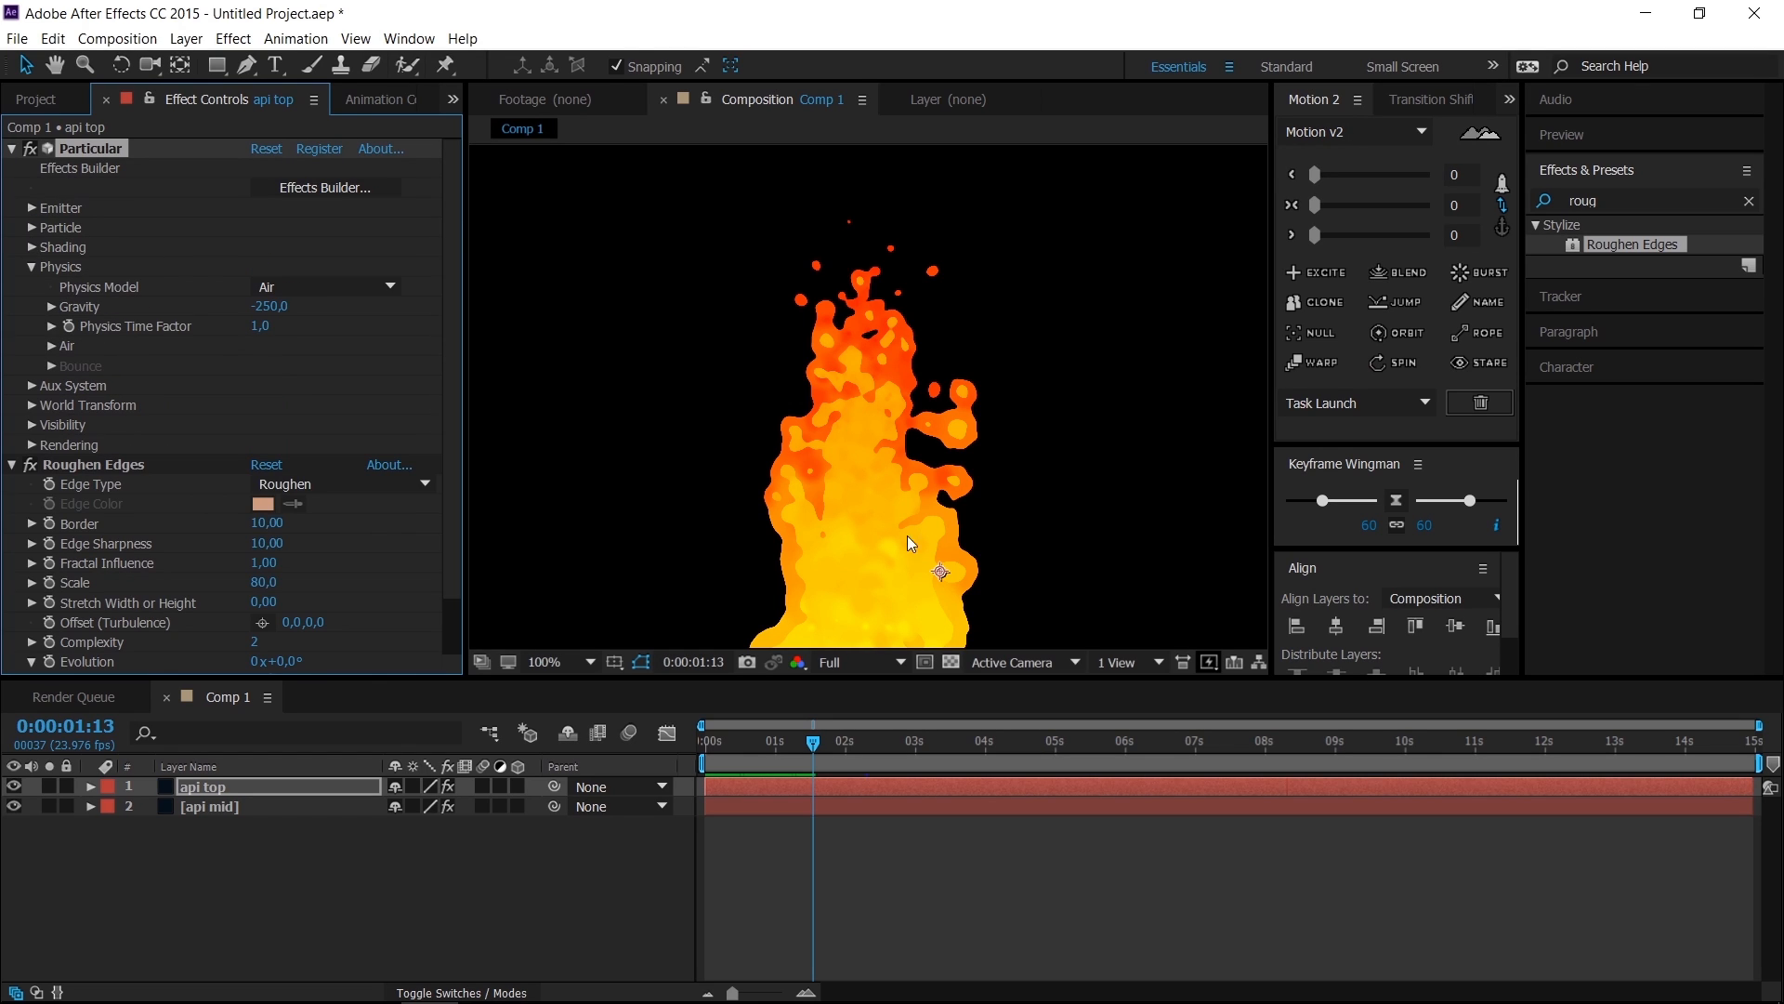
left_click_drag(888, 515, 881, 409)
left_click_drag(708, 368, 688, 422)
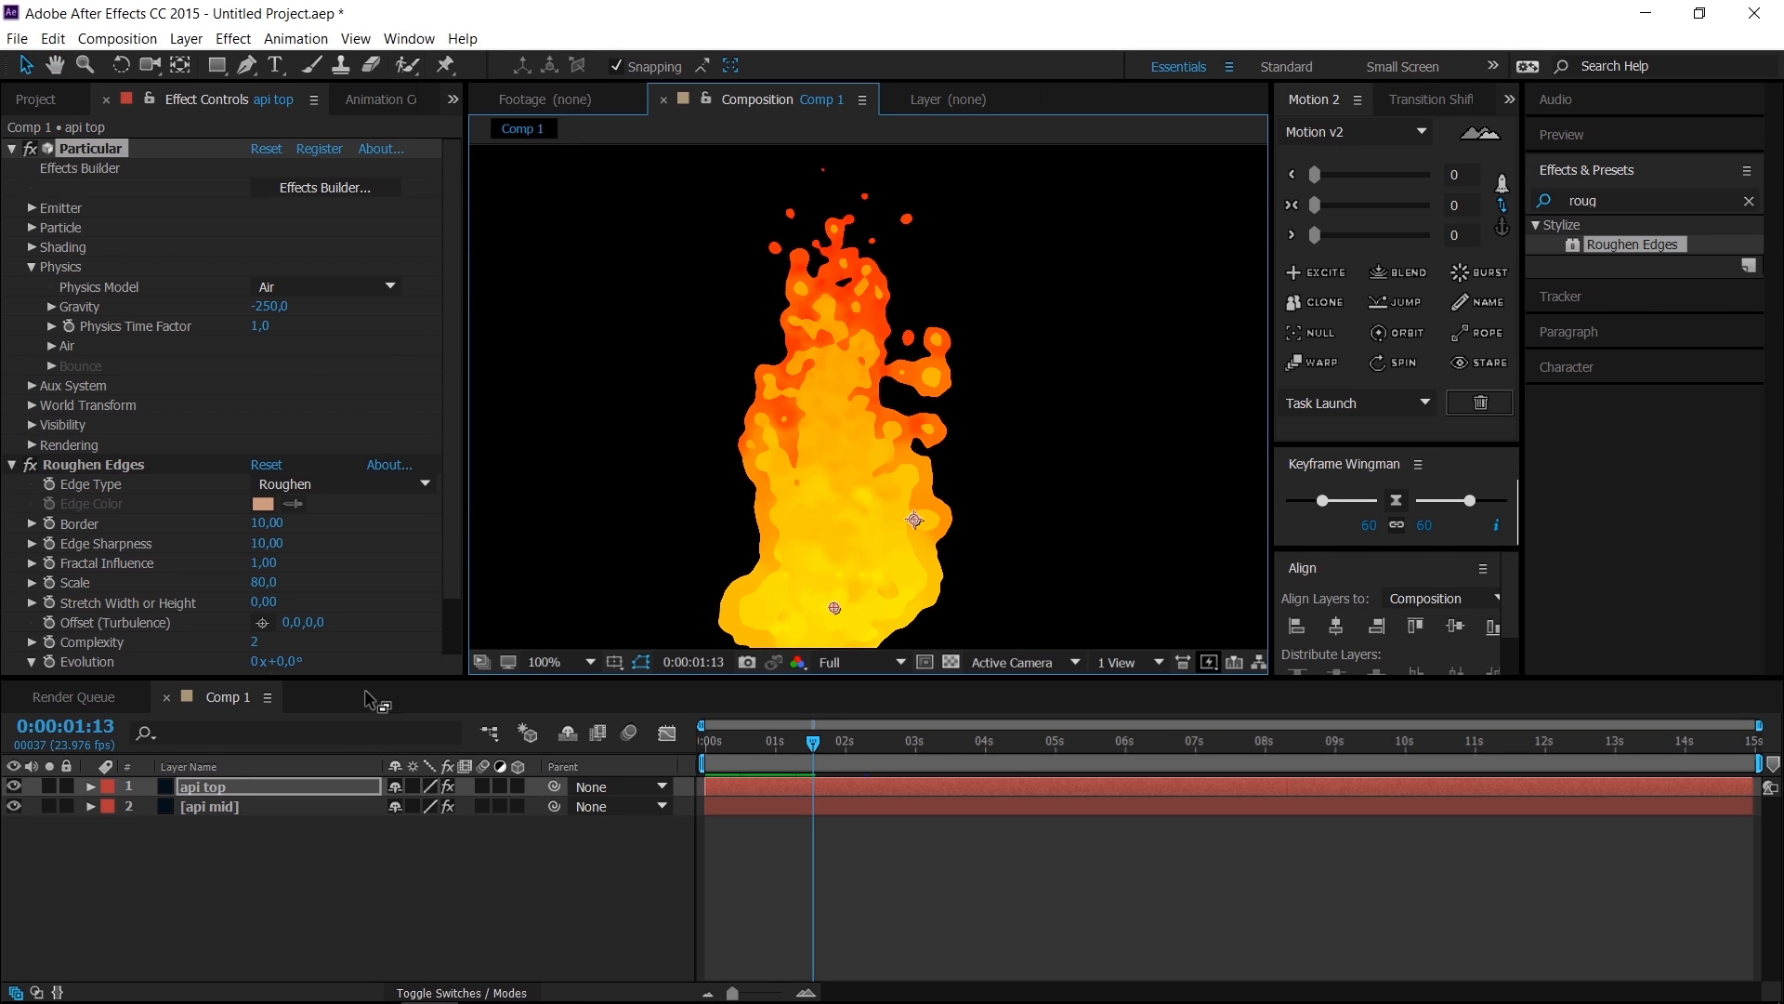
Step: Set the Particular emitter's Random Seed to 1 on the "api top" layer
left_click(31, 208)
scroll(136, 404, "down", 5)
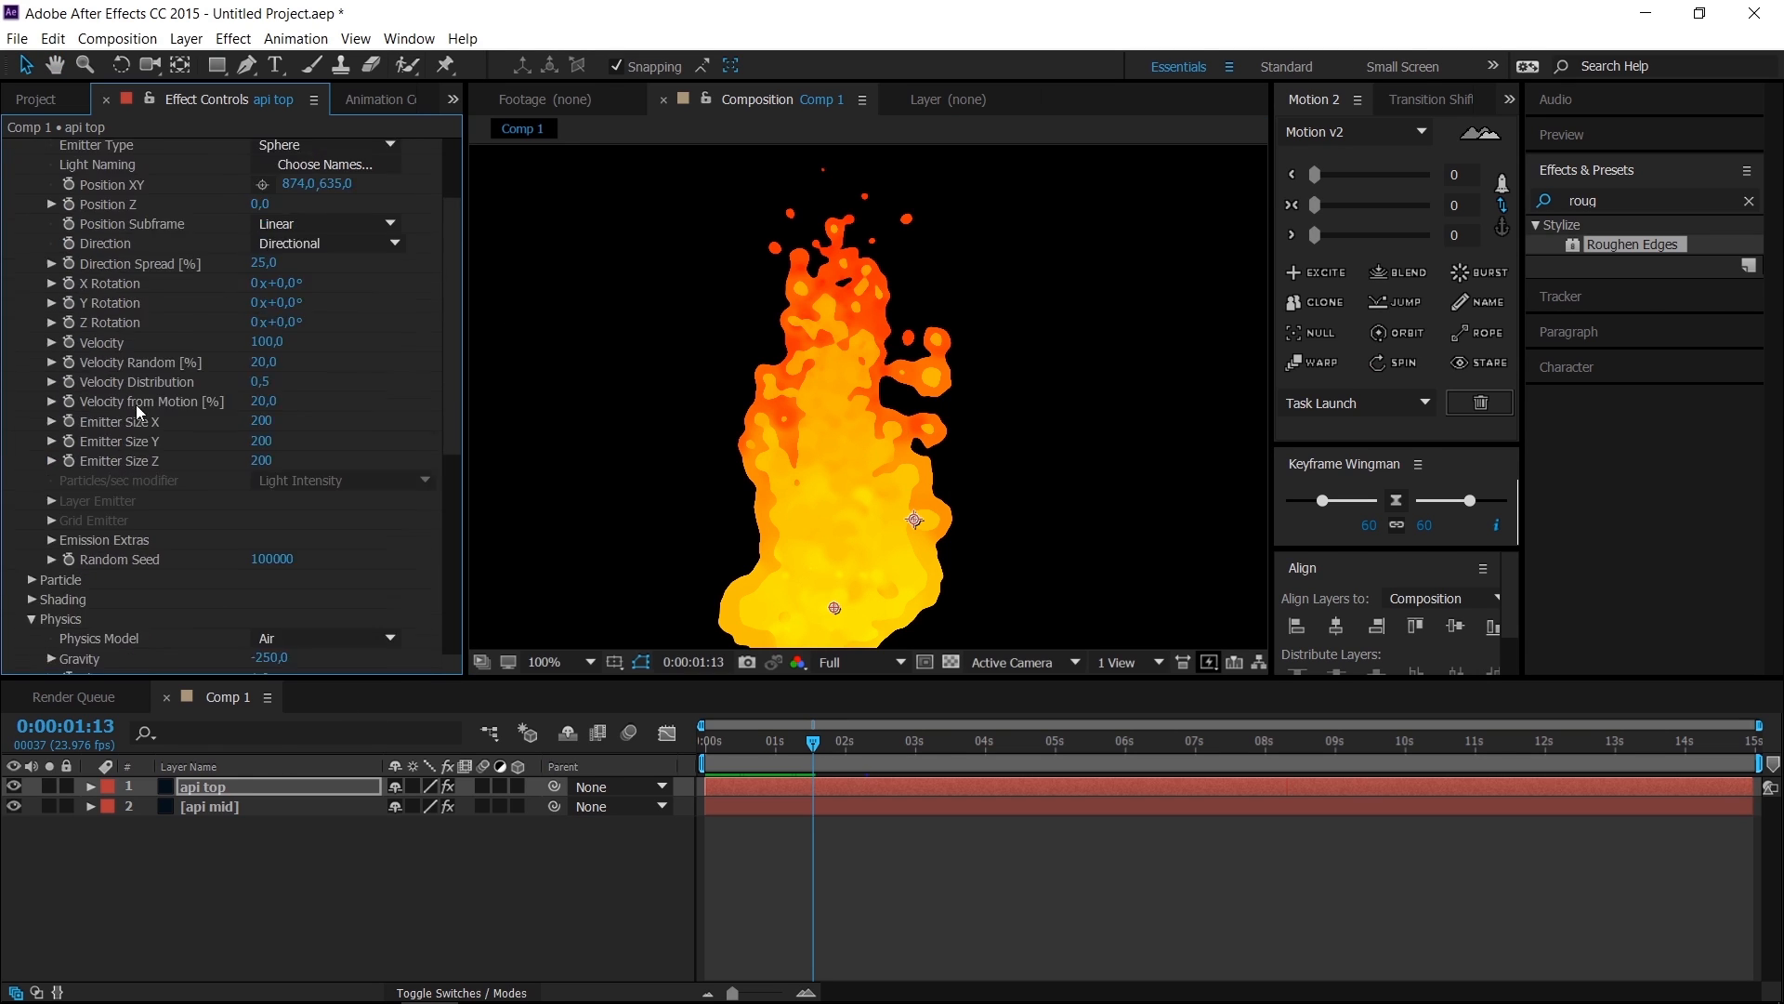
left_click(273, 401)
type("1")
key("Return")
Step: Preview the flame with the whole composition in view and park the playhead at 0:00:01:09
scroll(946, 463, "down", 2)
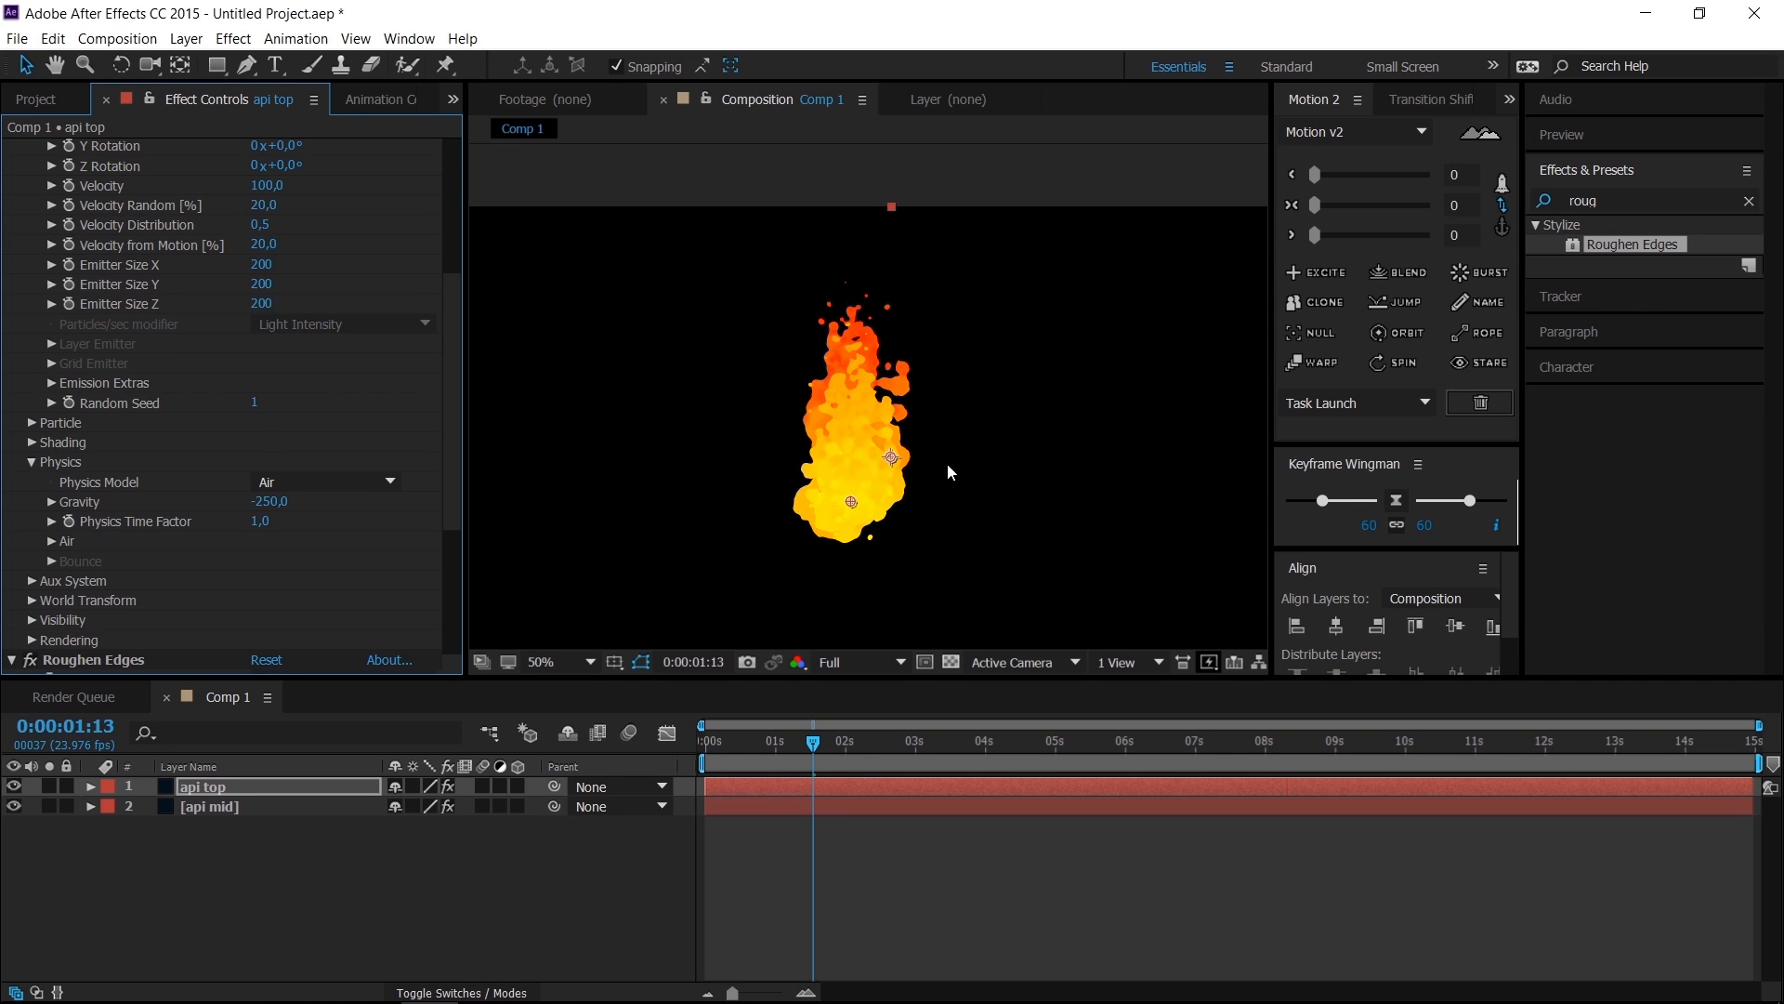
key("shift+slash")
key("space")
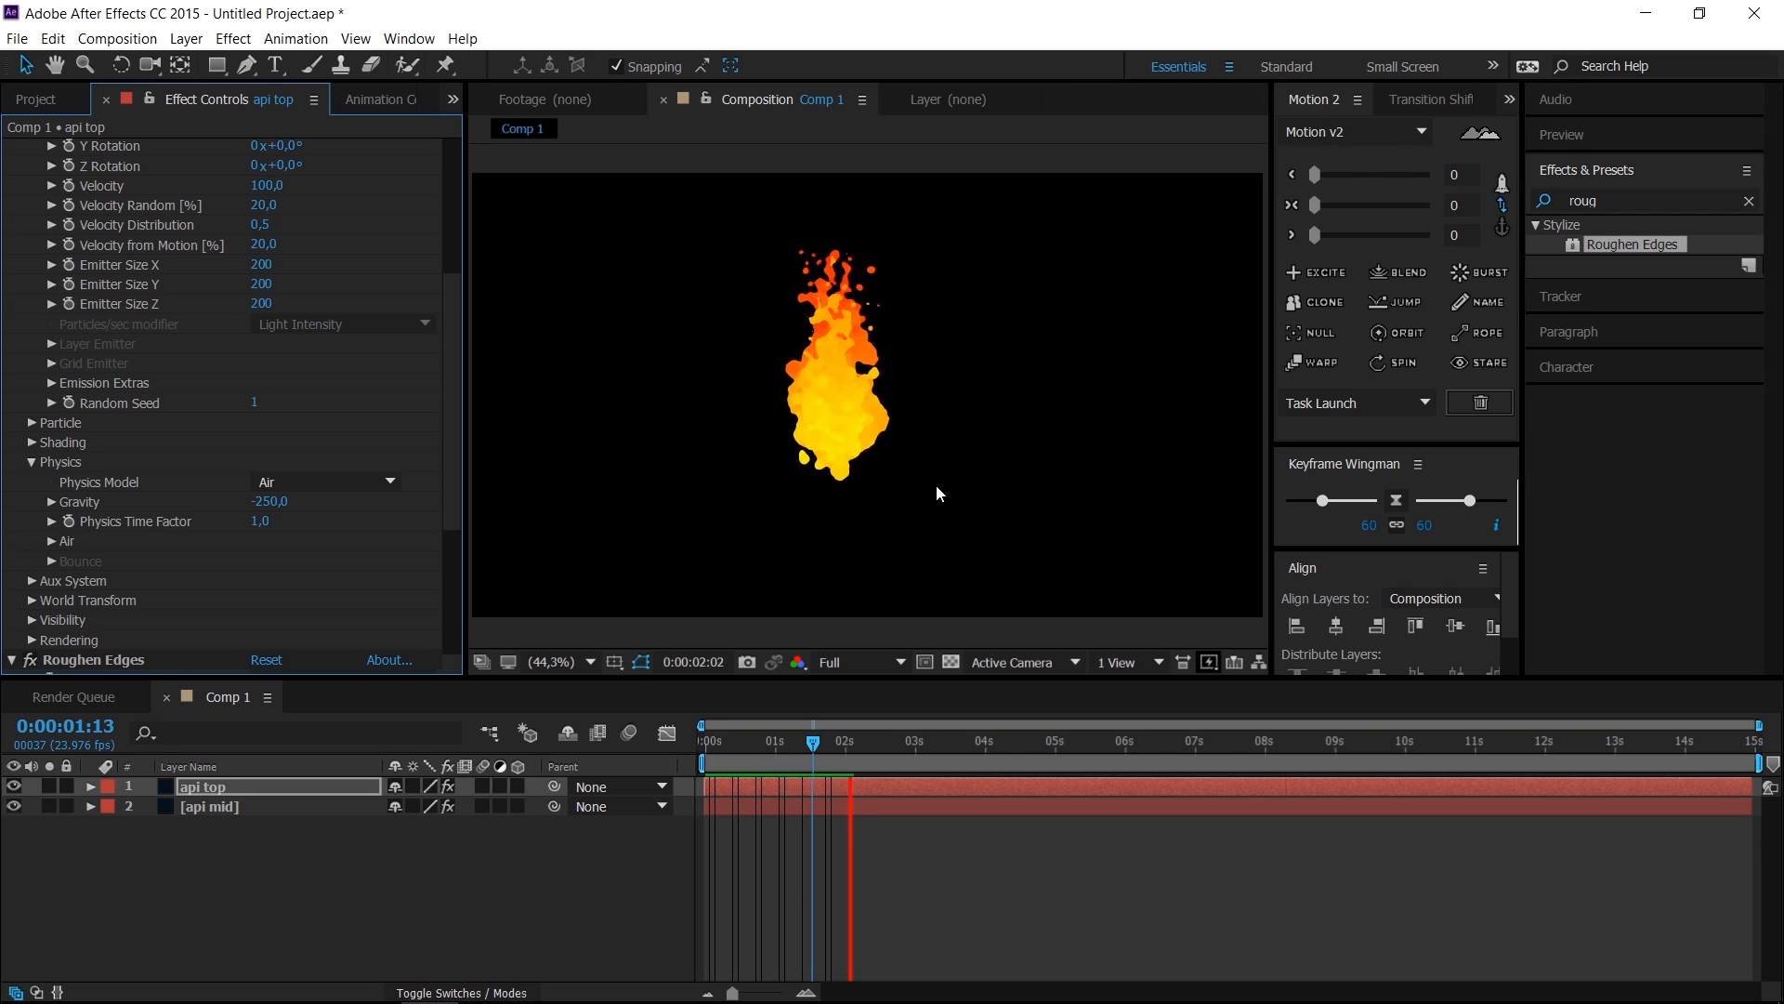
left_click(790, 741)
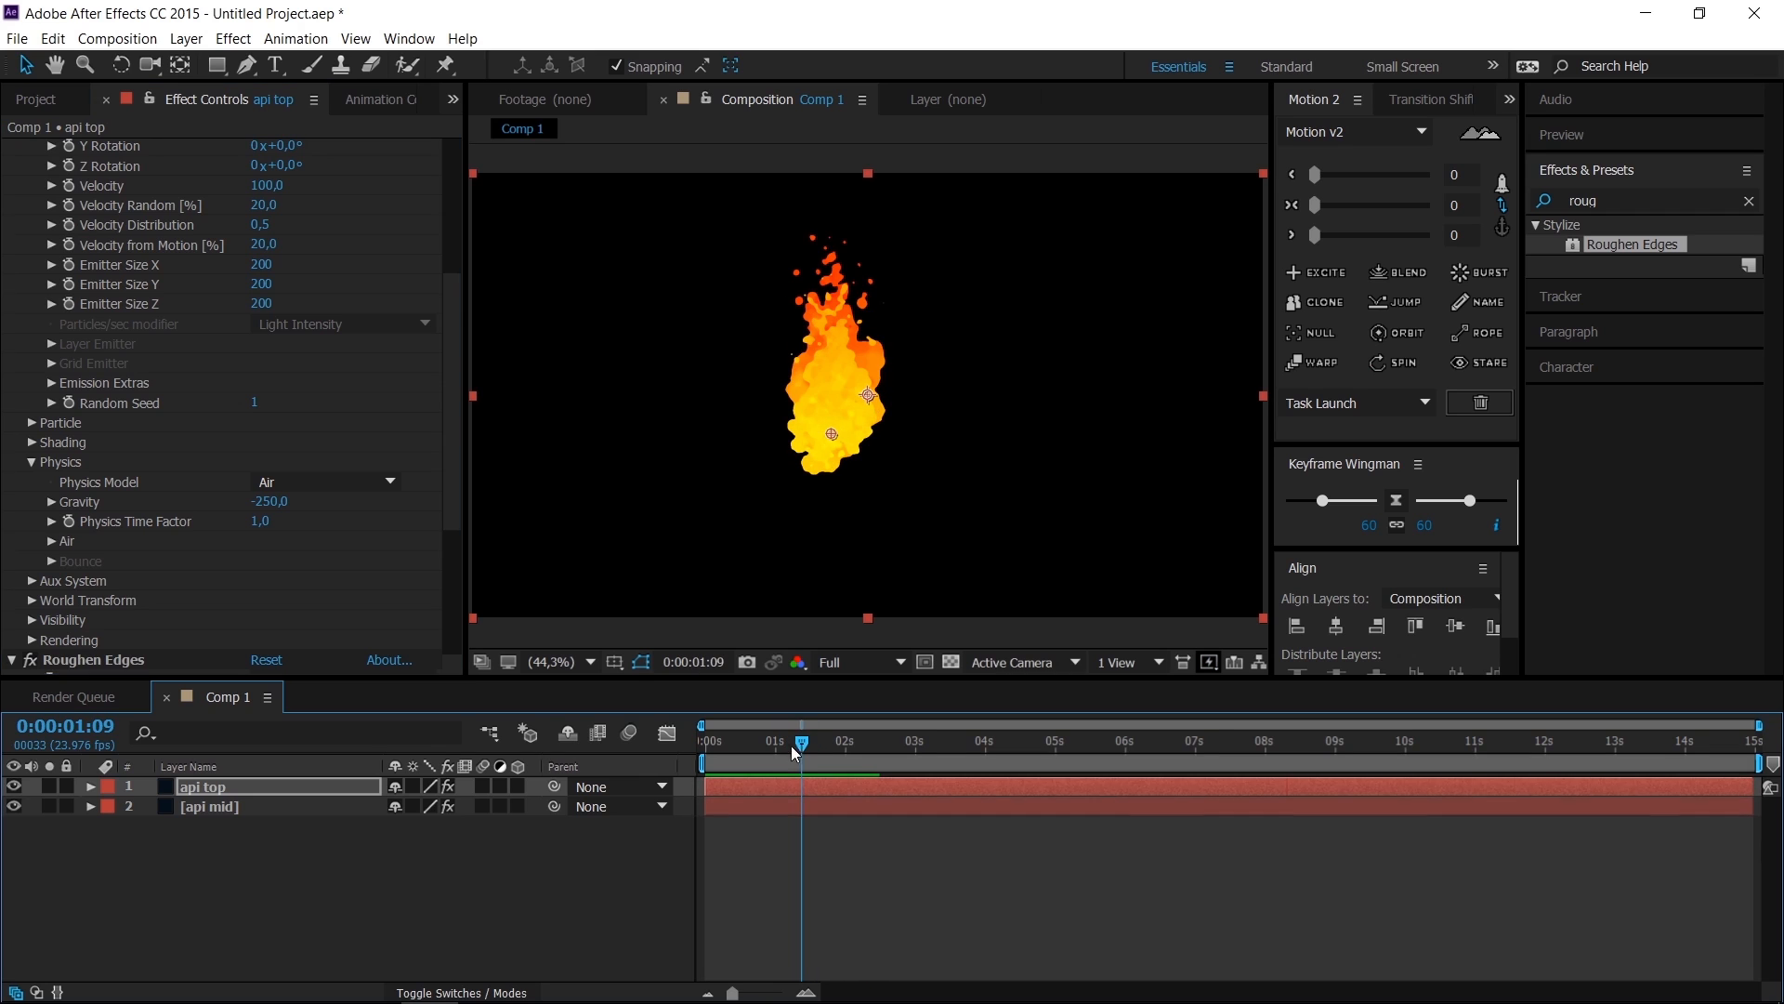
Step: Duplicate the "api mid" layer and rename the lowest copy "api bot"
left_click(187, 807)
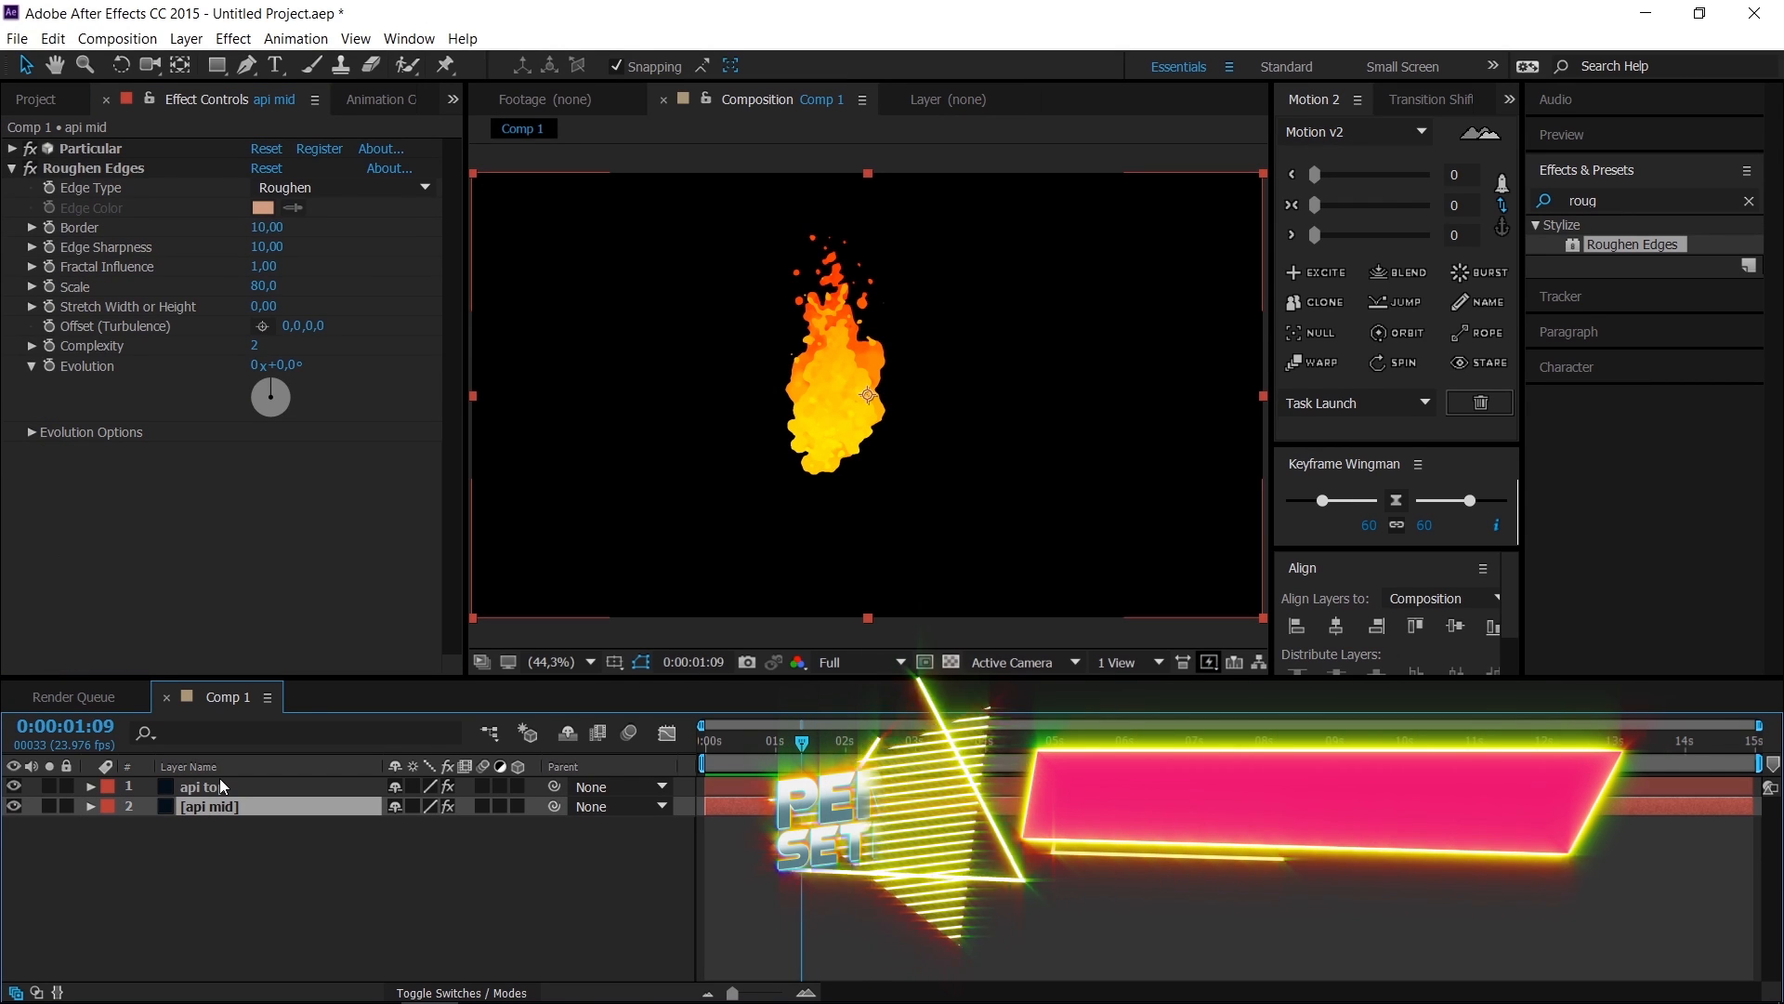
key("ctrl+d")
left_click(209, 826)
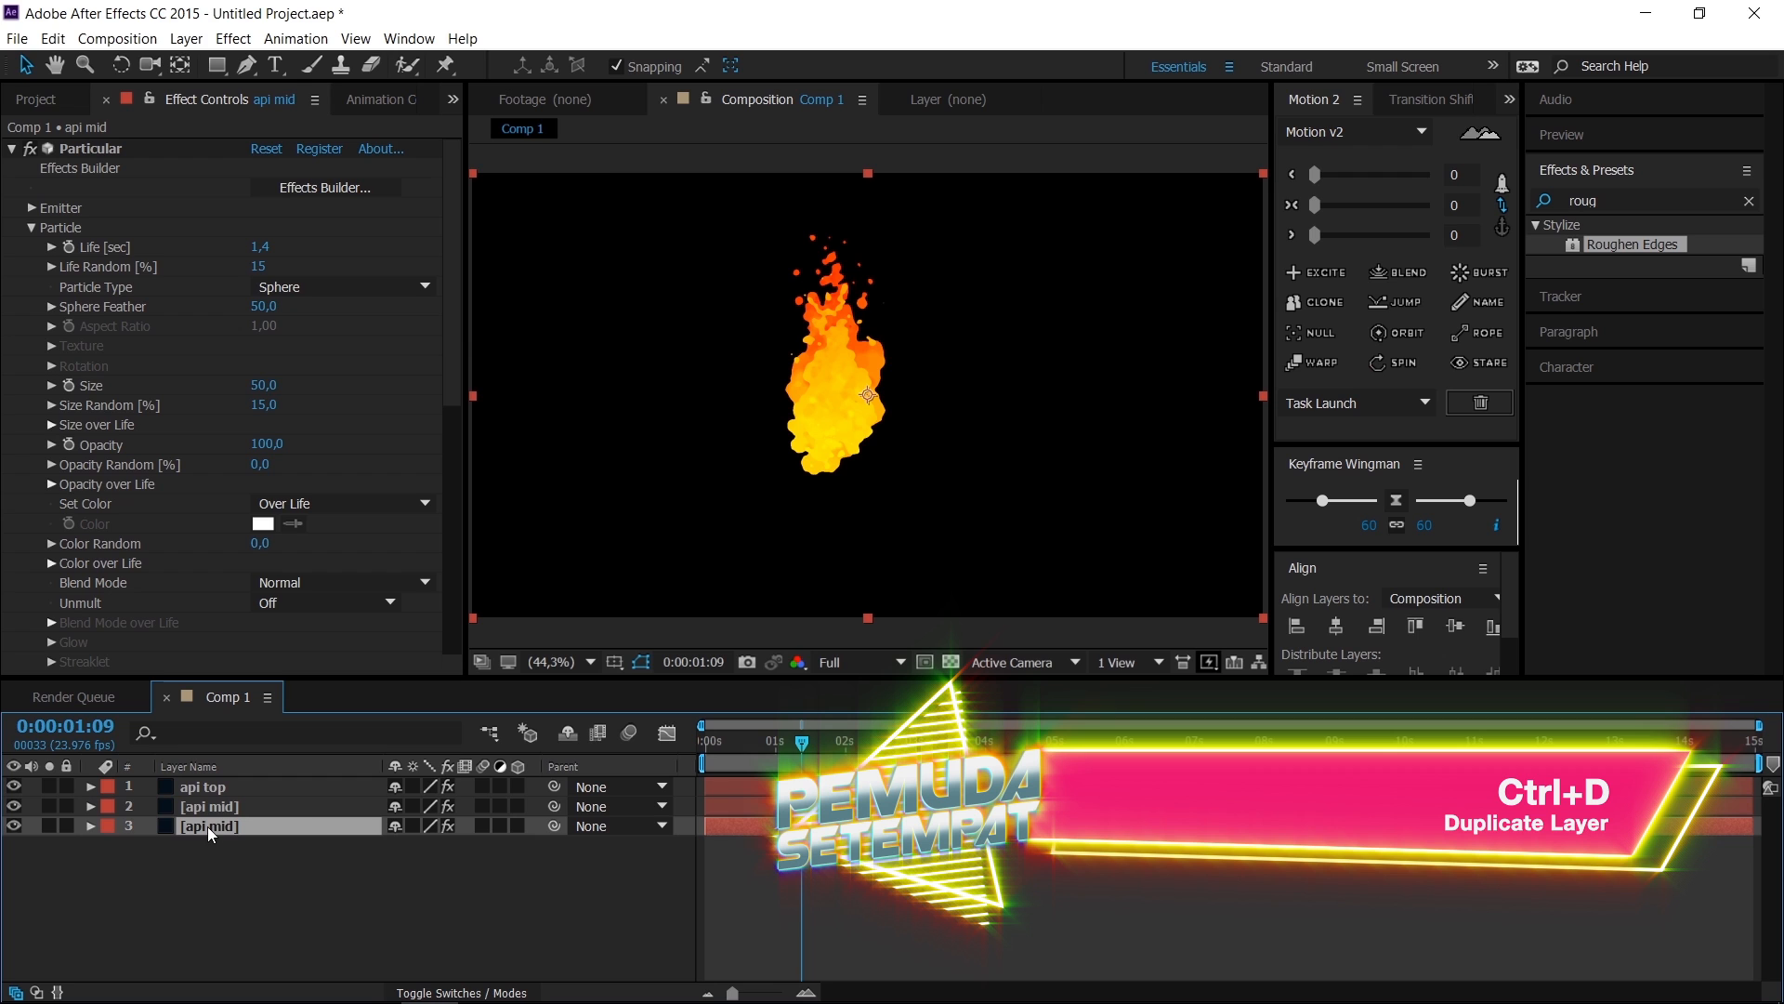
key("Return")
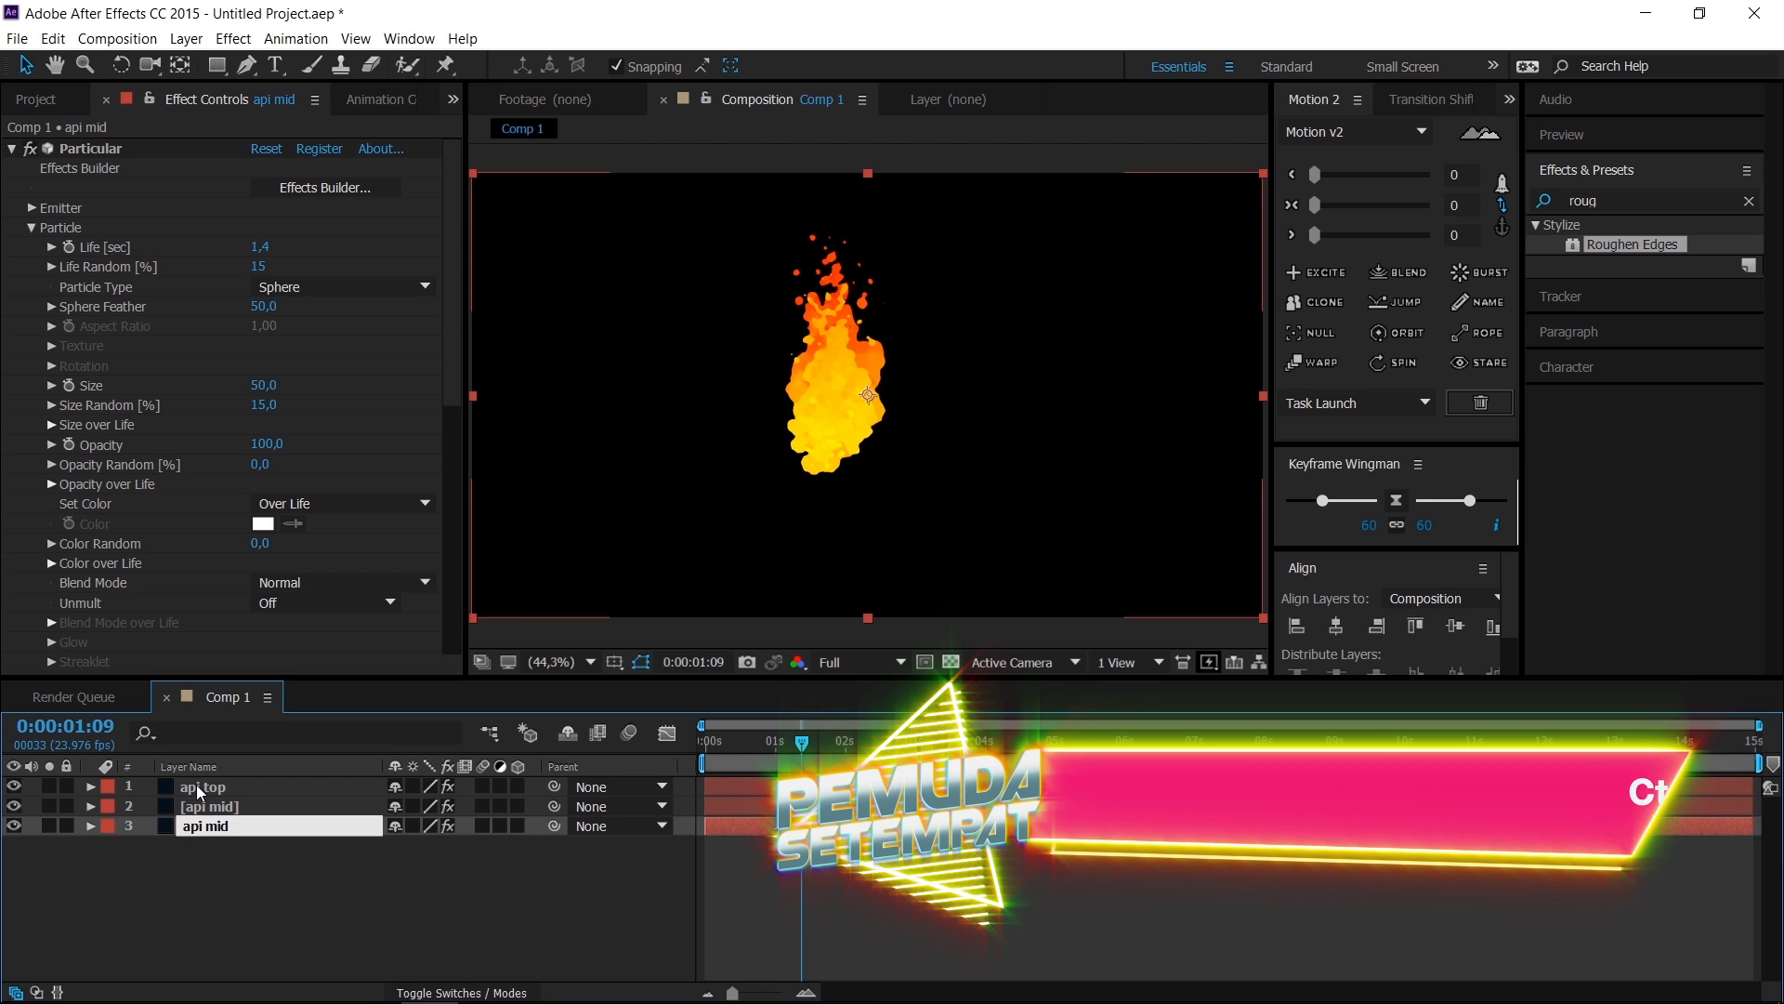
type("api bot")
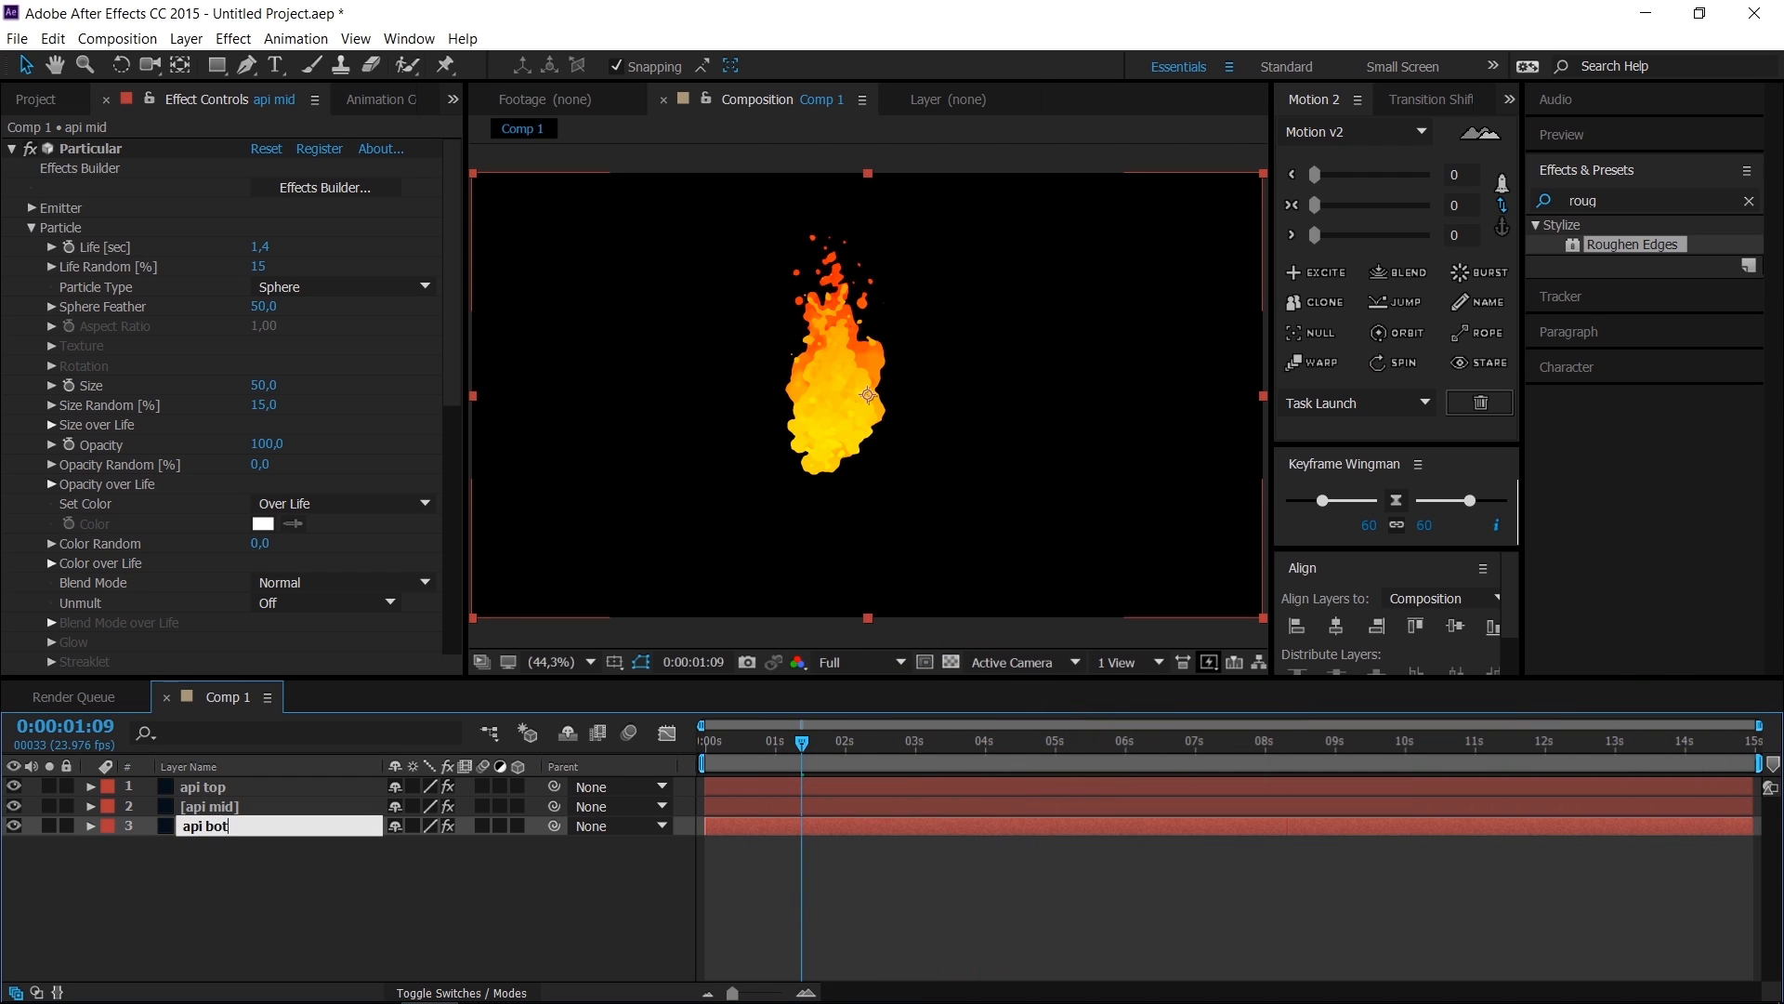
key("Return")
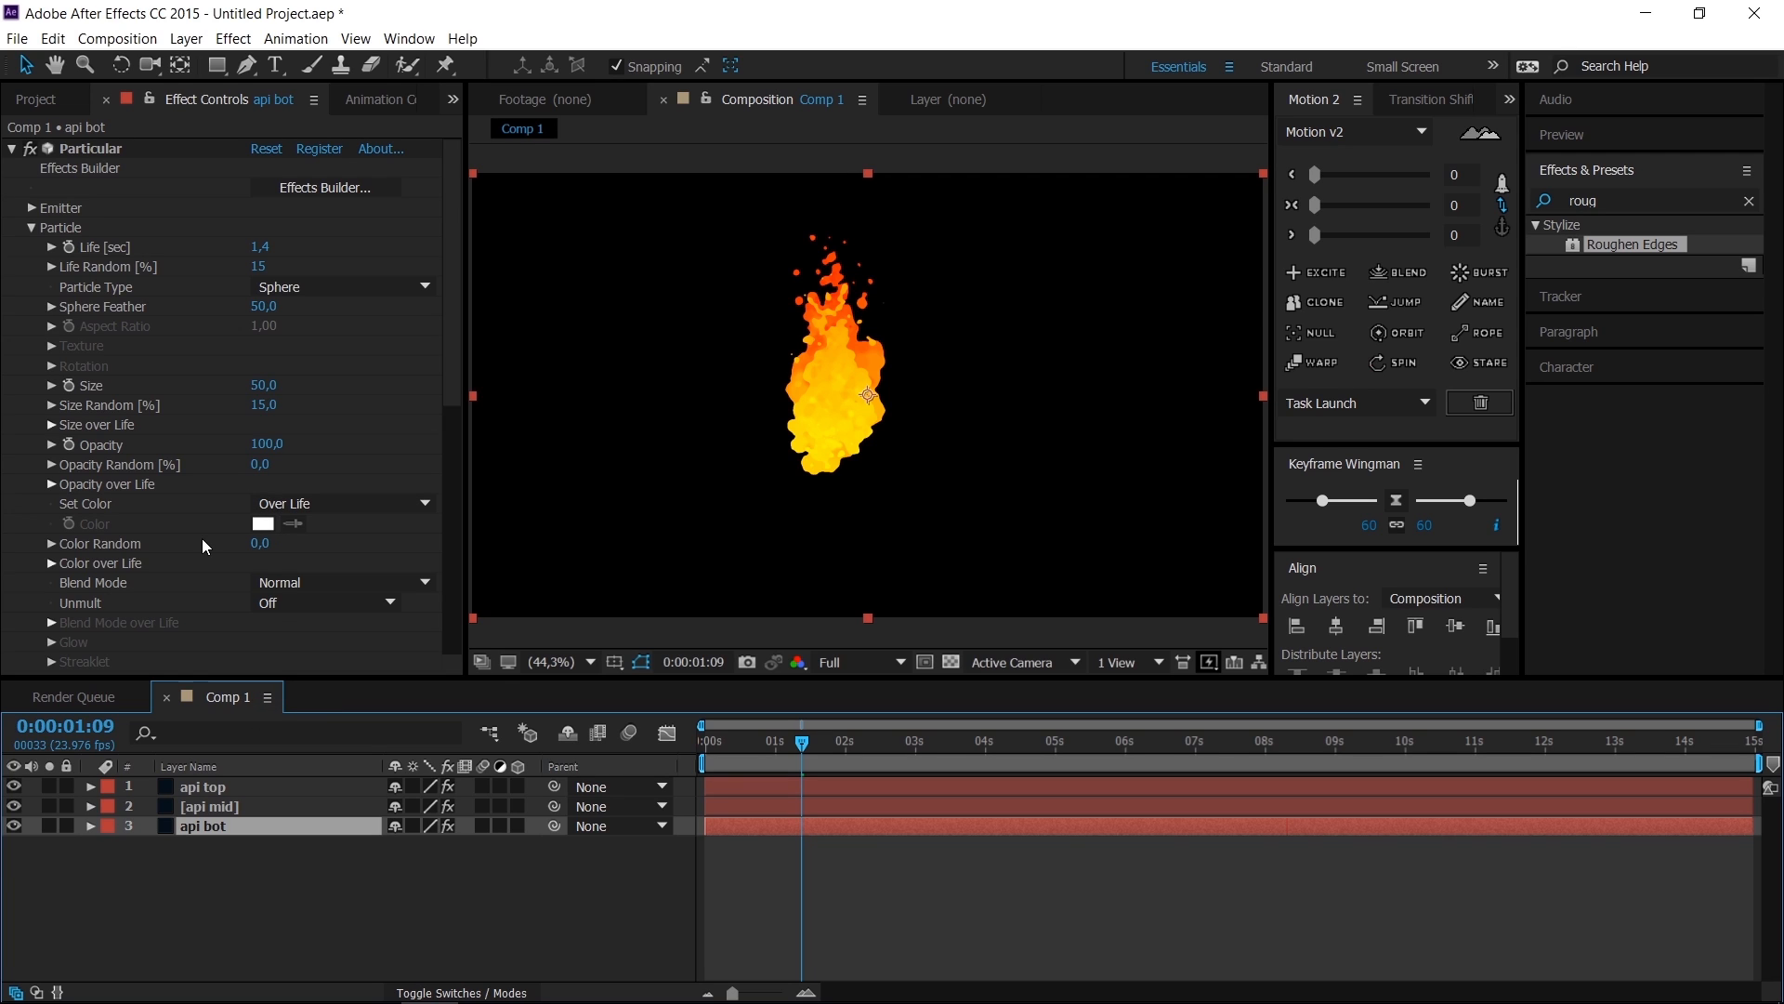
Step: Try a particle Size of 55 on the "api bot" layer and raise it to 60
left_click(264, 385)
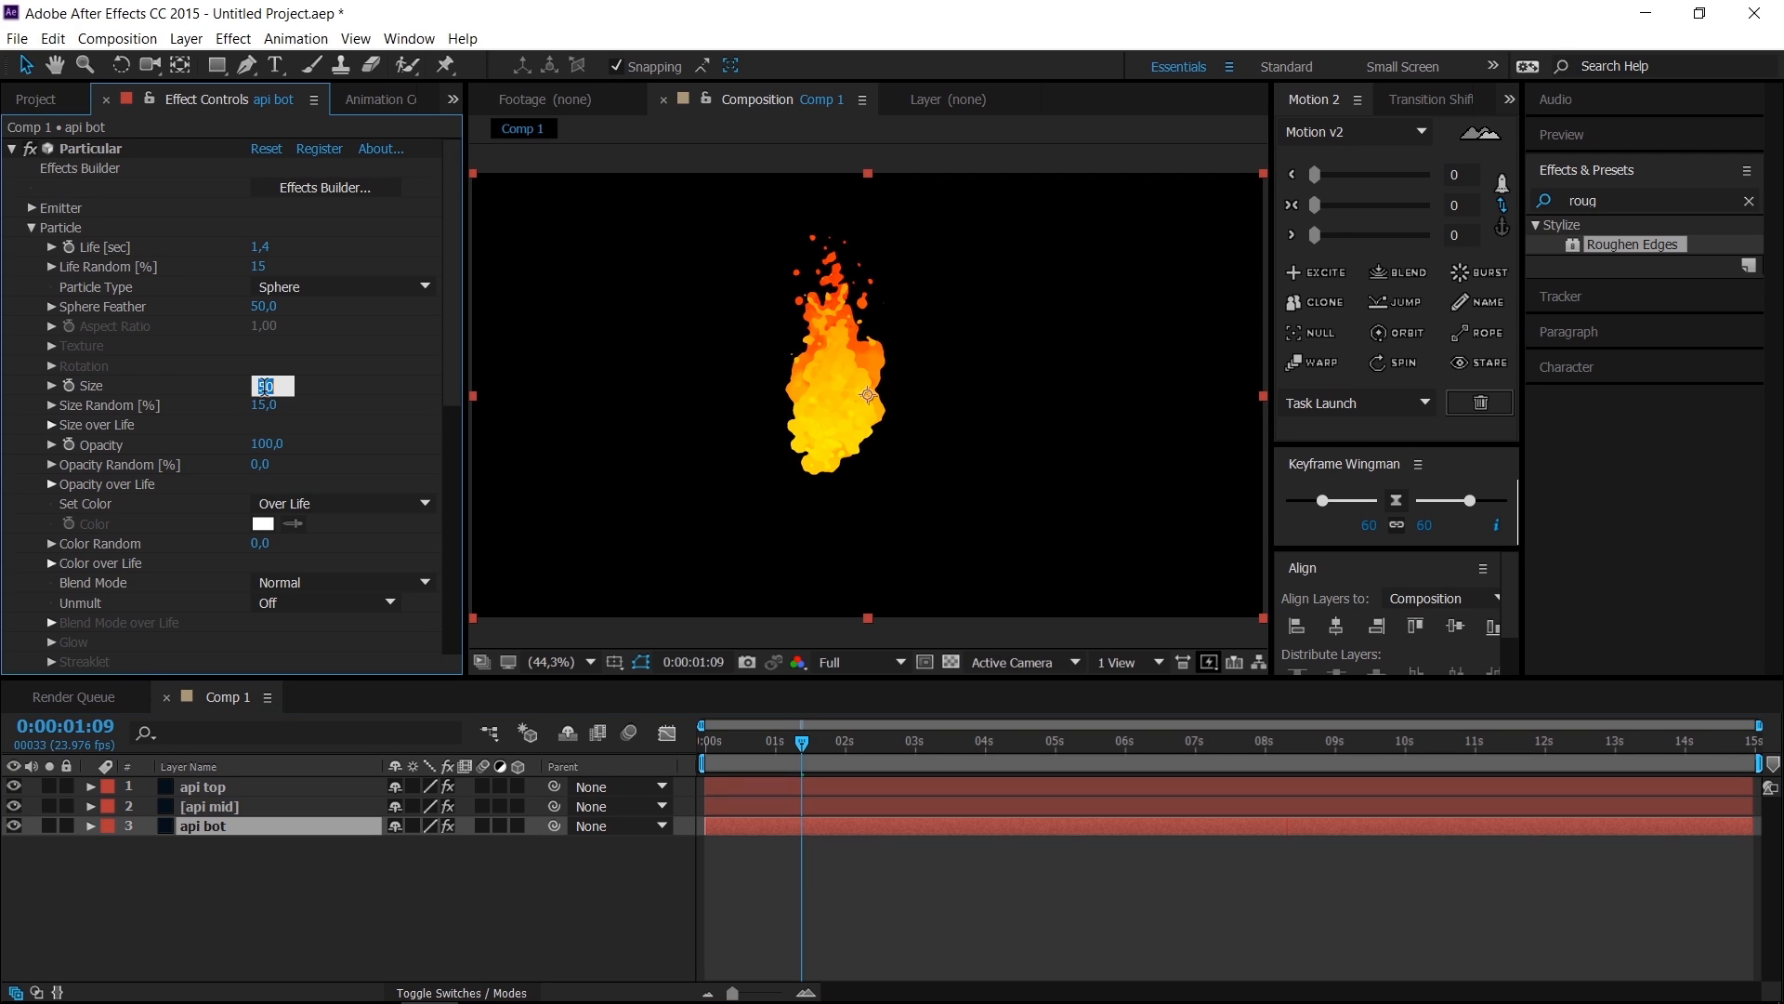
type("55")
key("Return")
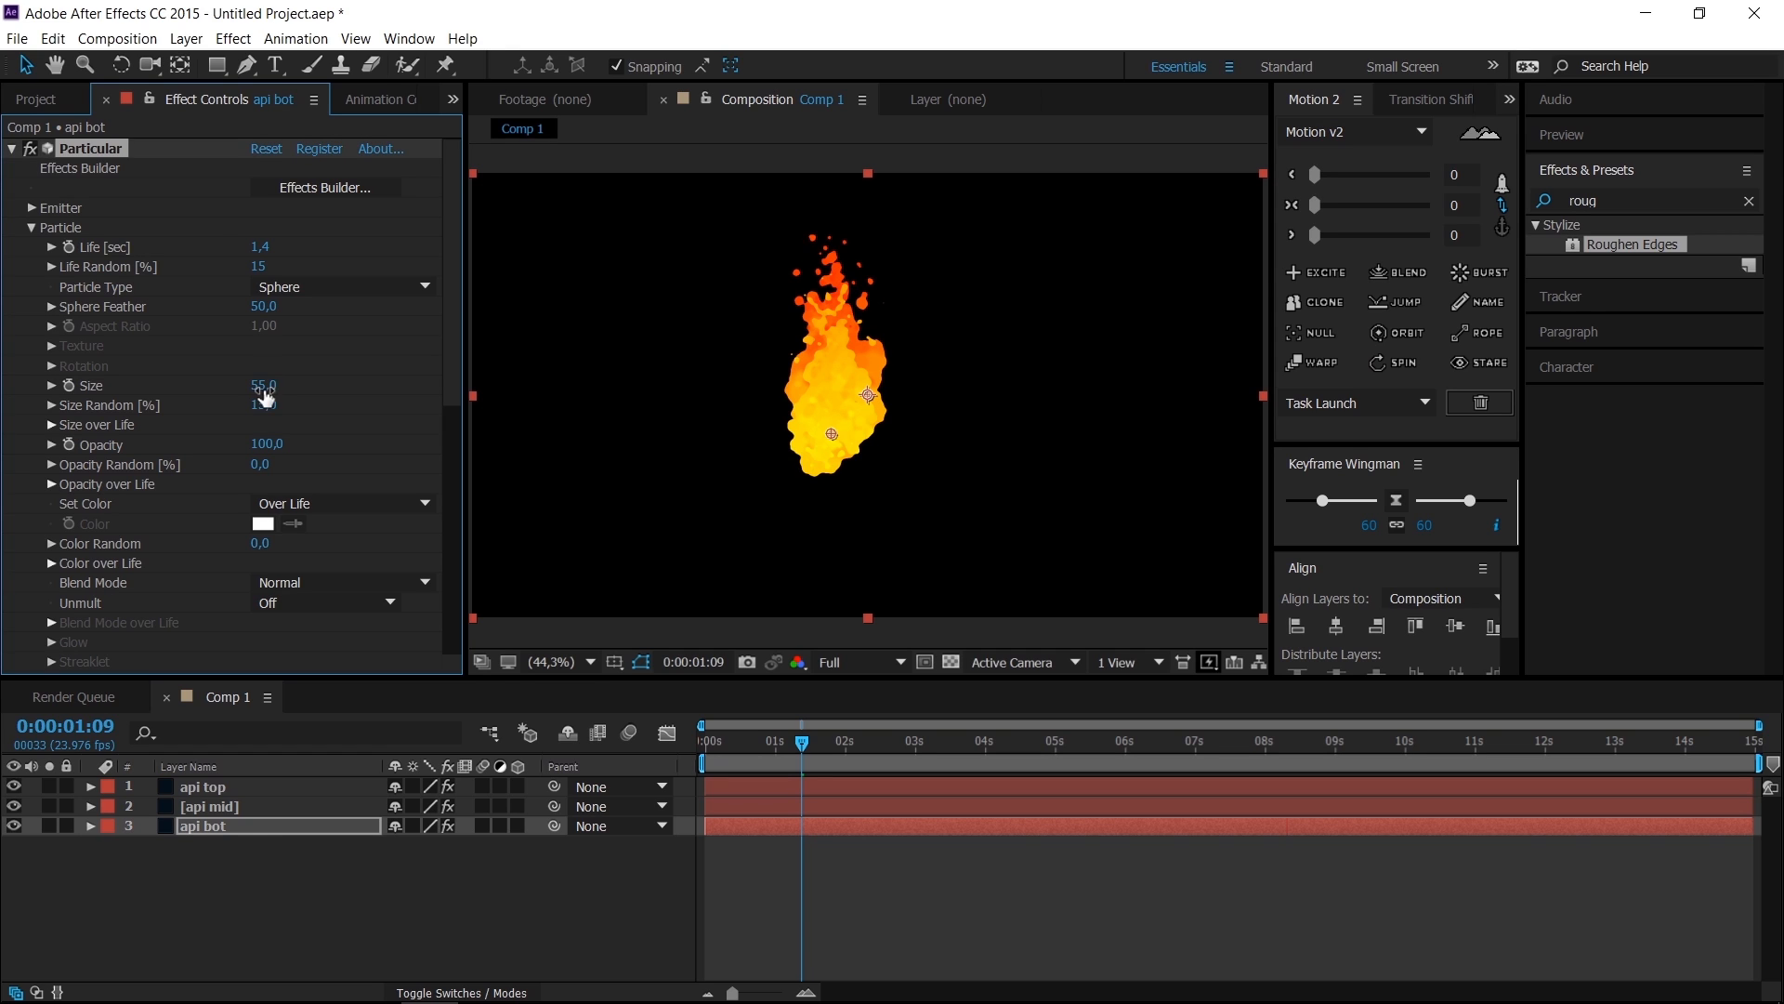
left_click(266, 385)
type("60")
key("Return")
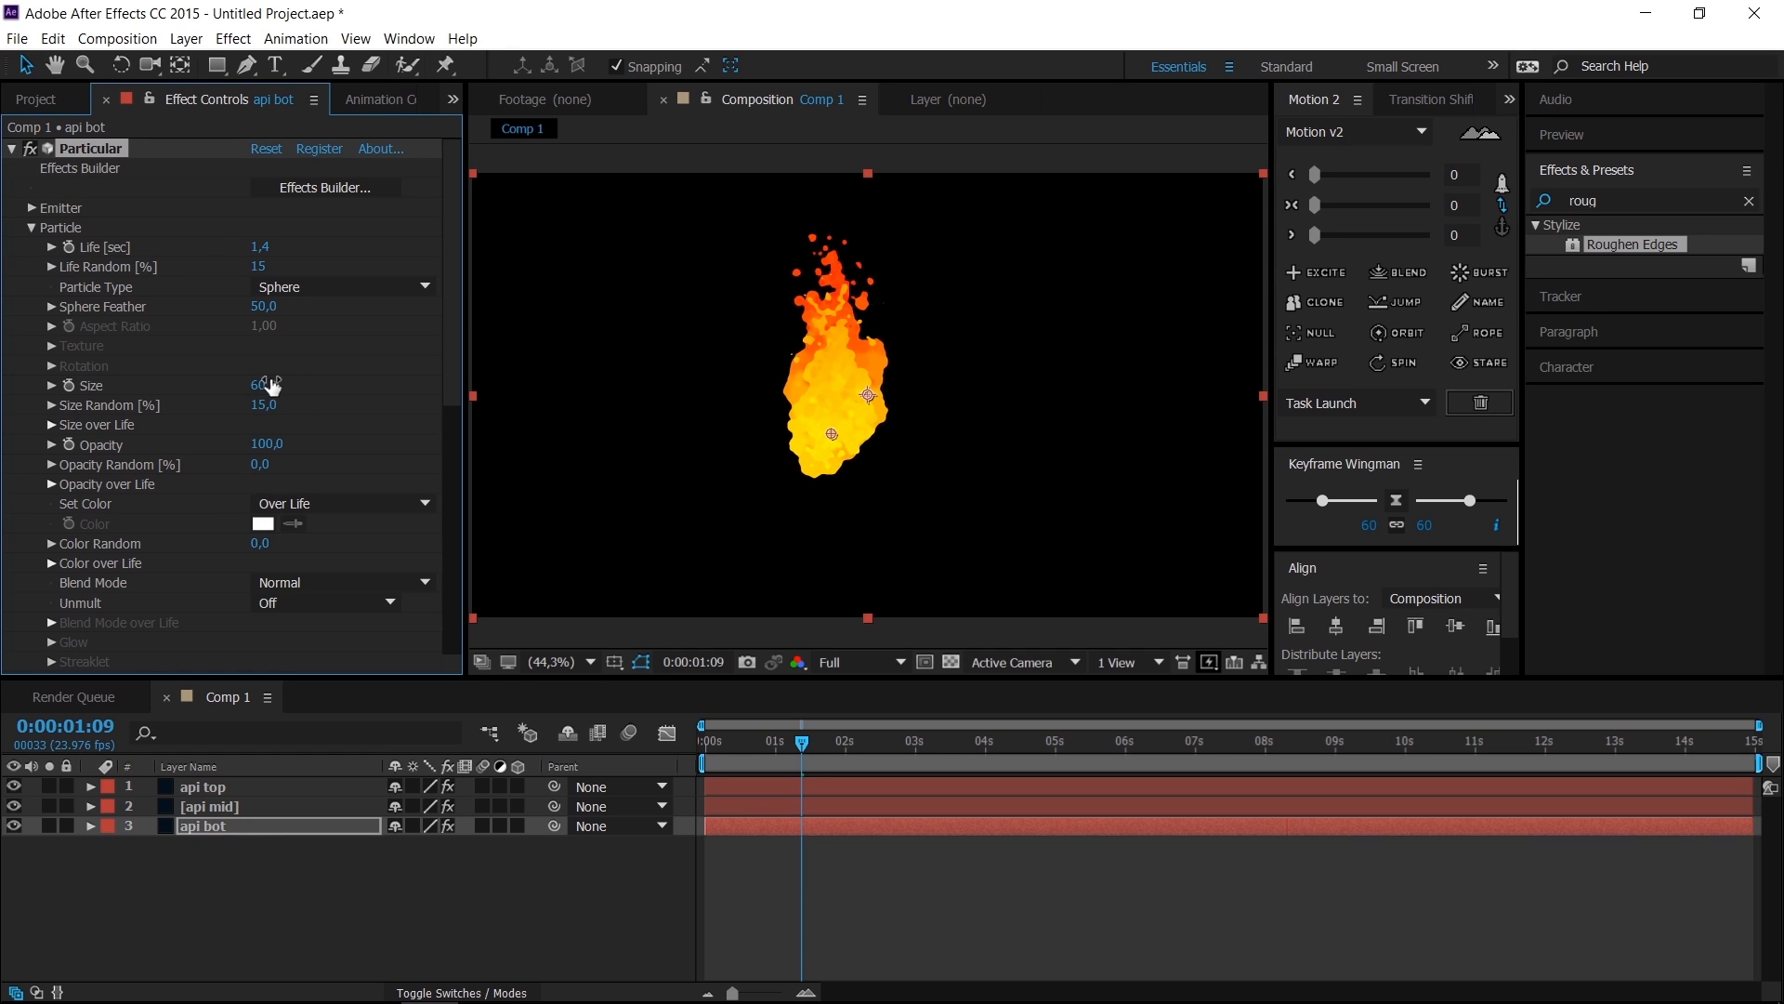
Step: Change the start color of the "api bot" Color over Life ramp from yellow to orange FF7000
left_click(36, 225)
left_click(33, 212)
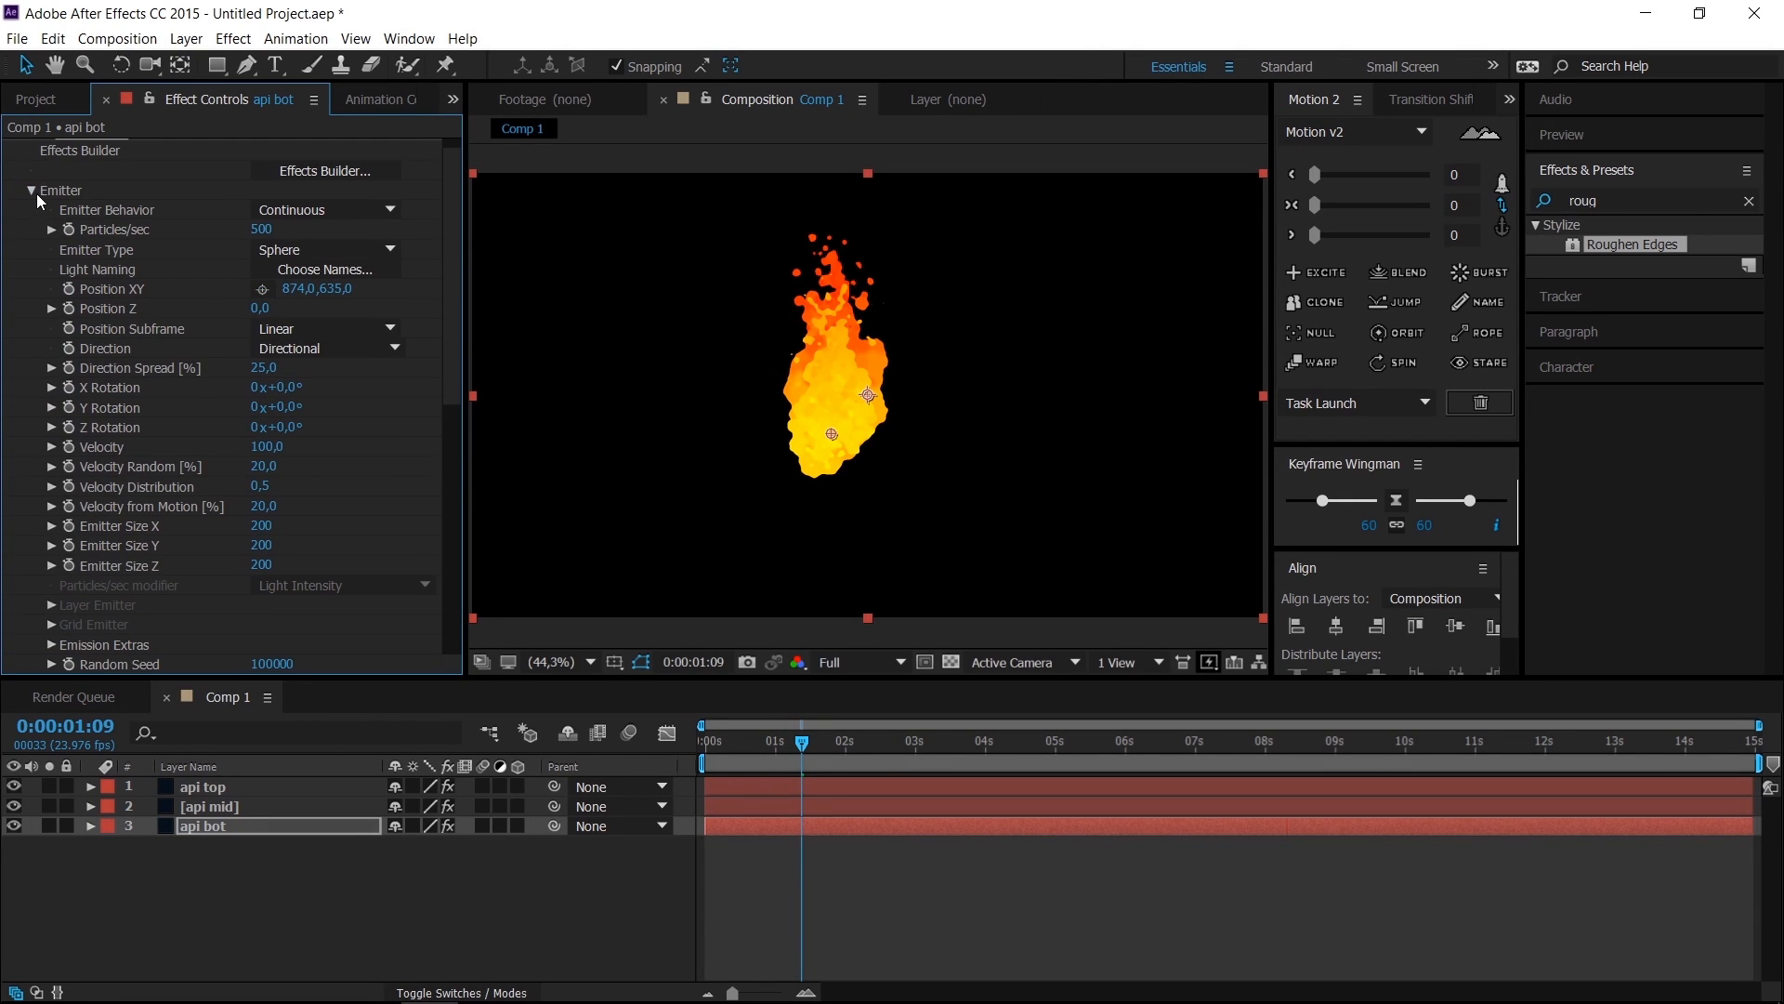
left_click(32, 190)
left_click(32, 210)
scroll(189, 444, "down", 3)
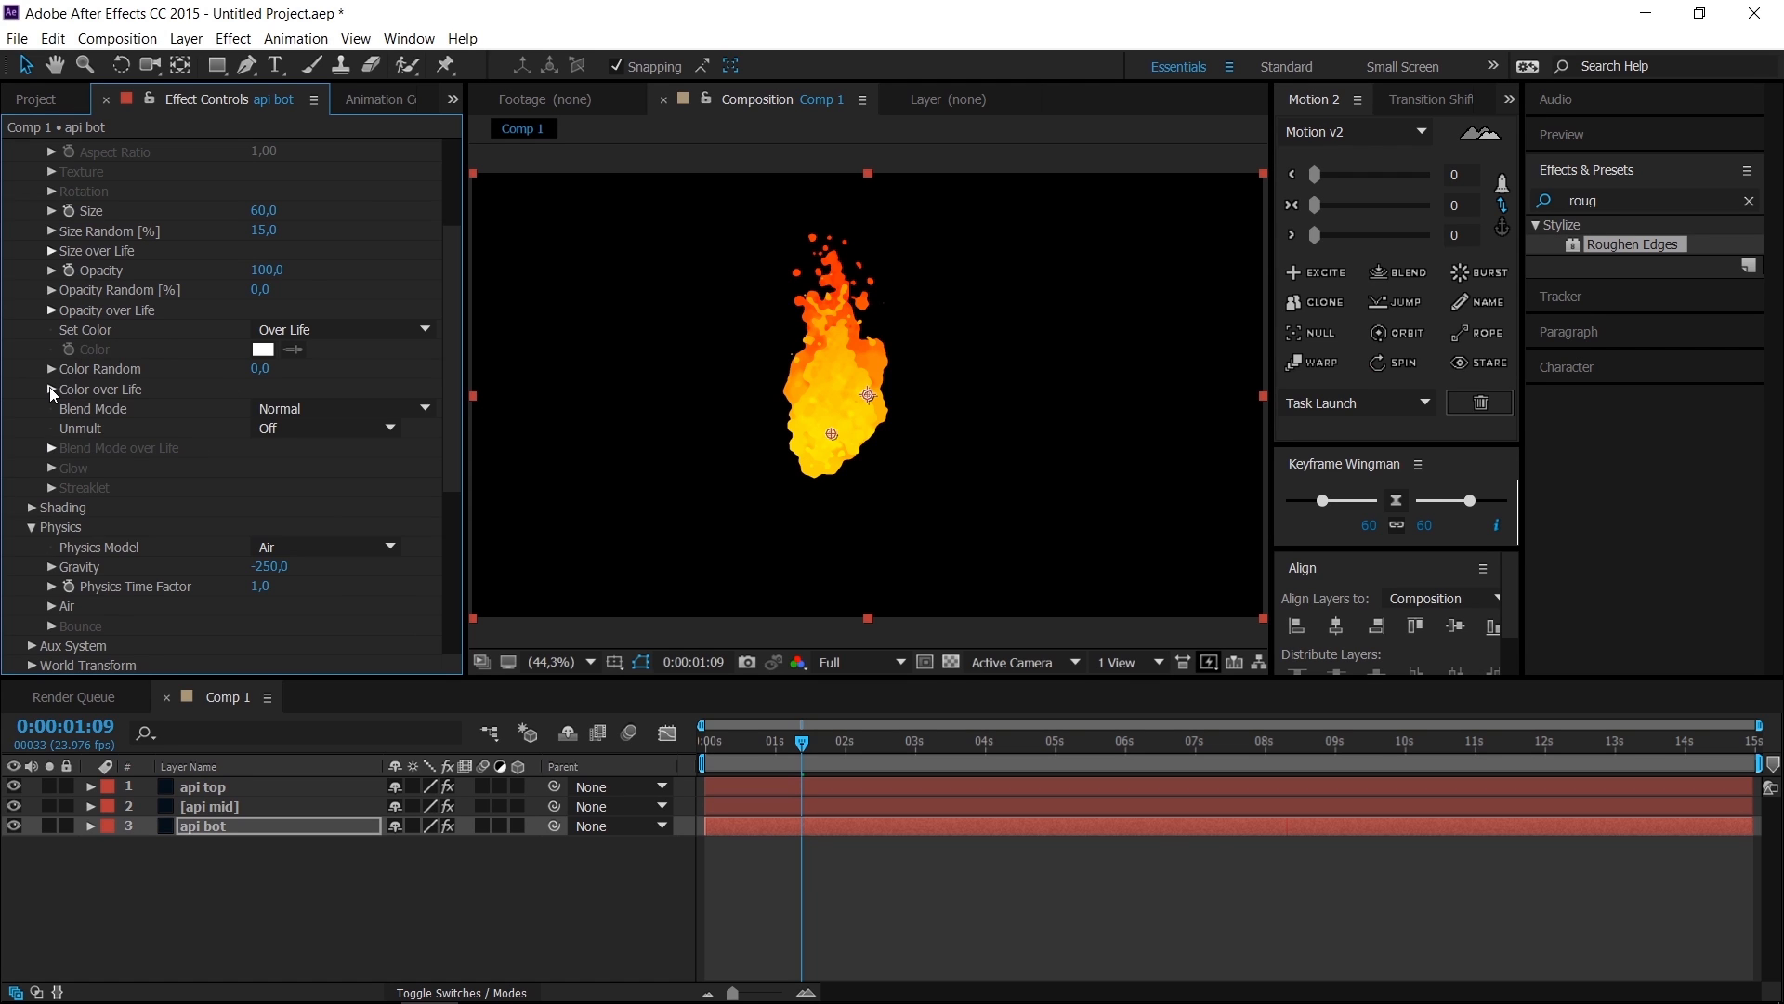
left_click(51, 390)
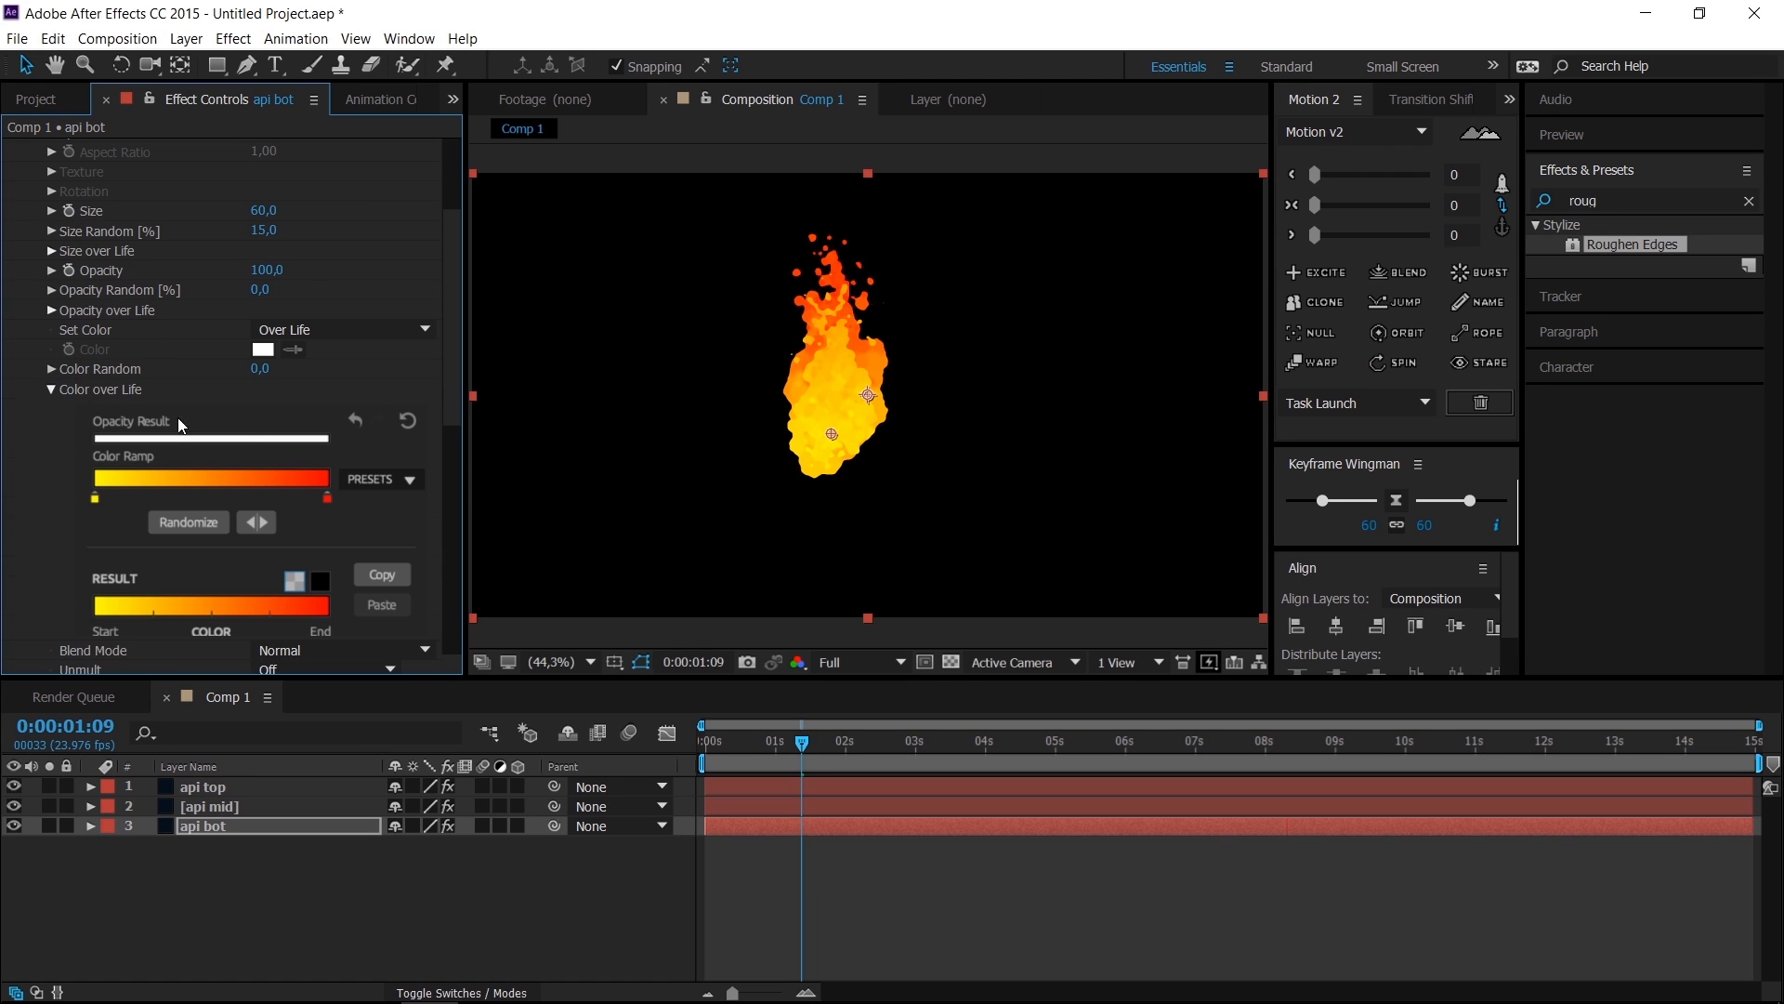
double_click(96, 501)
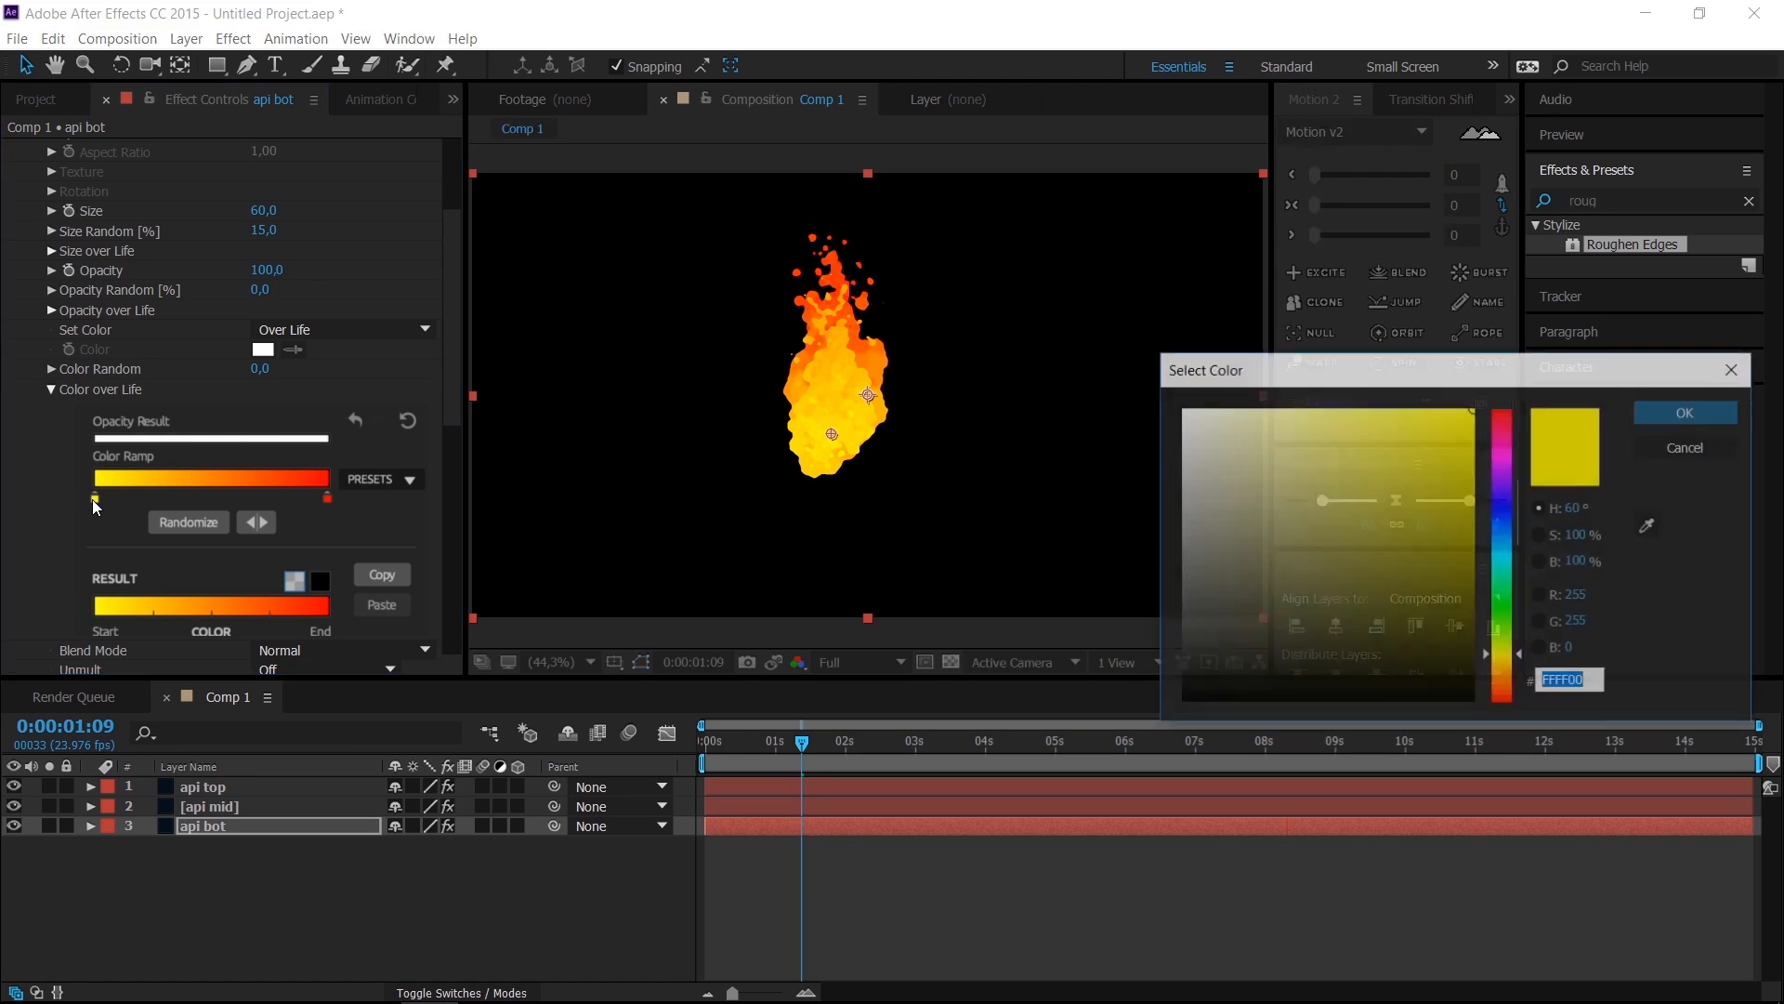
left_click(1502, 665)
left_click_drag(1503, 665, 1501, 682)
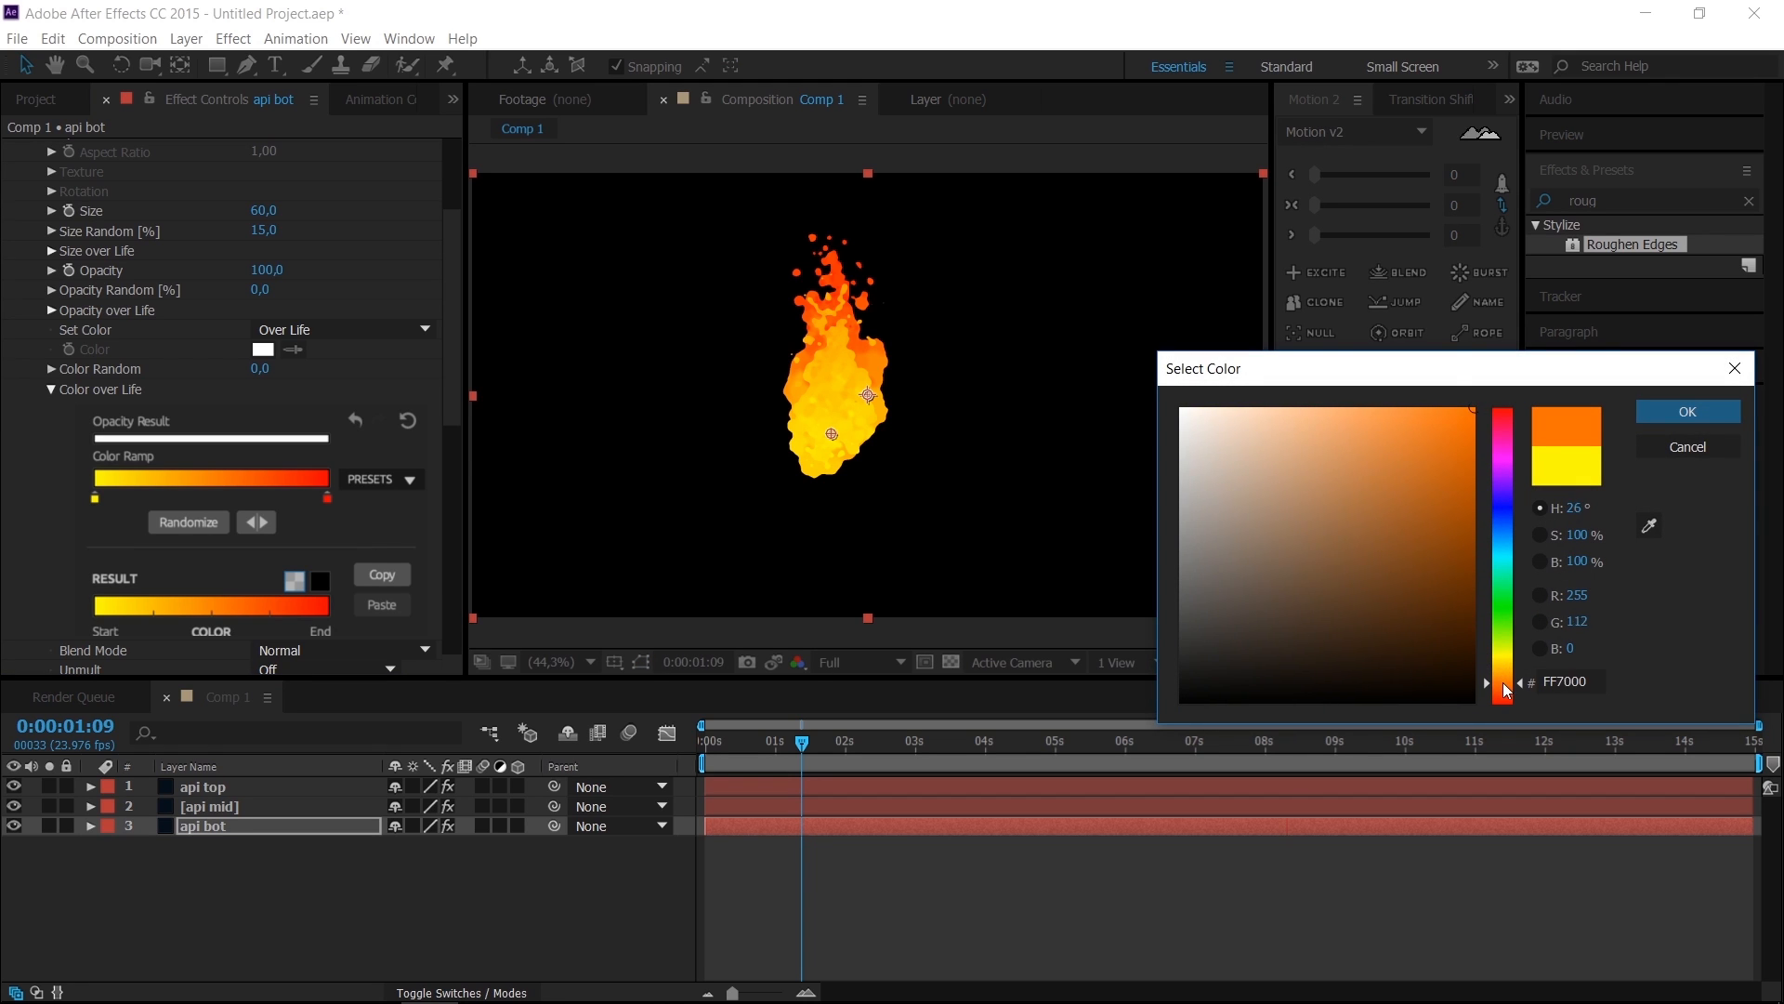
left_click(1705, 417)
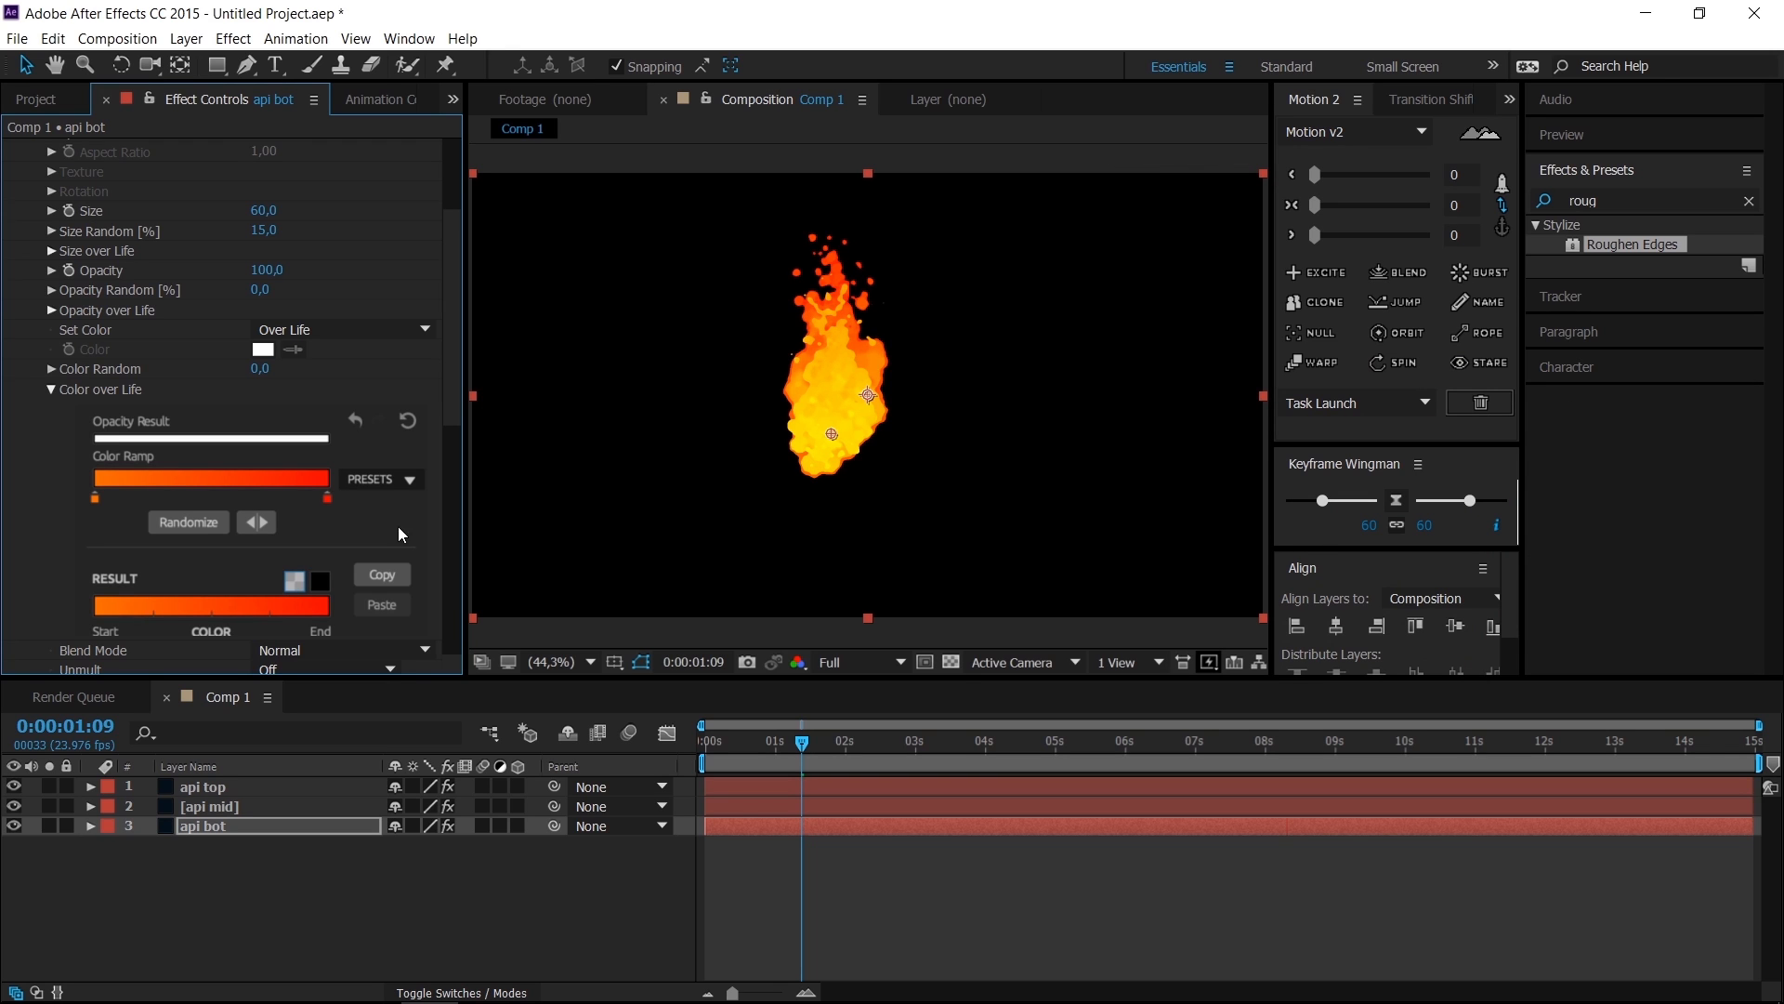
Step: Set the emitter's Random Seed to 2 on the "api bot" layer
scroll(318, 543, "up", 5)
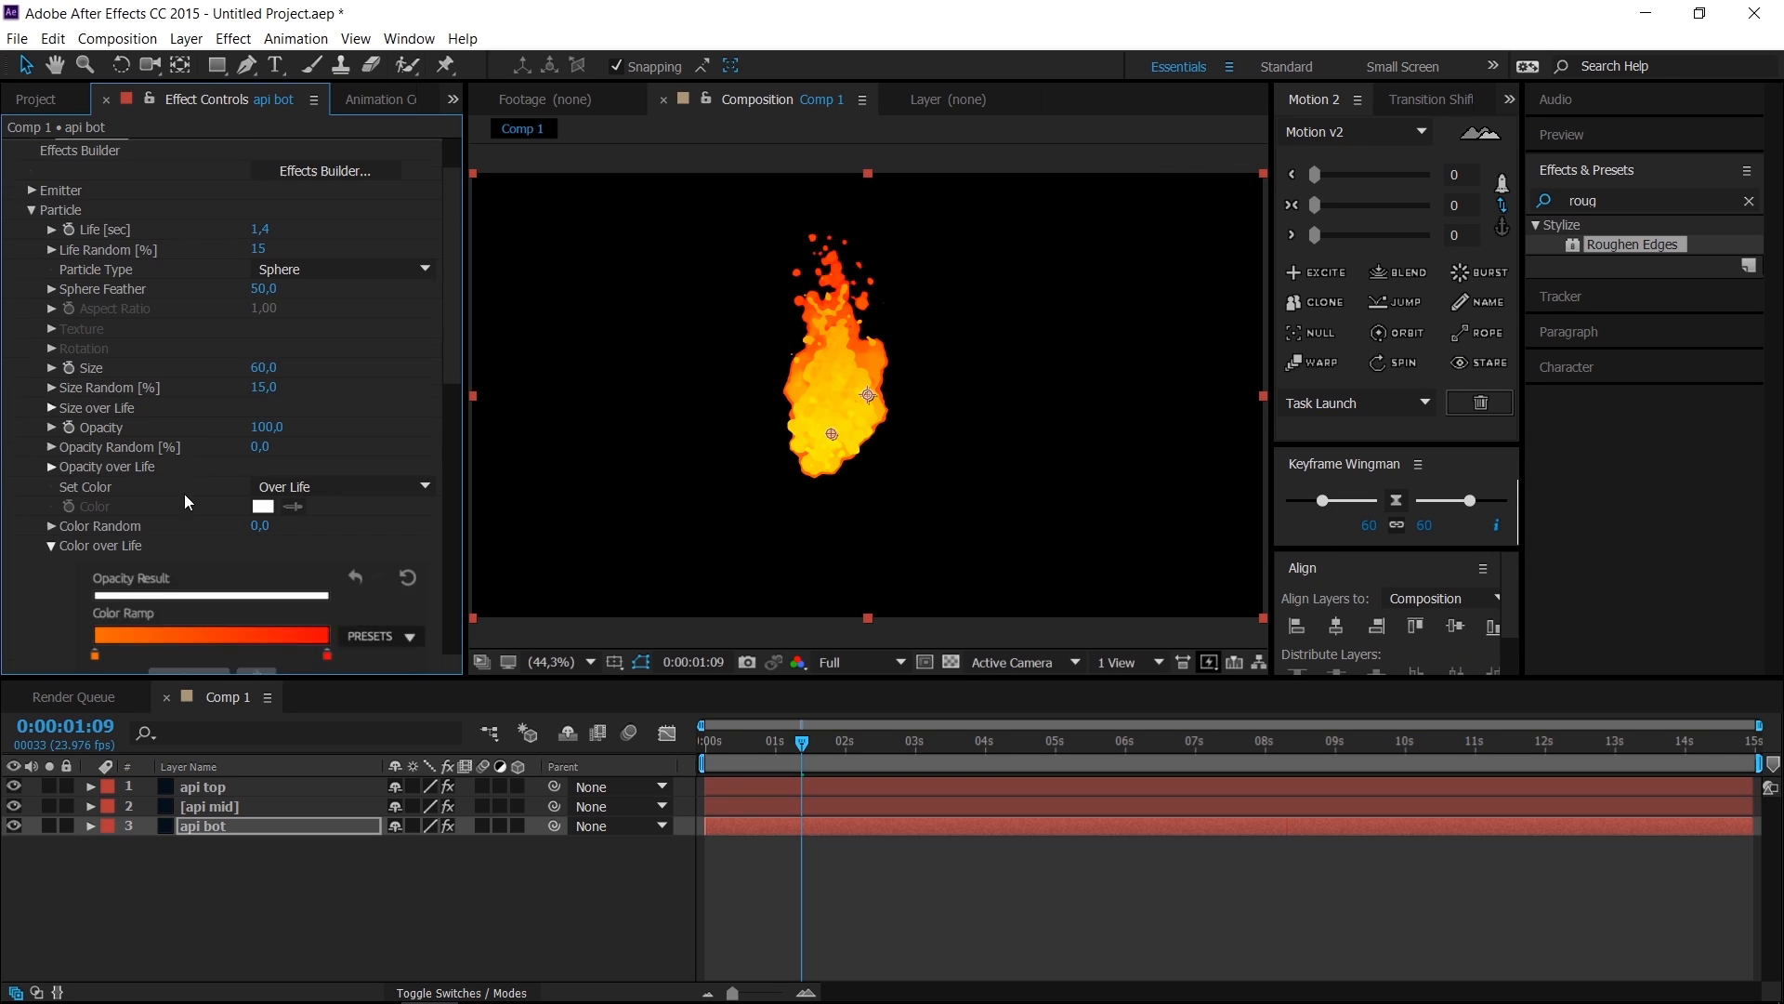
left_click(30, 207)
scroll(227, 420, "down", 4)
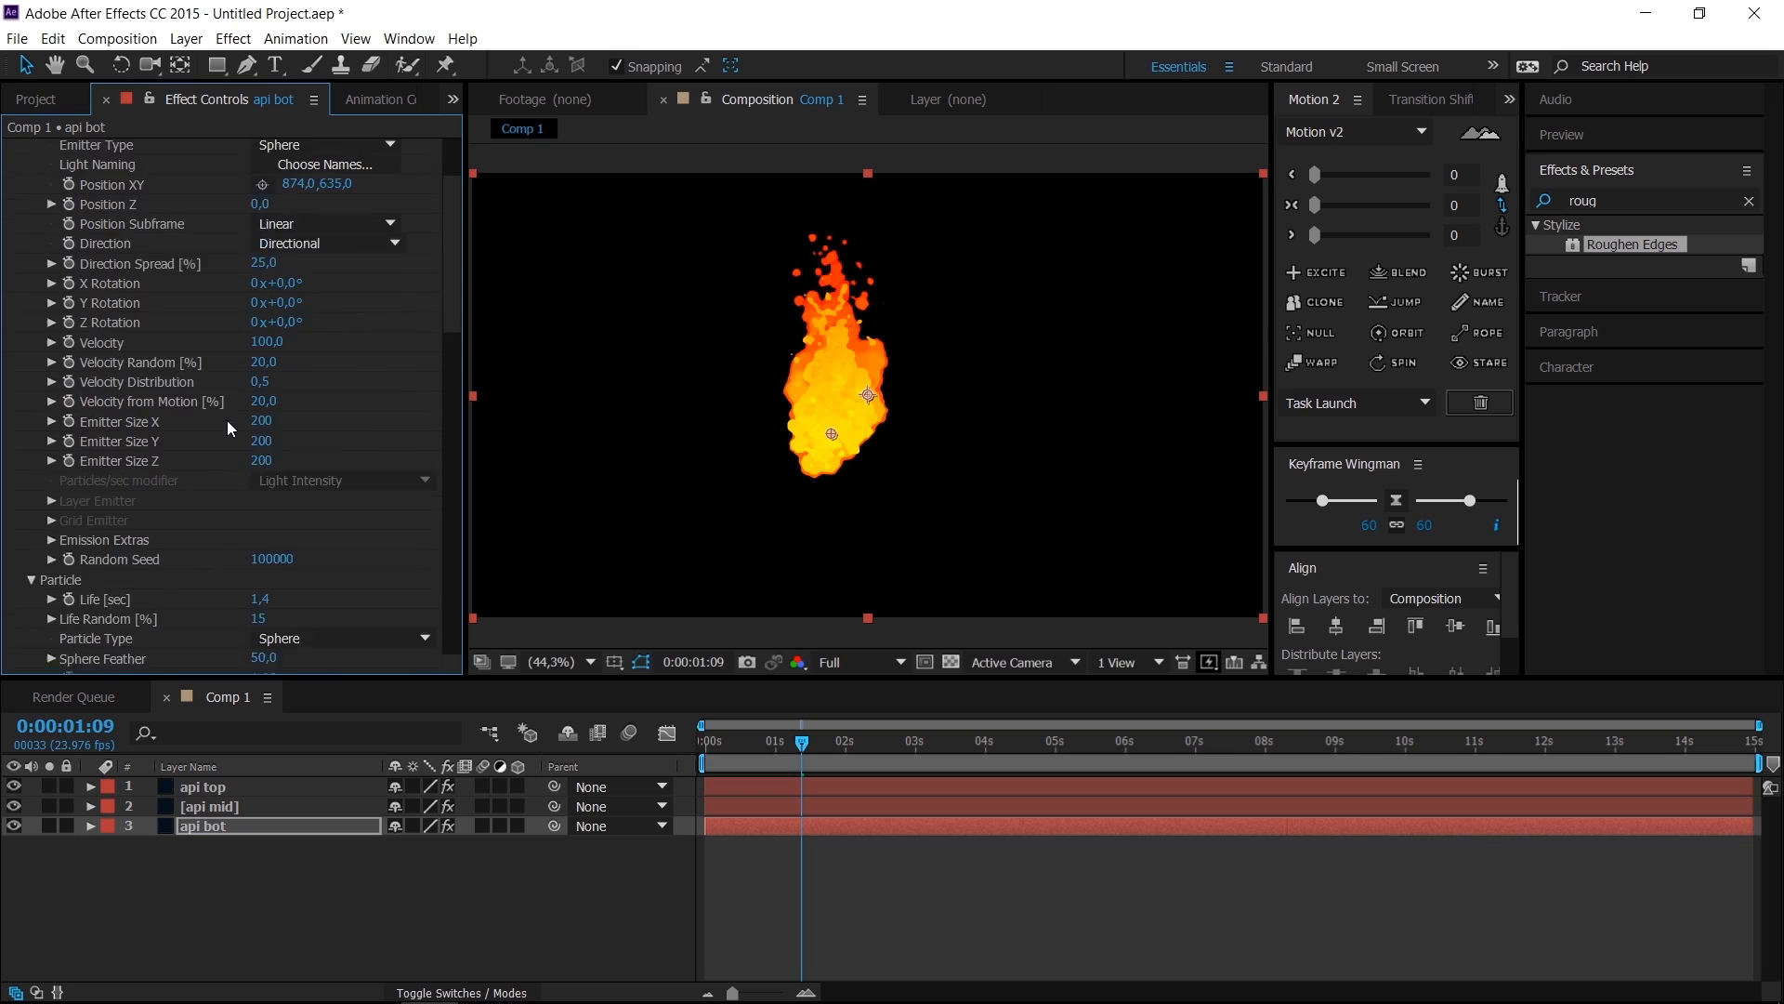
left_click(269, 507)
type("2")
key("Return")
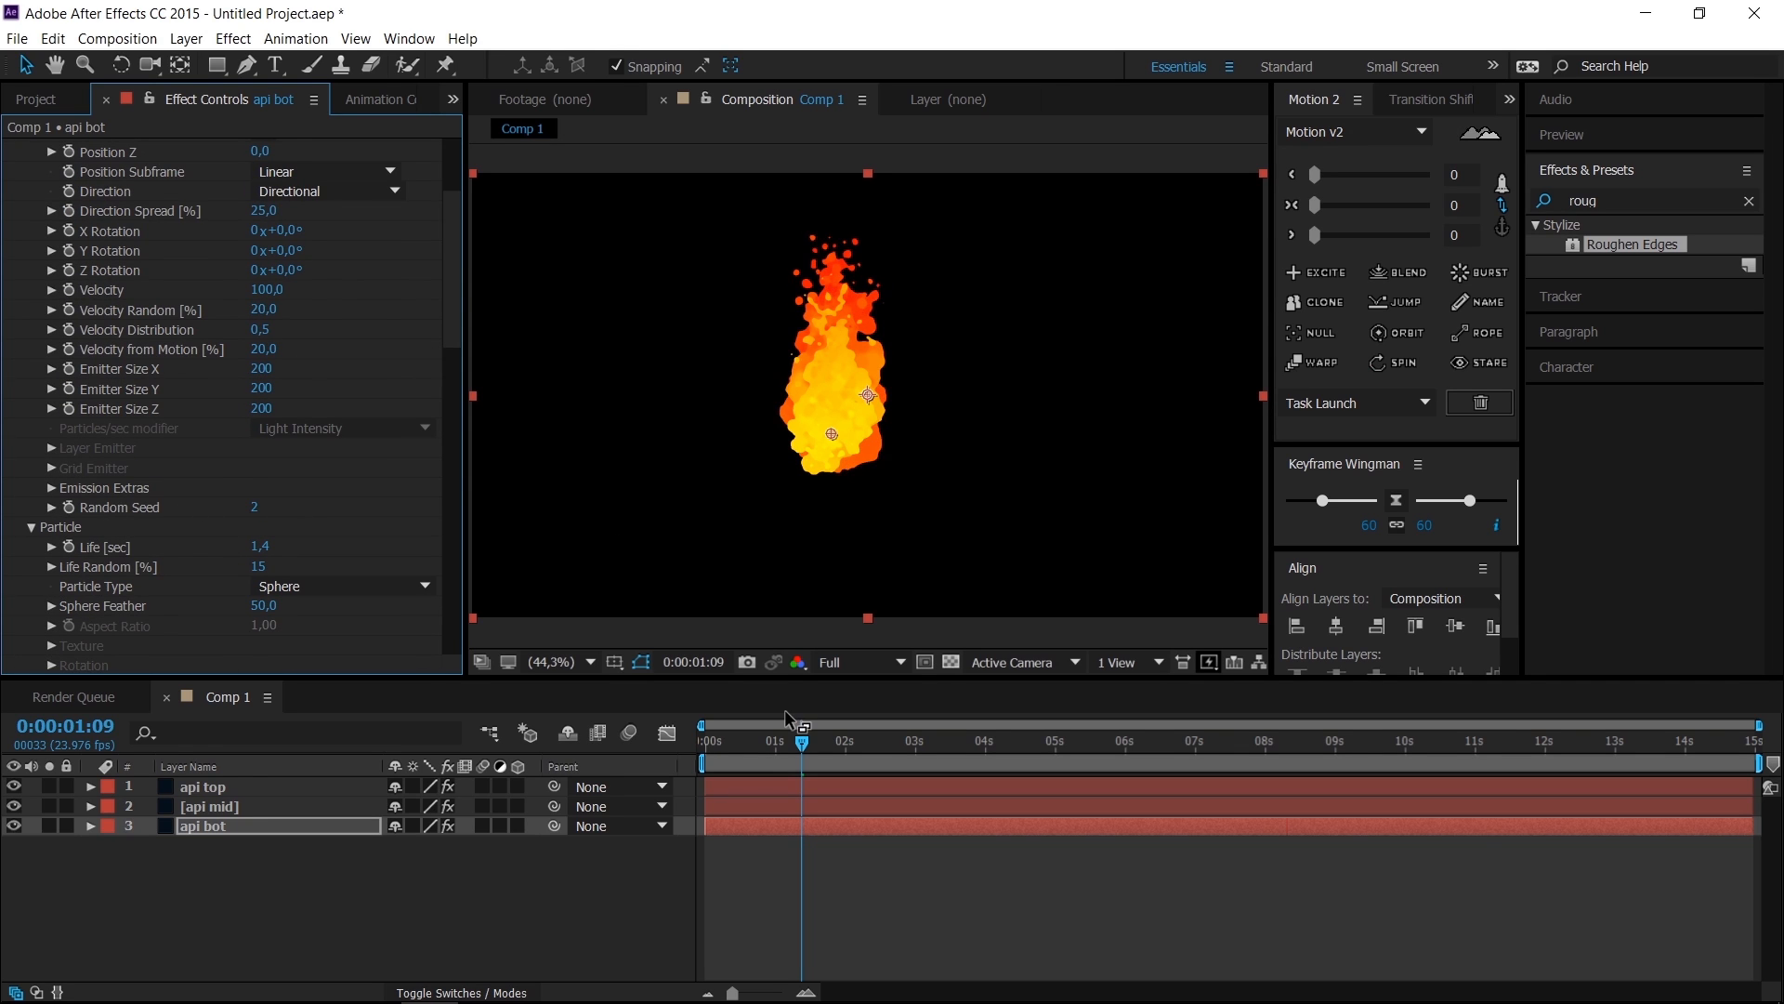
Step: Preview the layered flame animation and park the playhead at 0:00:02:22
key("space")
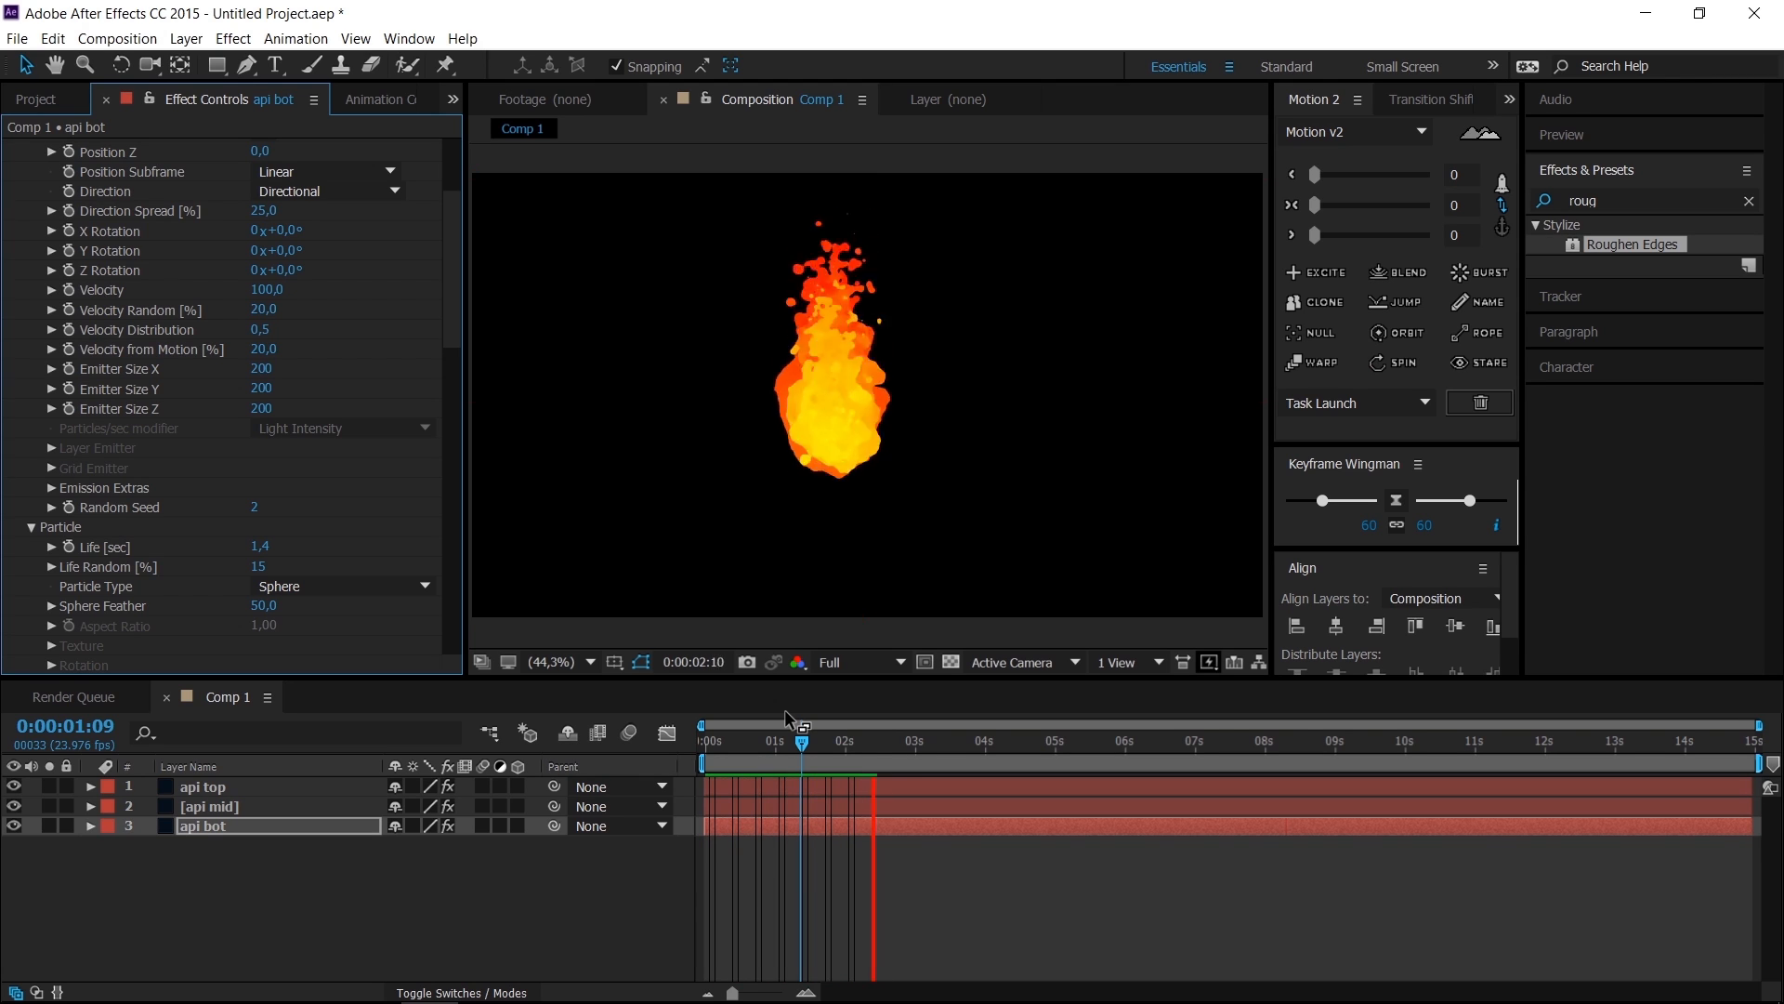
left_click(855, 742)
key("space")
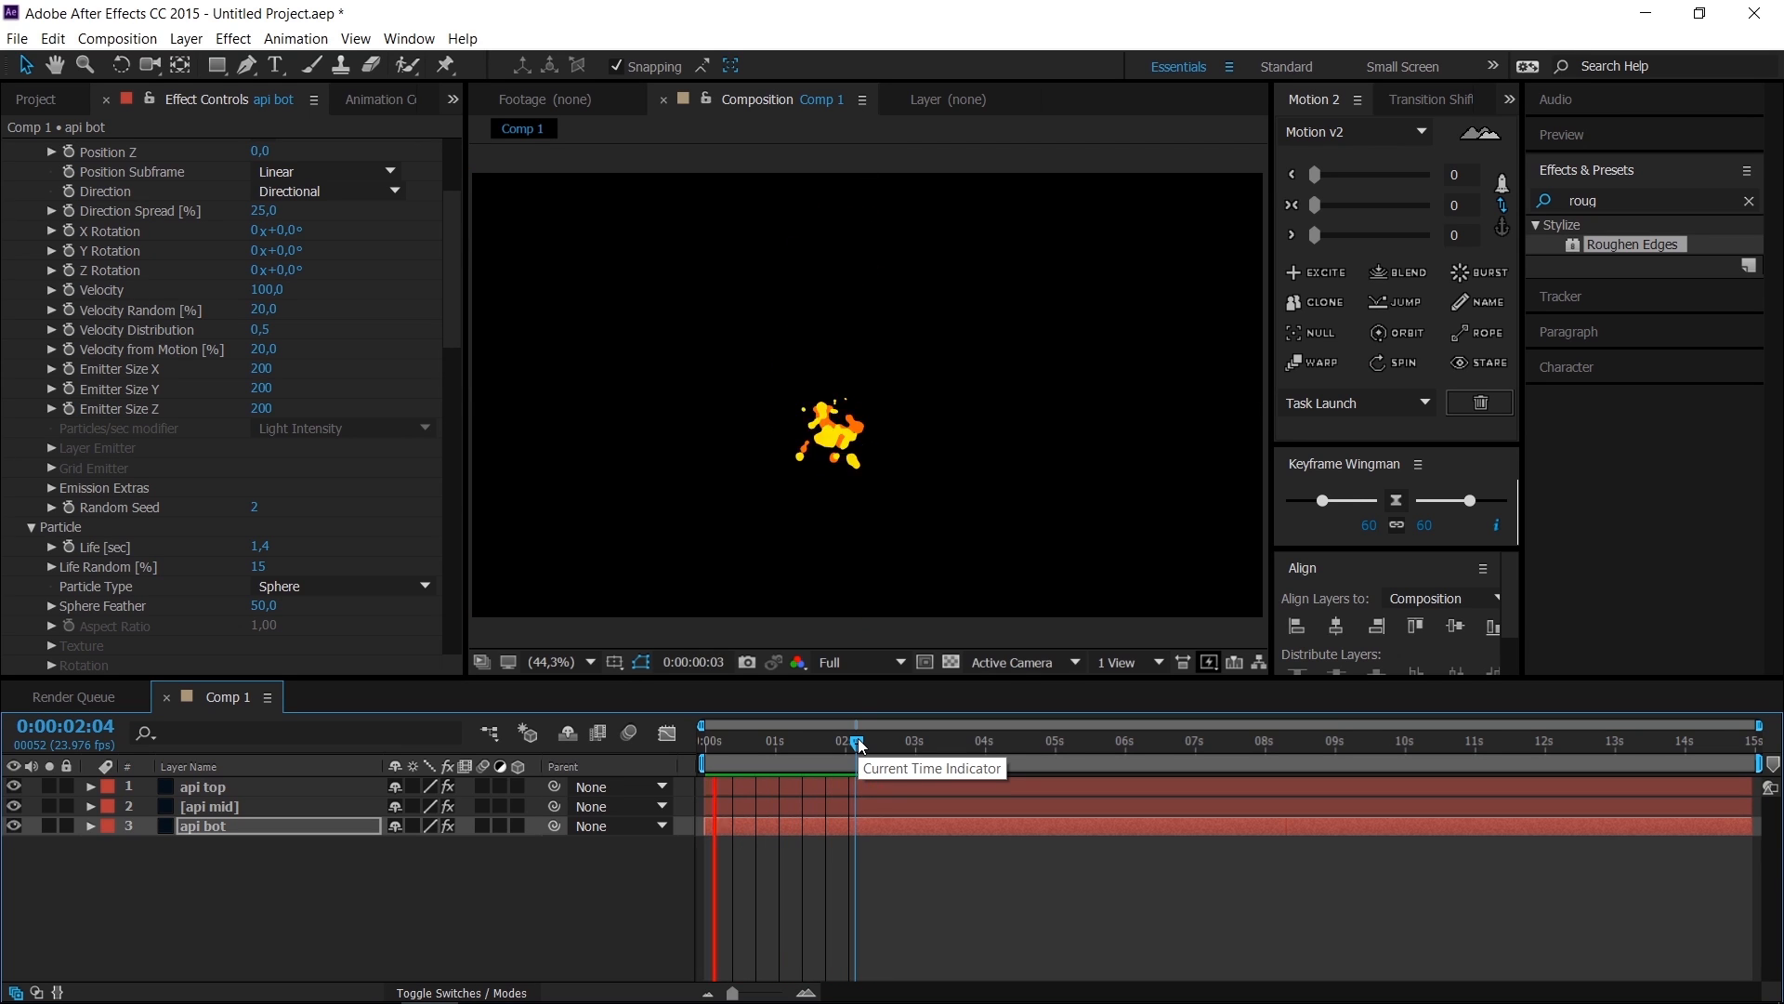
left_click(911, 755)
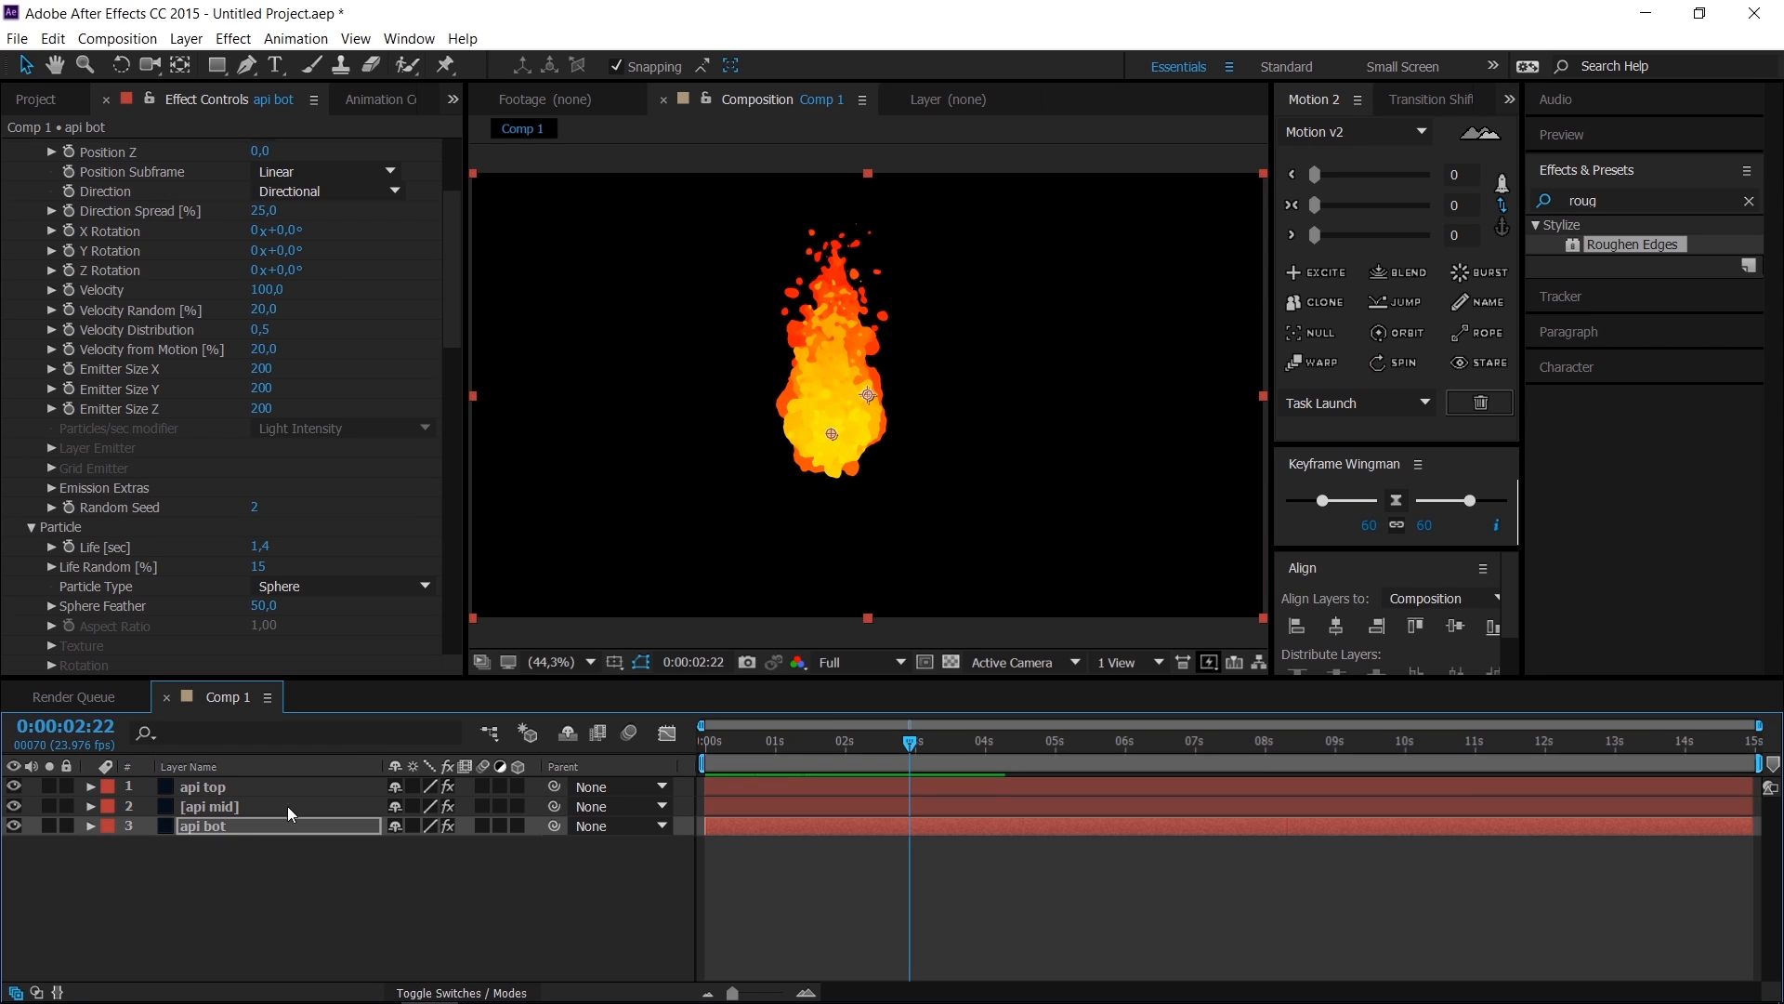
Step: Set the particle Size of the "api bot" layer to 55
scroll(261, 504, "up", 2)
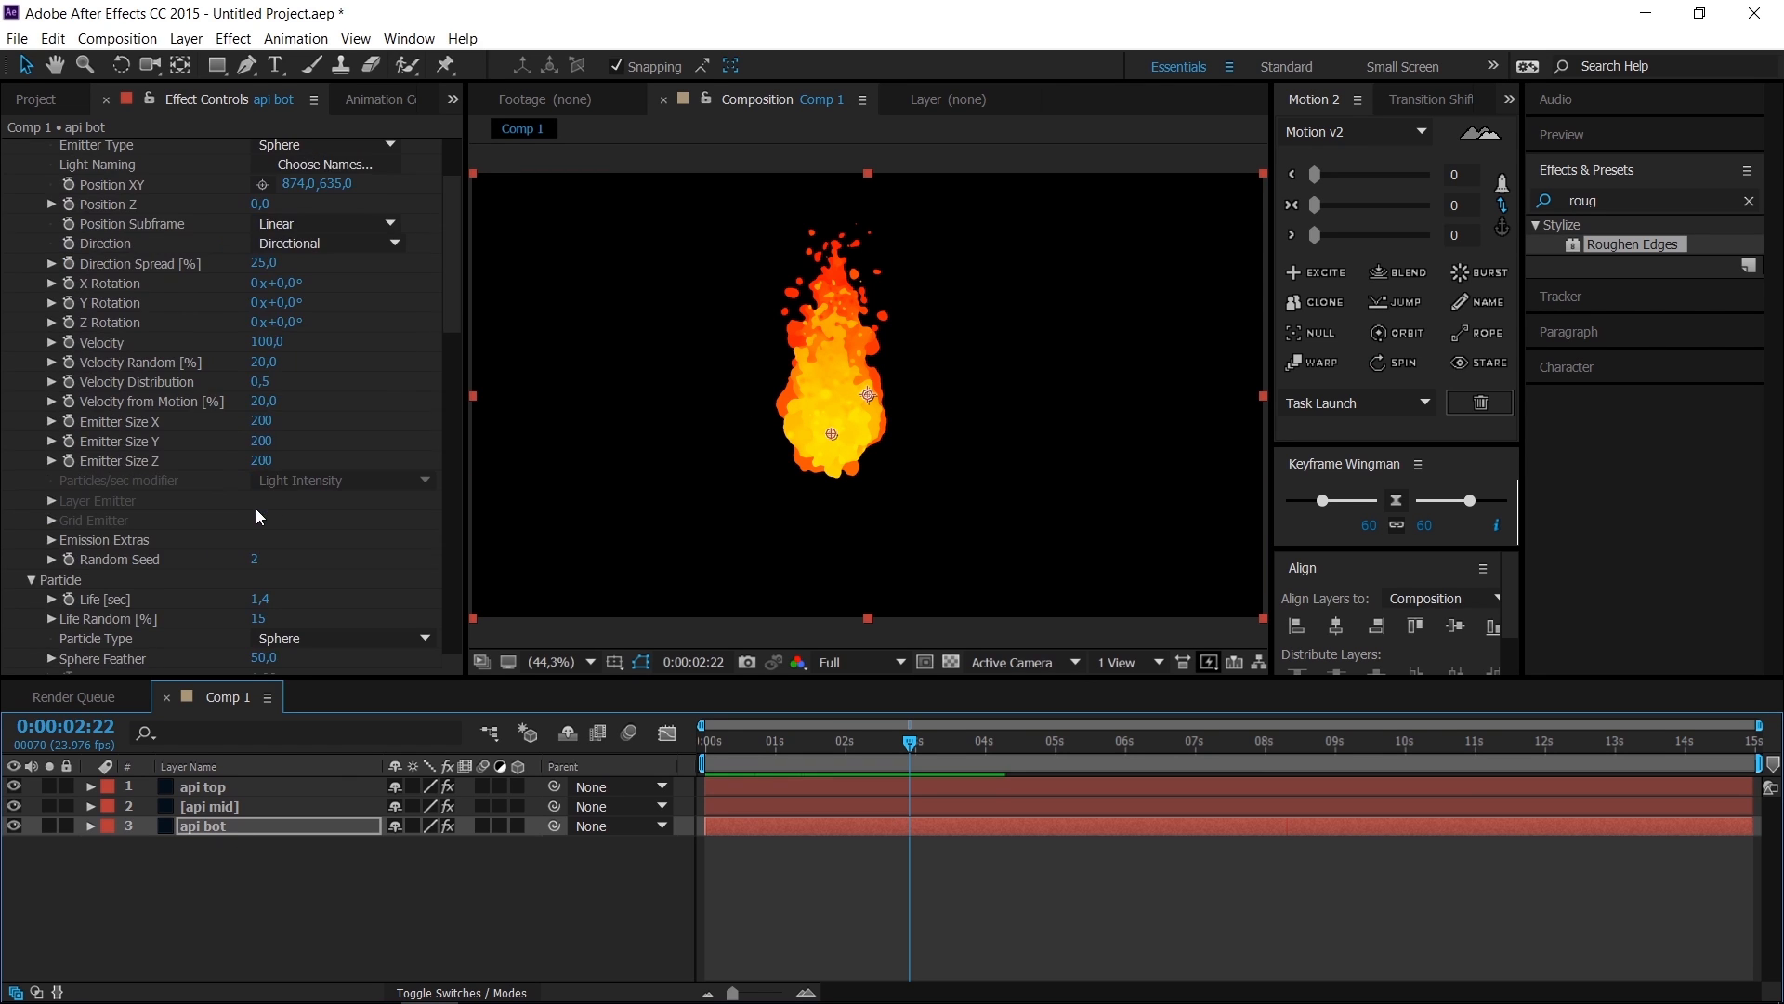
scroll(255, 509, "down", 4)
left_click(263, 582)
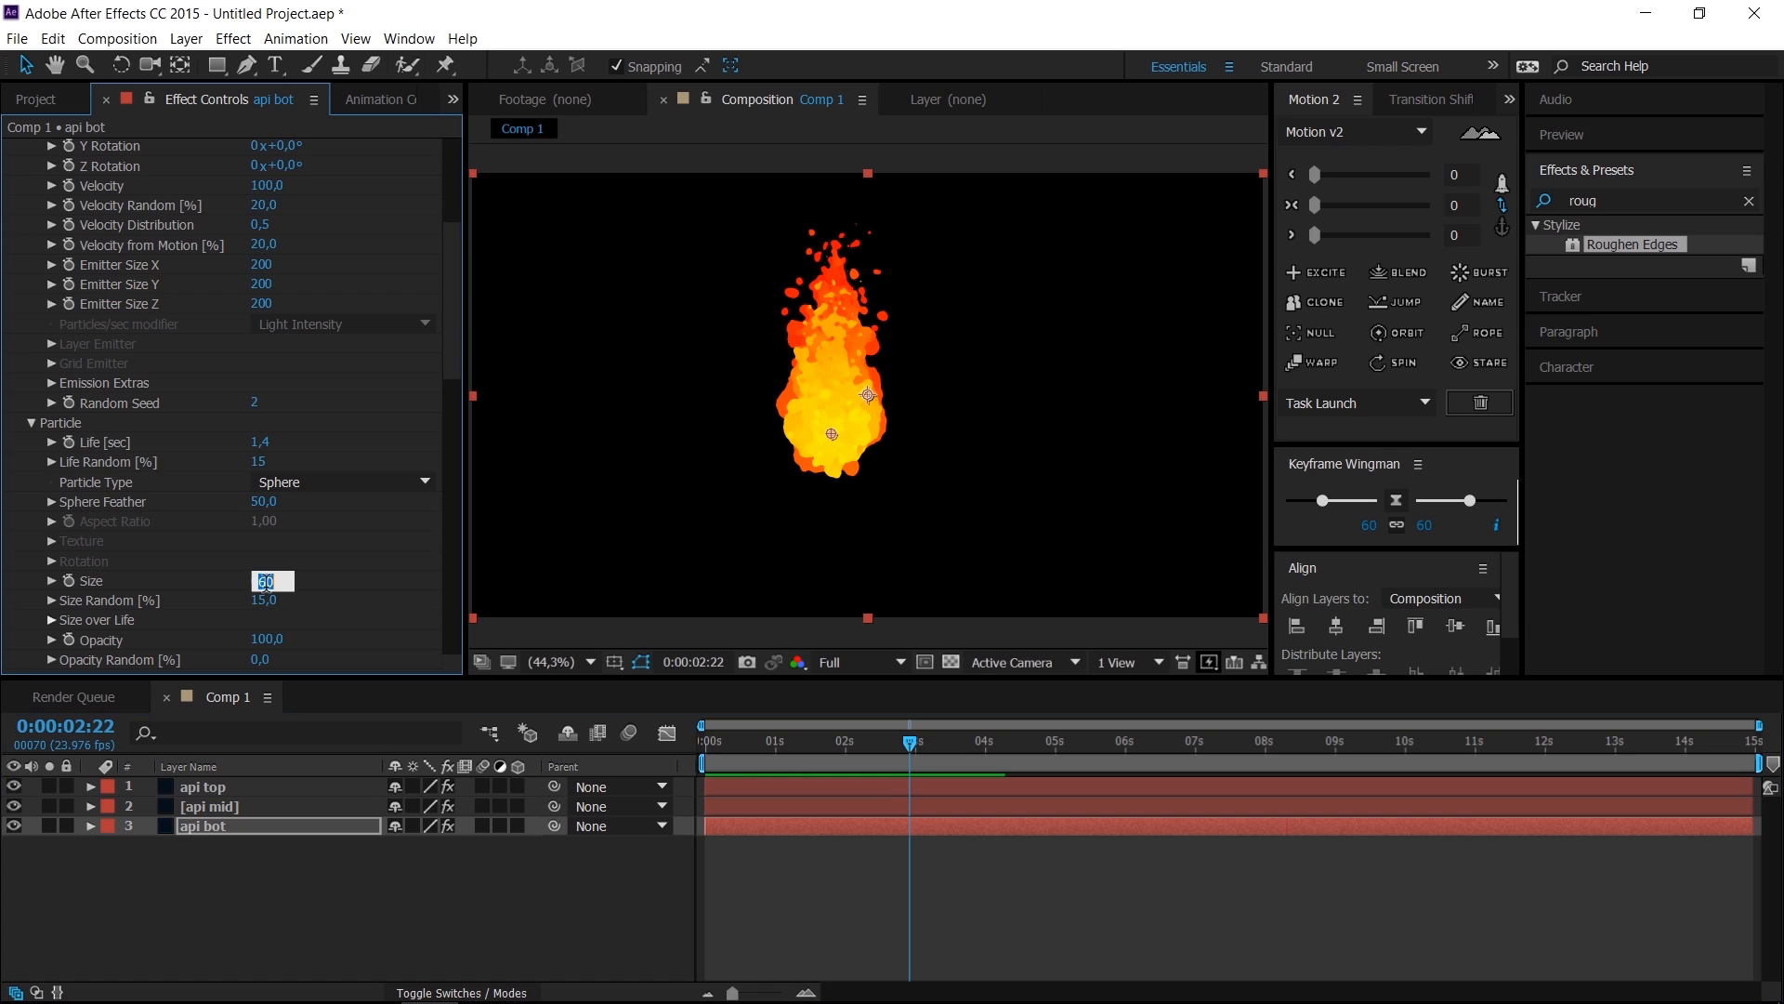
key("Return")
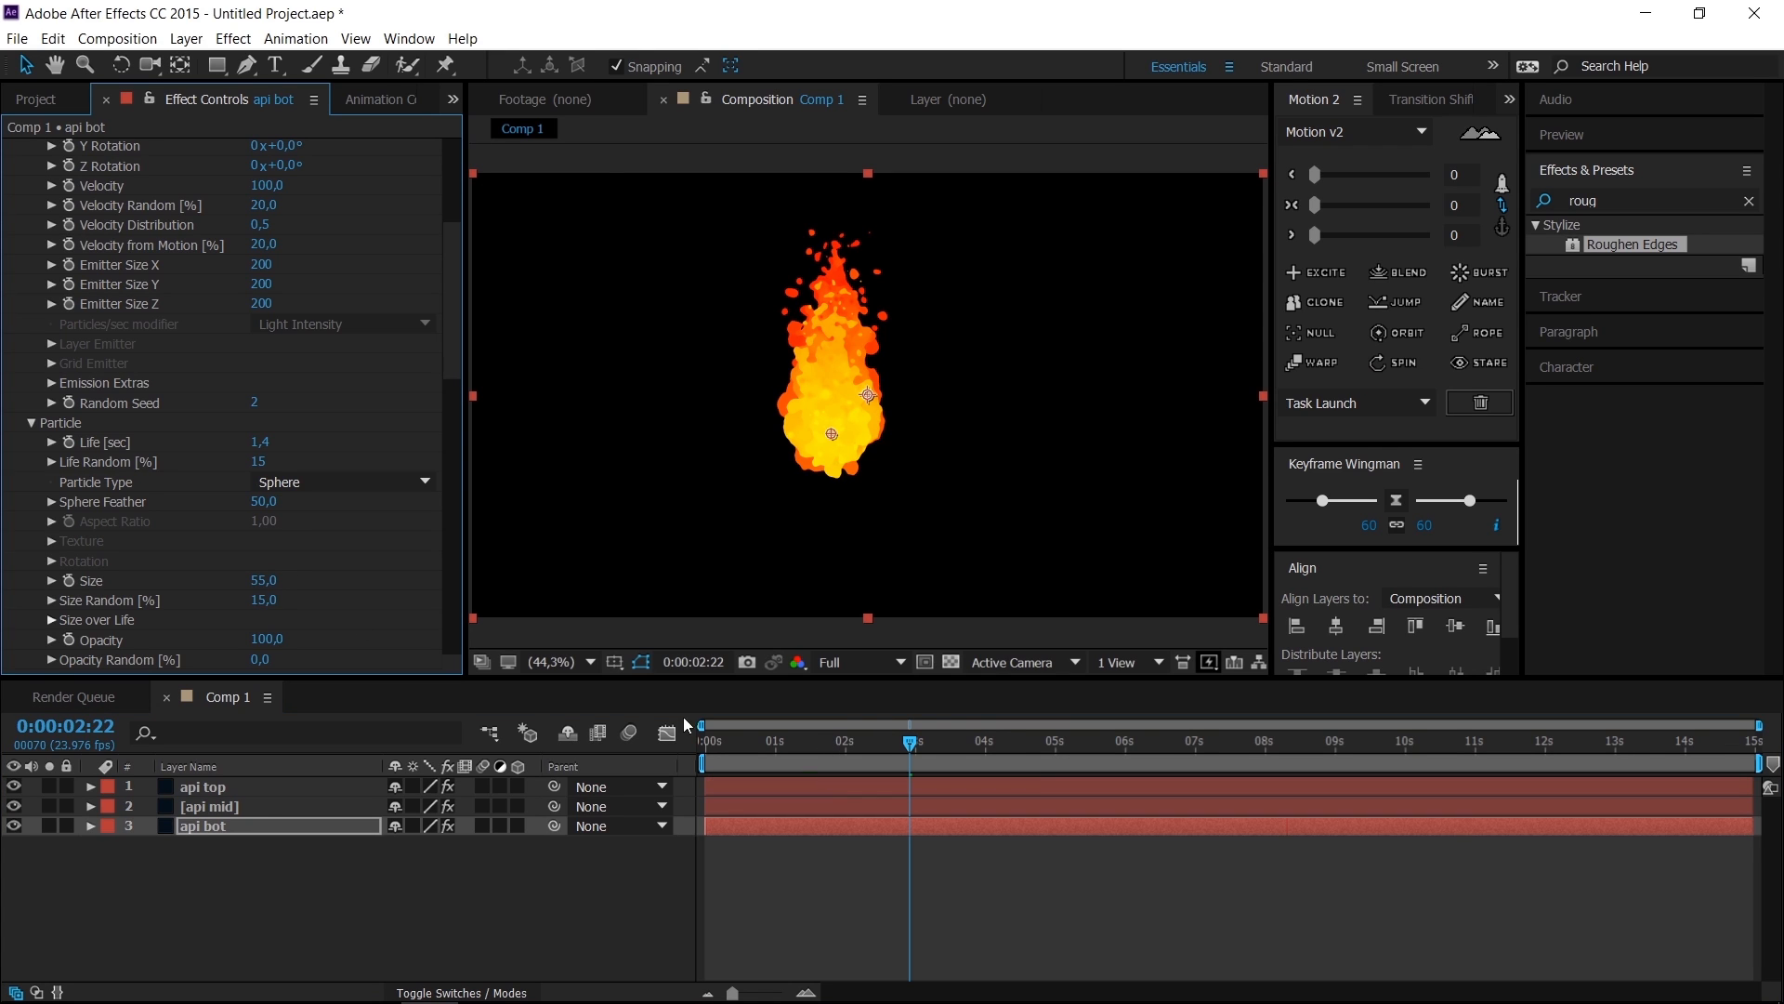
Step: Pre-compose the three flame layers as "api", moving all attributes, with Open New Composition turned off
left_click(358, 911)
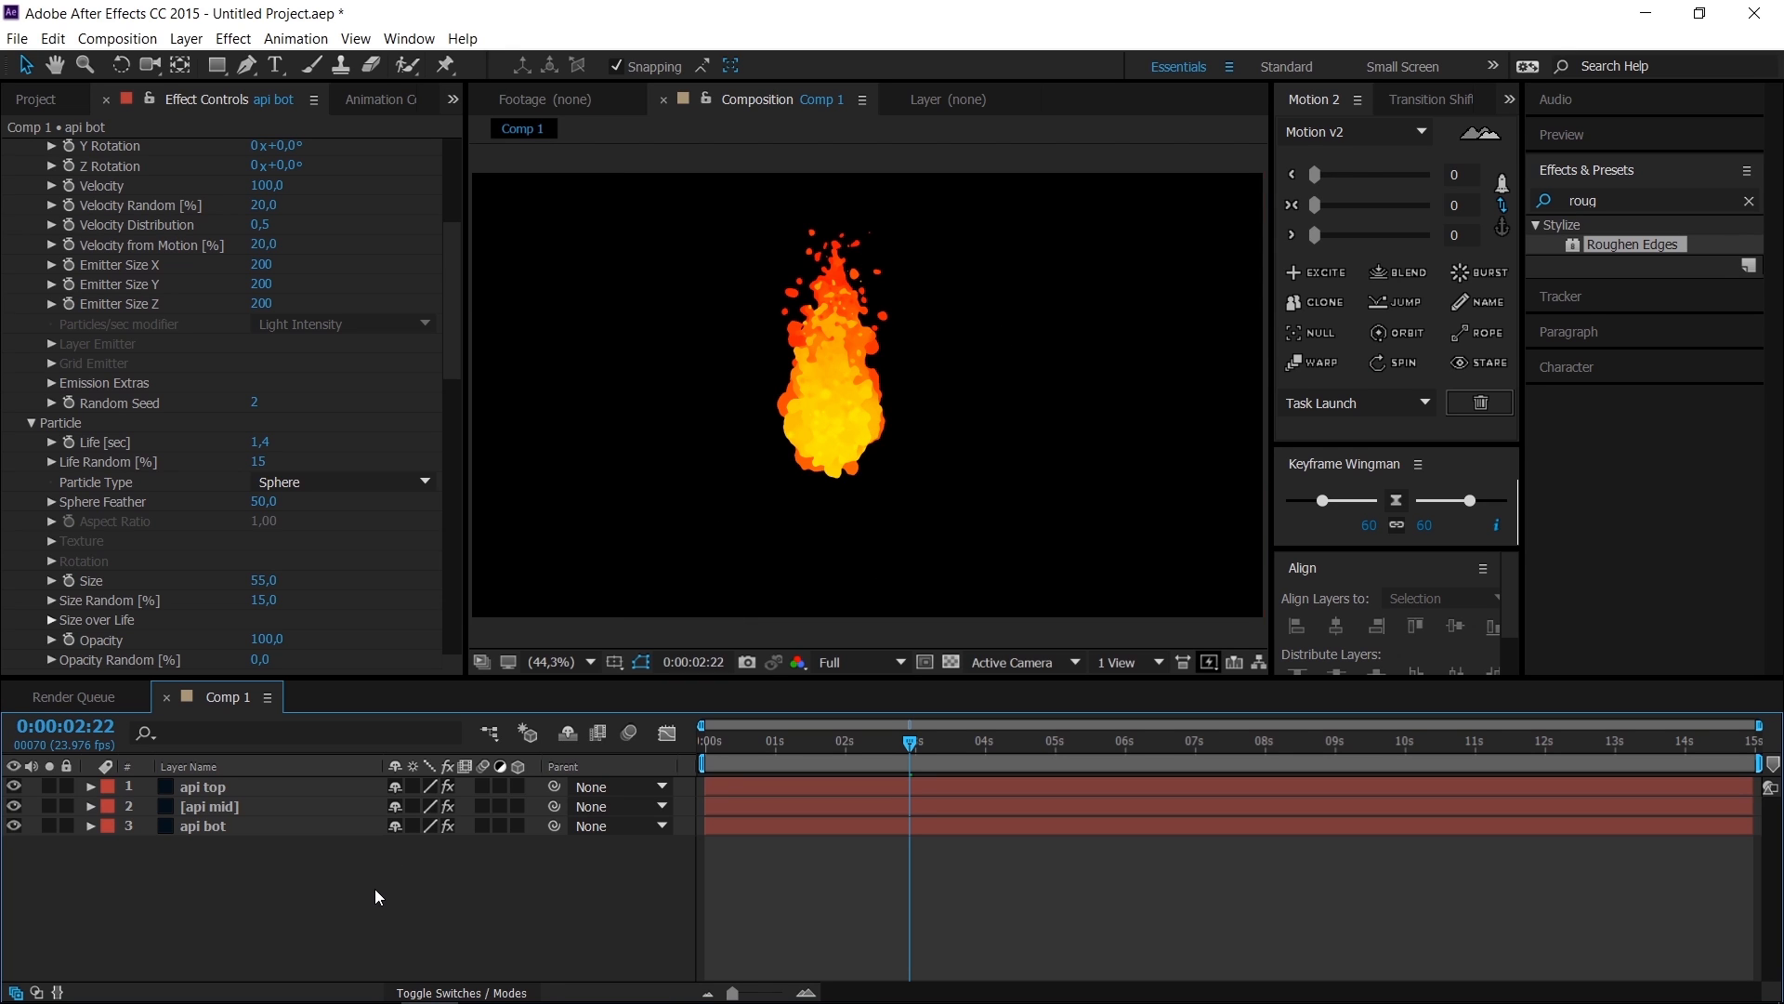
left_click_drag(376, 888, 210, 779)
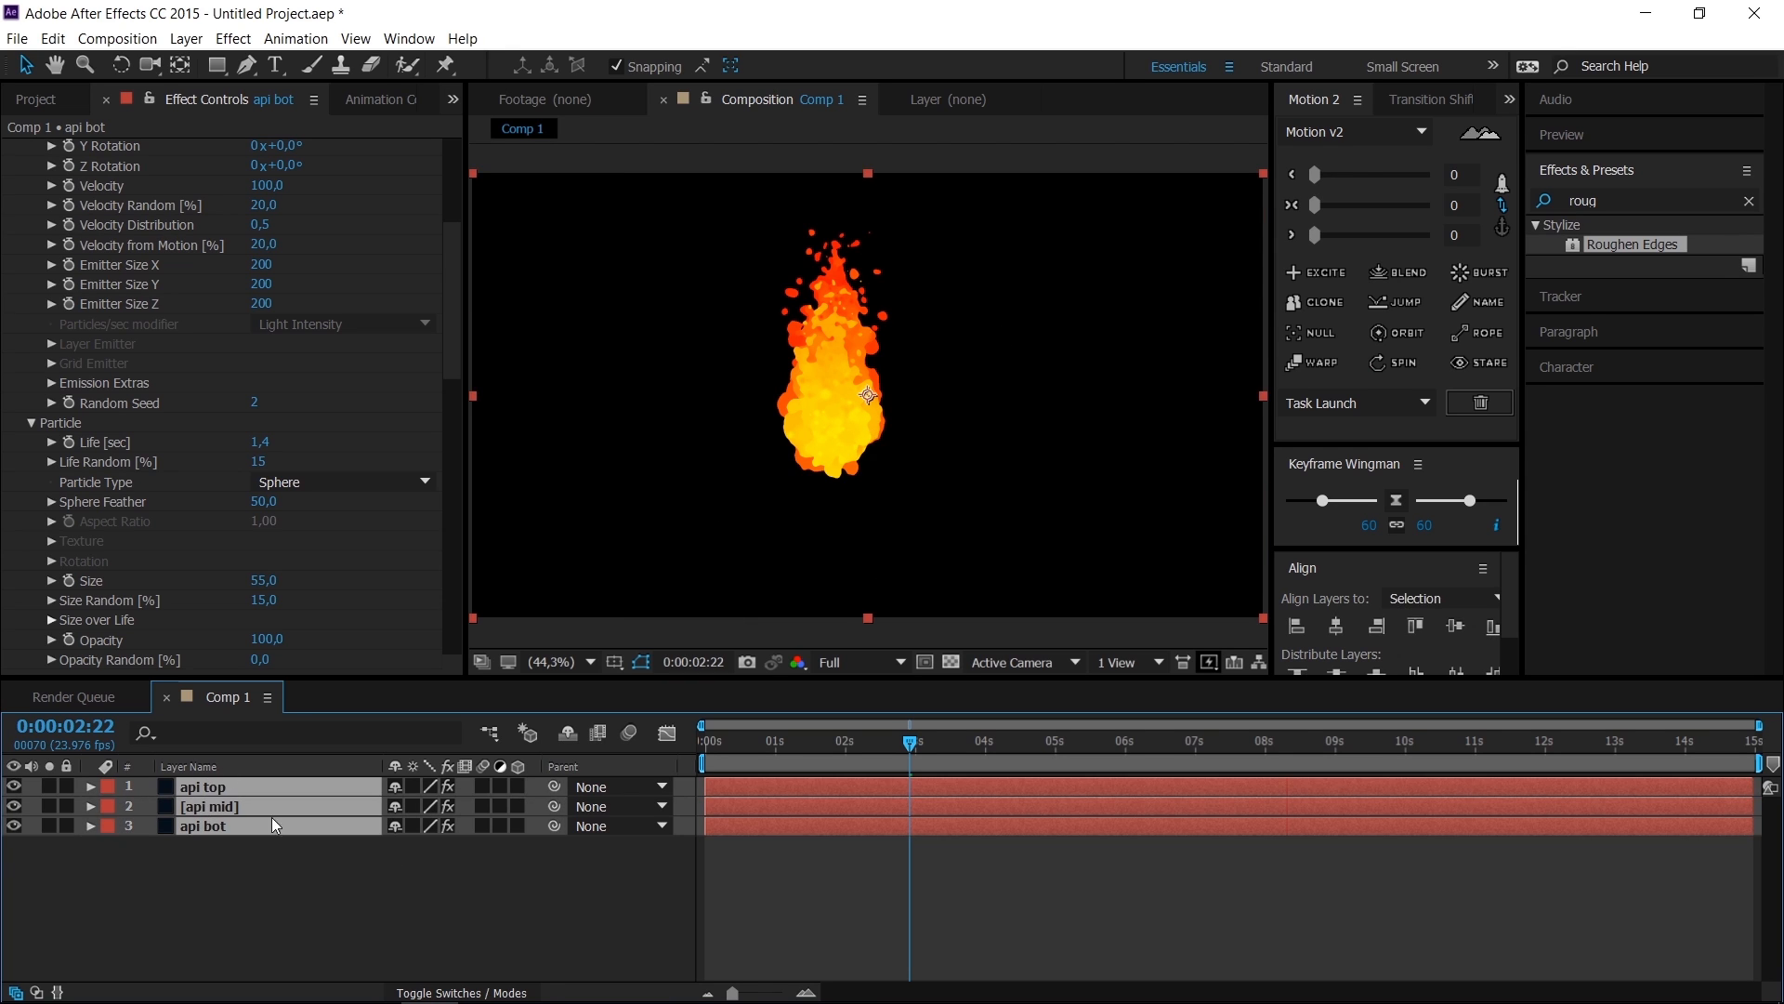
key("ctrl+shift+c")
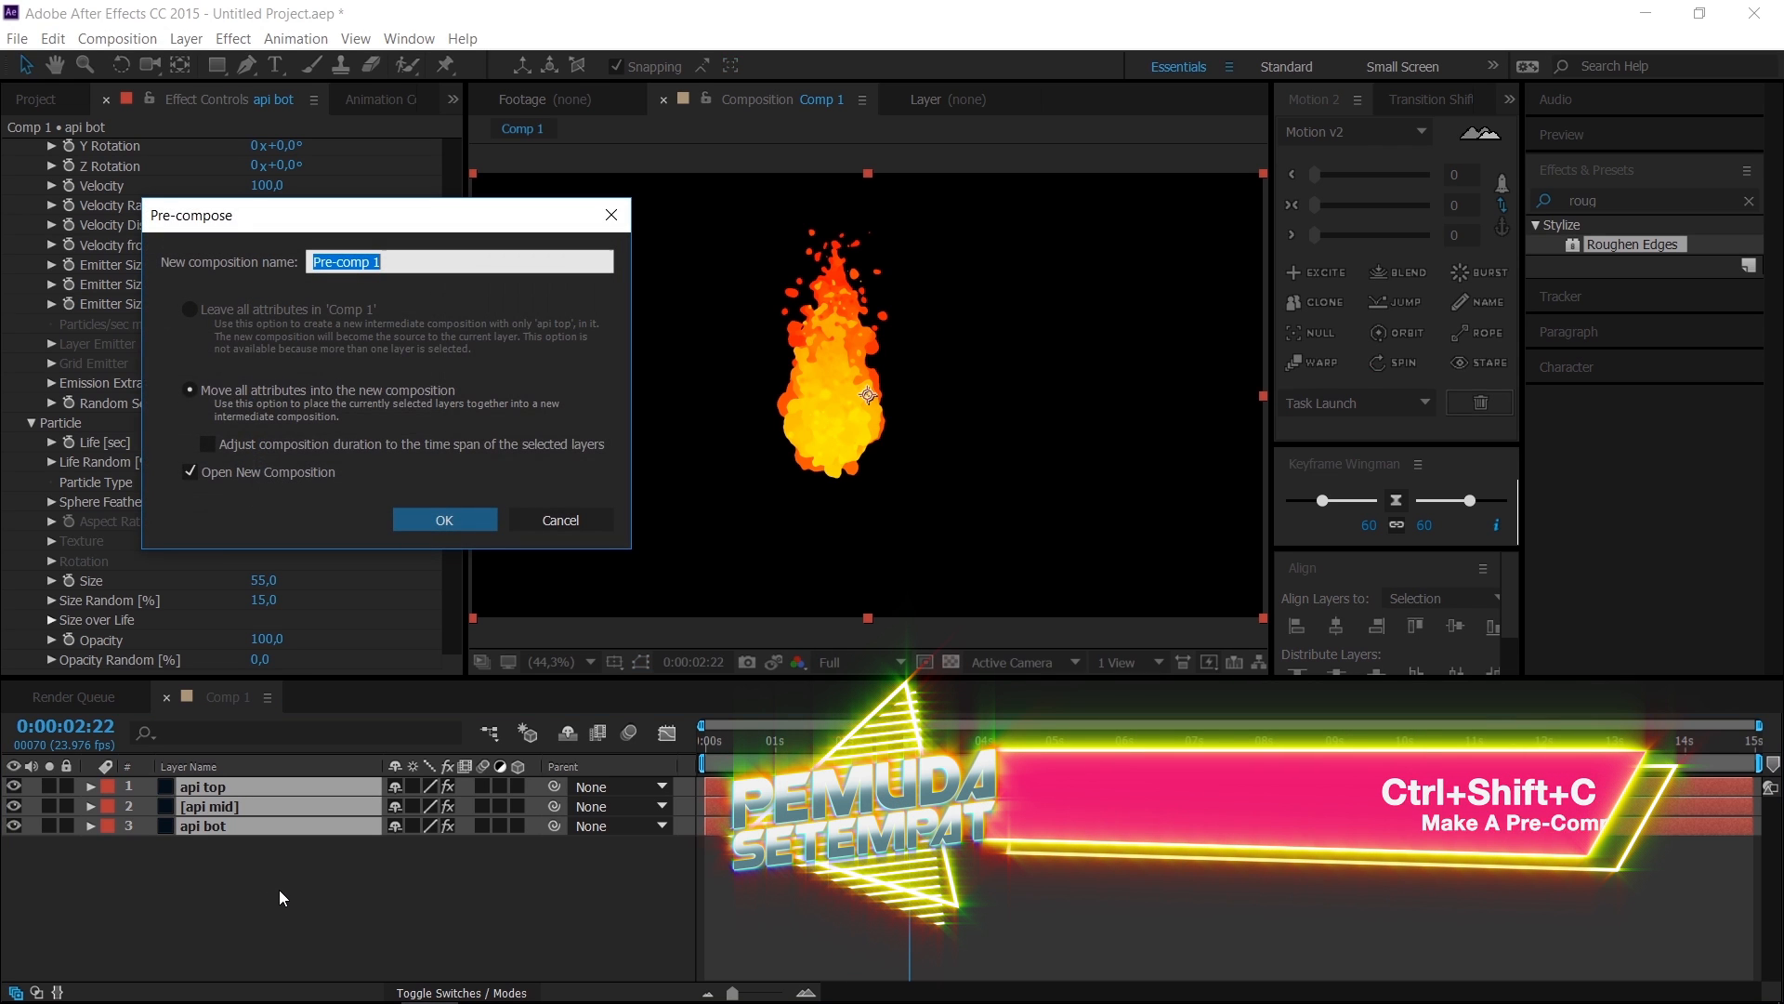
type("api")
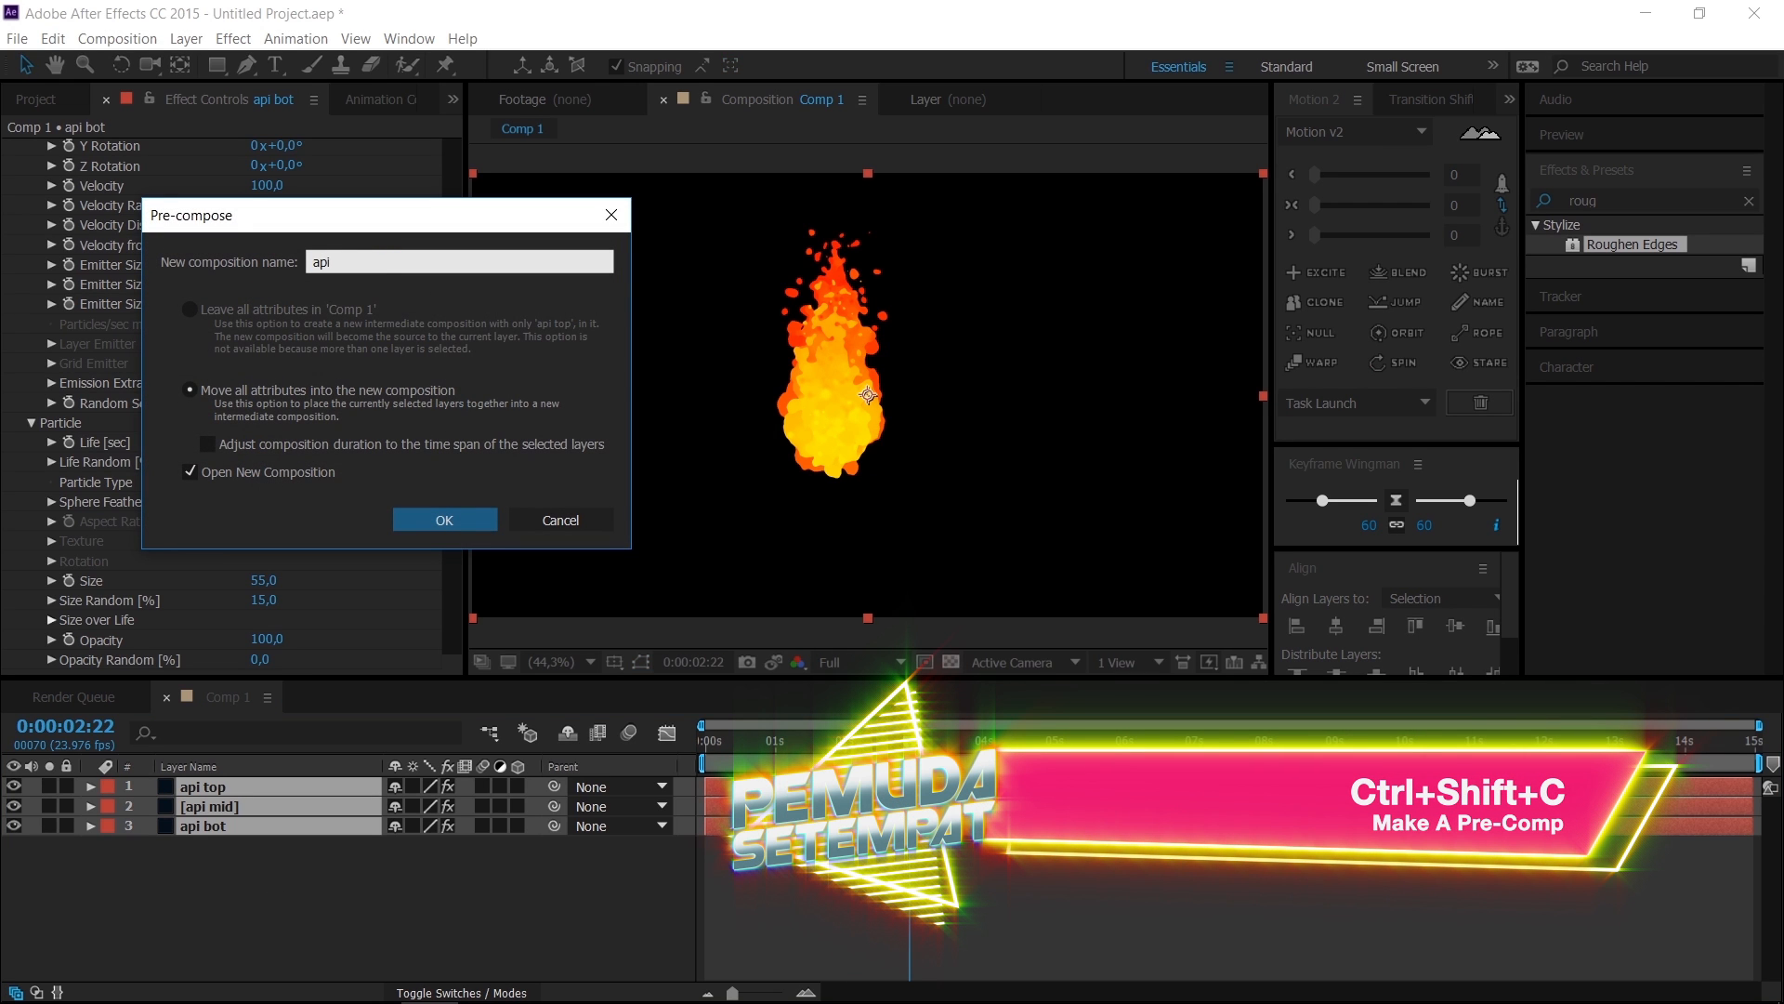
left_click(243, 471)
left_click(420, 520)
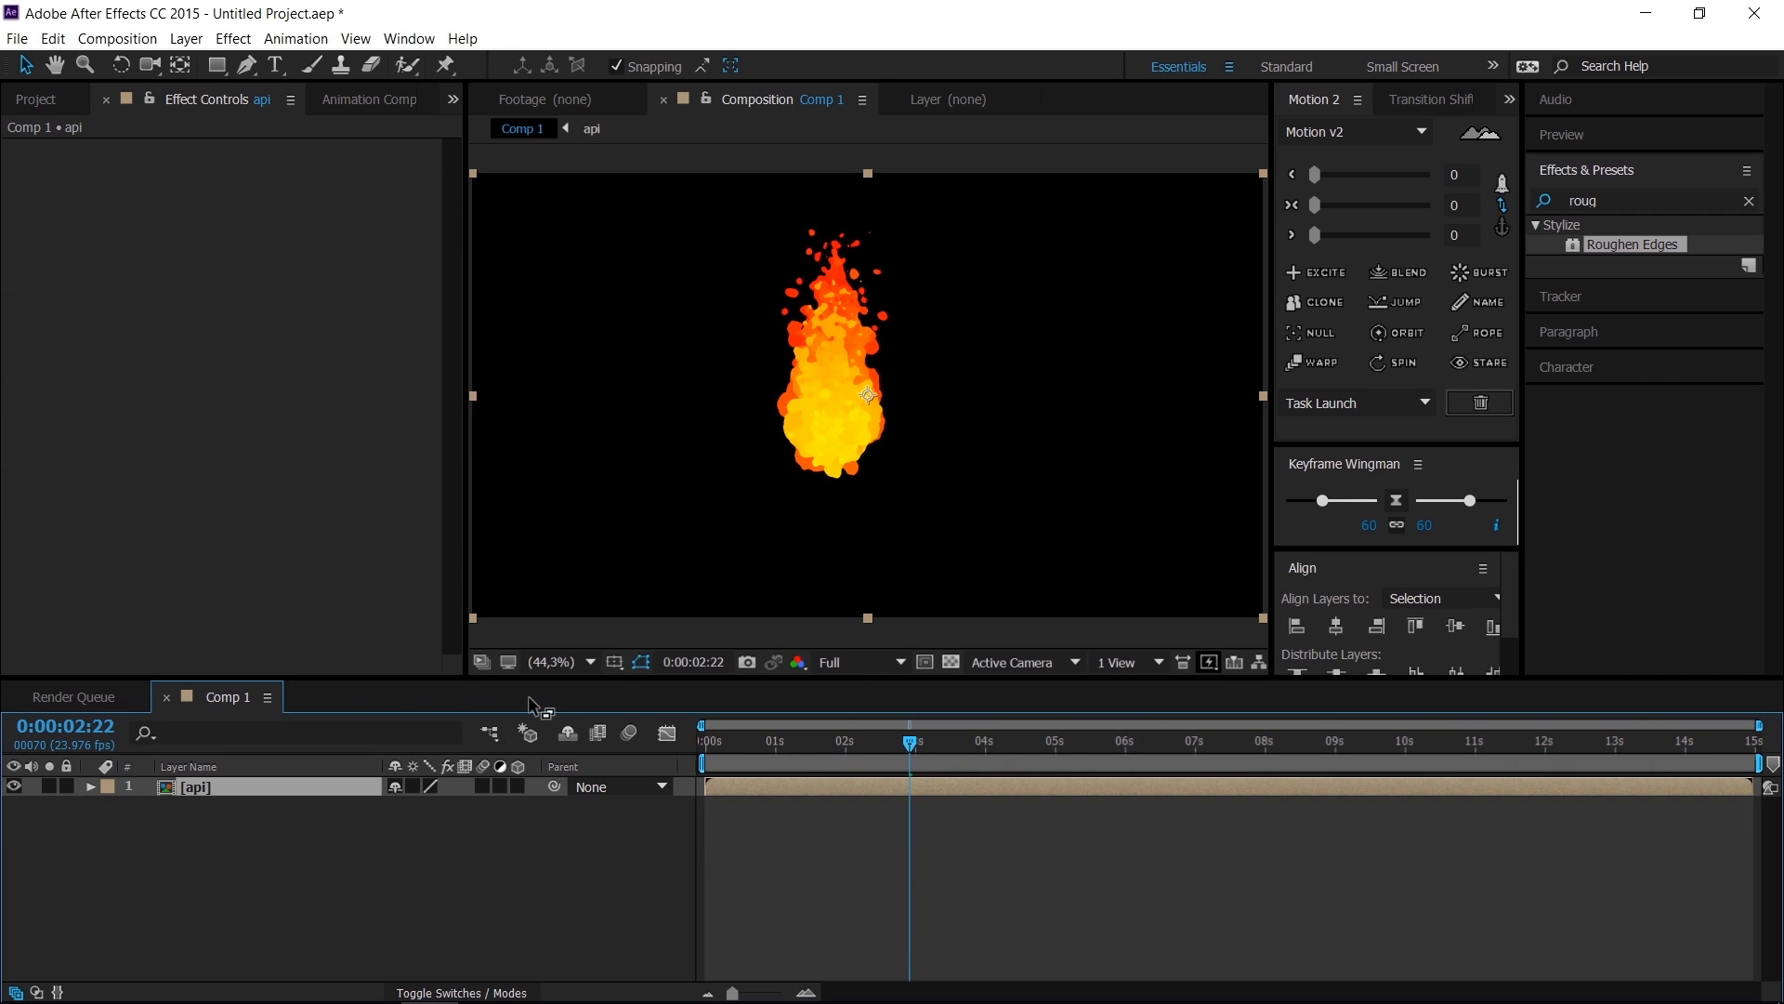
Step: Add a null object with a centered anchor point and align it to the composition's vertical center
left_click(257, 866)
right_click(215, 878)
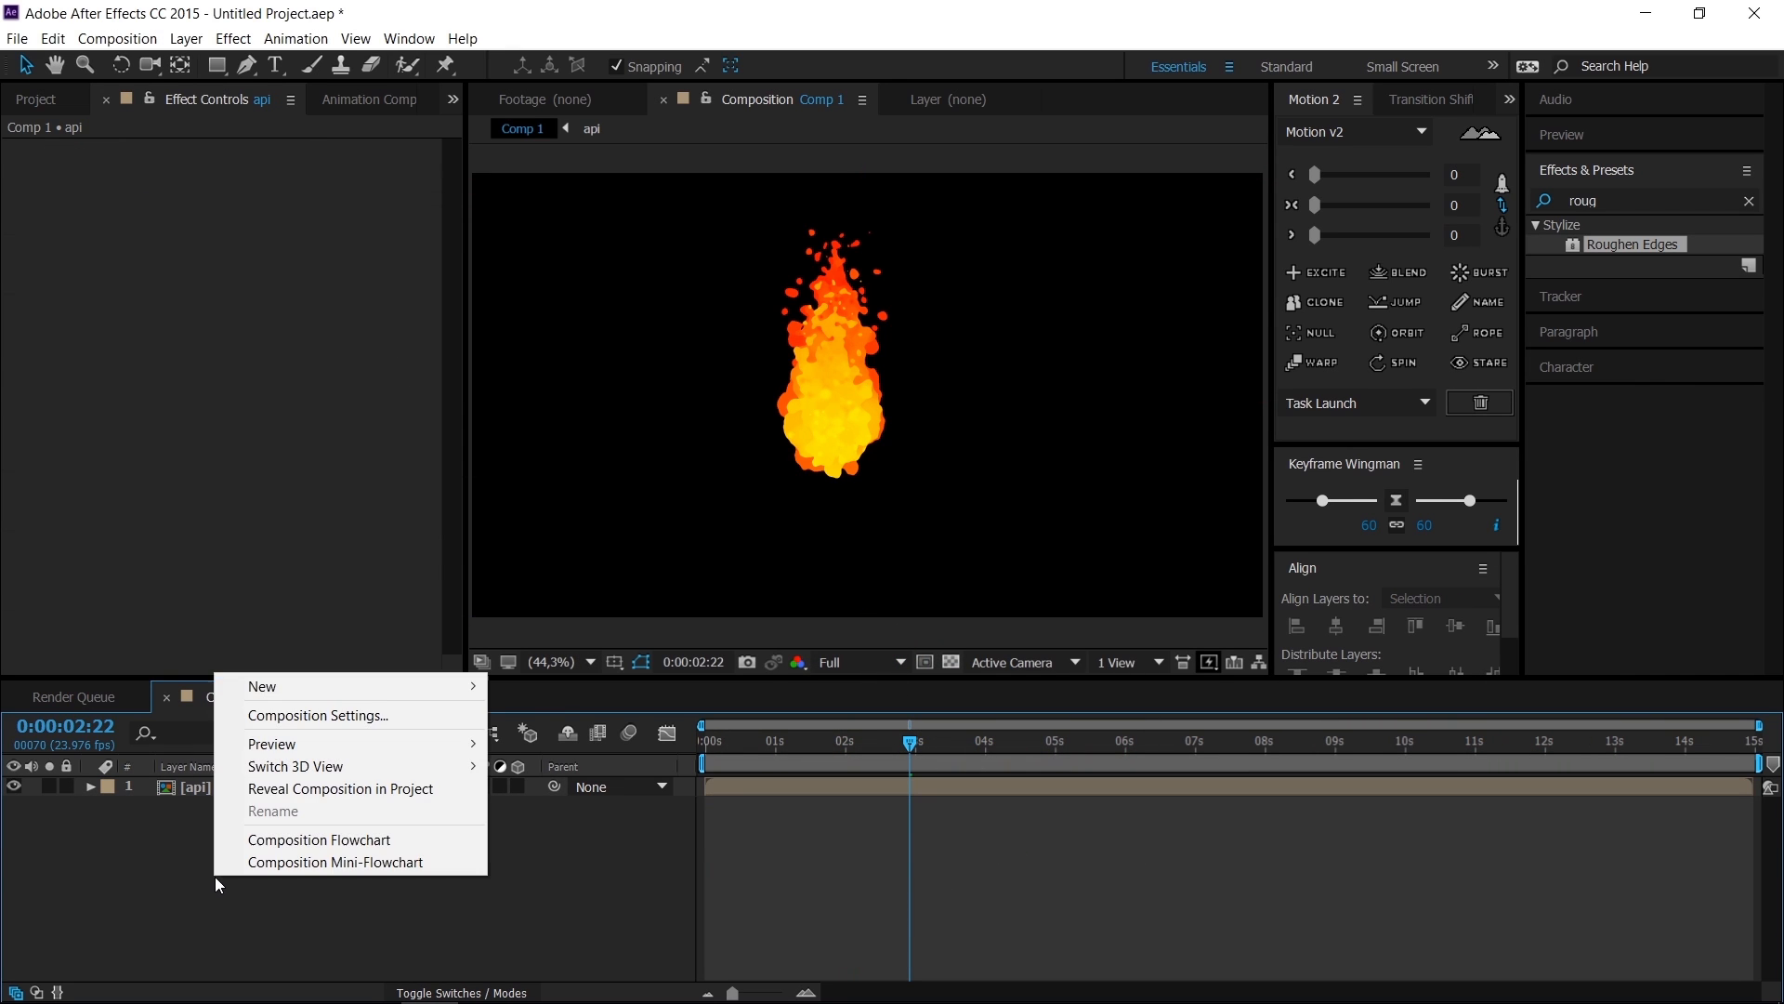
mouse_move(319, 688)
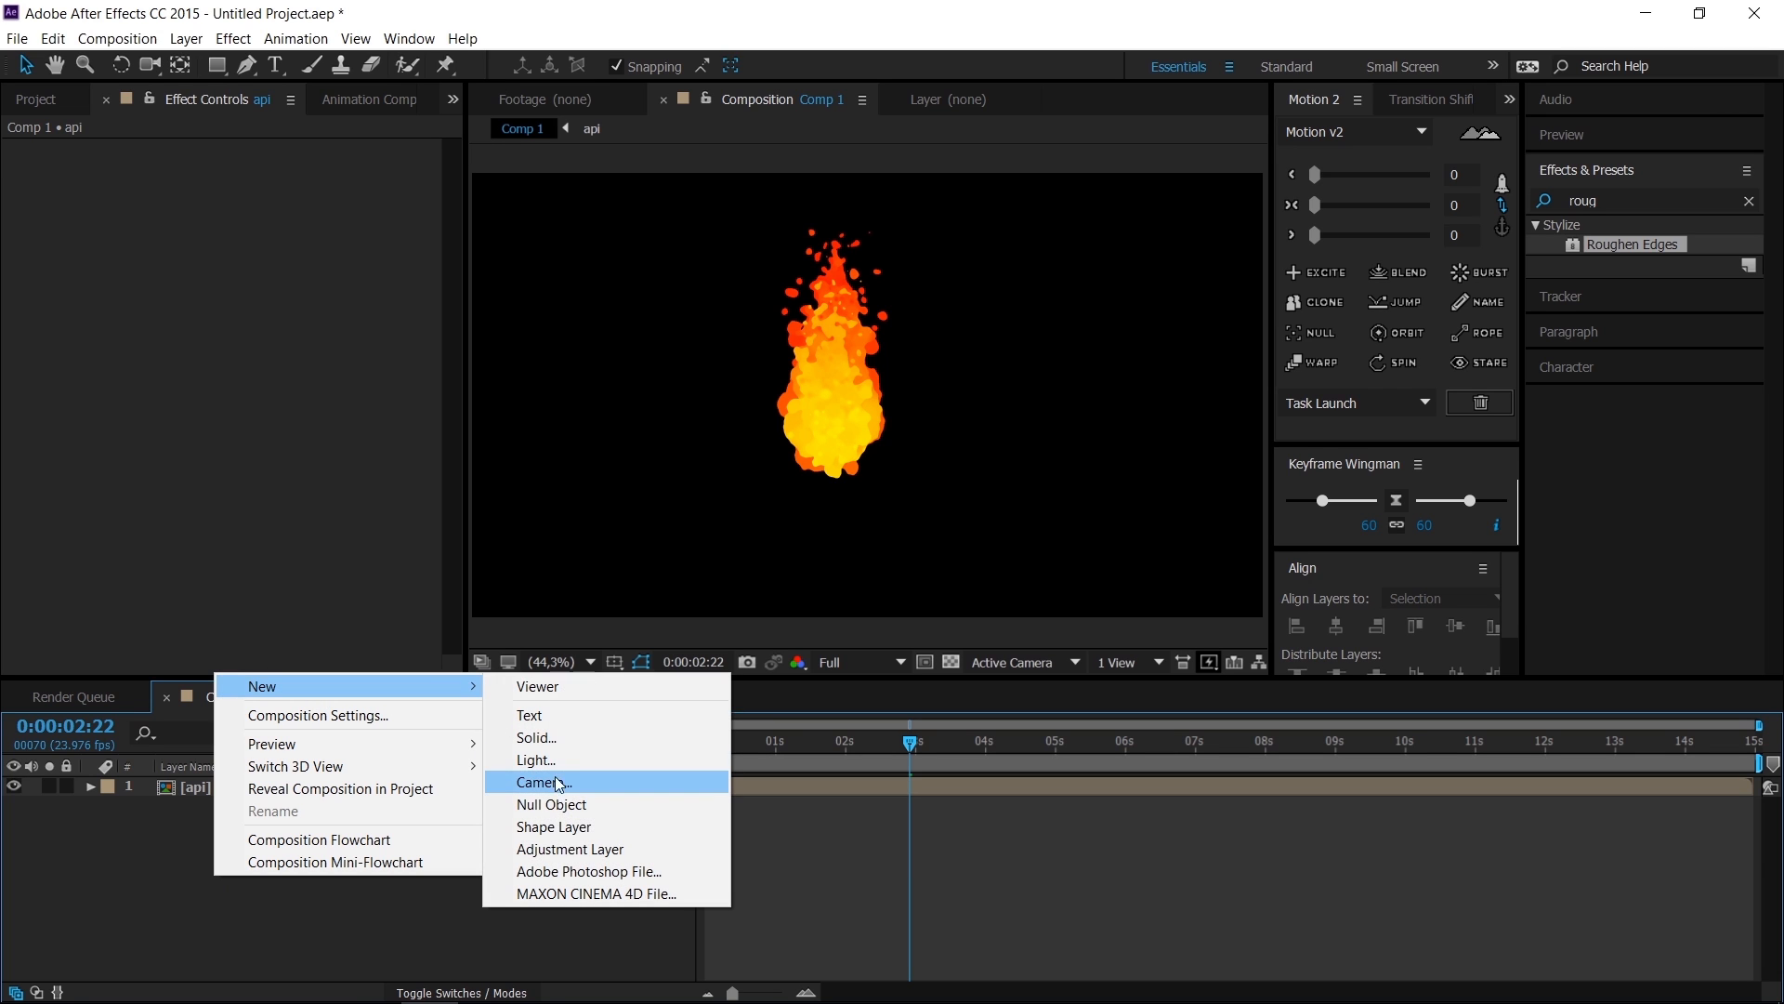
left_click(558, 808)
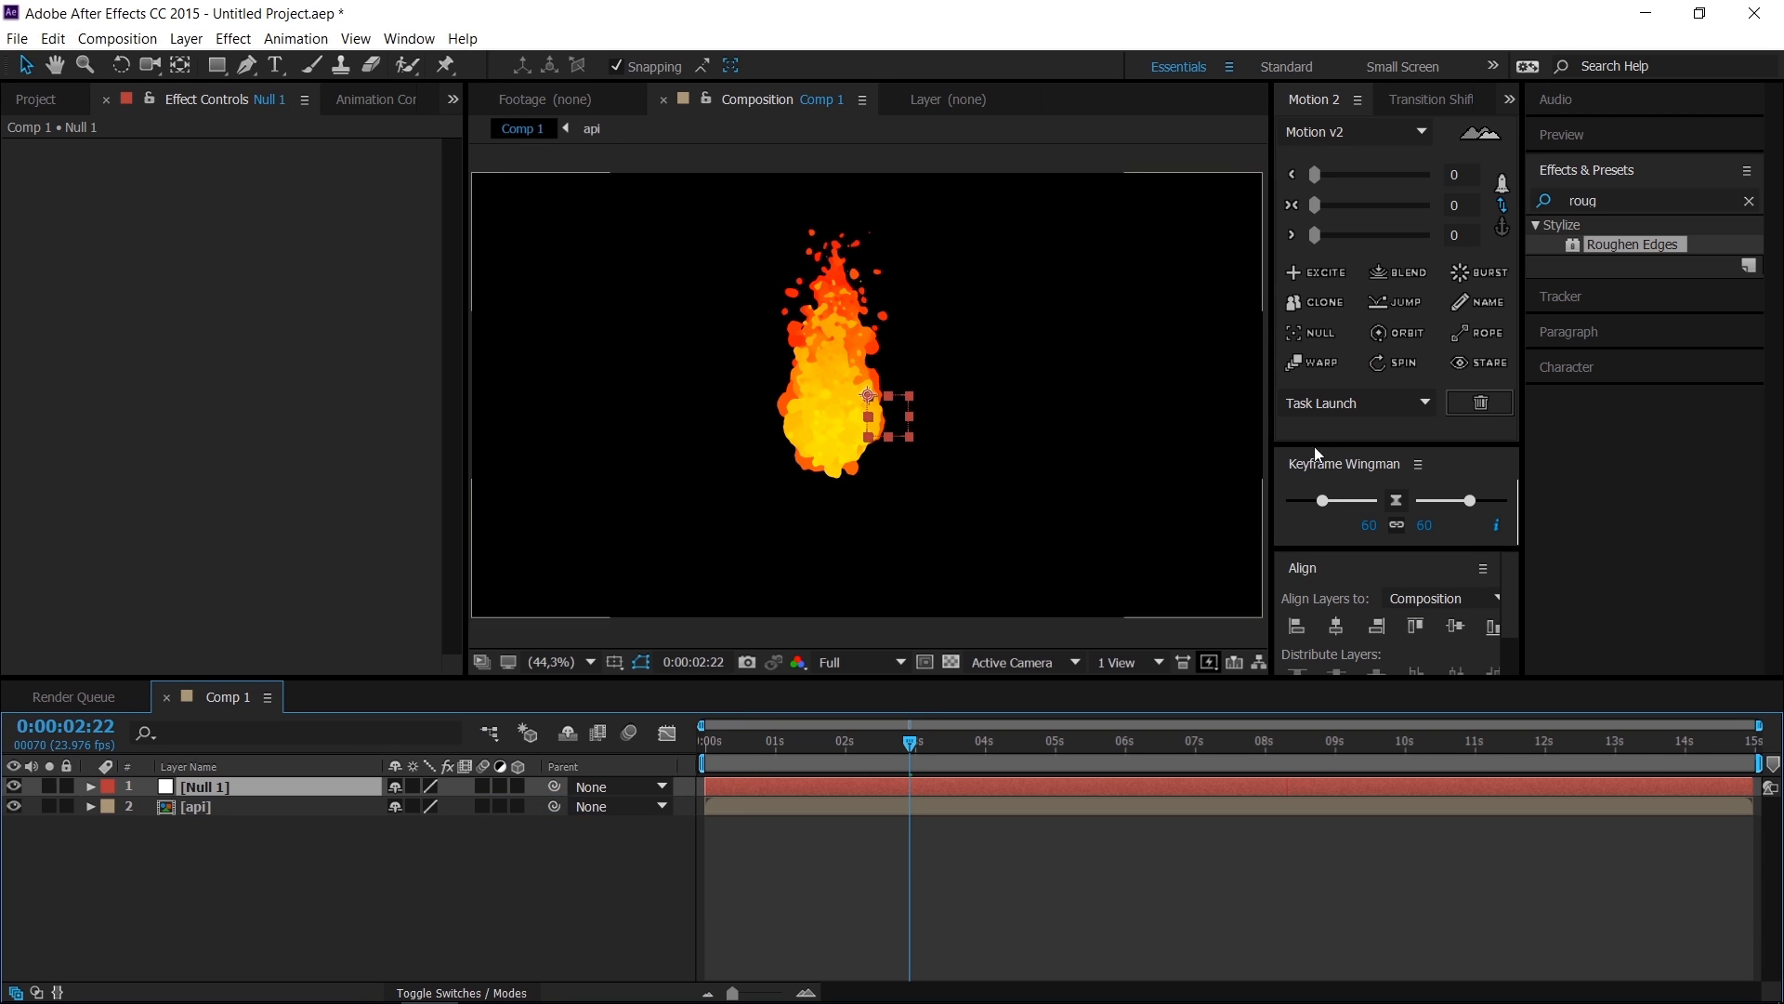
left_click(1511, 210)
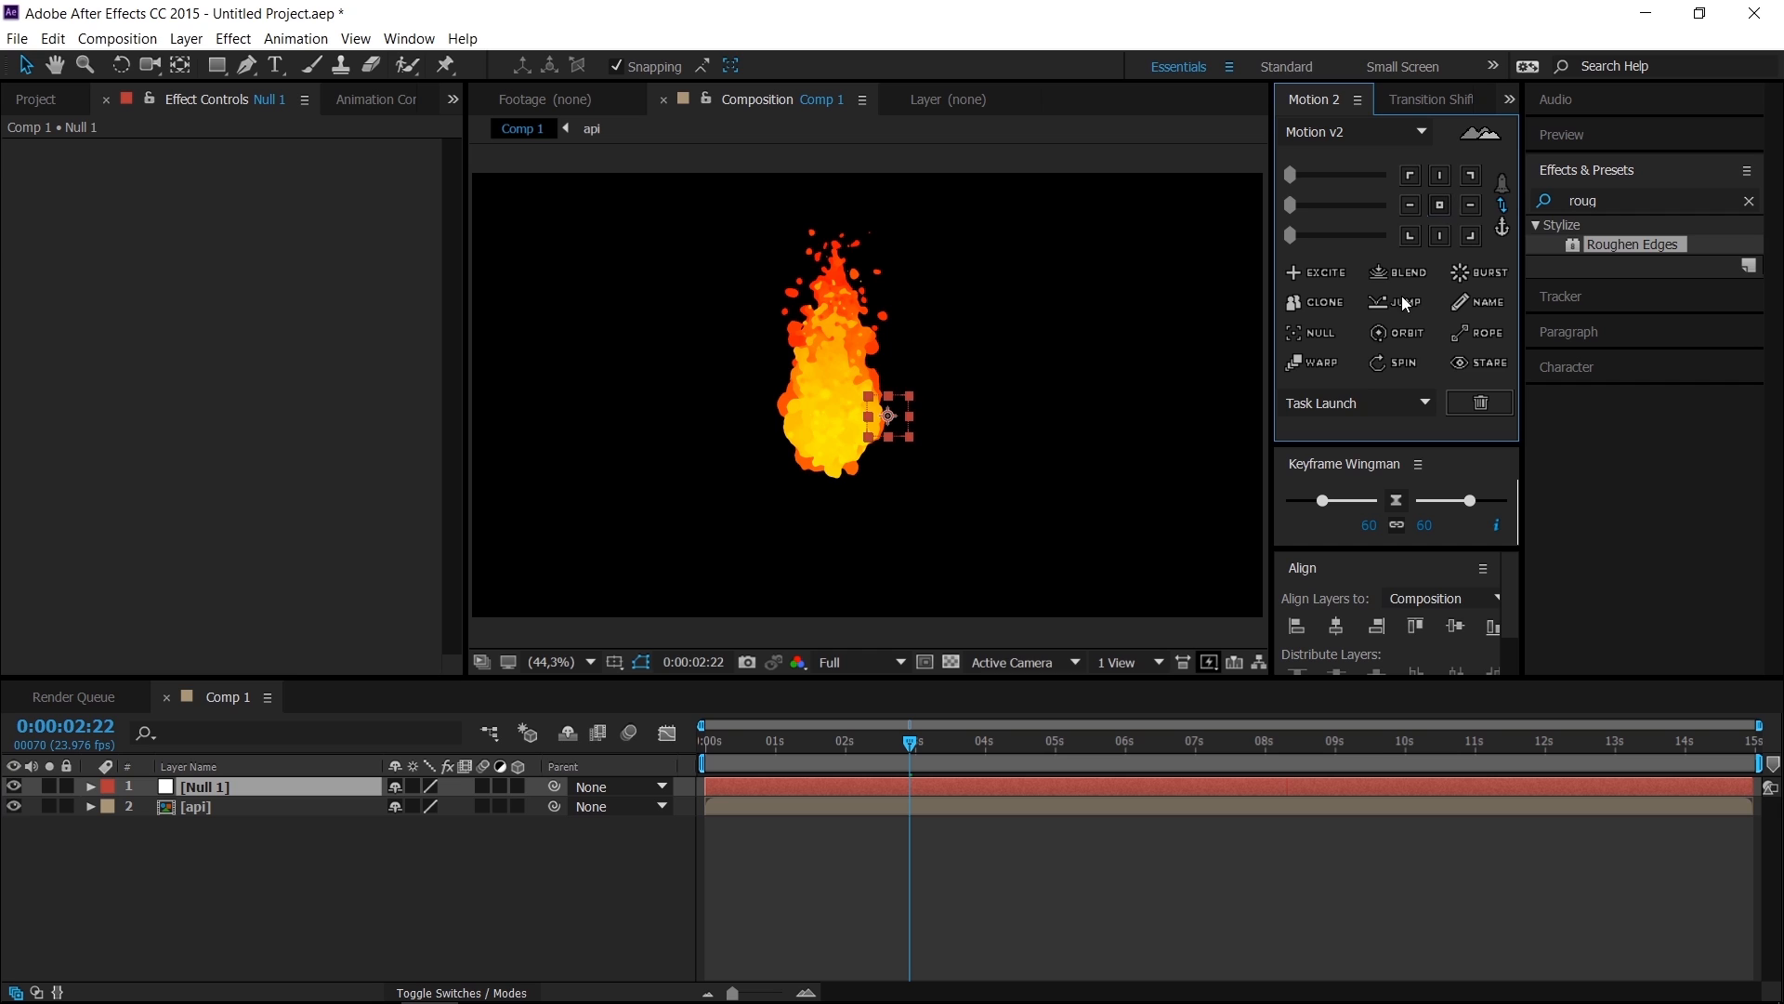
left_click(1456, 626)
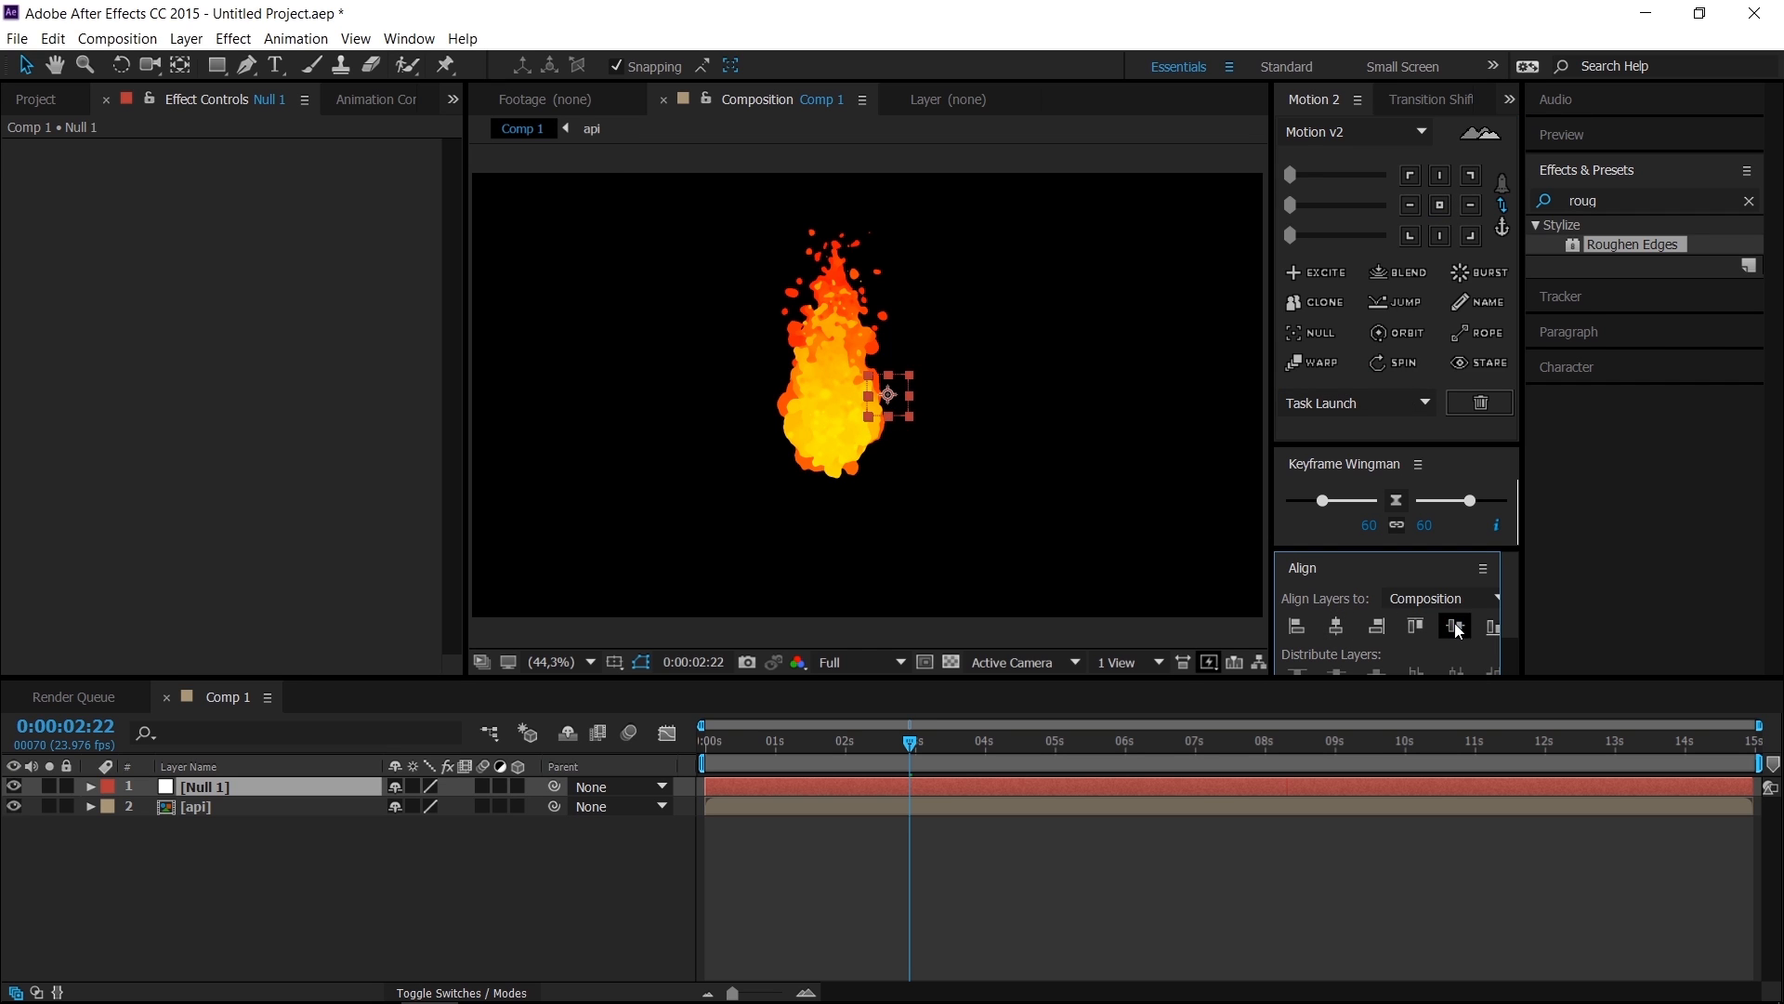
Step: Open the "api" pre-comp and dock the Comp 1 timeline beside it so both timelines are accessible together
left_click(212, 802)
left_click(209, 794)
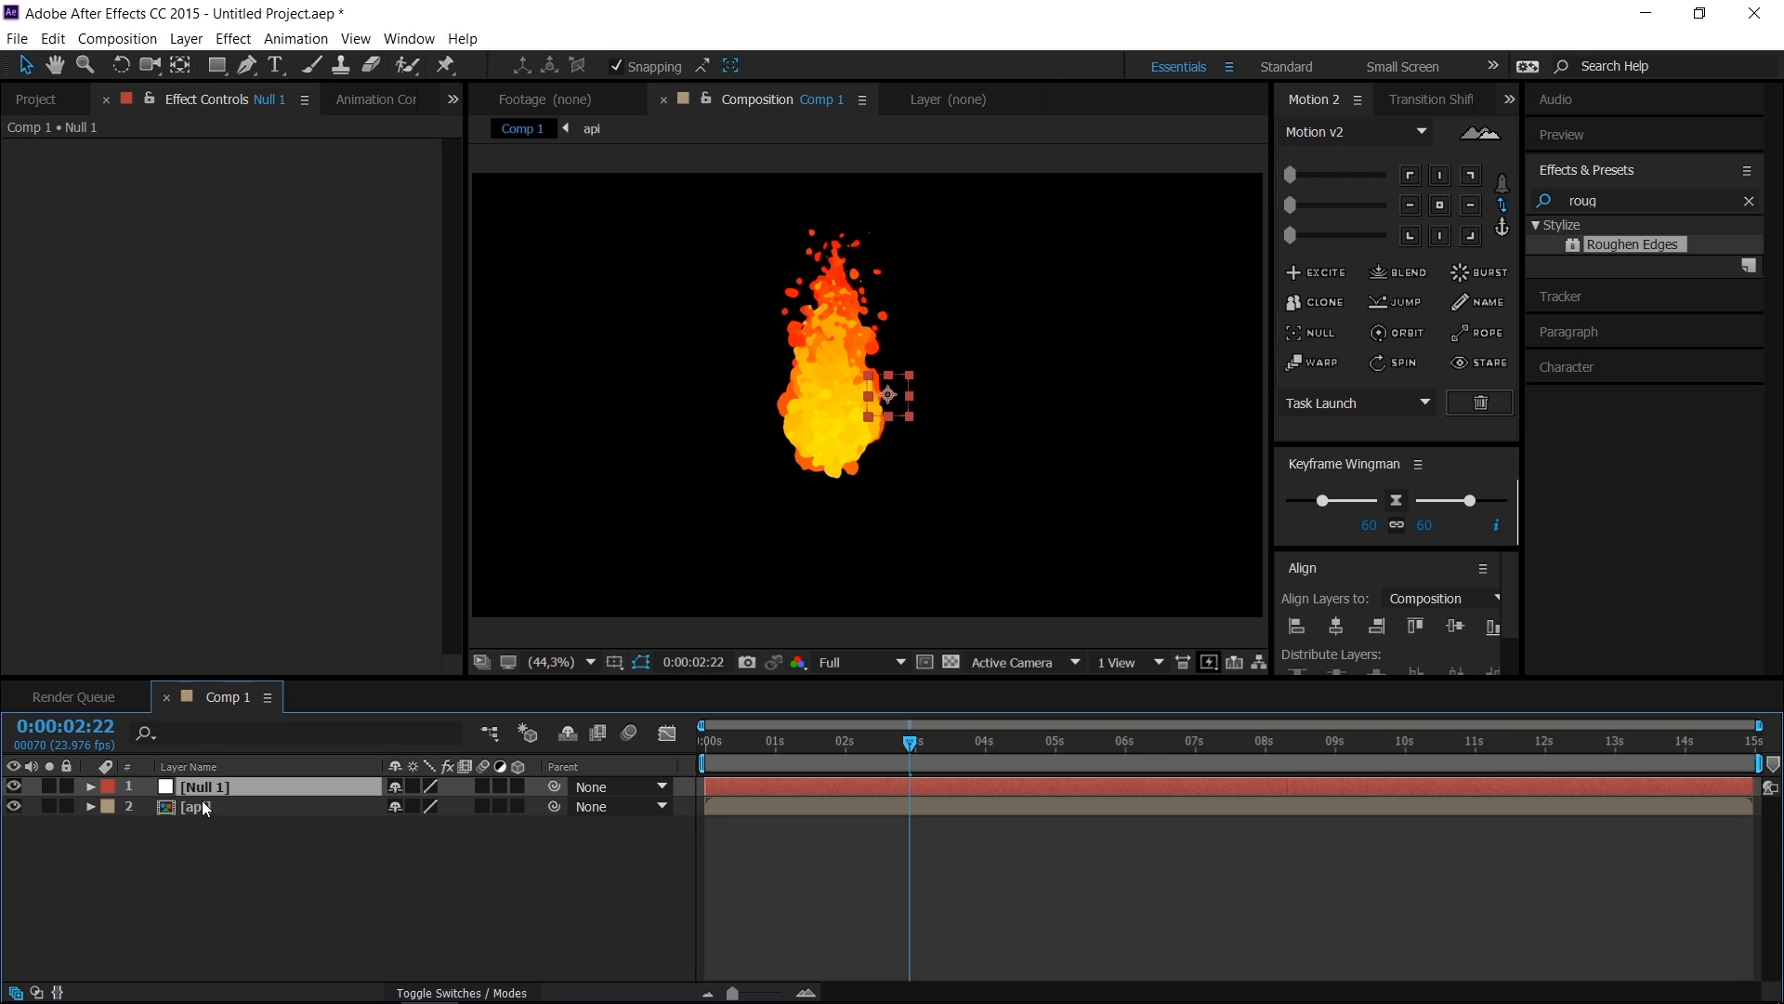
left_click(203, 802)
left_click(208, 780)
left_click(192, 806)
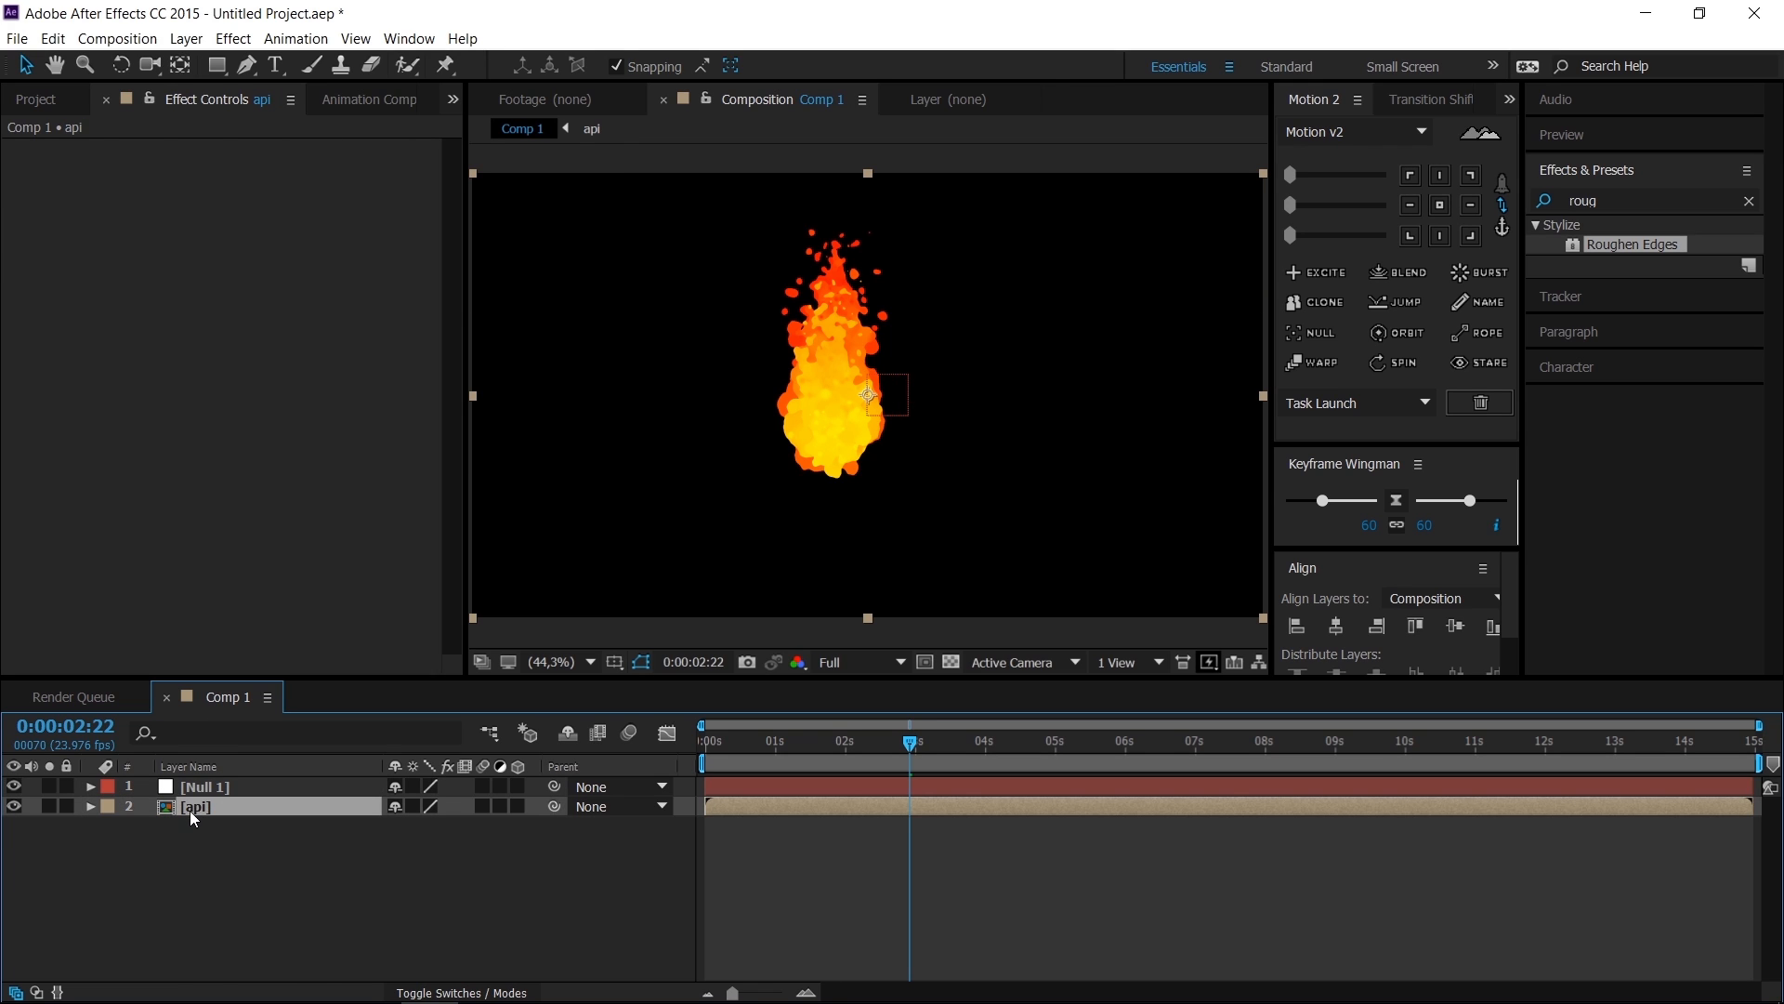
double_click(190, 807)
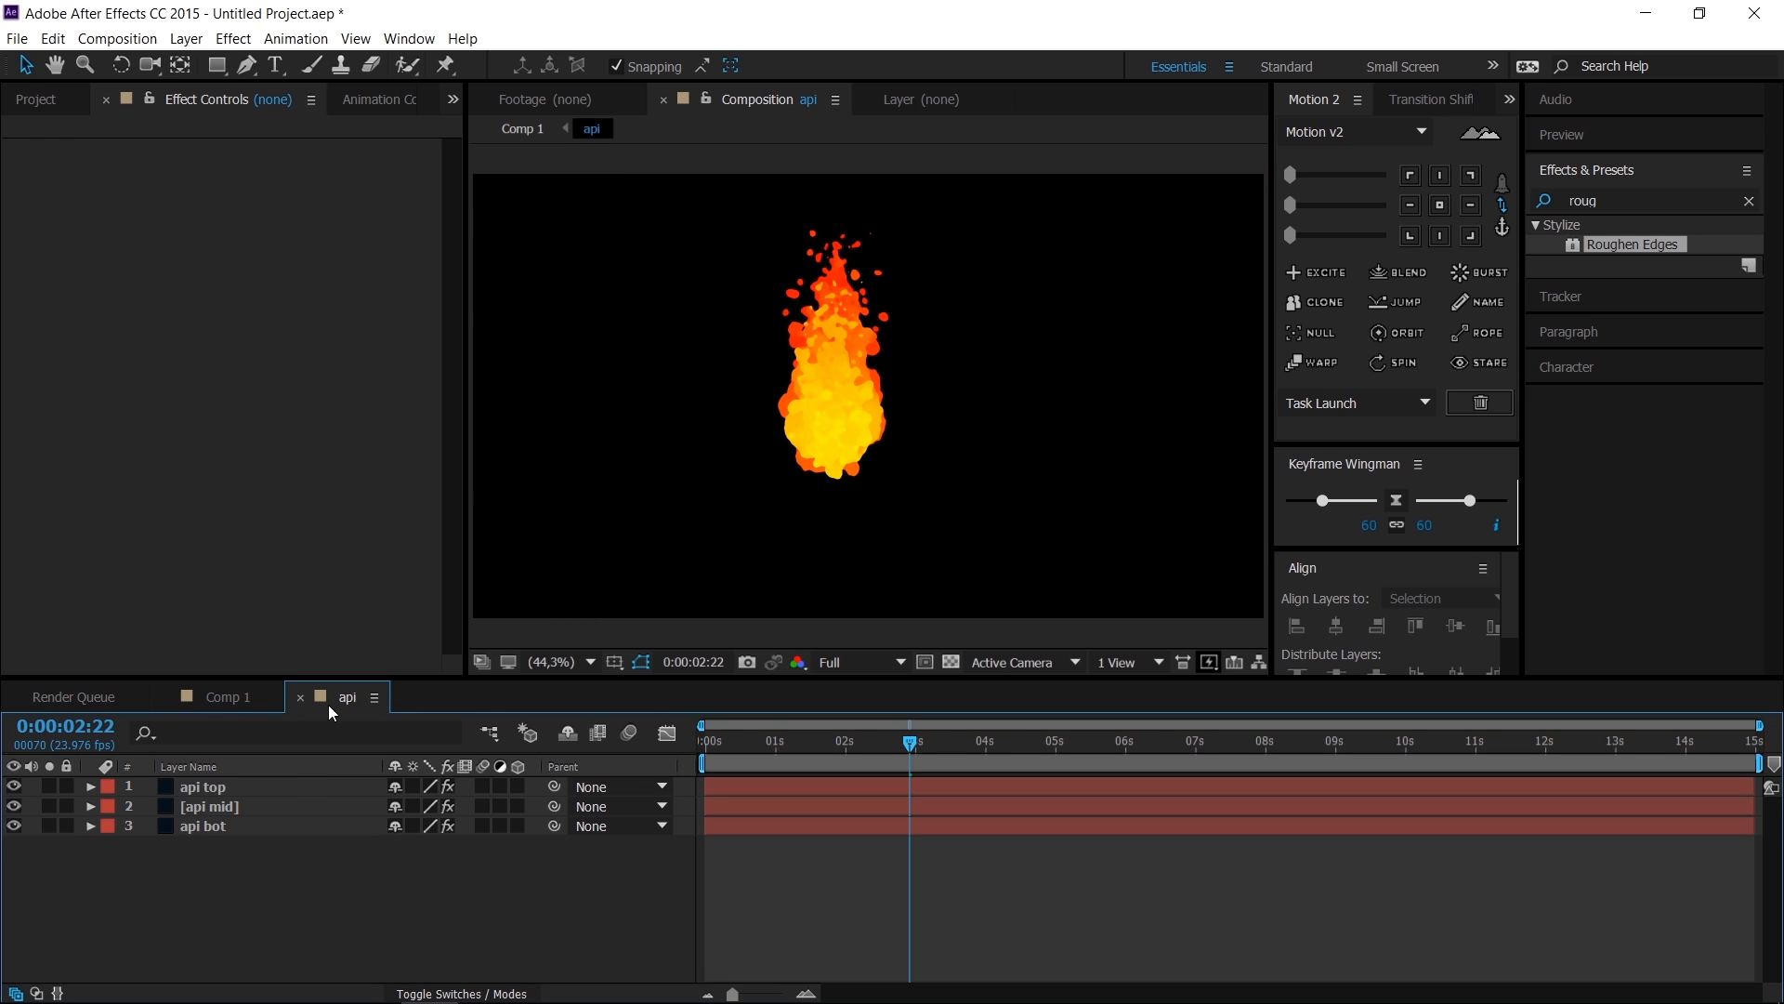
left_click(221, 695)
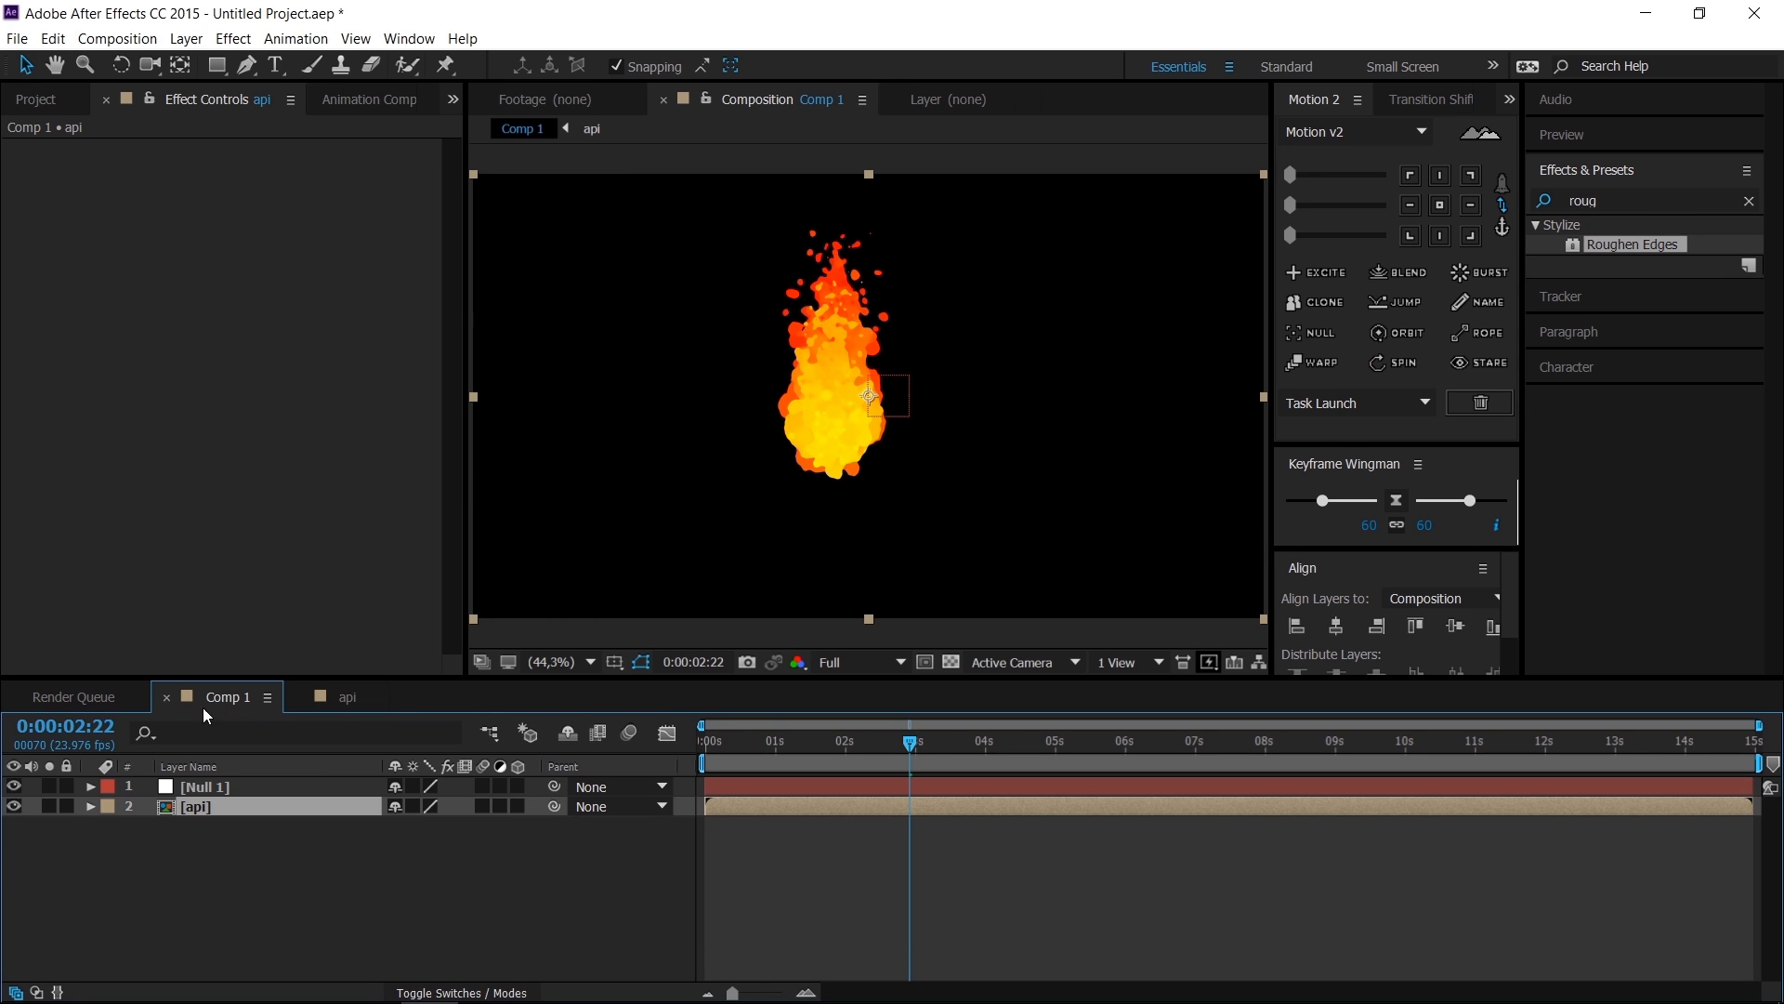
left_click_drag(204, 712, 33, 806)
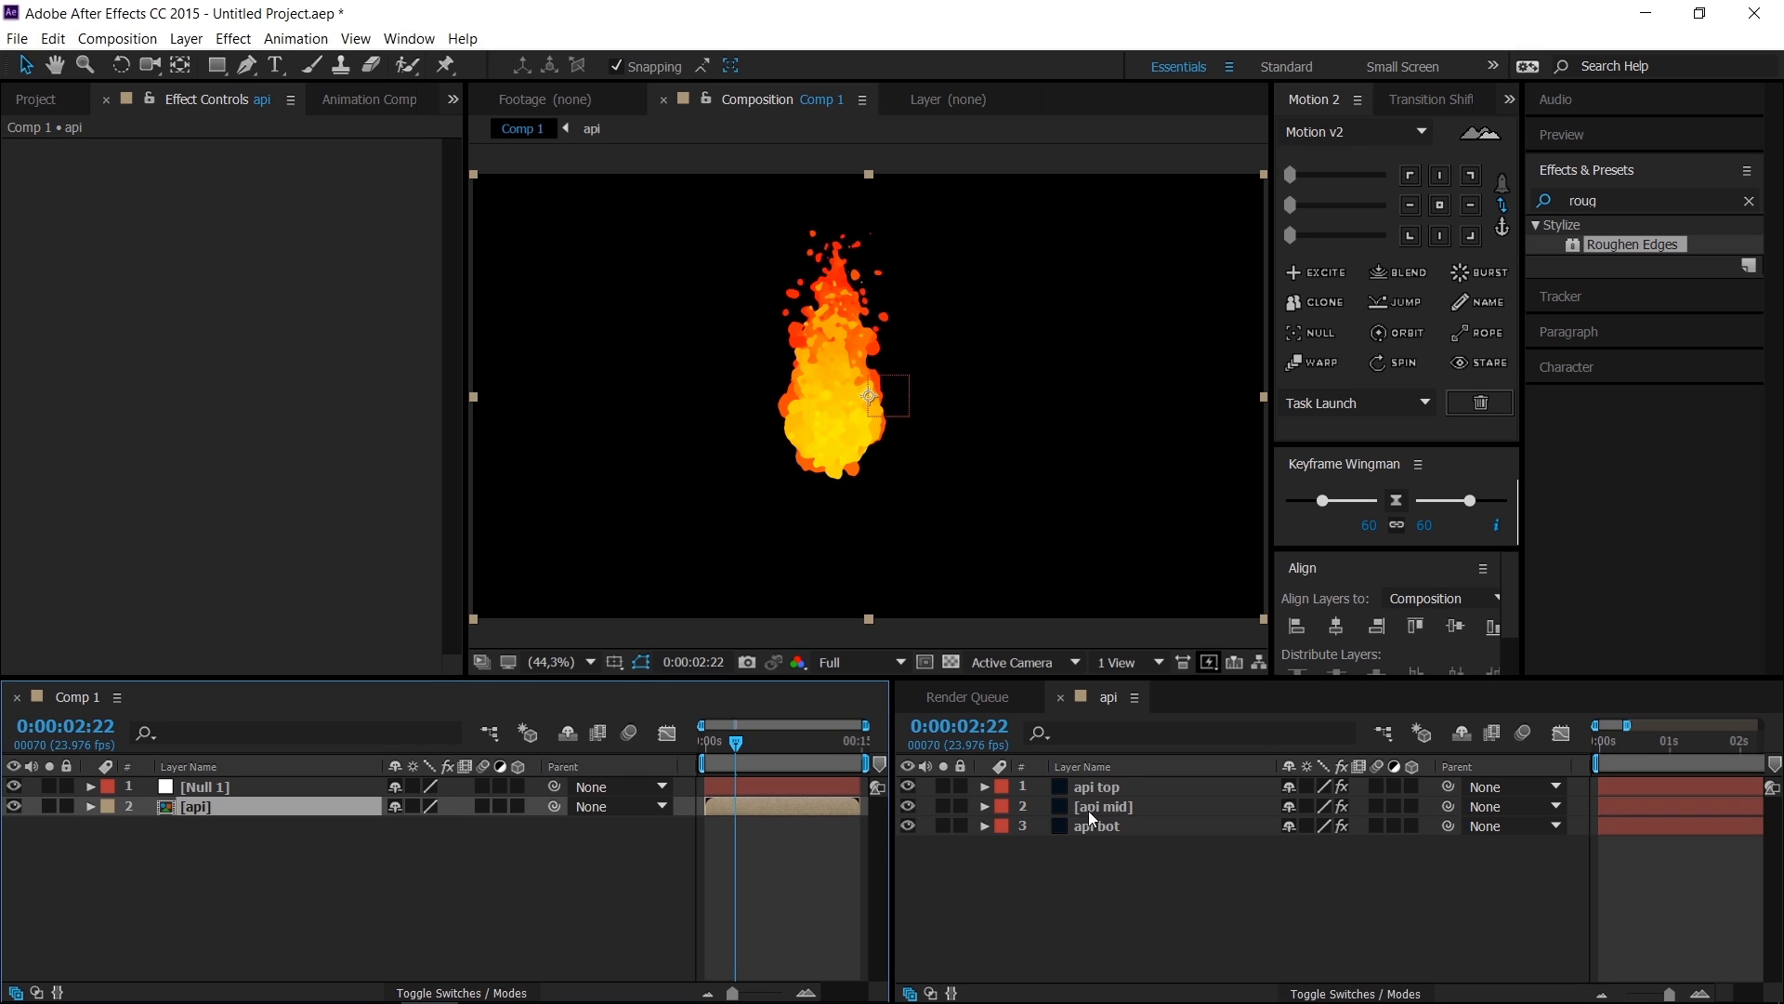
Step: Reveal the Position property of the null layer in Comp 1 and check the flame layers in "api"
left_click(206, 787)
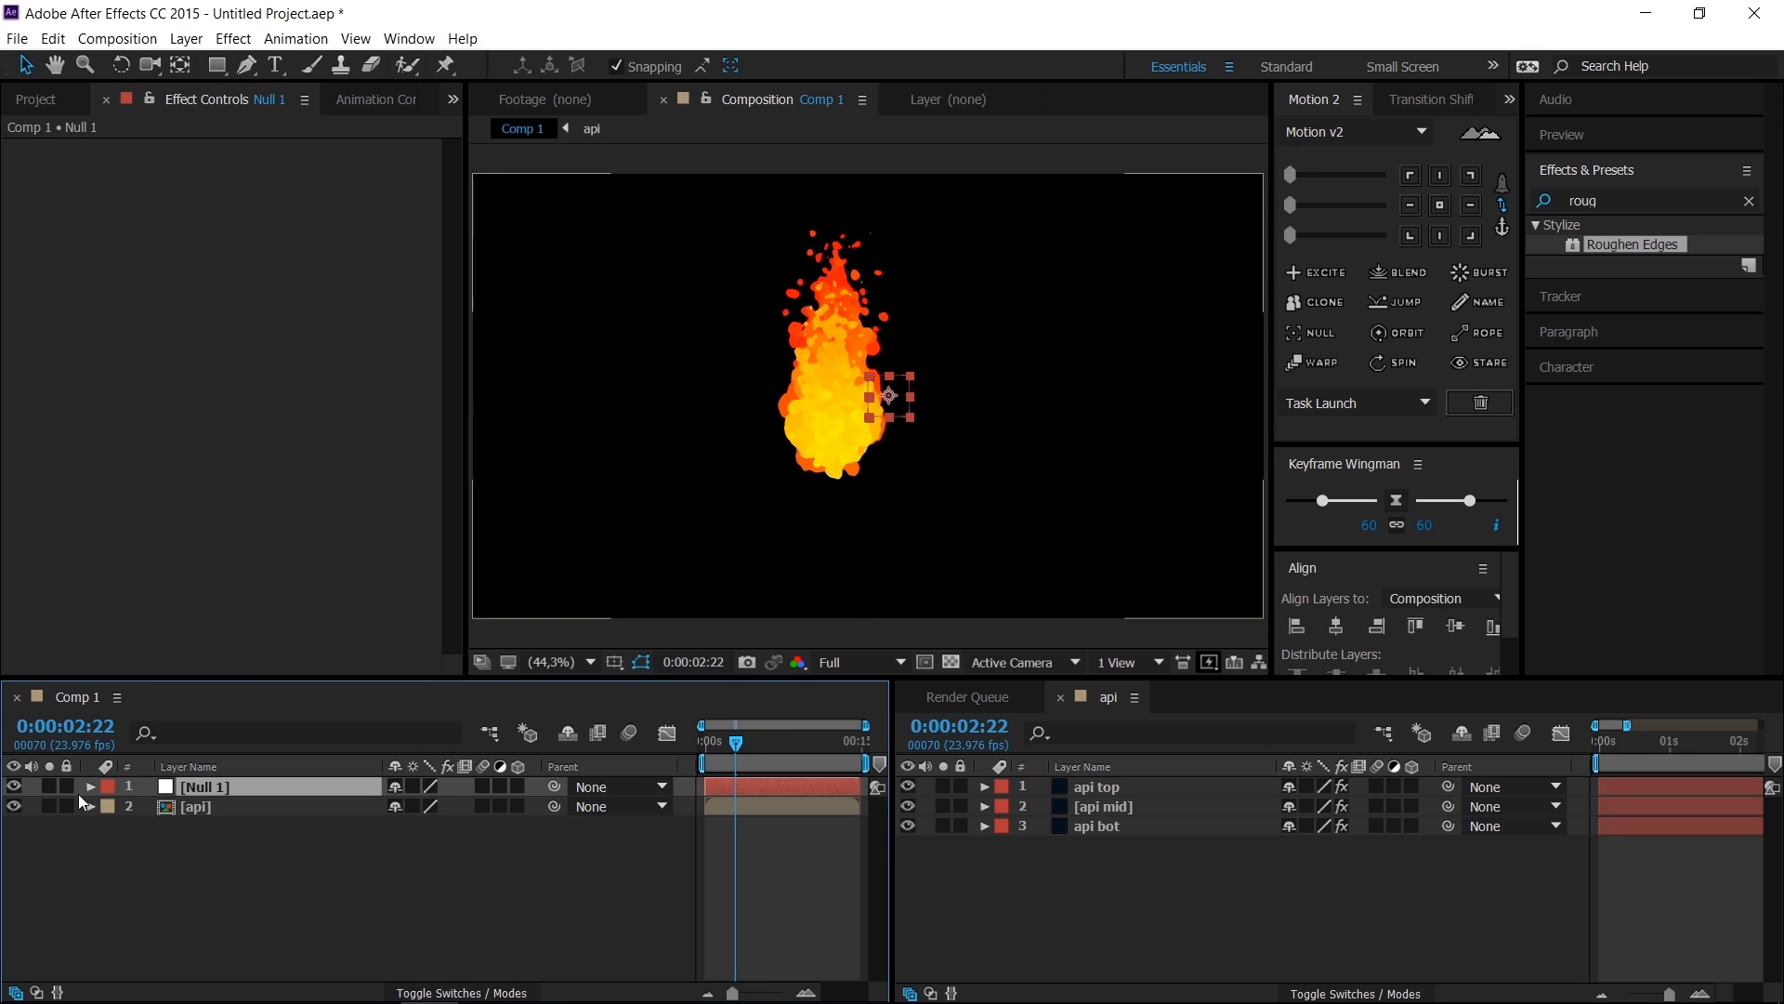
key("p")
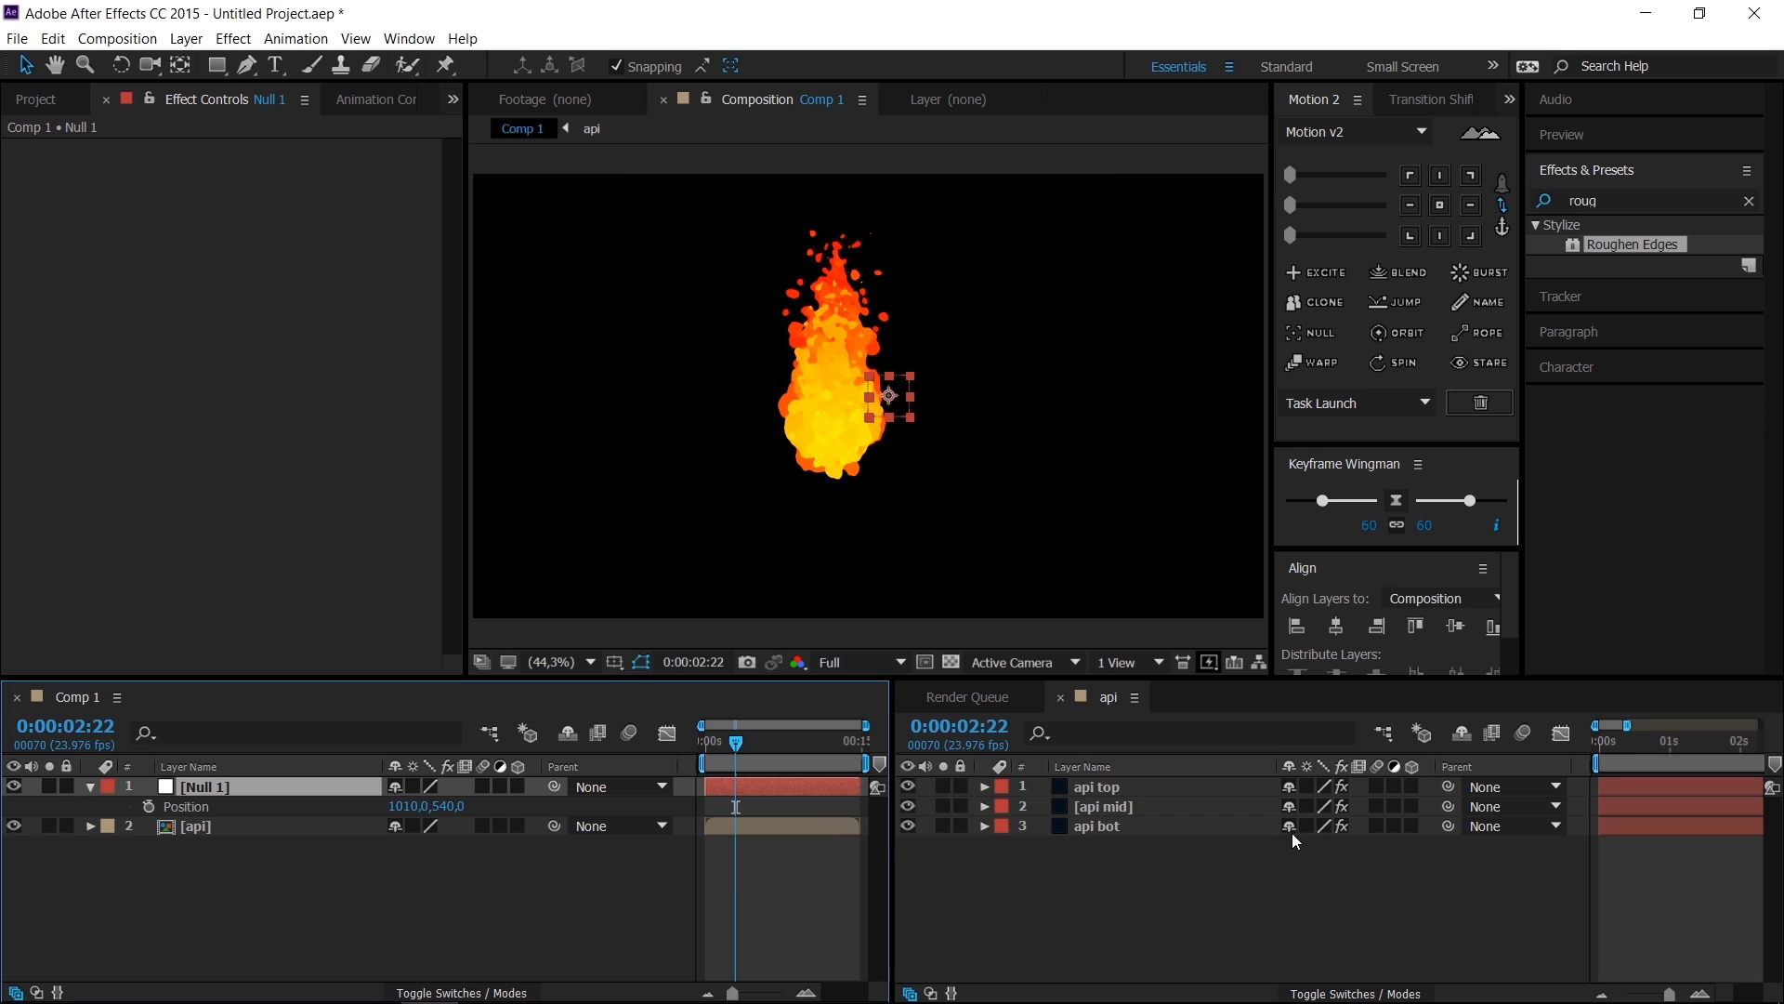
left_click(1109, 788)
left_click(1106, 824)
left_click(1108, 803)
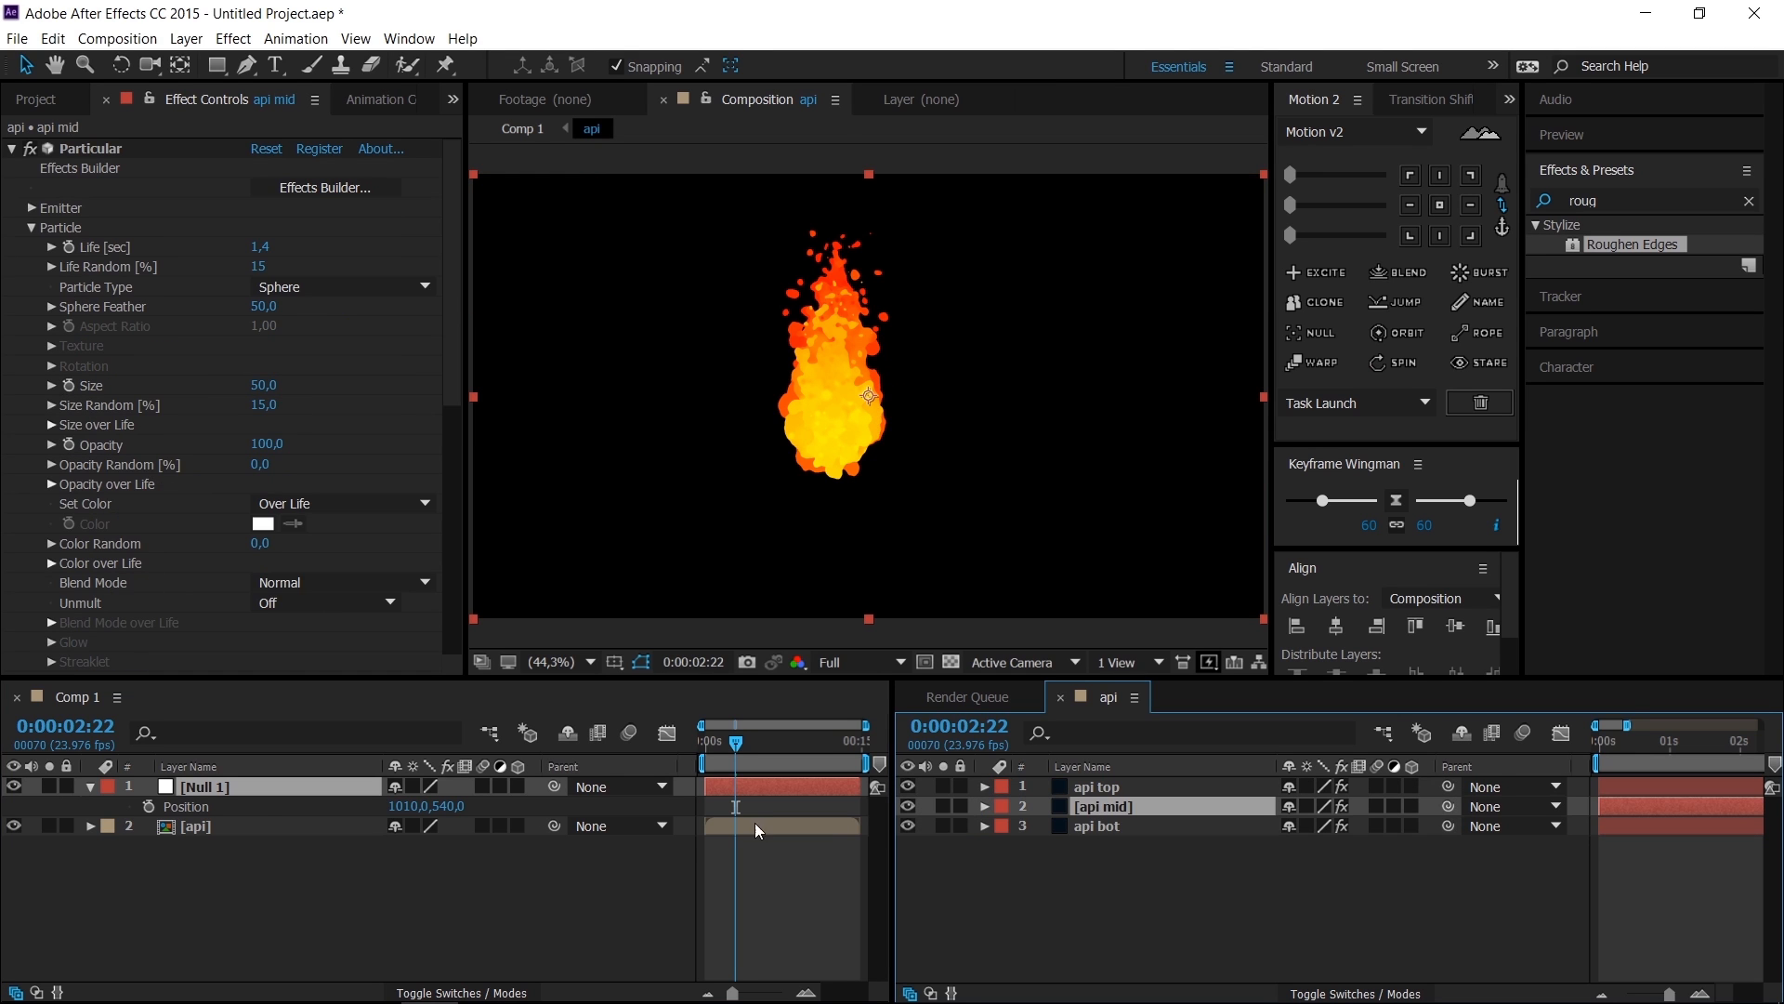
left_click(171, 818)
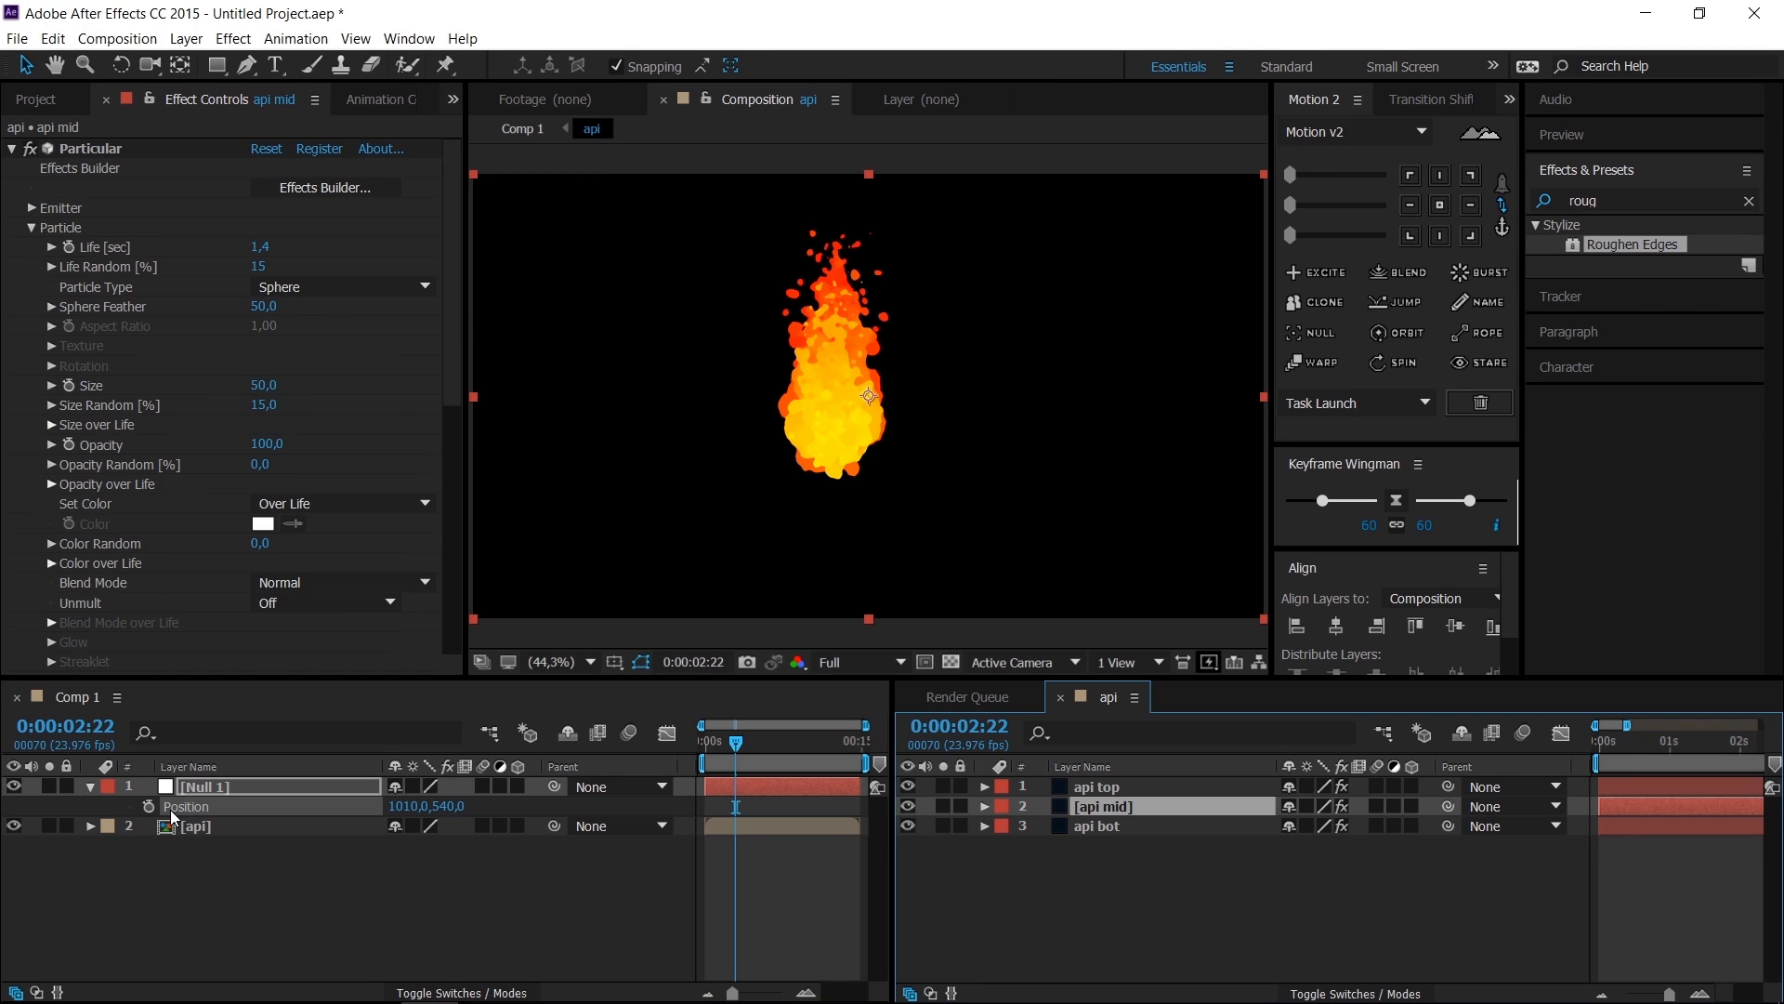
left_click(1168, 870)
Step: Link the emitter Position XY of the "api top" layer to the null's Position with a pick-whip expression
left_click(1108, 788)
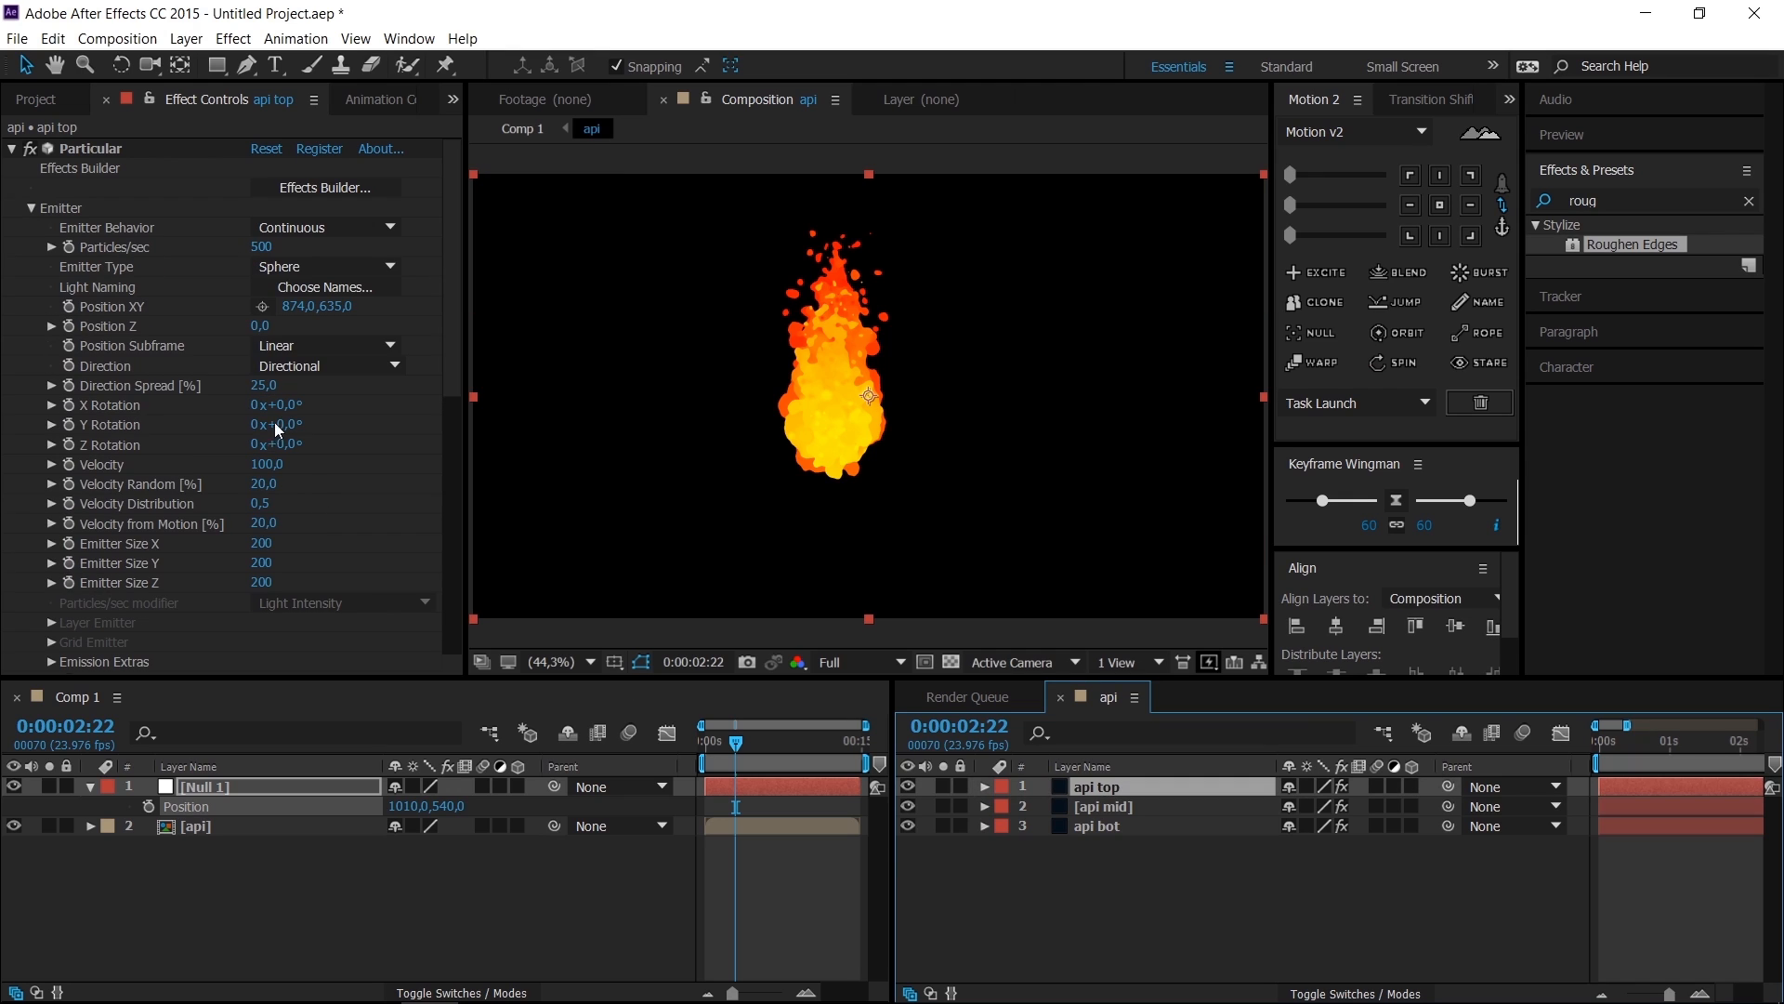
left_click(68, 308, "alt")
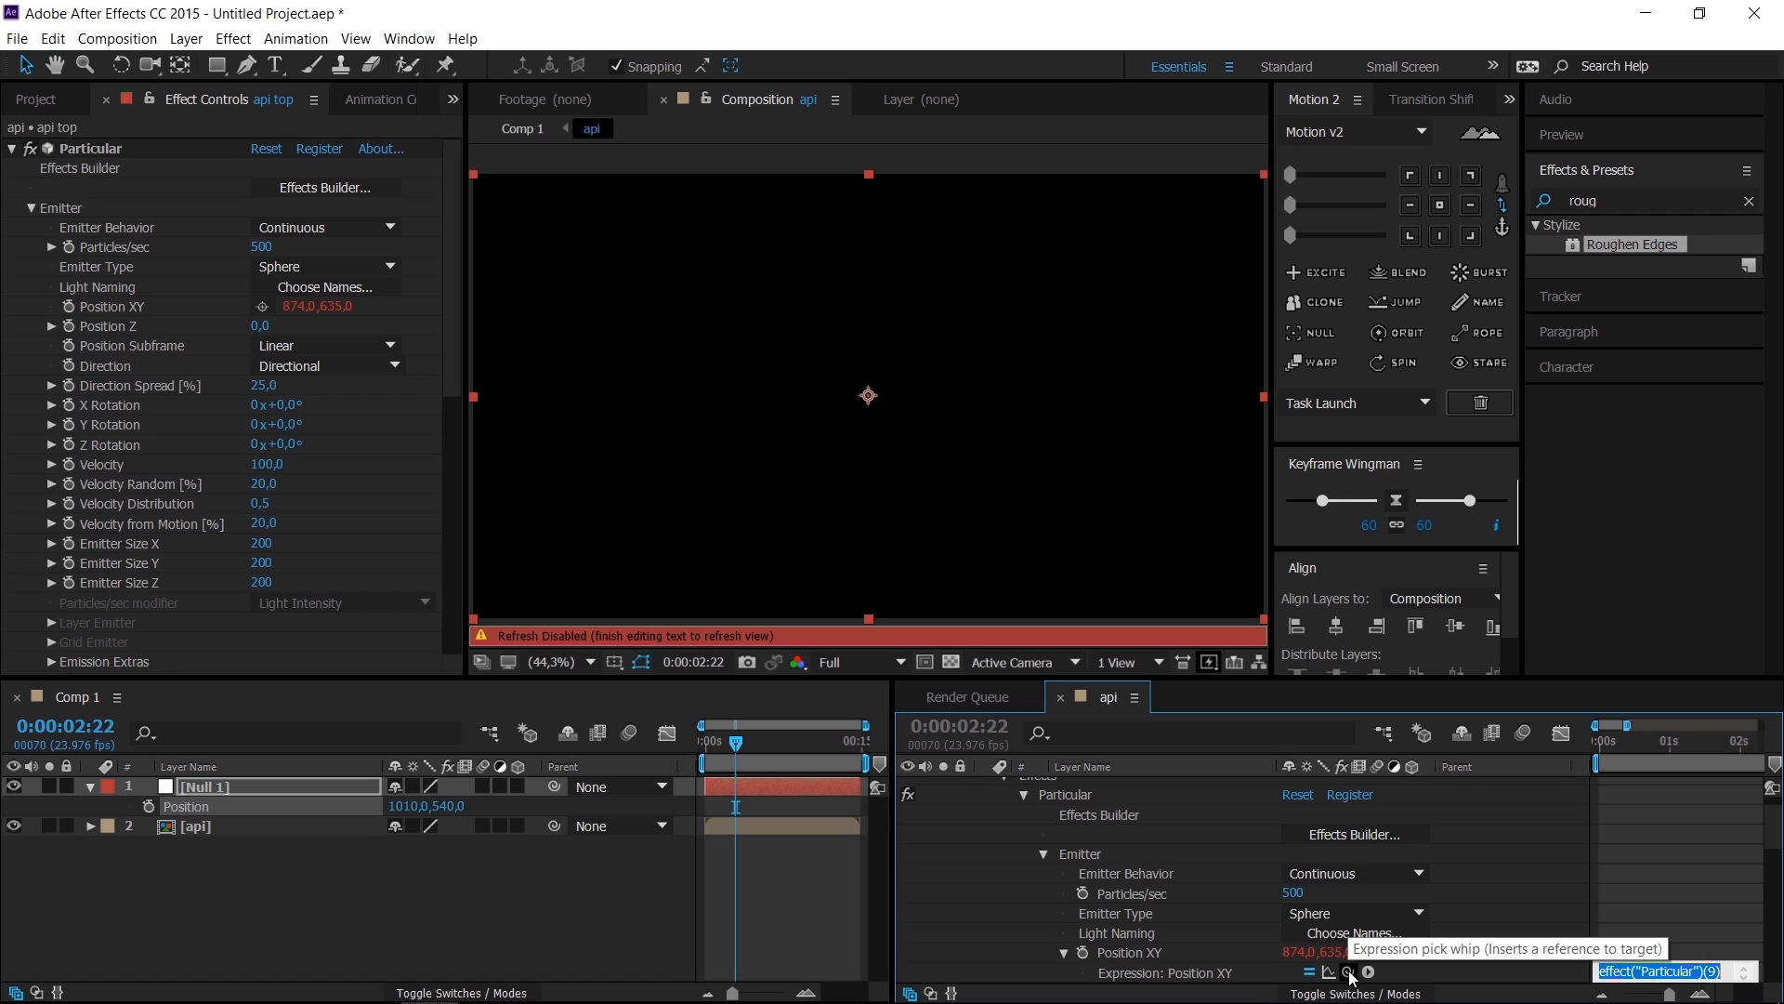
left_click_drag(1348, 972, 191, 809)
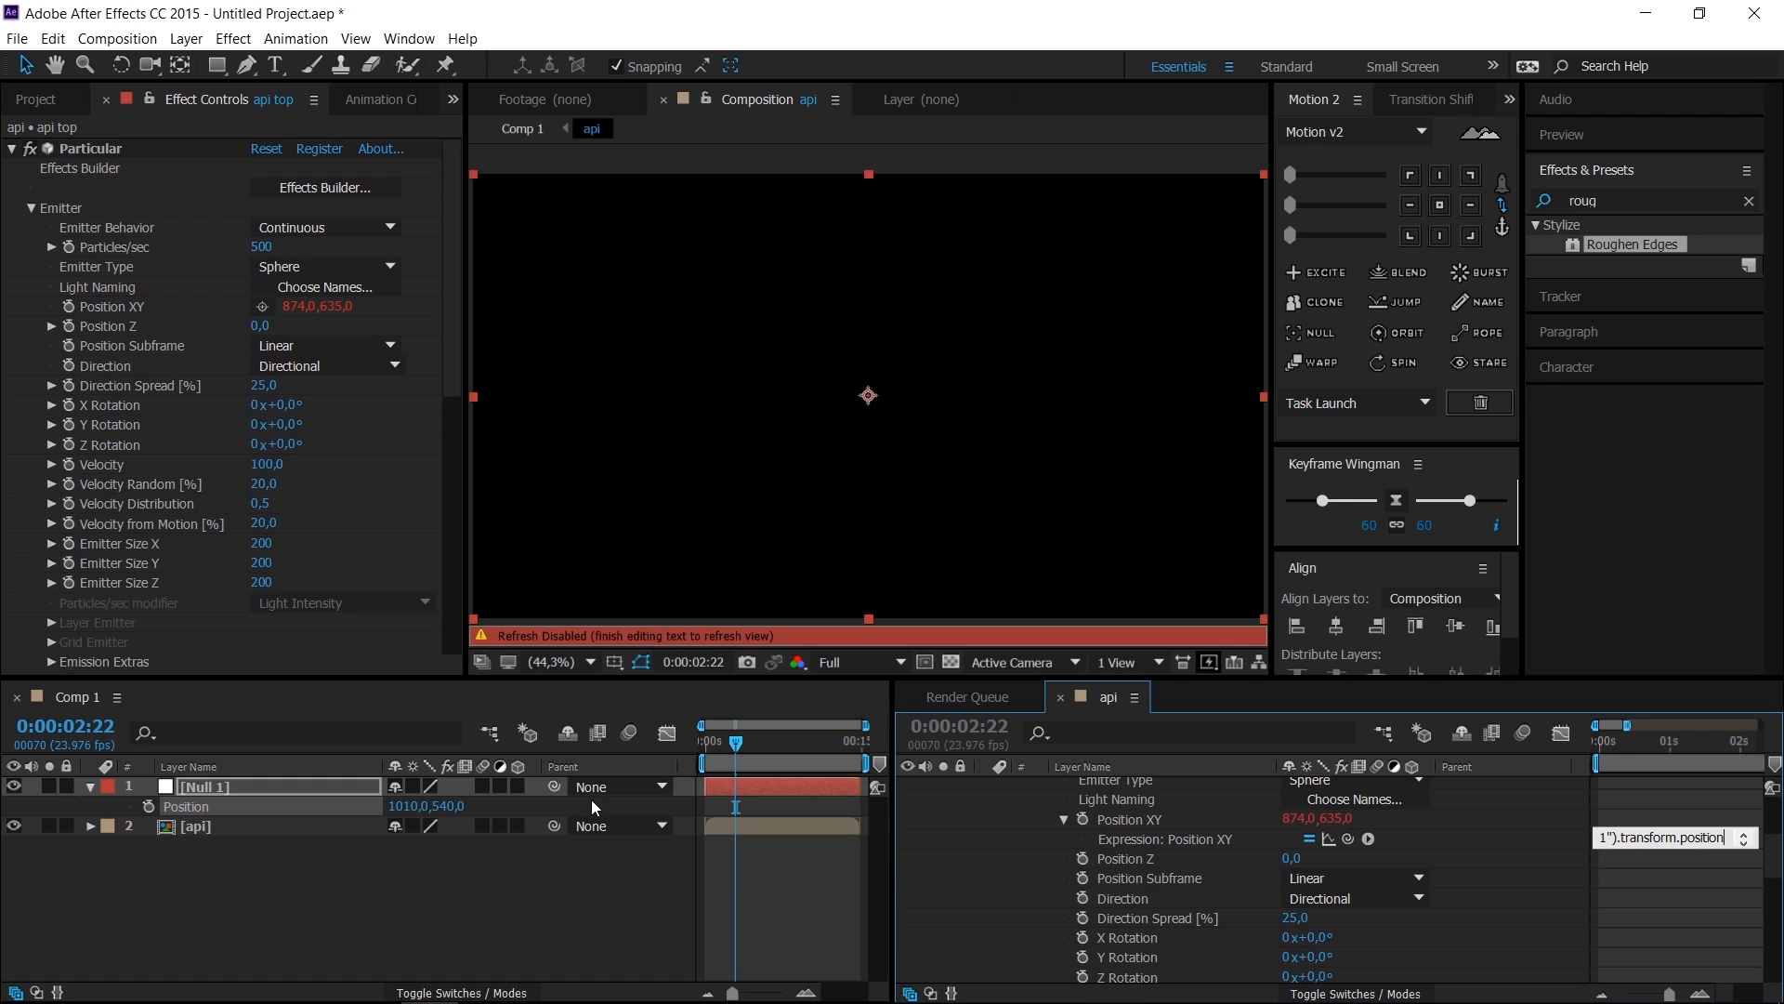
left_click(591, 799)
left_click(1099, 866)
scroll(1058, 833, "up", 5)
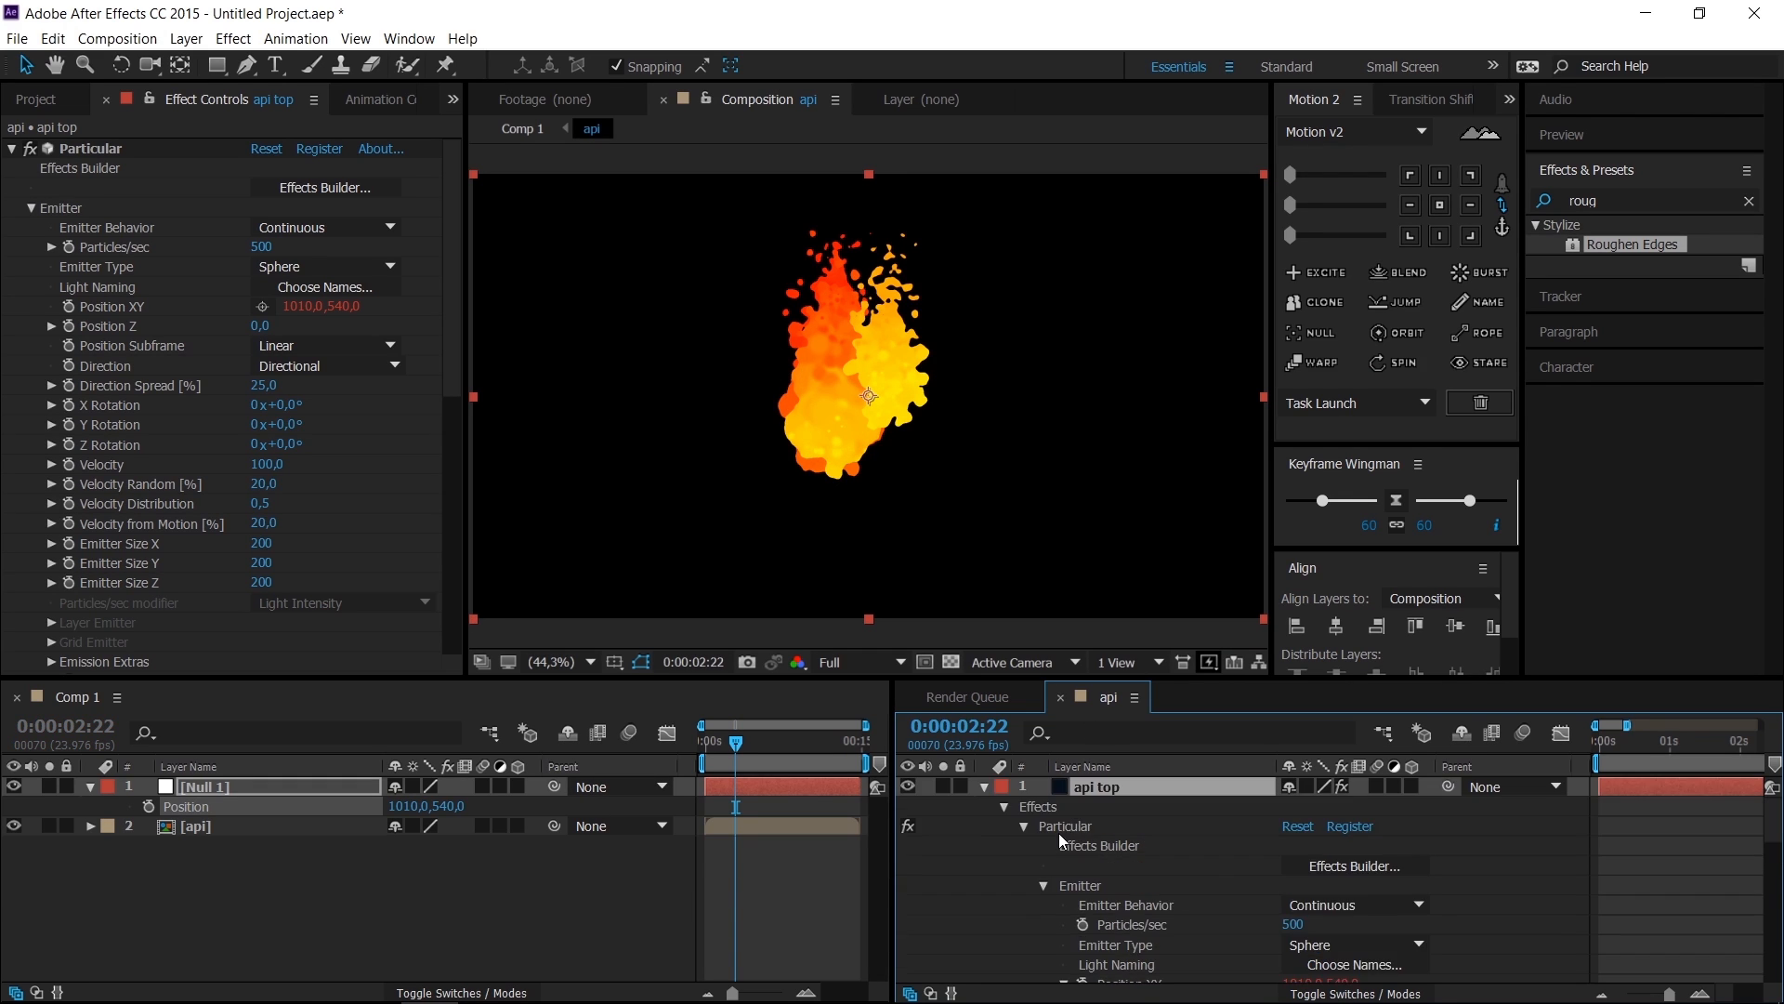
left_click(985, 787)
Step: Link the Particular emitter Position XY of the "api mid" layer to the null's Position with a pick-whip expression
left_click(1108, 804)
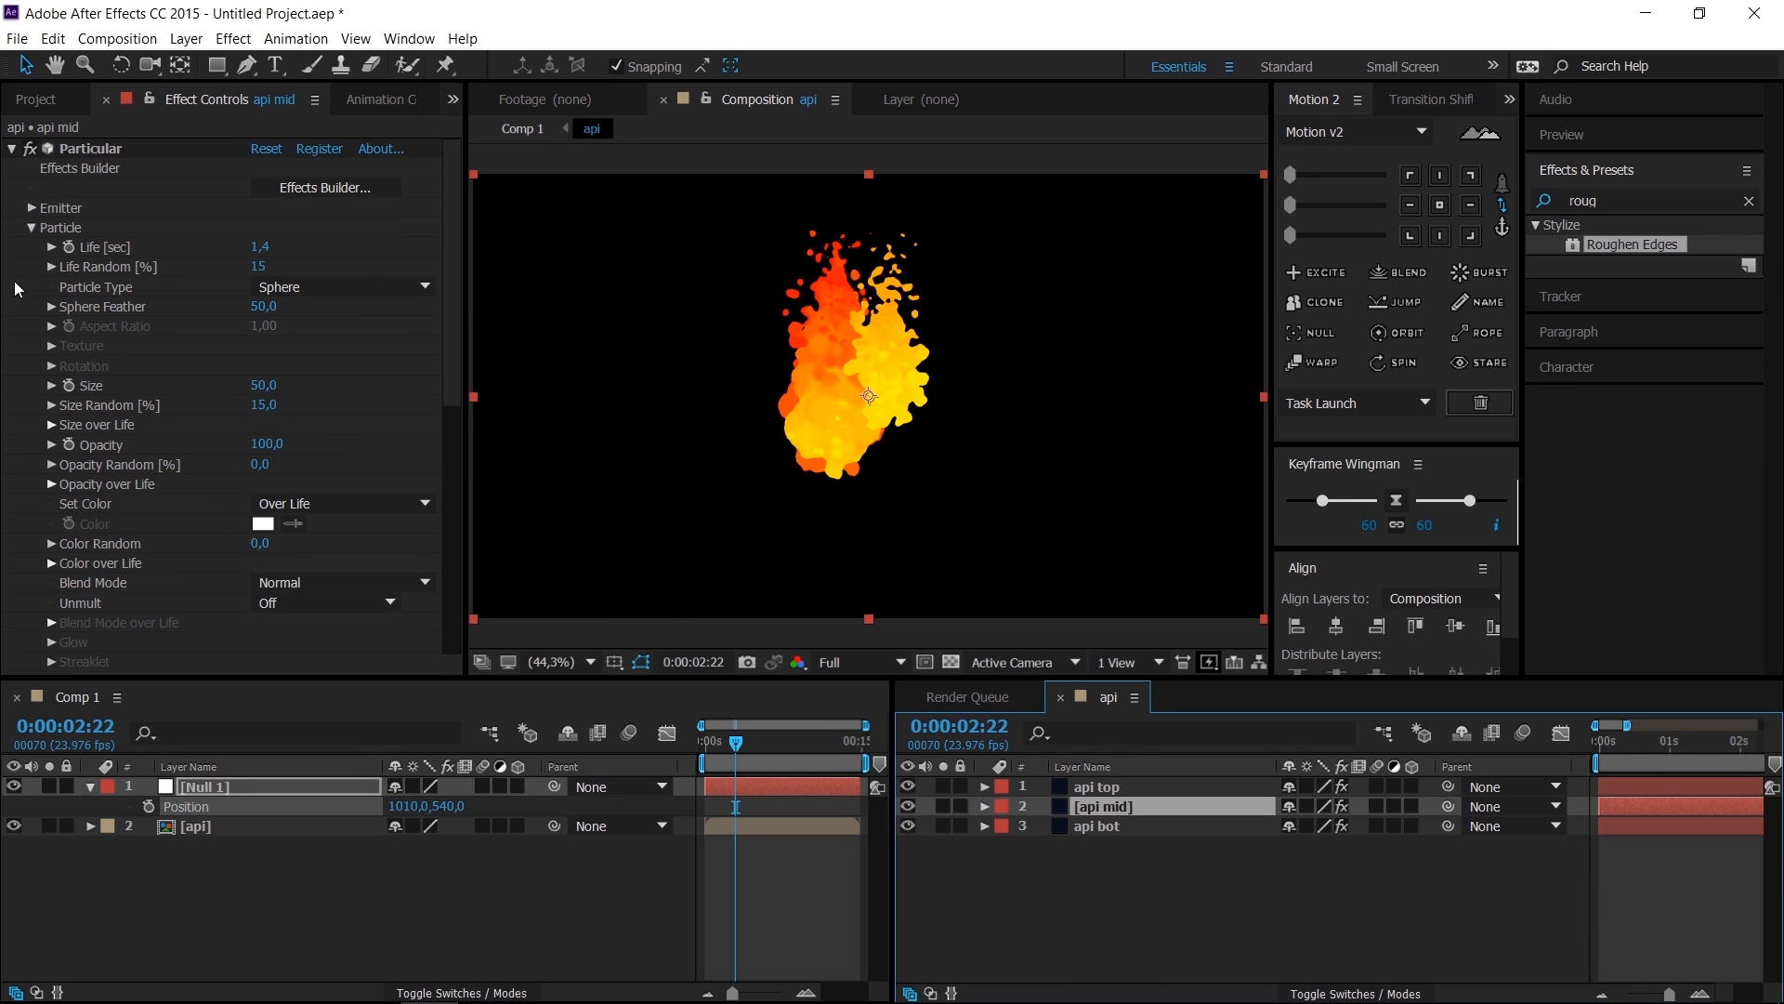
left_click(31, 210)
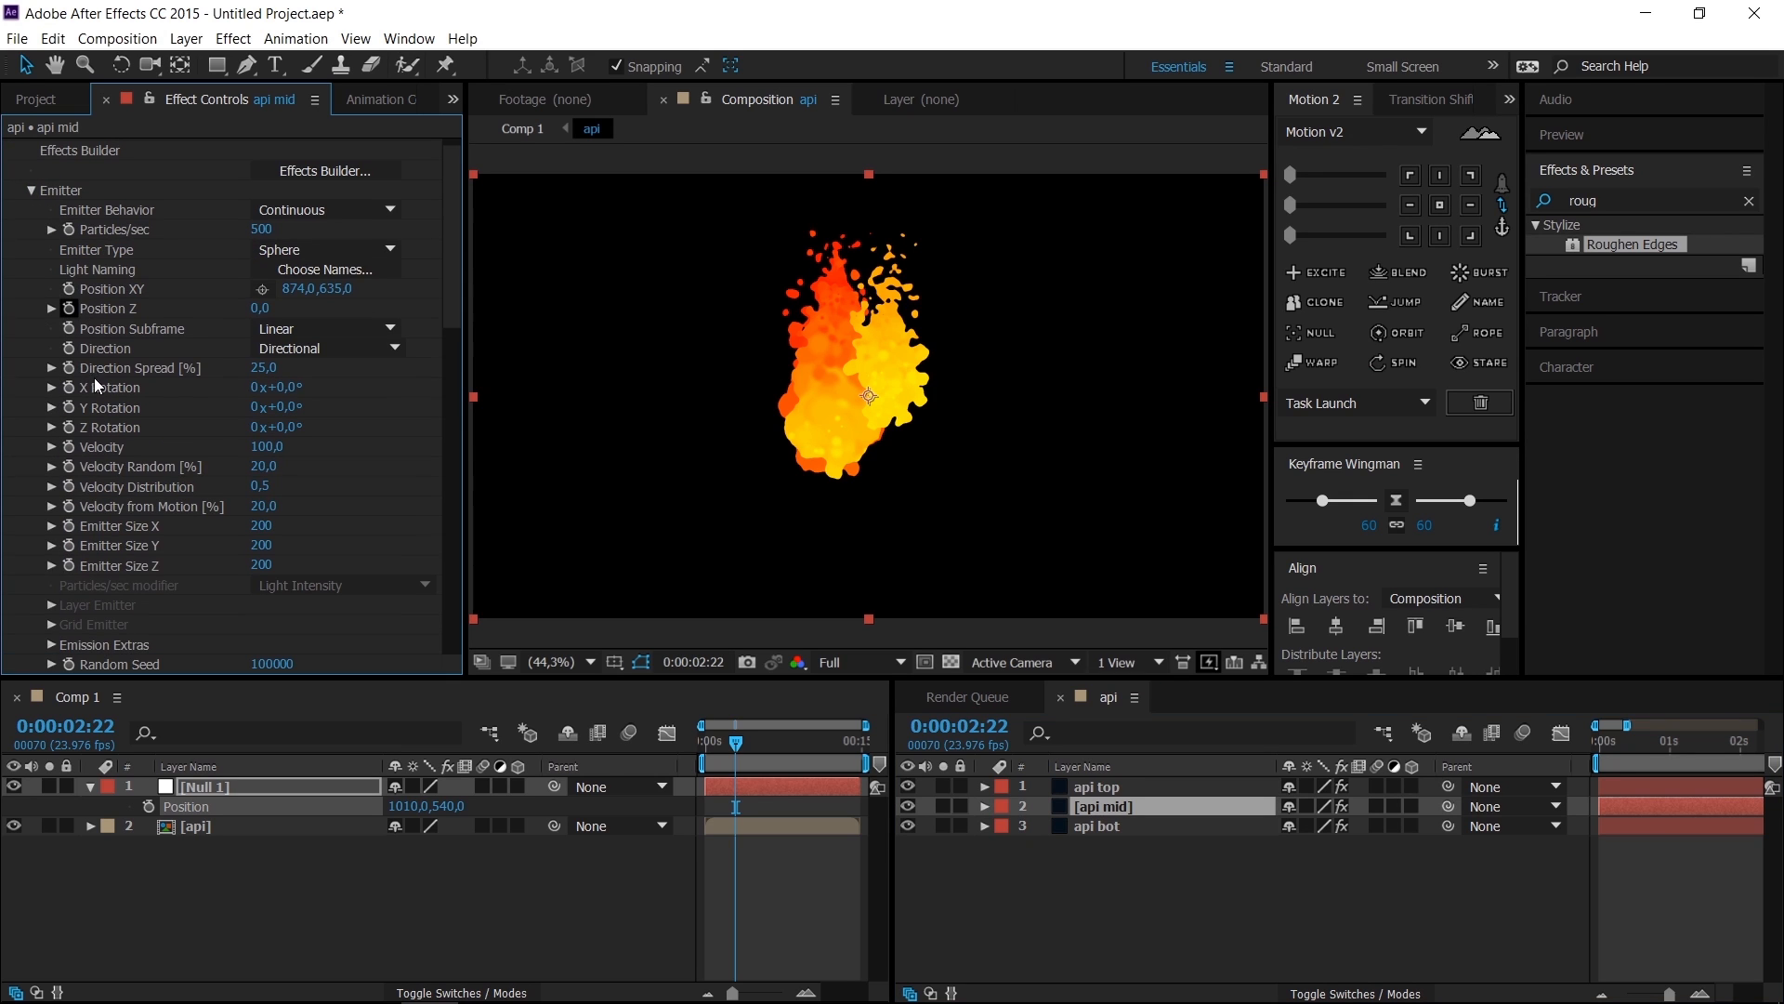
left_click(67, 289, "alt")
left_click_drag(1347, 971, 249, 805)
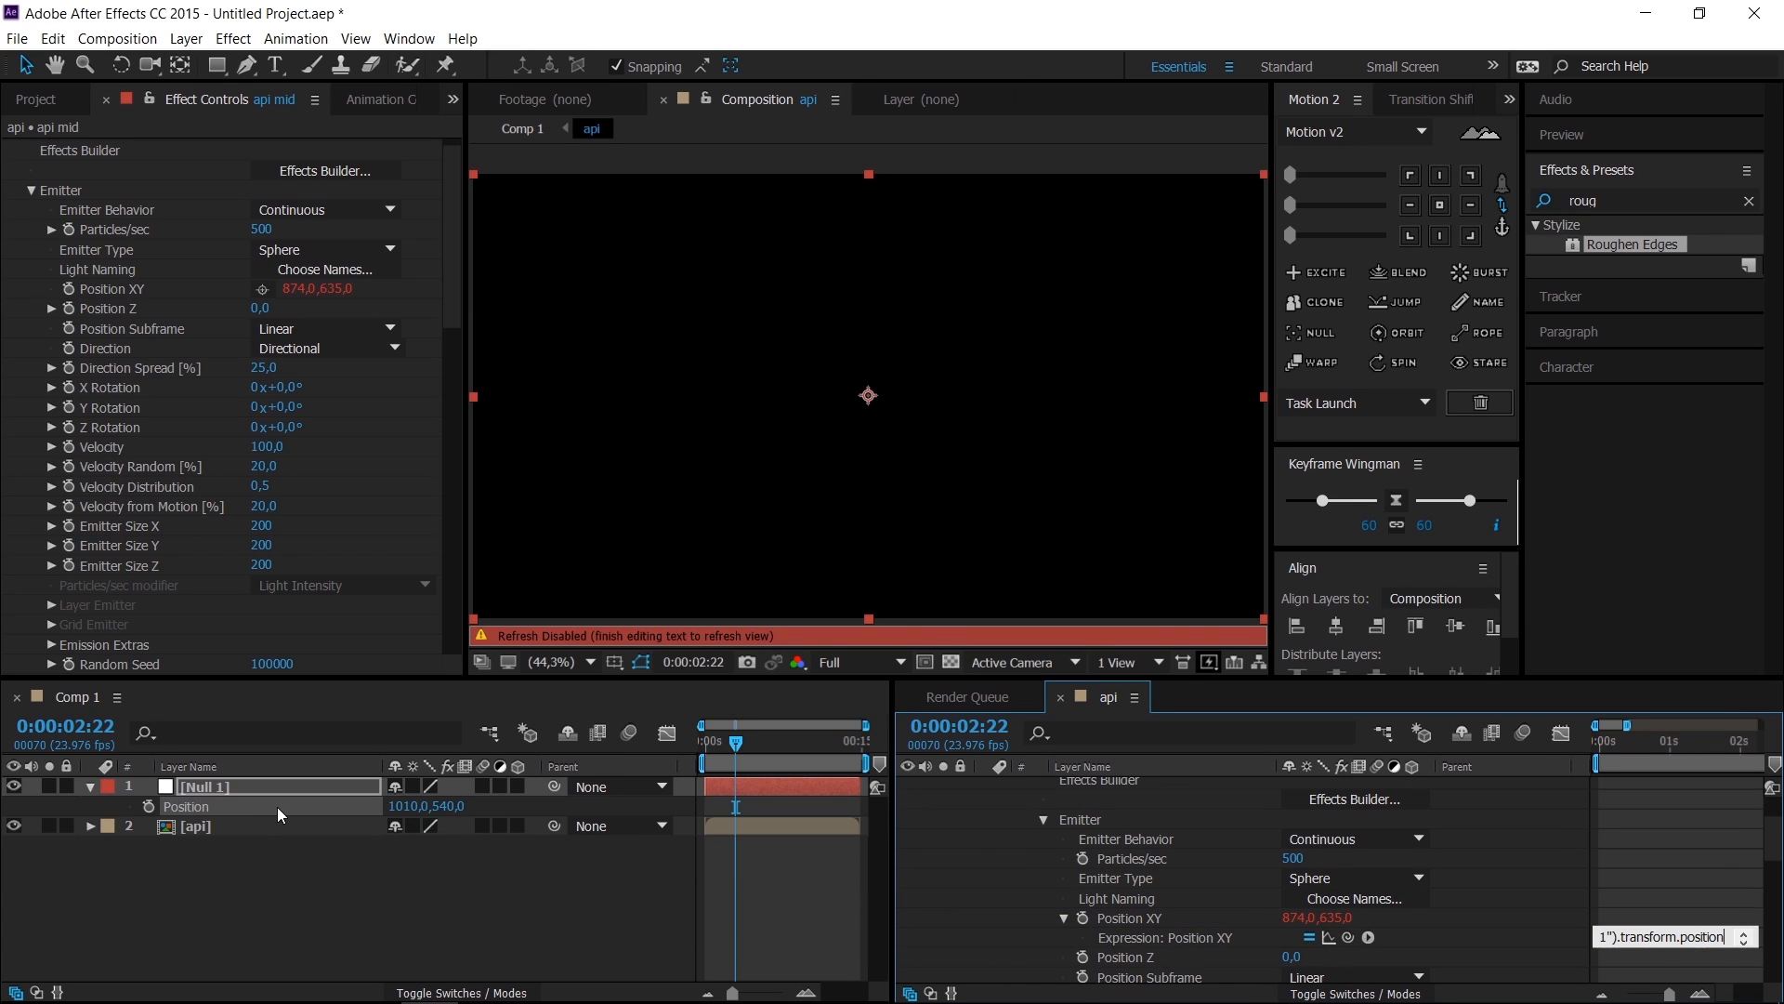
left_click(281, 805)
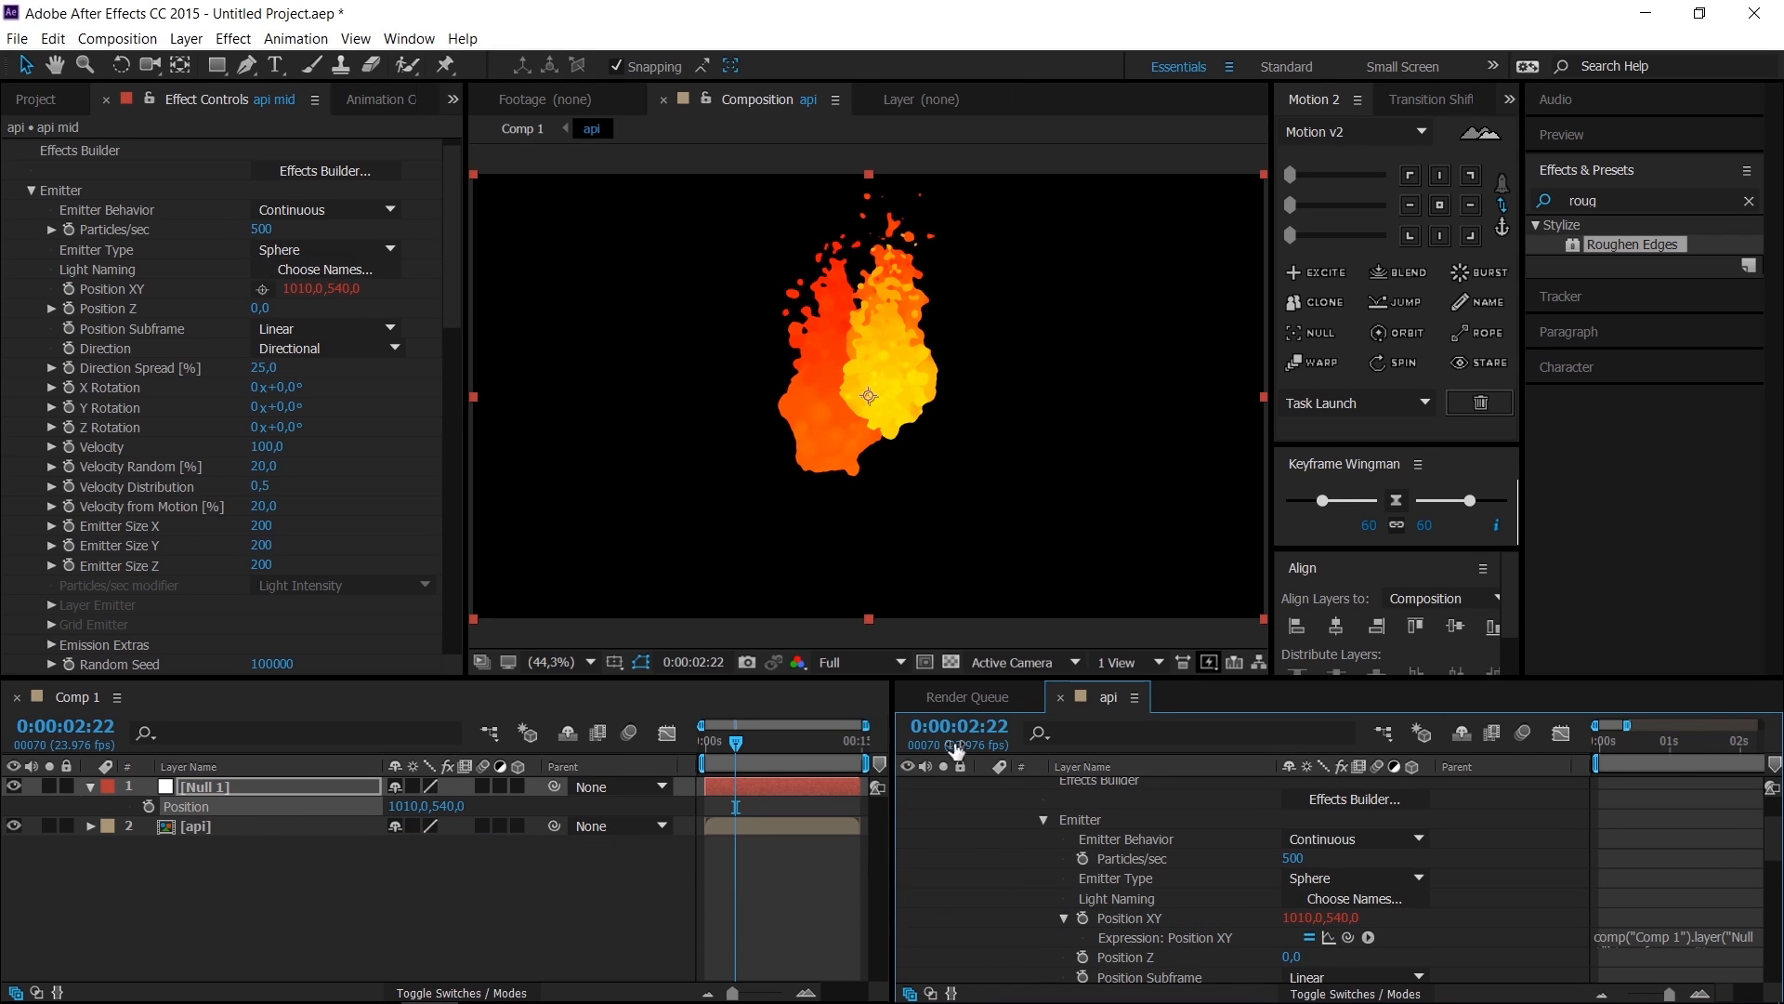
scroll(1066, 906, "up", 3)
left_click(984, 806)
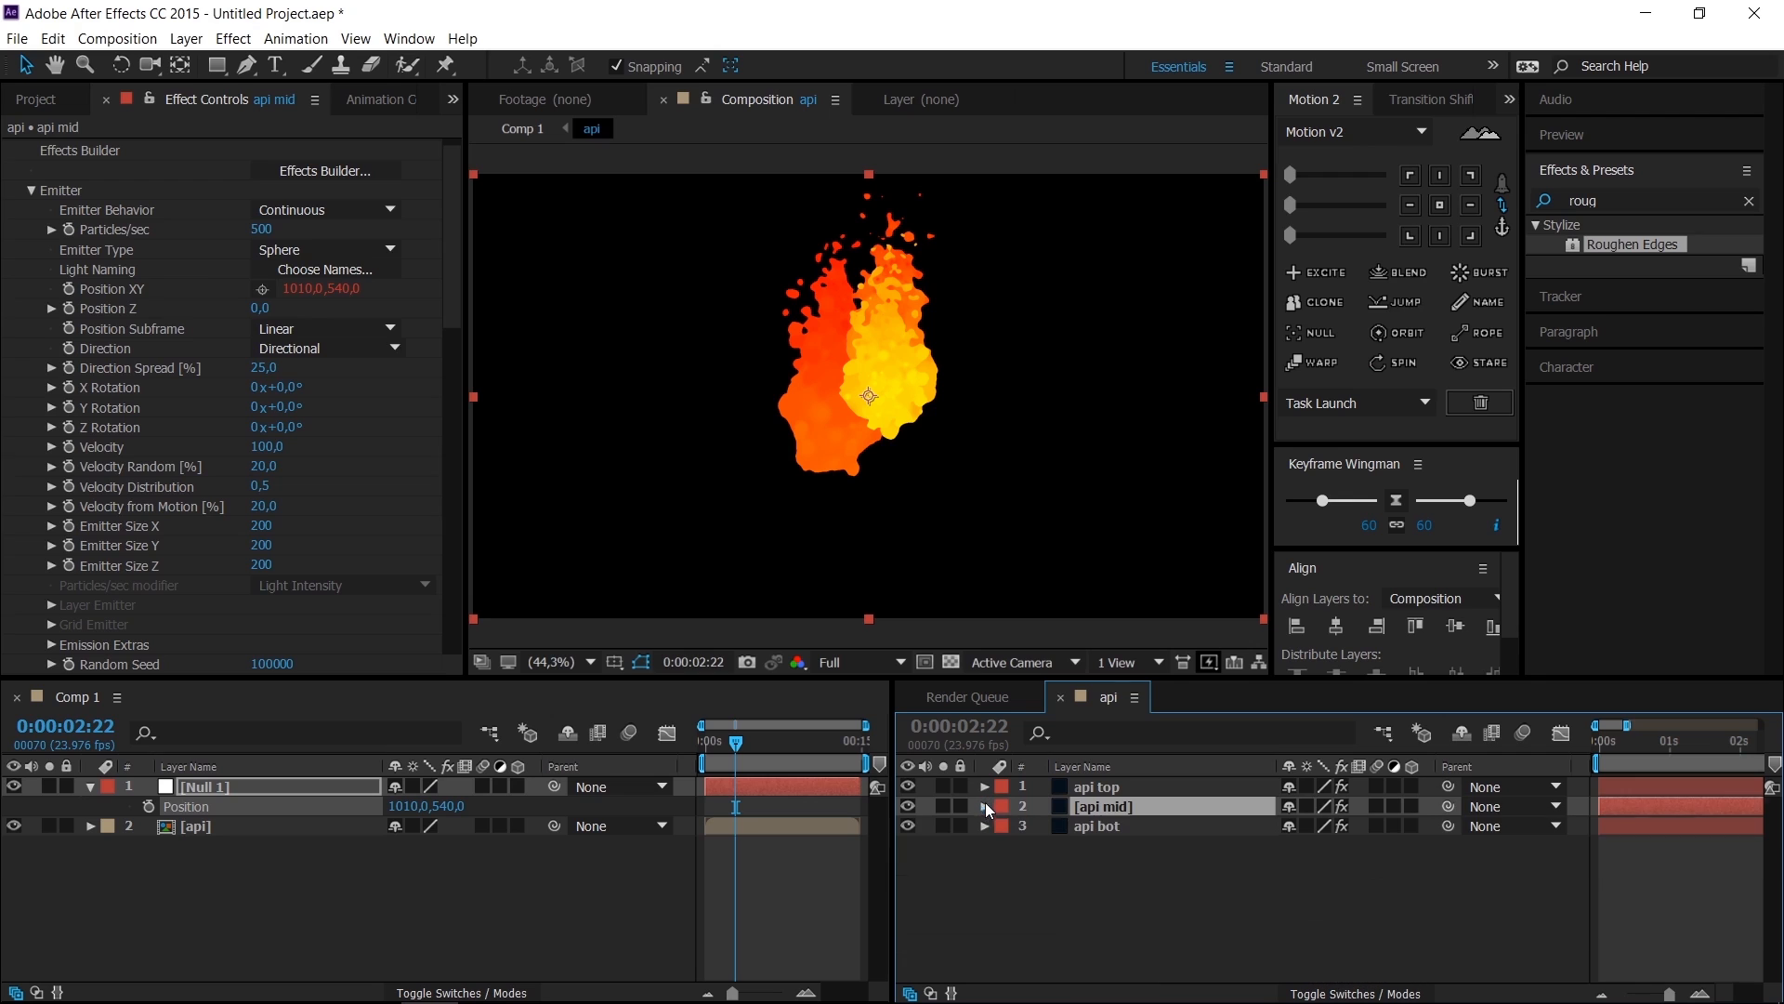
Step: Link the emitter Position XY of the "api bot" layer to the null's Position with a pick-whip expression
left_click(1096, 827)
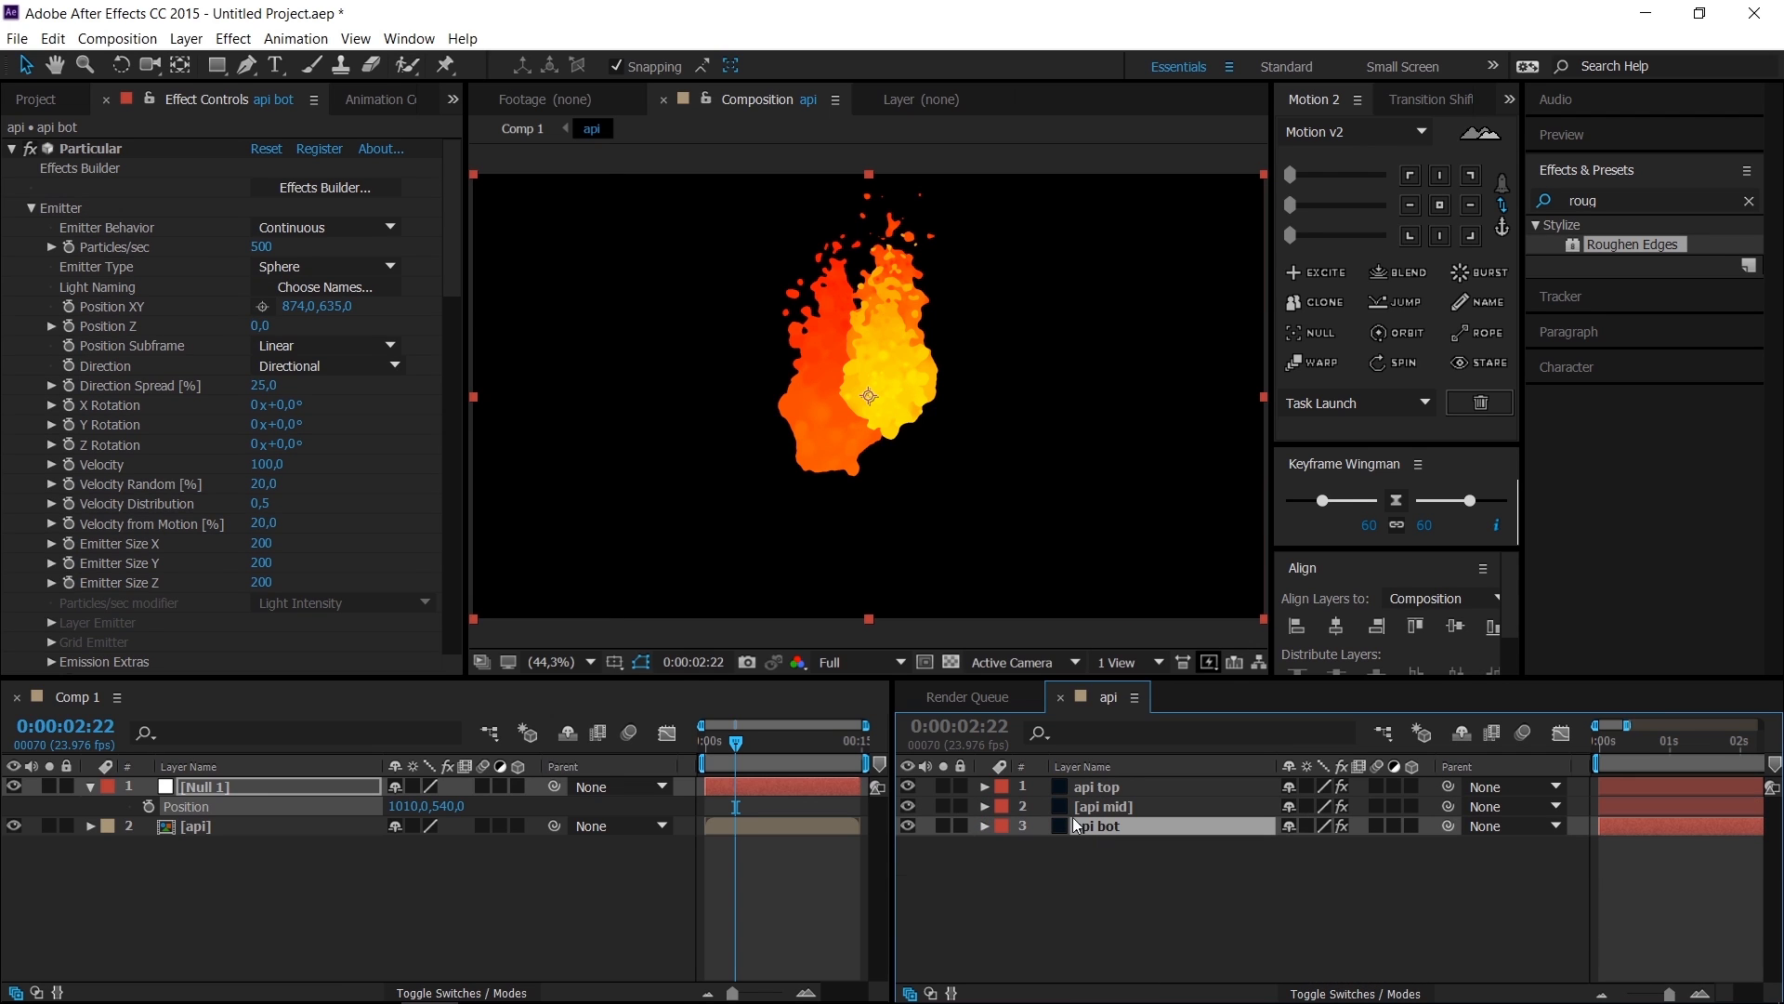
left_click(74, 305, "alt")
left_click_drag(1348, 972, 255, 805)
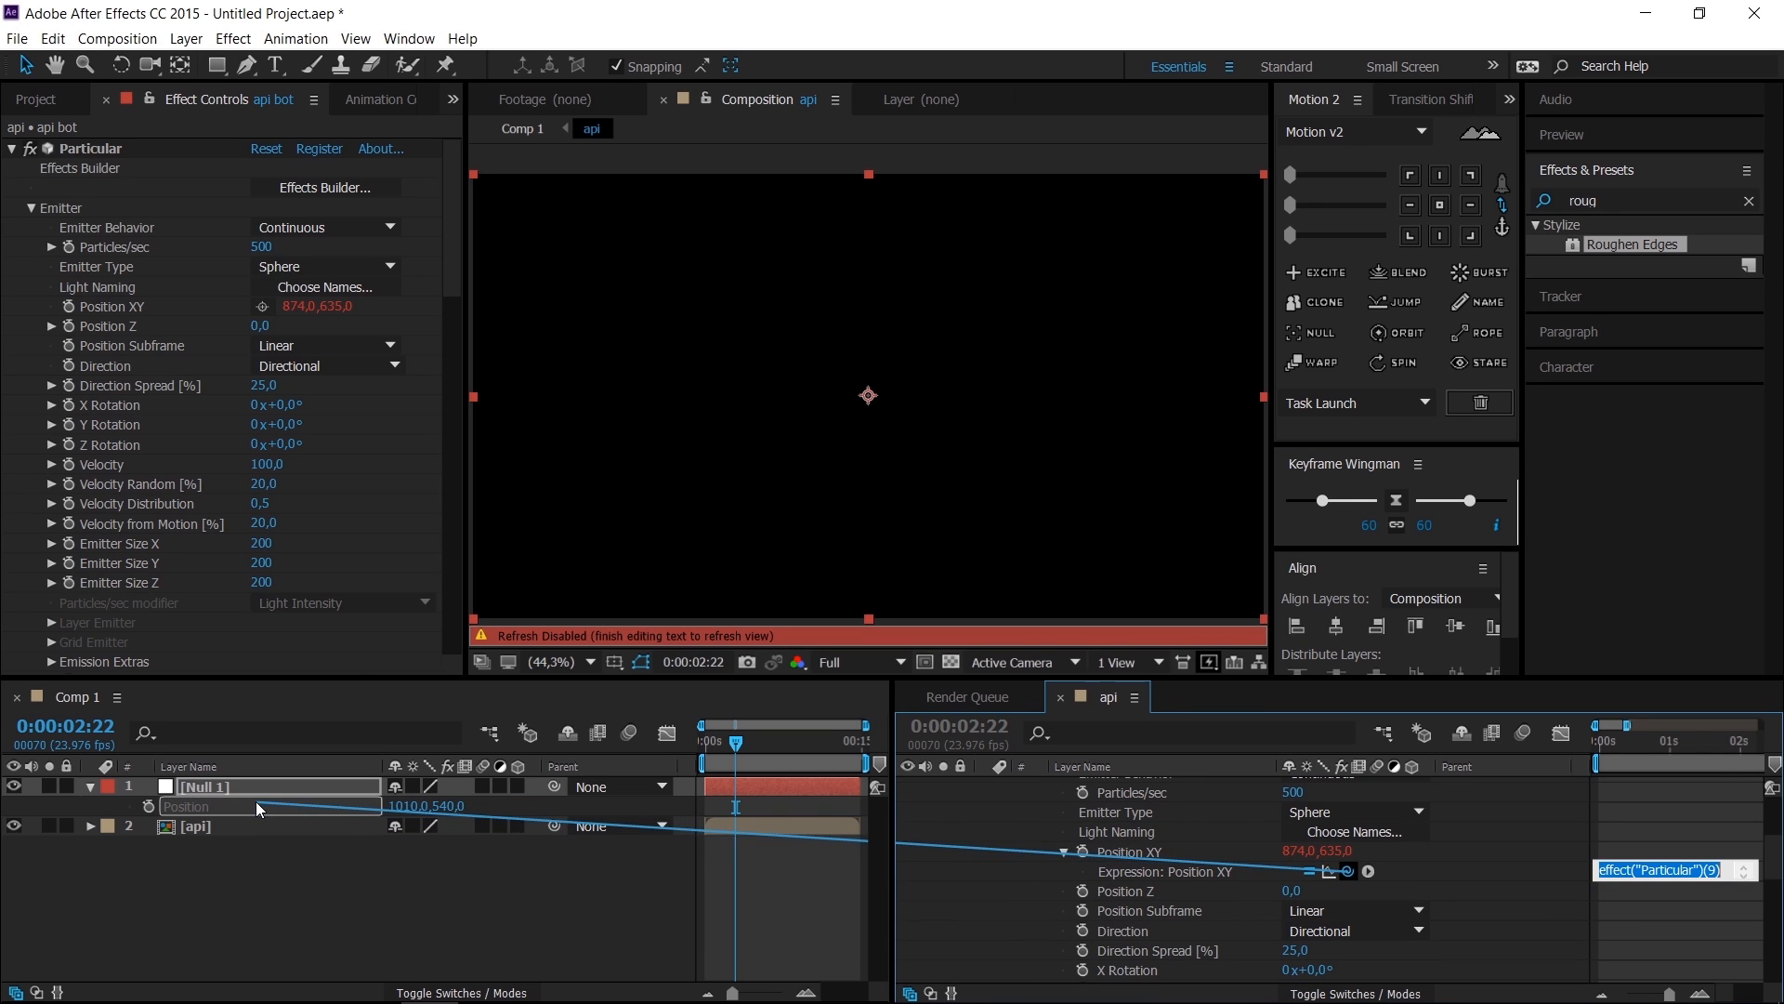
key("KP_Enter")
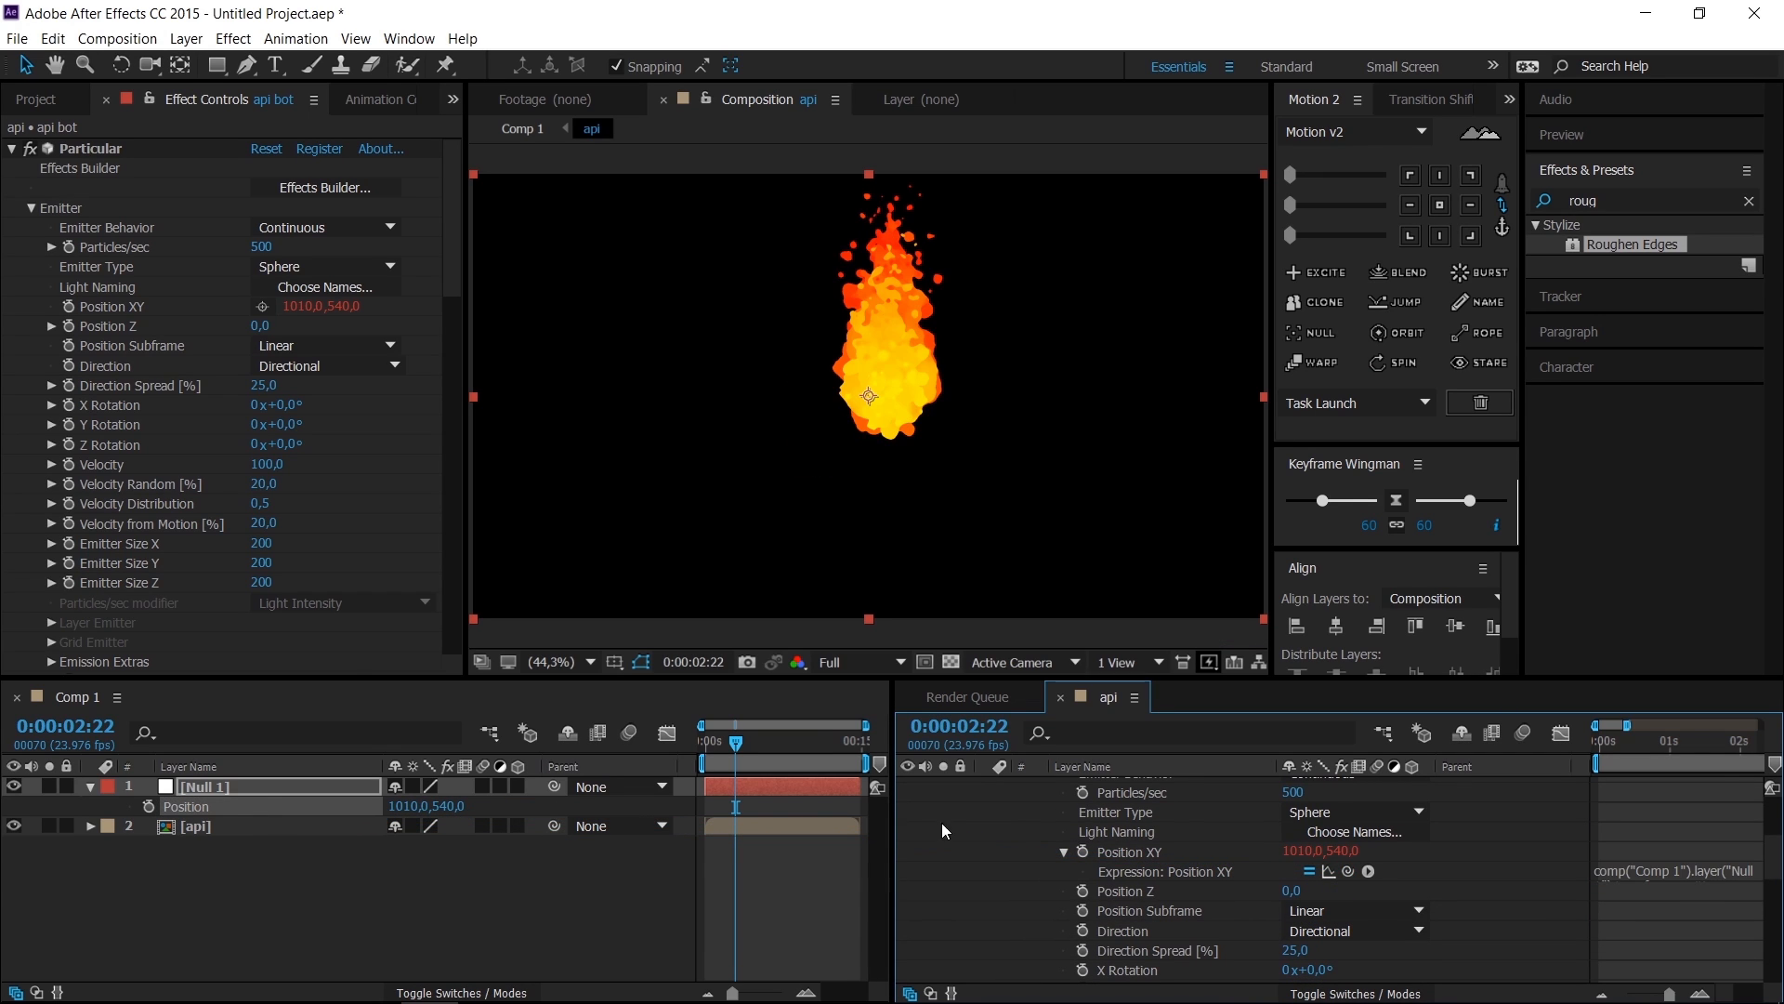
Step: Regroup the Comp 1 and "api" timelines into one panel and set the null's first Position keyframe at 0:00:02:00
left_click(72, 710)
left_click_drag(1109, 697, 1236, 704)
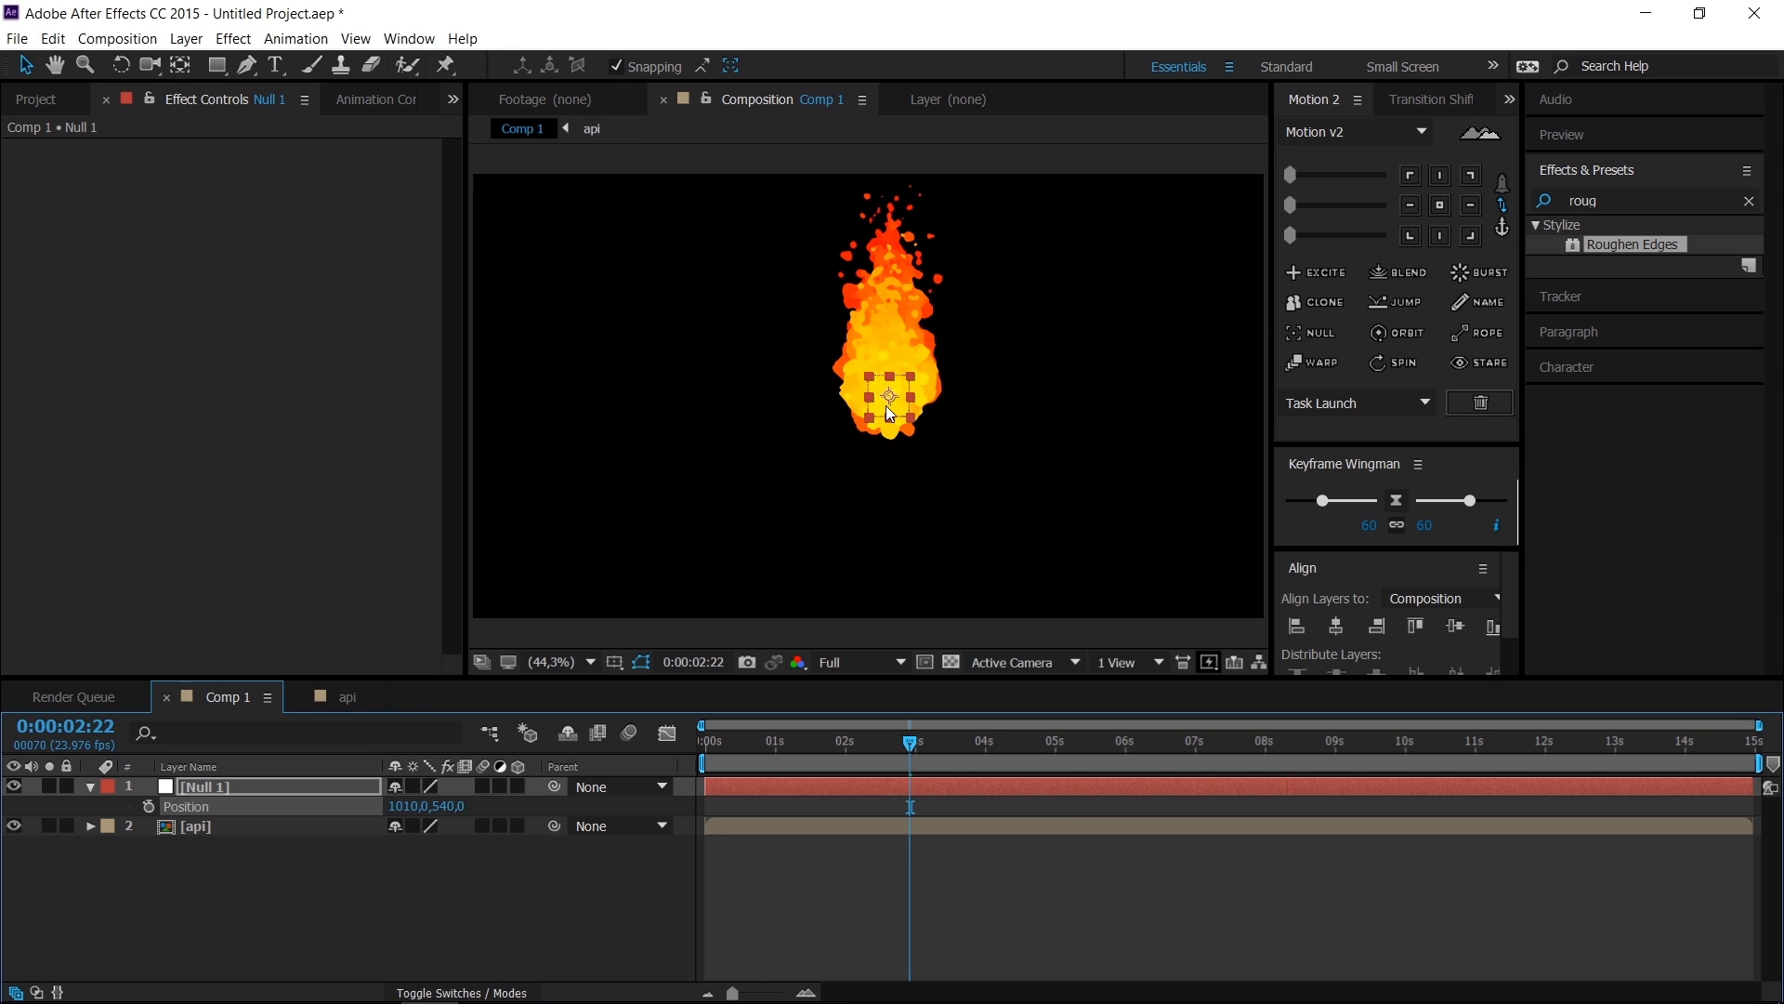
left_click_drag(885, 744, 845, 749)
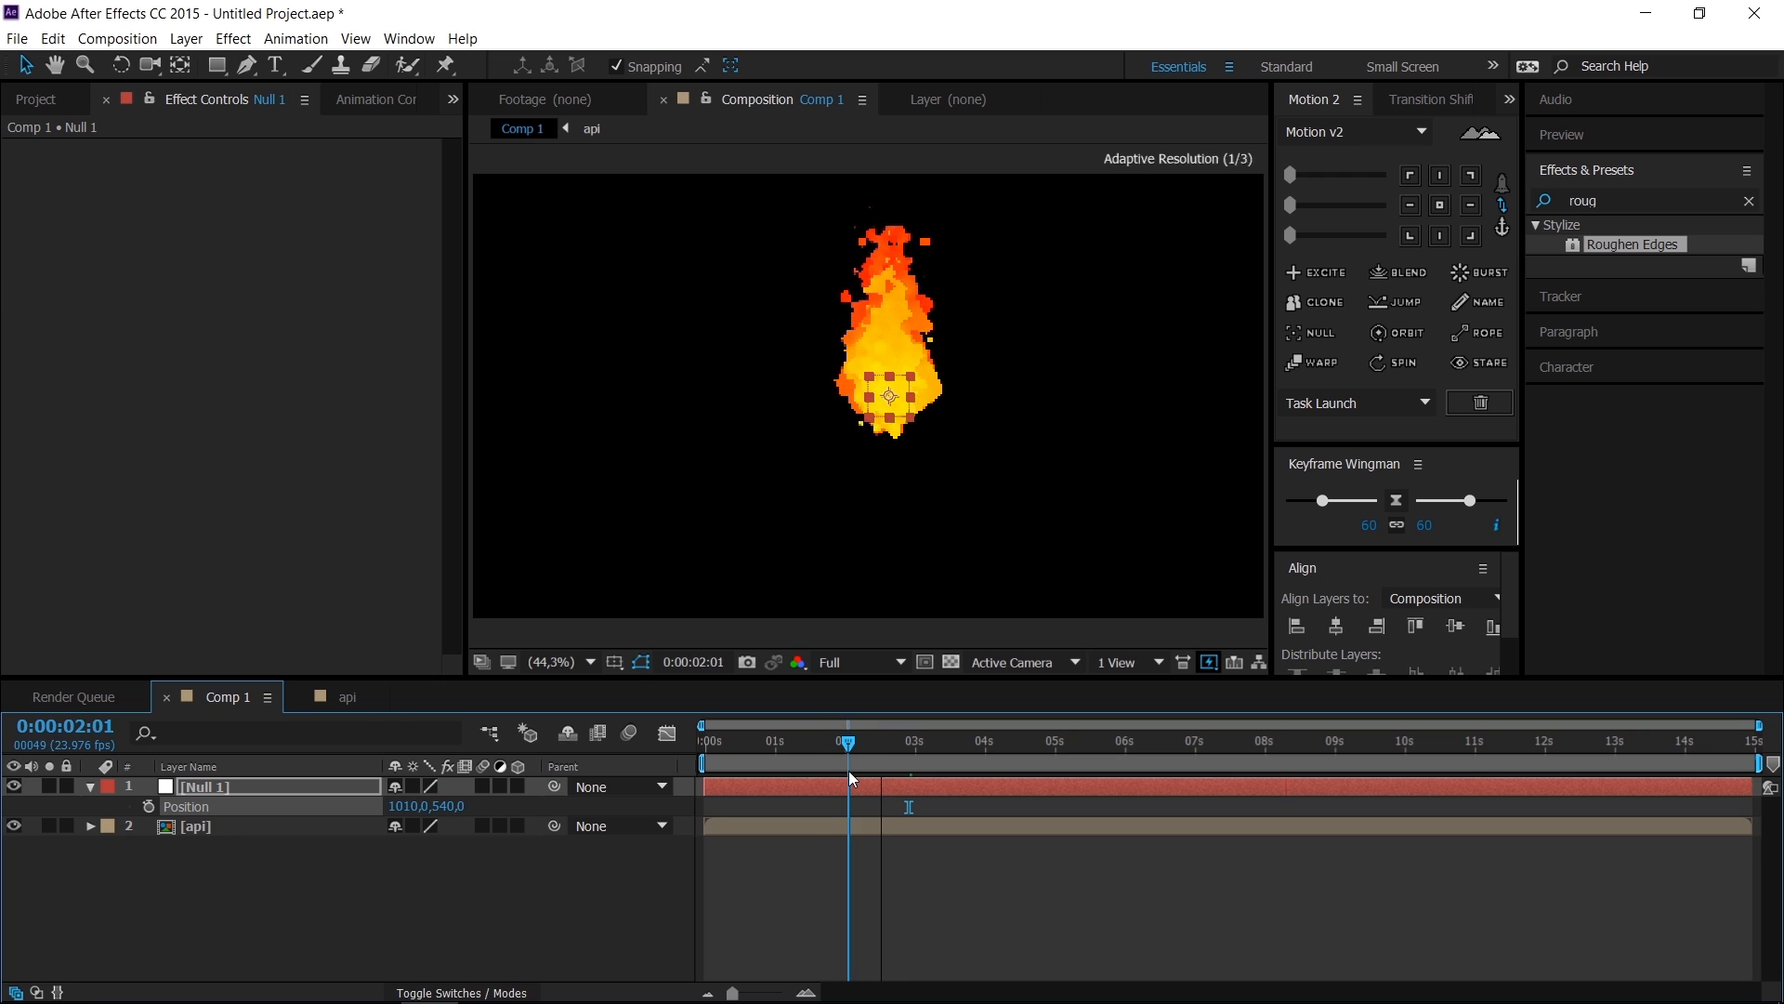
left_click(148, 807)
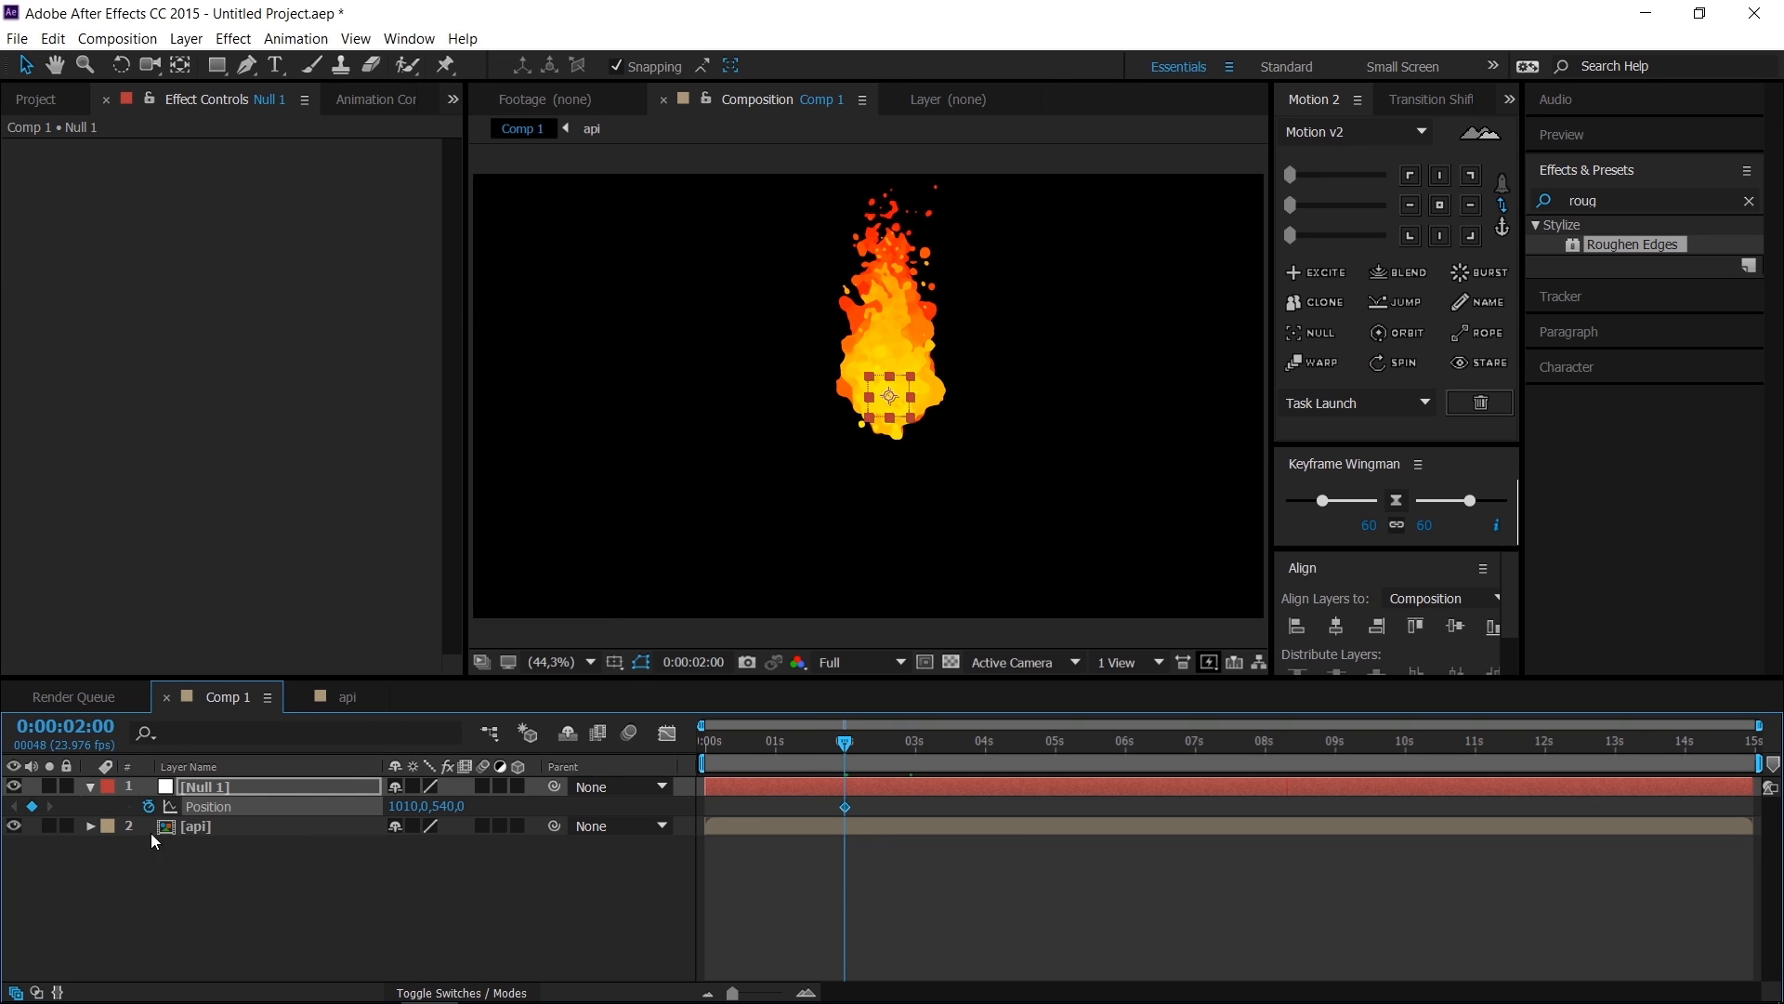
Step: Keyframe the null's Position at 3 s near the frame's lower-left corner, 4 s at about 1818, 944, and 5 s at about 960, 793
left_click_drag(871, 753, 916, 755)
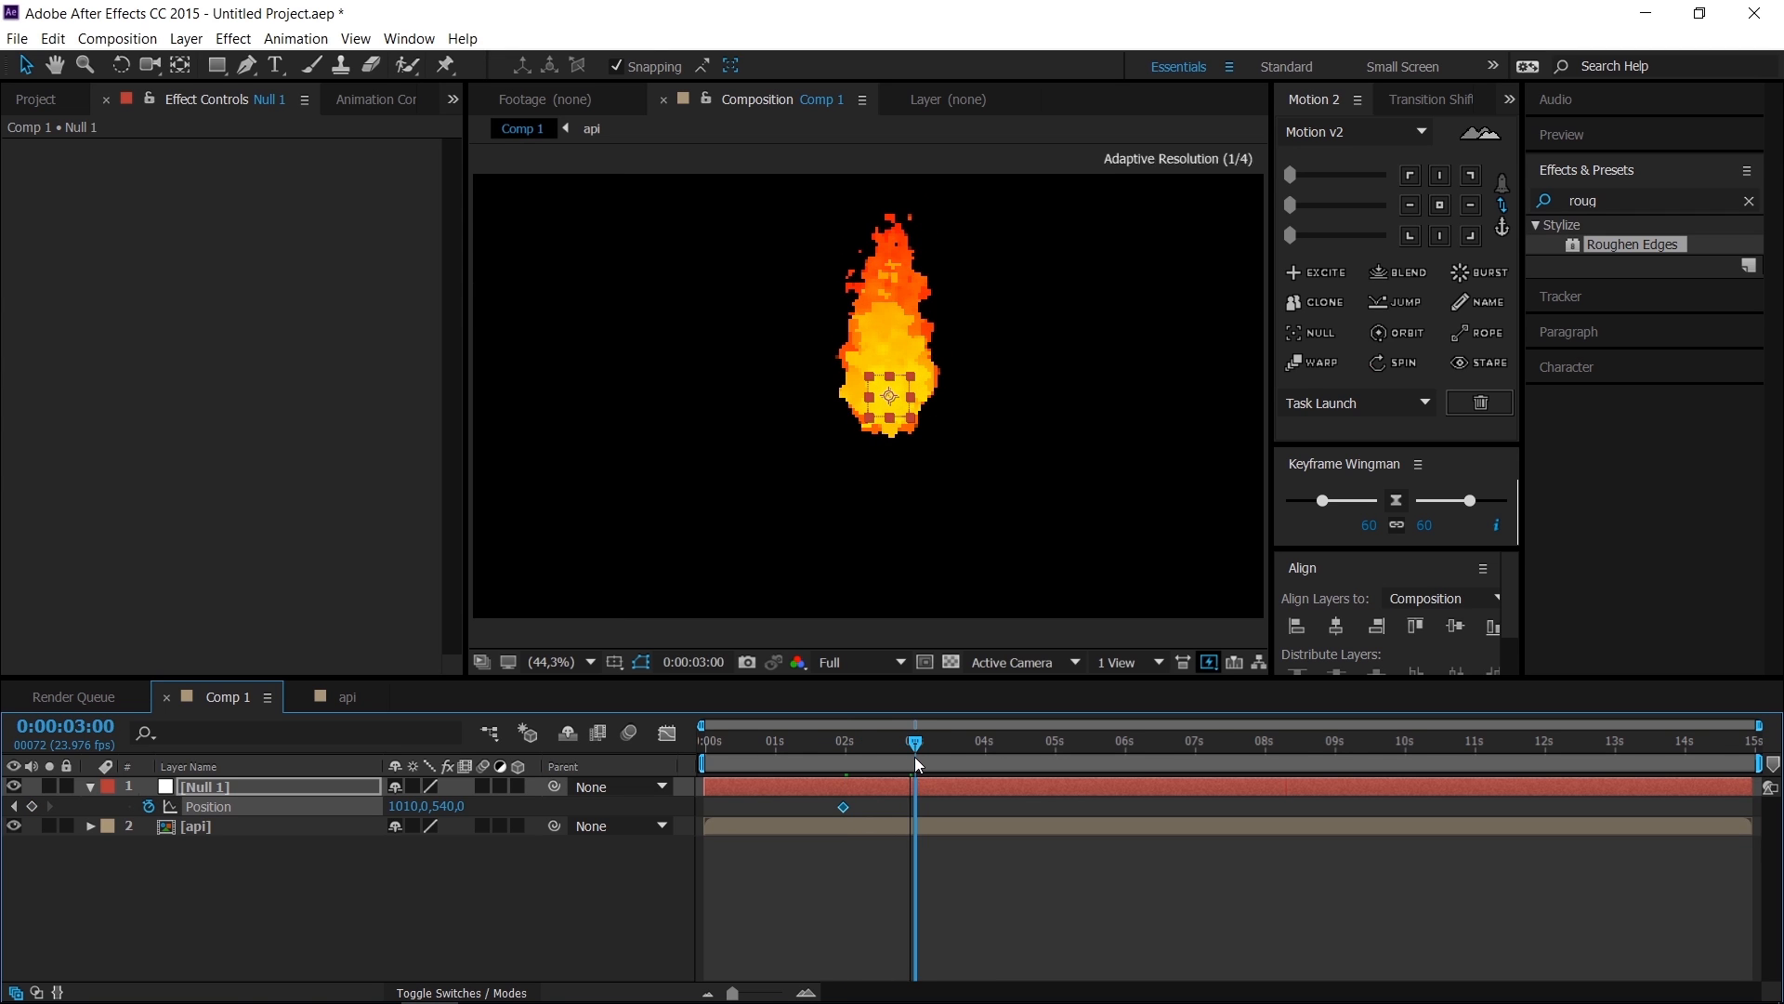
left_click_drag(895, 388, 556, 564)
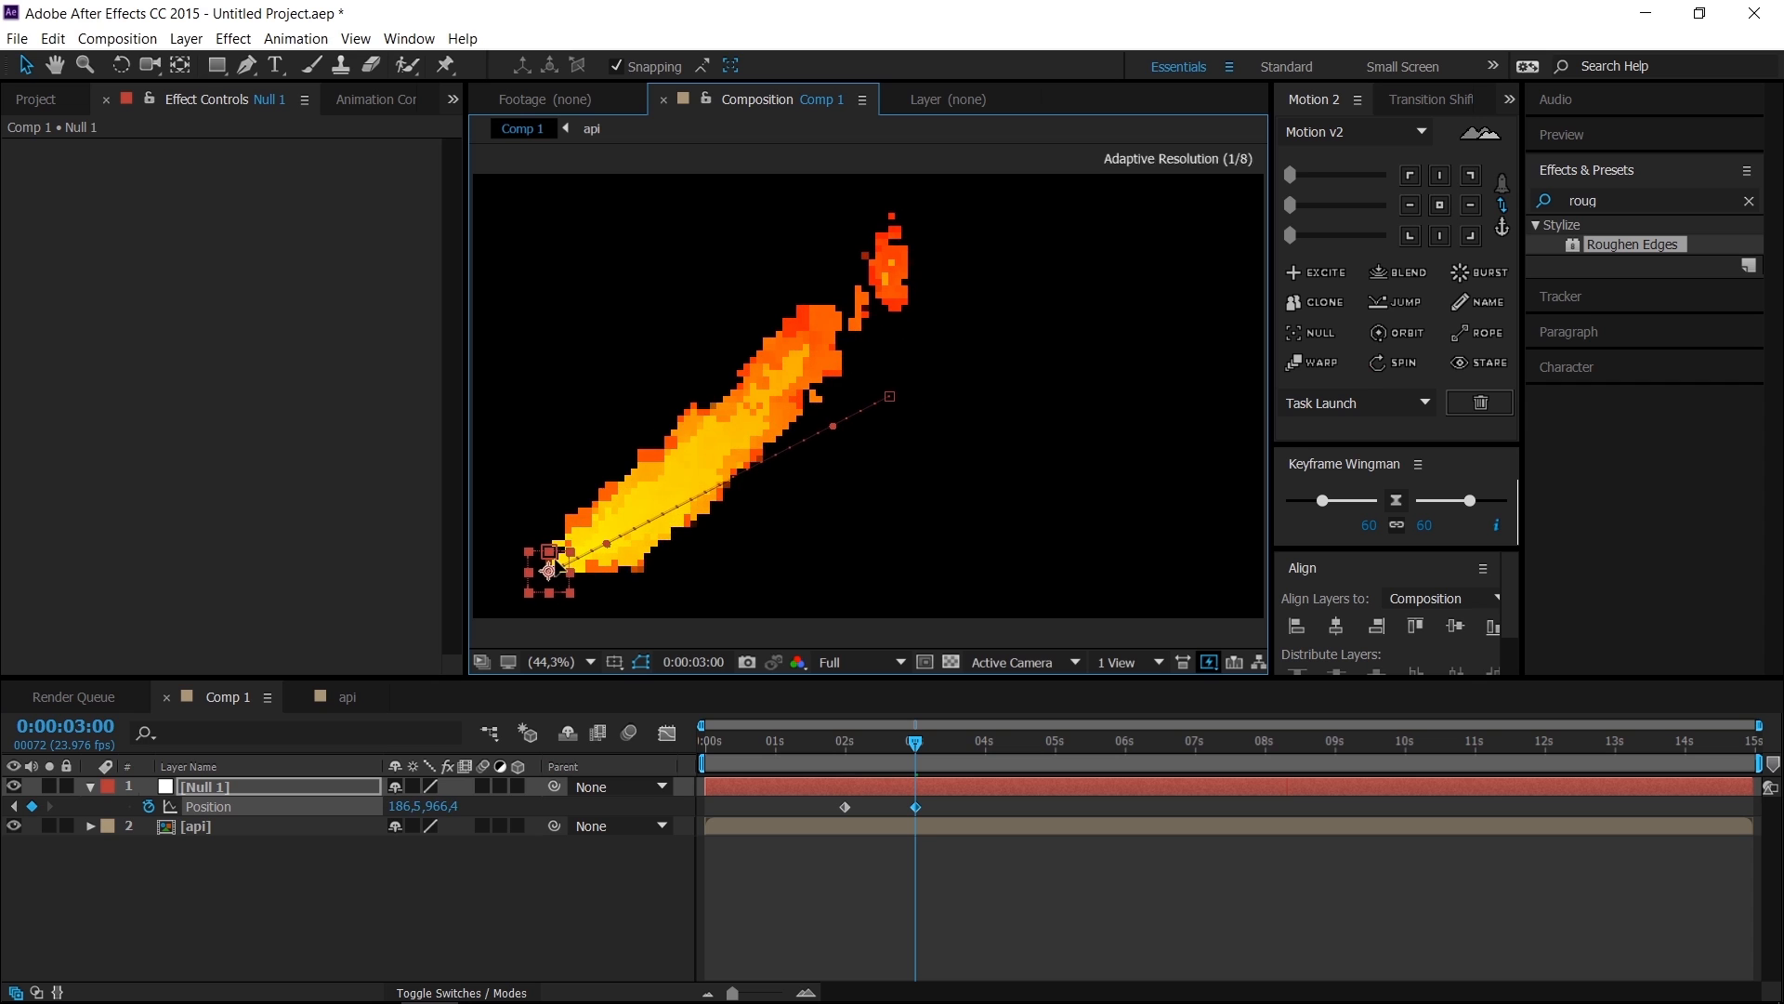
left_click_drag(965, 740, 983, 760)
left_click(559, 564)
left_click_drag(561, 565, 1229, 565)
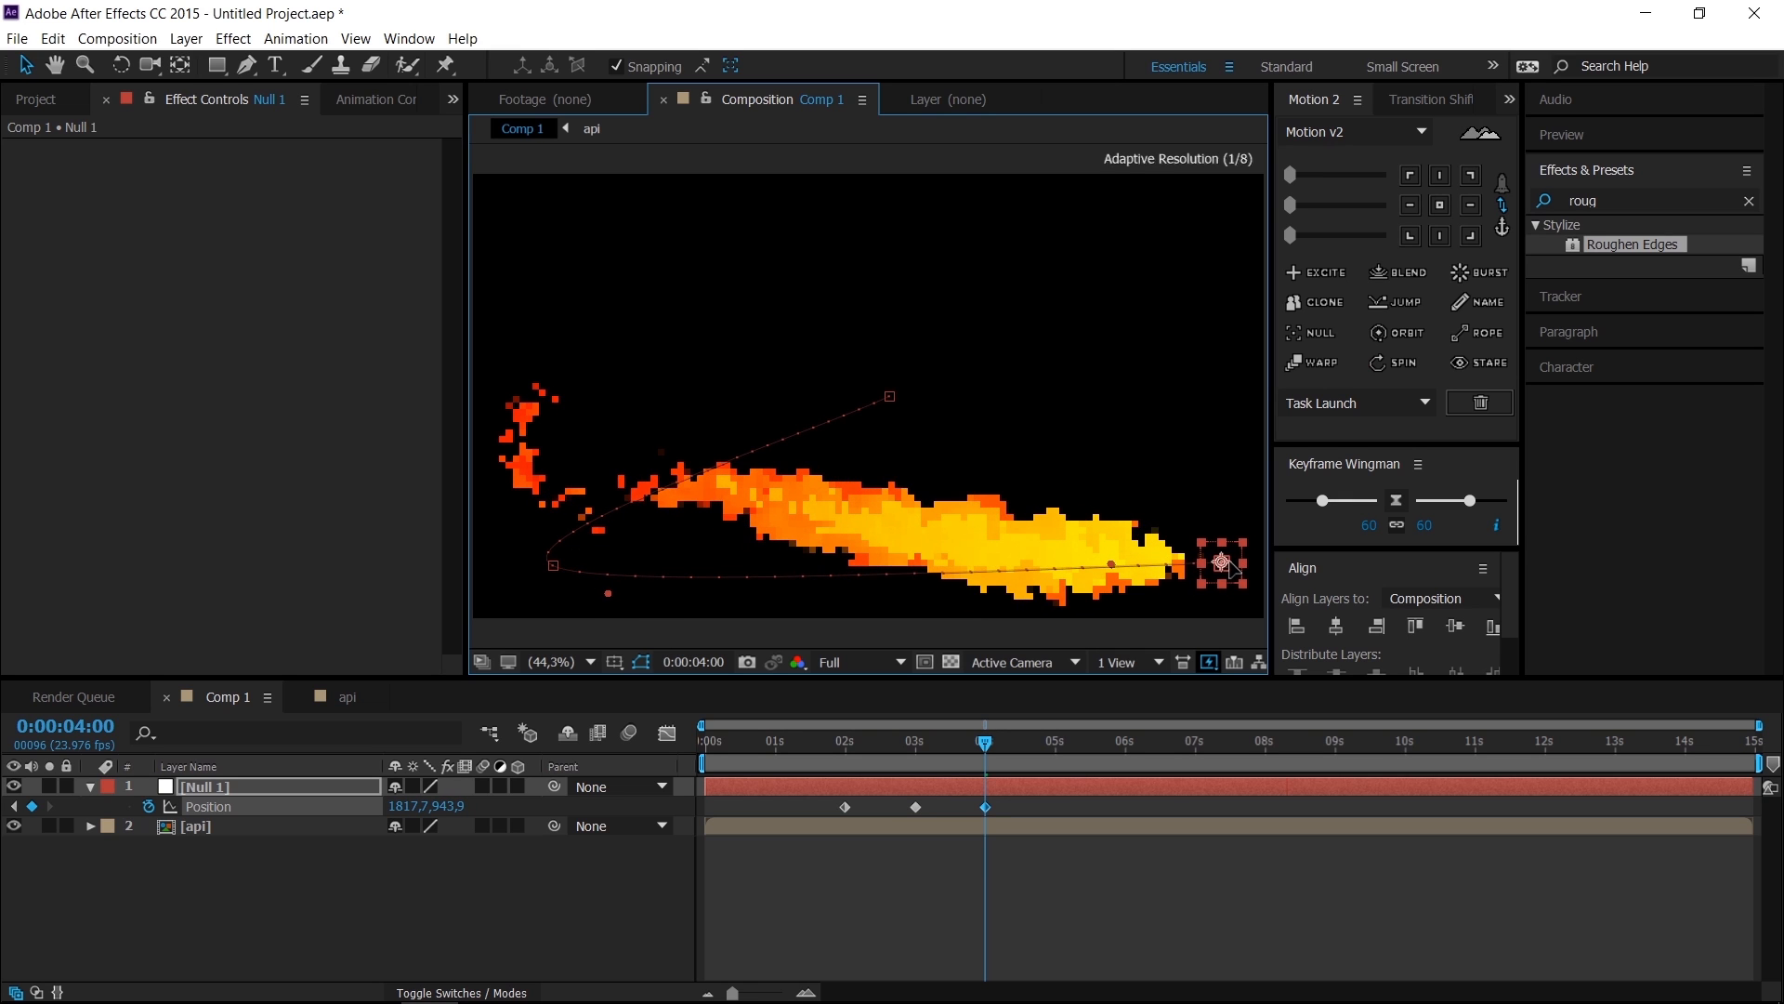
left_click_drag(987, 742, 1055, 746)
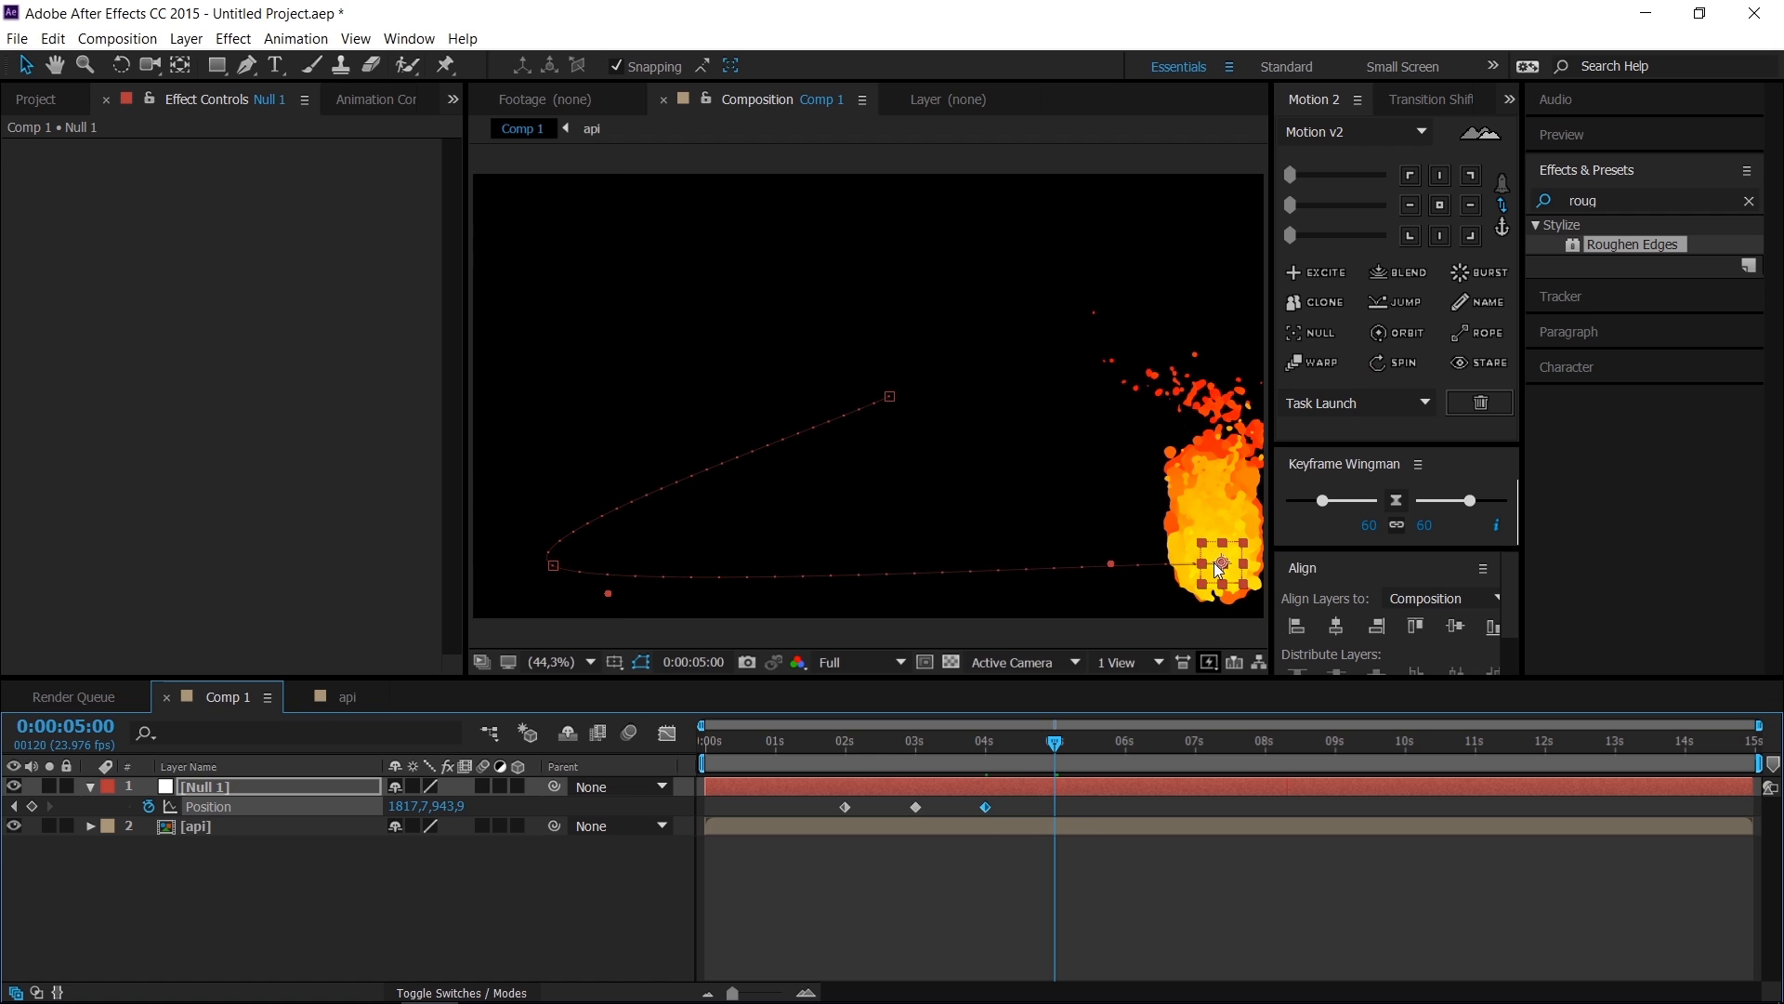
left_click_drag(1220, 566, 879, 509)
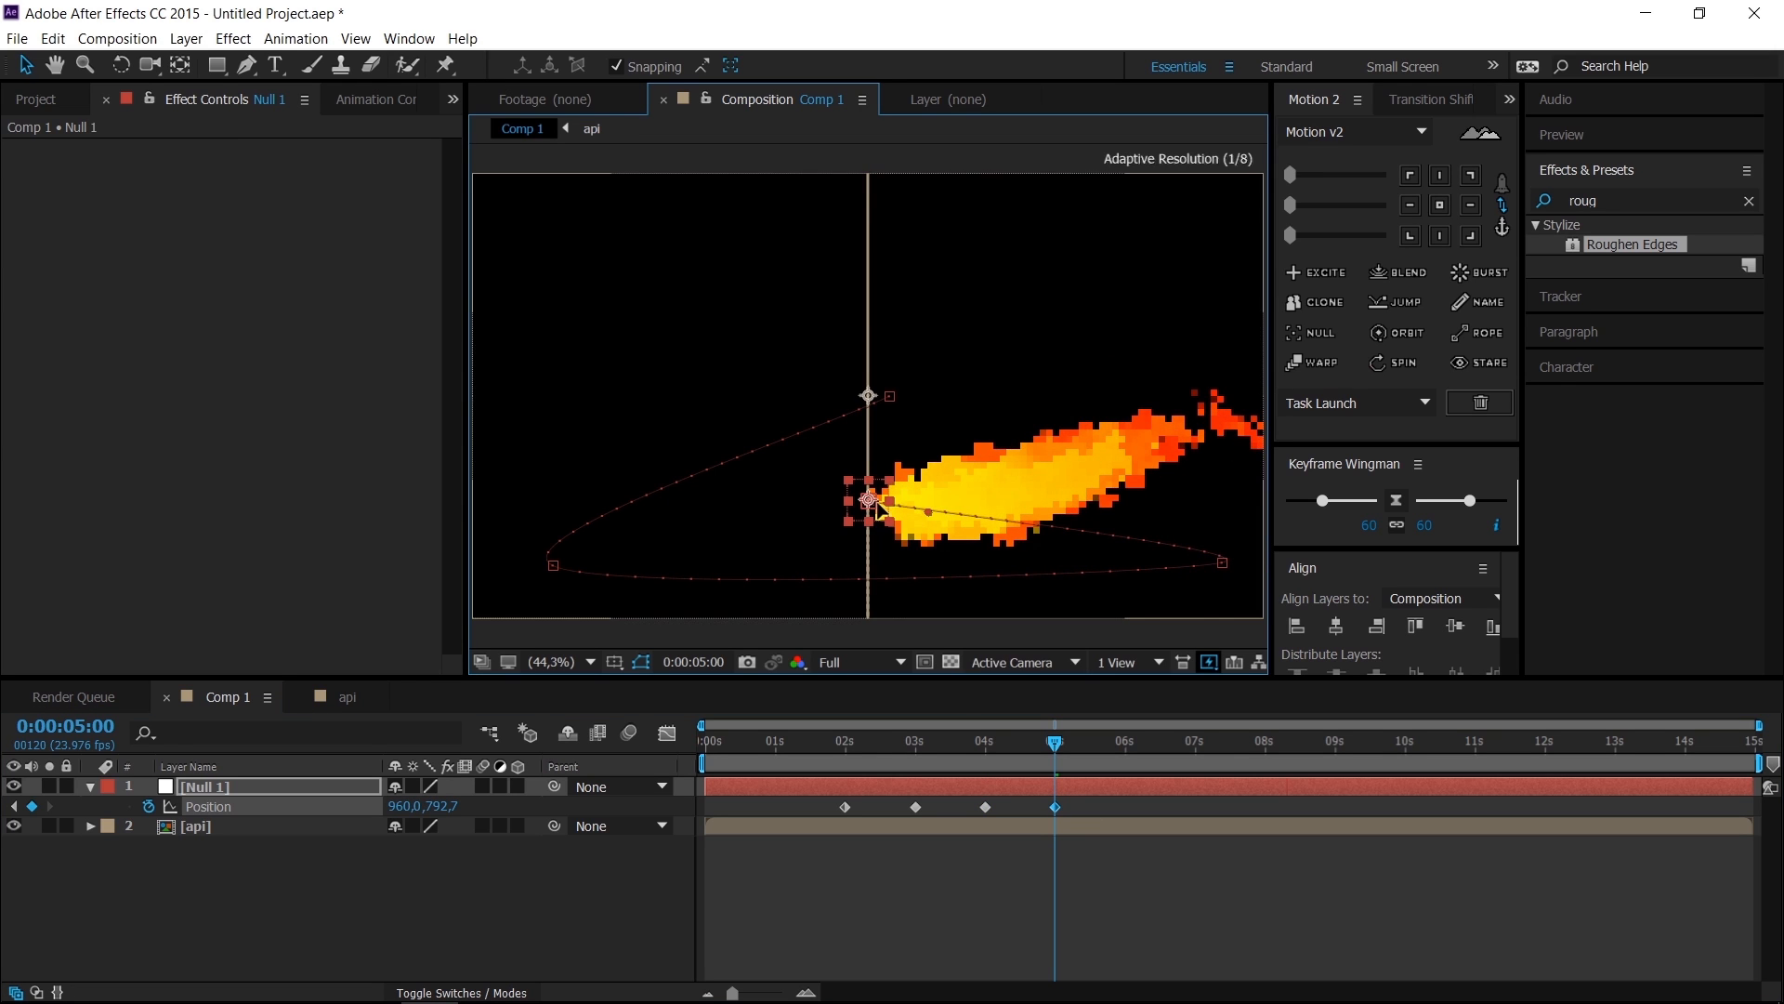
Step: Apply Easy Ease to all four Position keyframes of the null with Keyframe Wingman influences of 57, and preview the moving flame
left_click_drag(1135, 886, 682, 796)
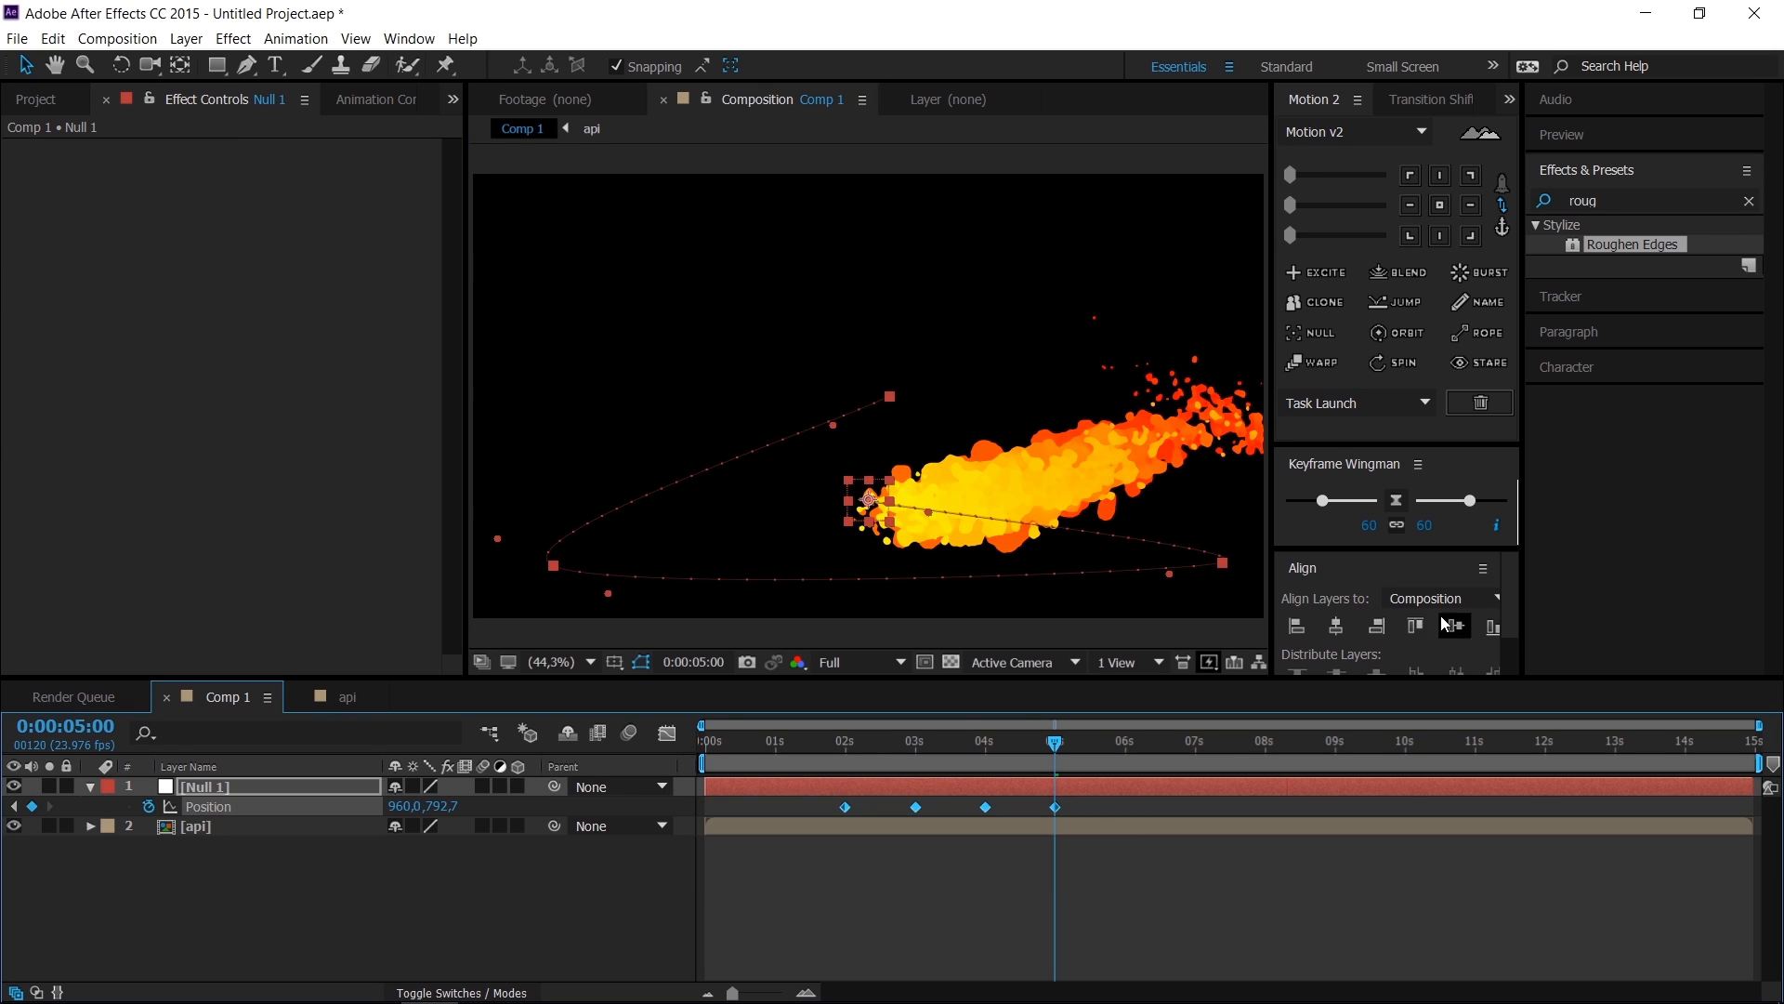
key("F9")
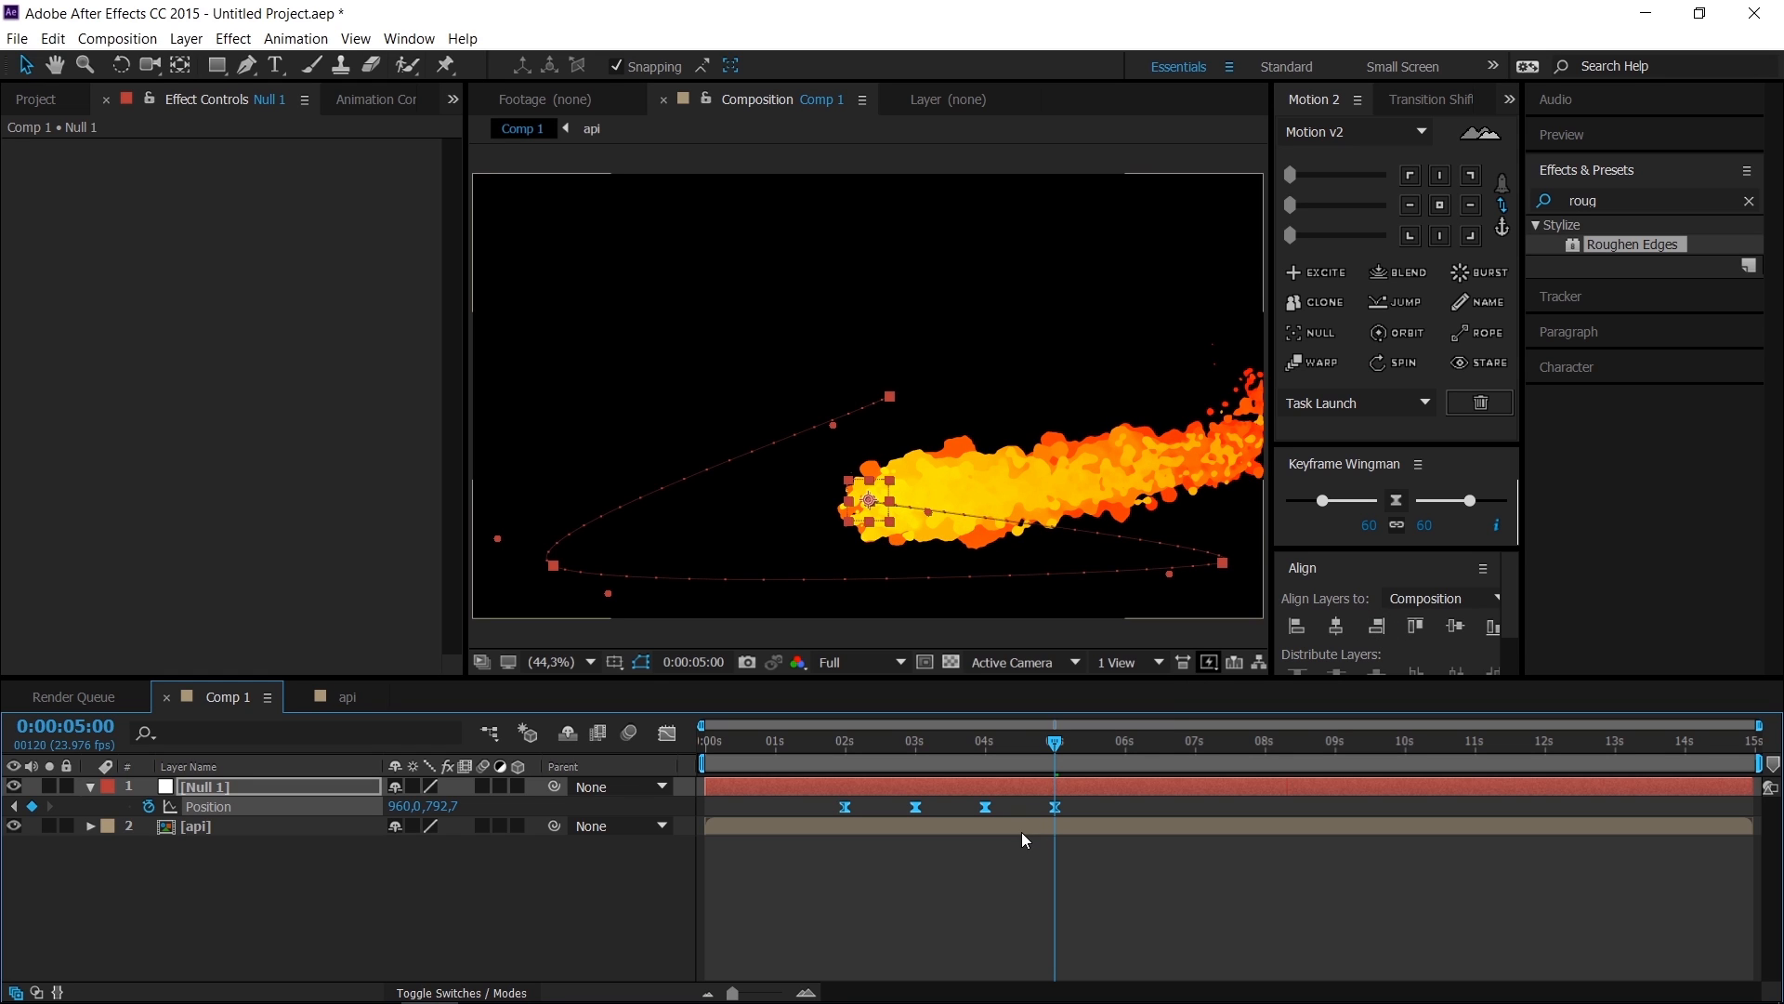
left_click_drag(1324, 501, 1328, 511)
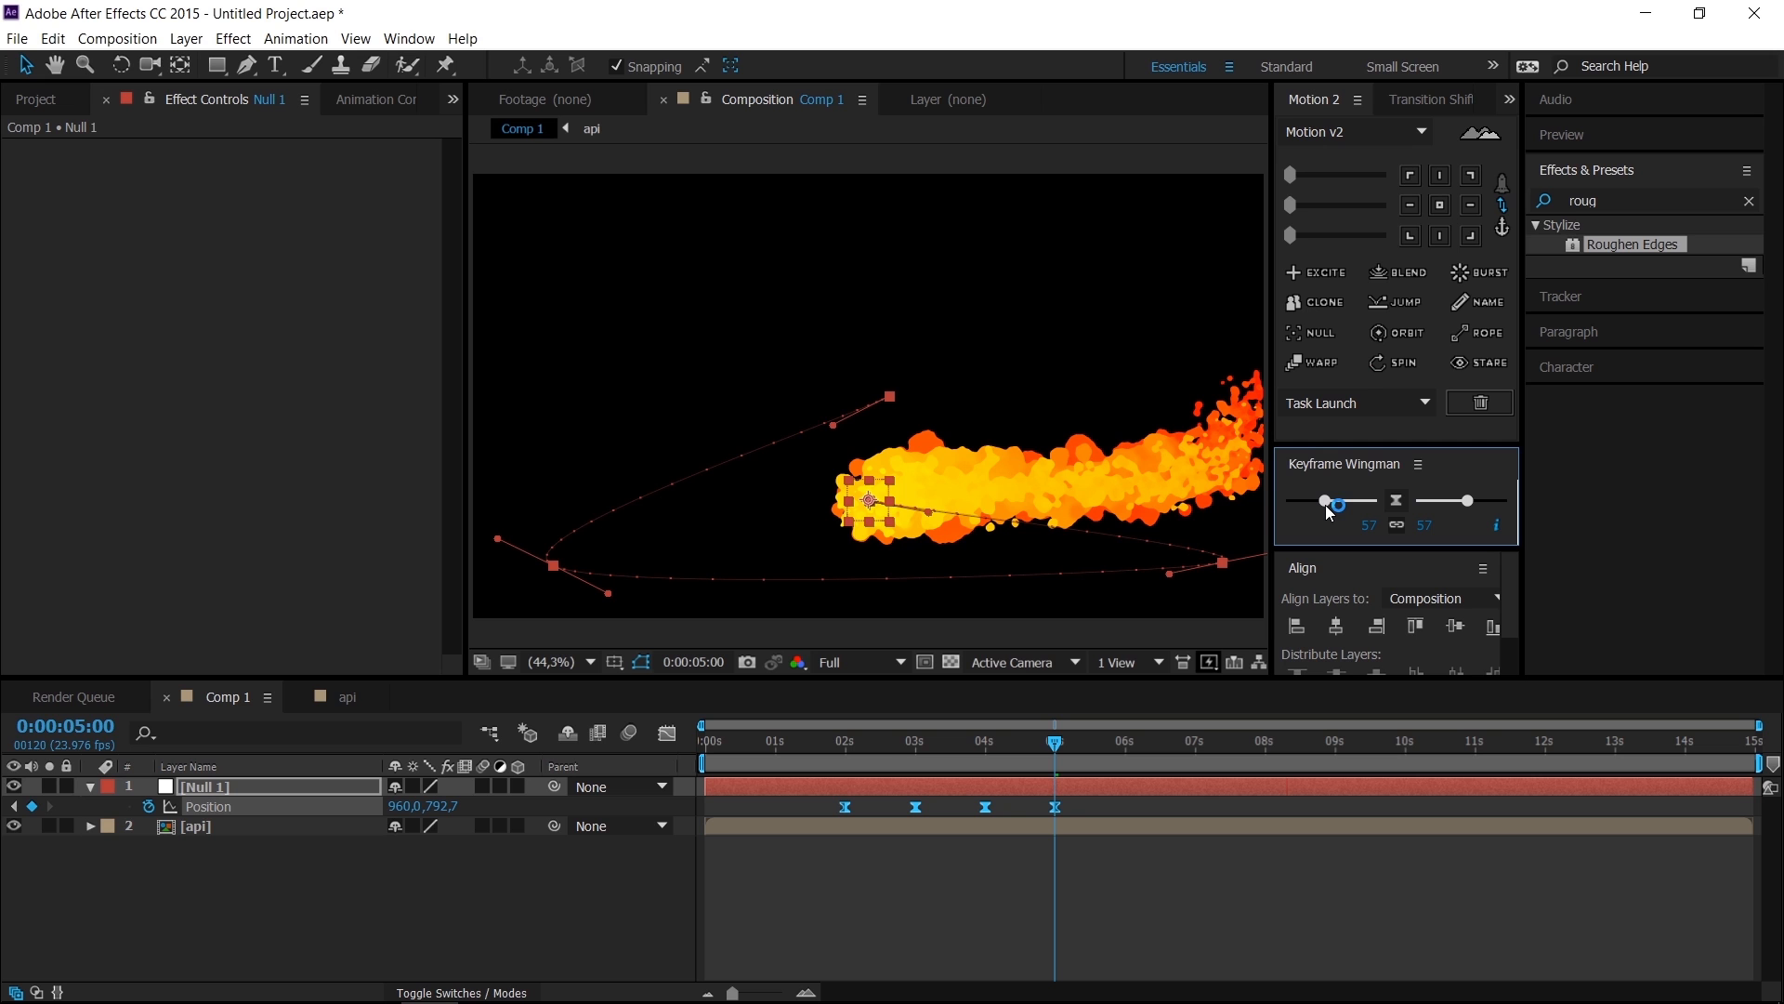
key("space")
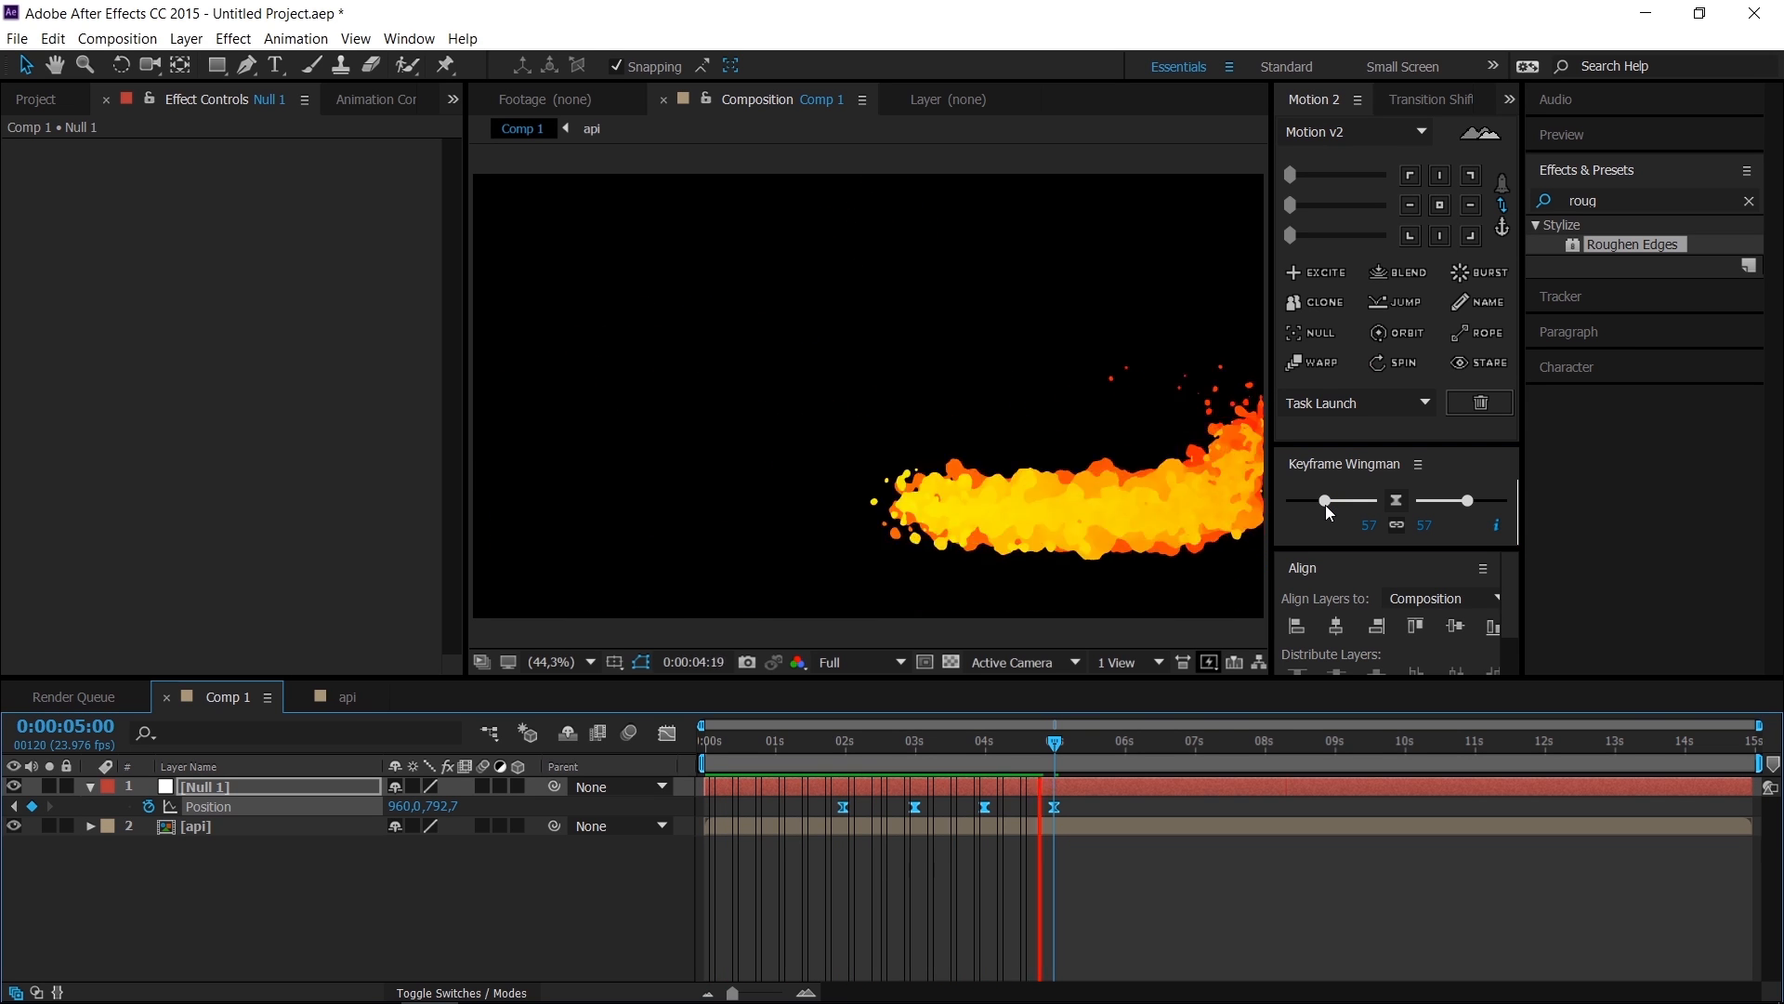
left_click(1149, 744)
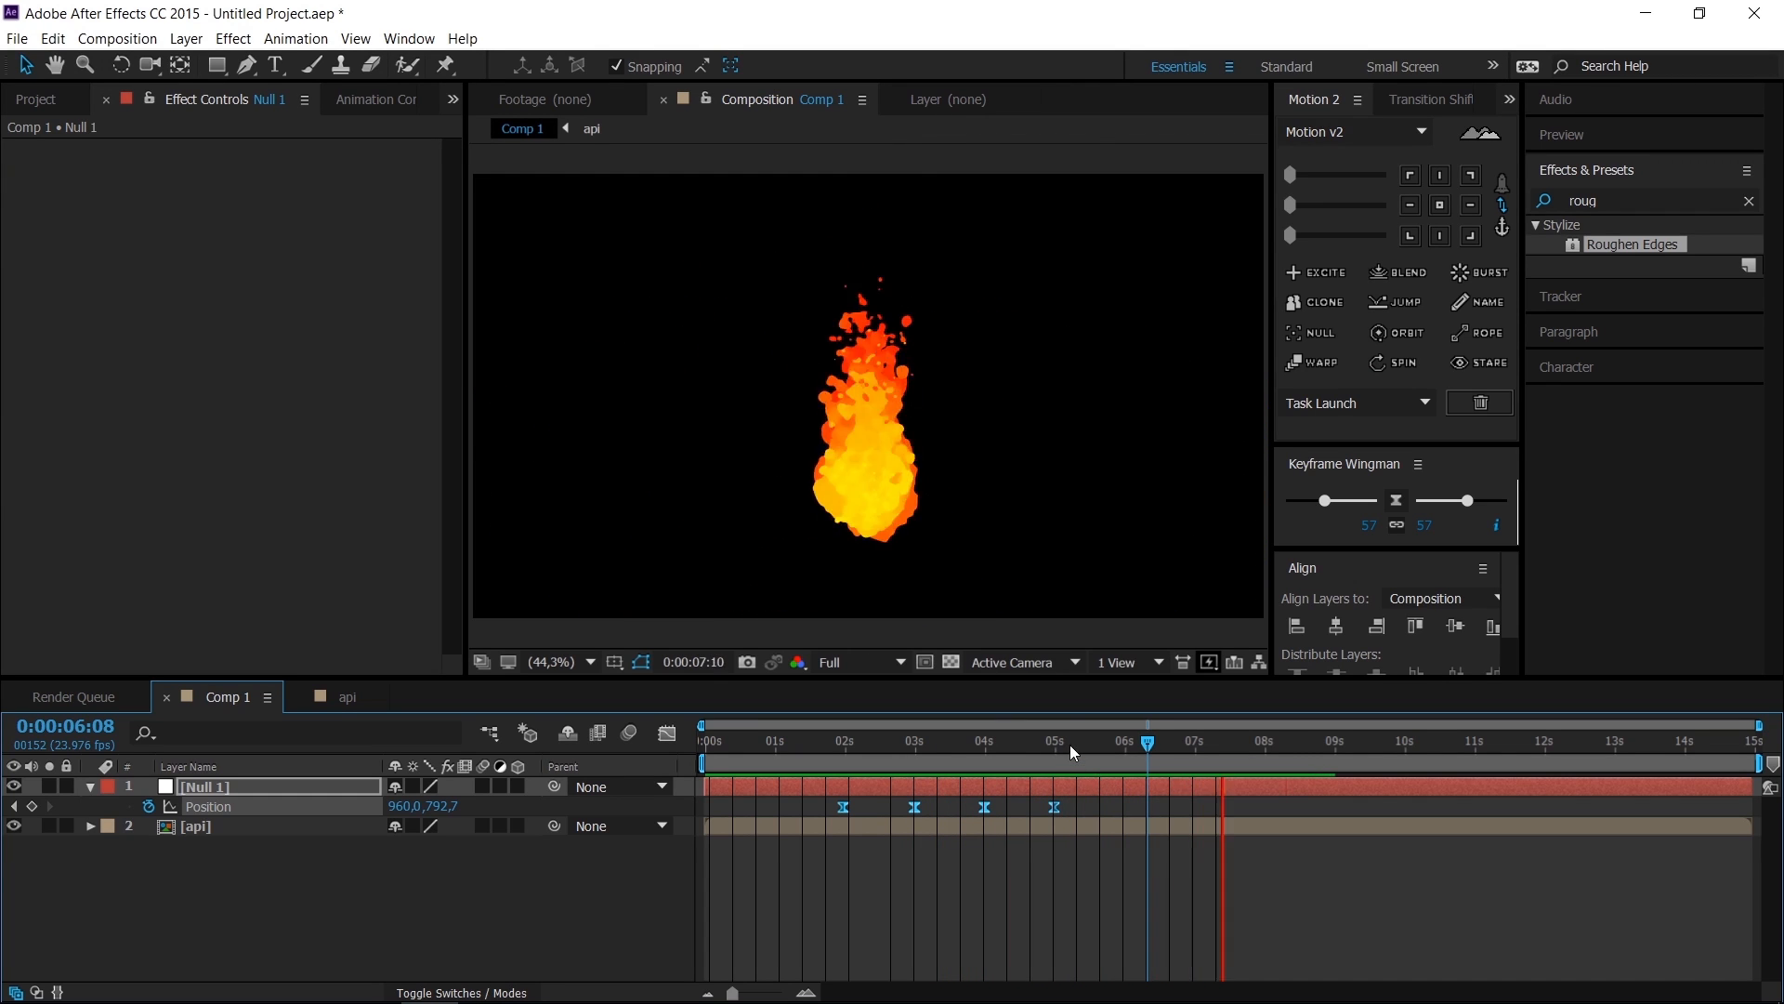
left_click(1027, 748)
left_click_drag(1027, 748, 1128, 748)
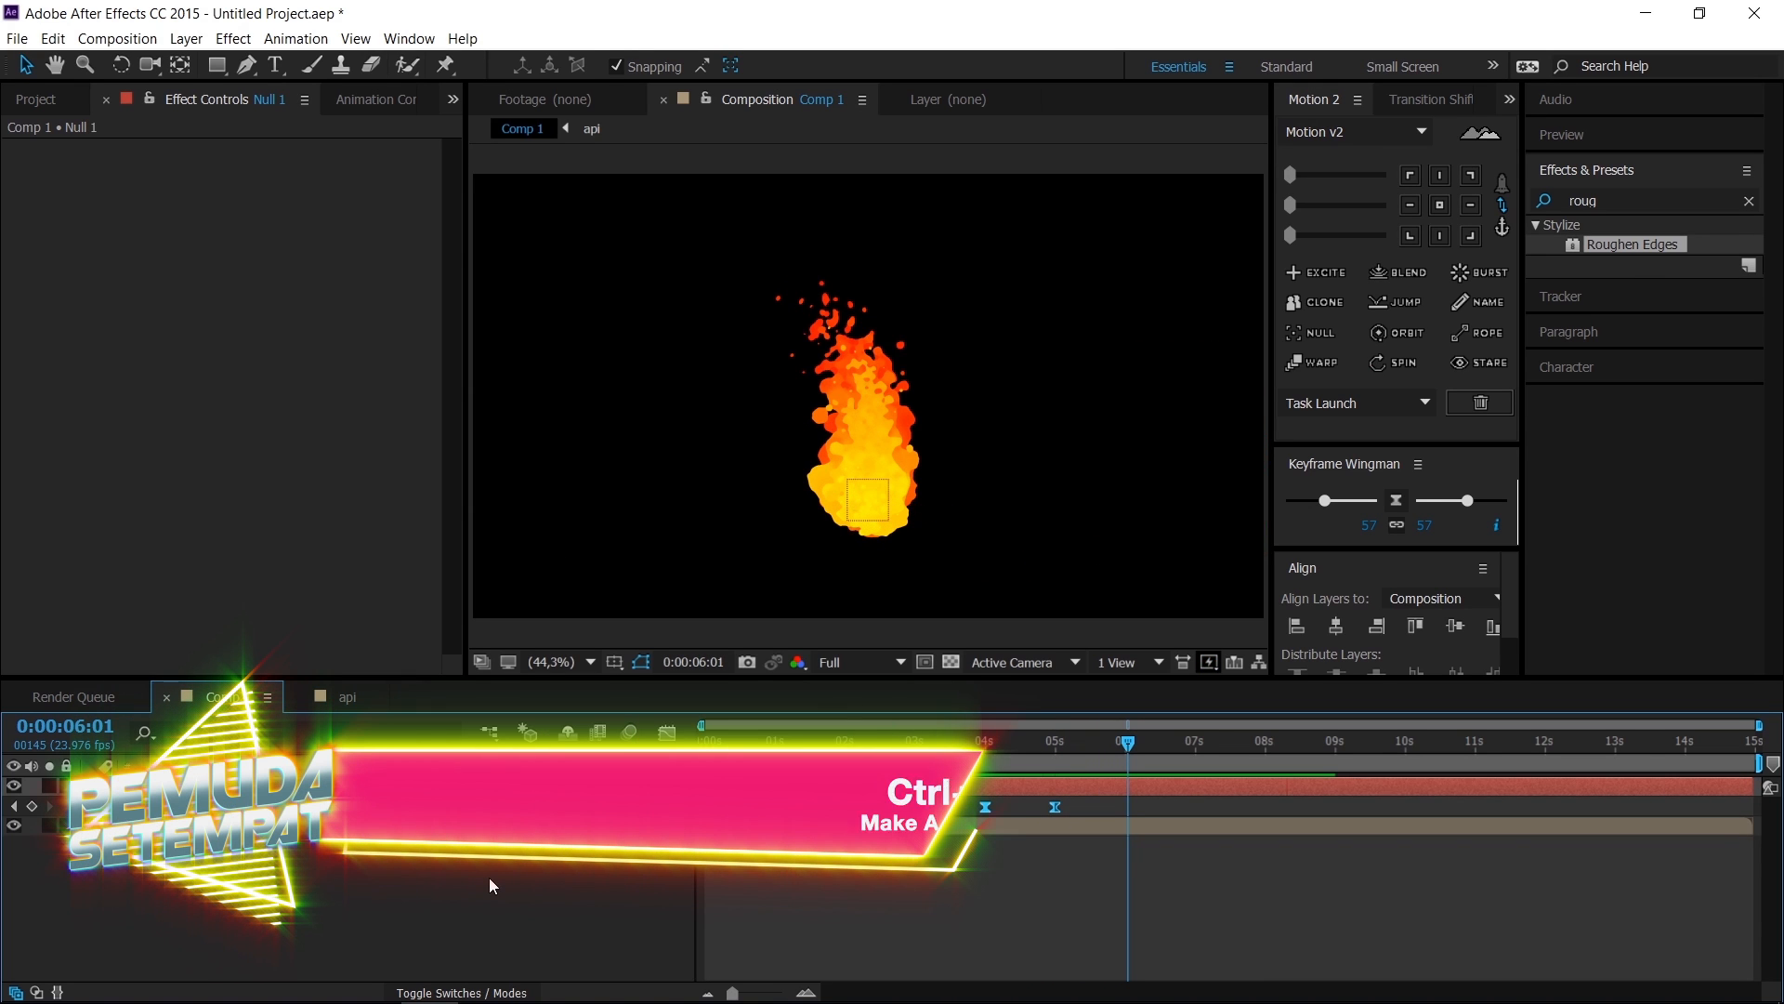
Step: Add a 1920 x 1080 px dark royal blue solid, color 05111A, and place it beneath the "api" layer as the background
left_click(489, 877)
key("ctrl+y")
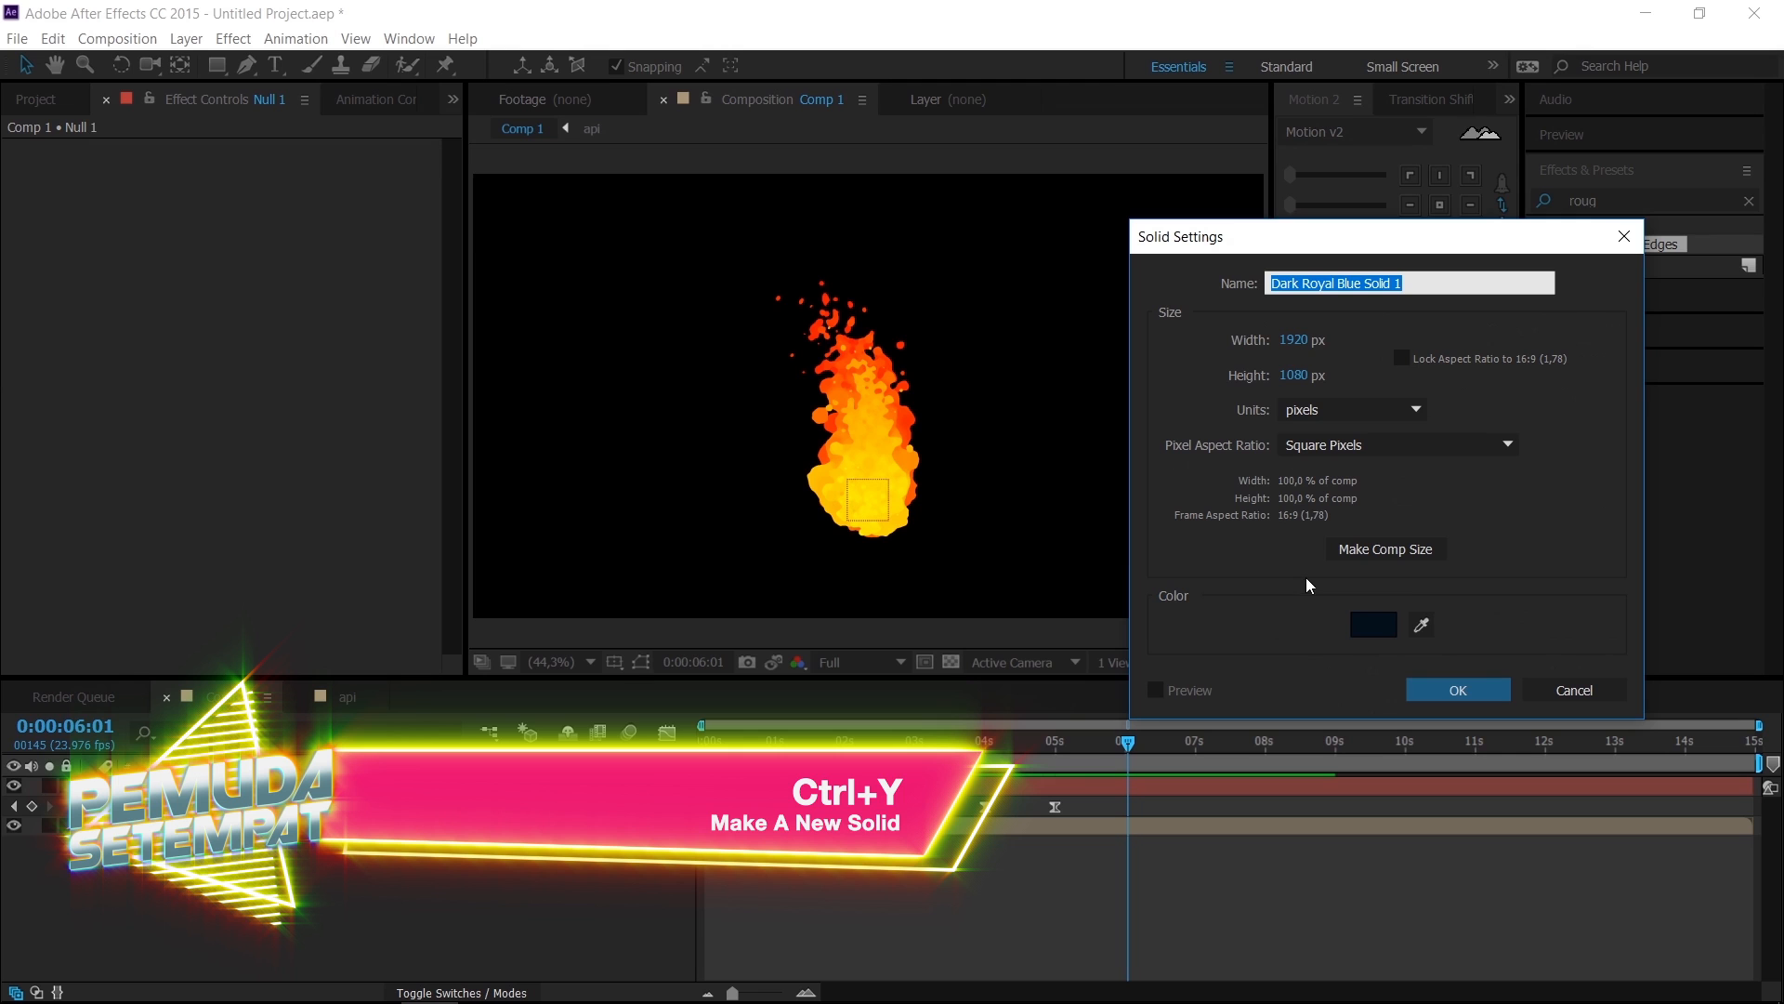
left_click(1372, 625)
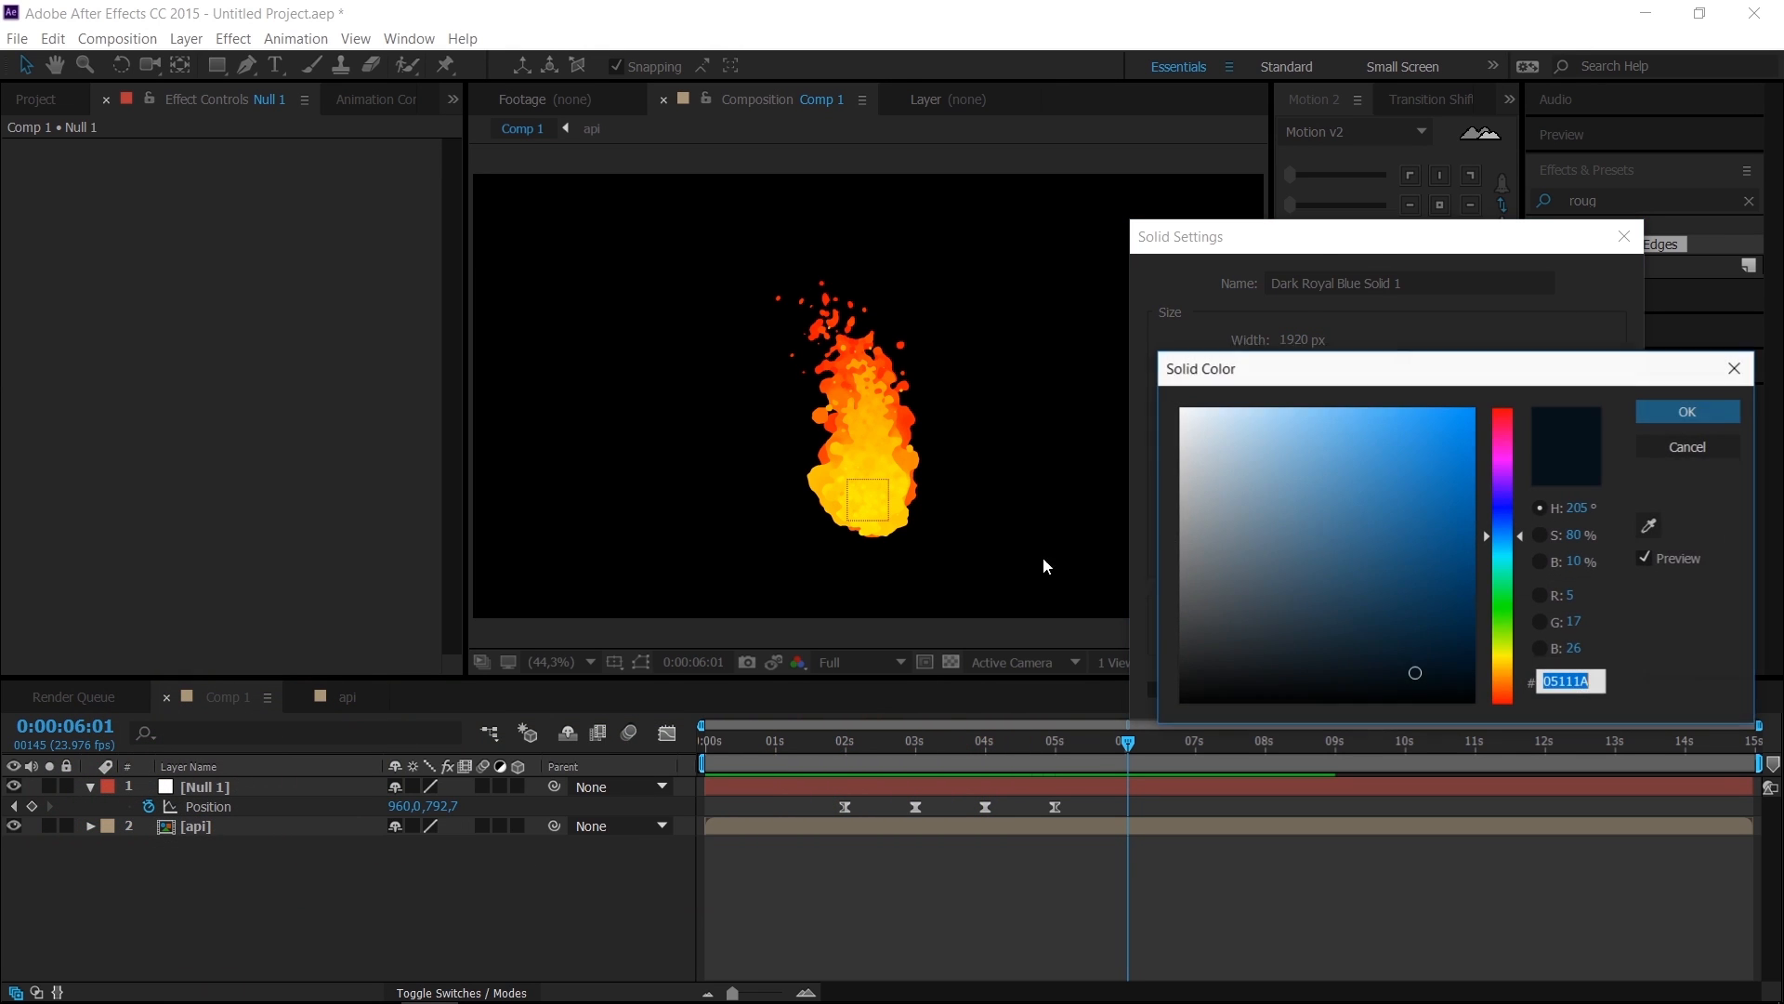
left_click(1660, 425)
left_click(1457, 688)
left_click_drag(283, 793, 296, 902)
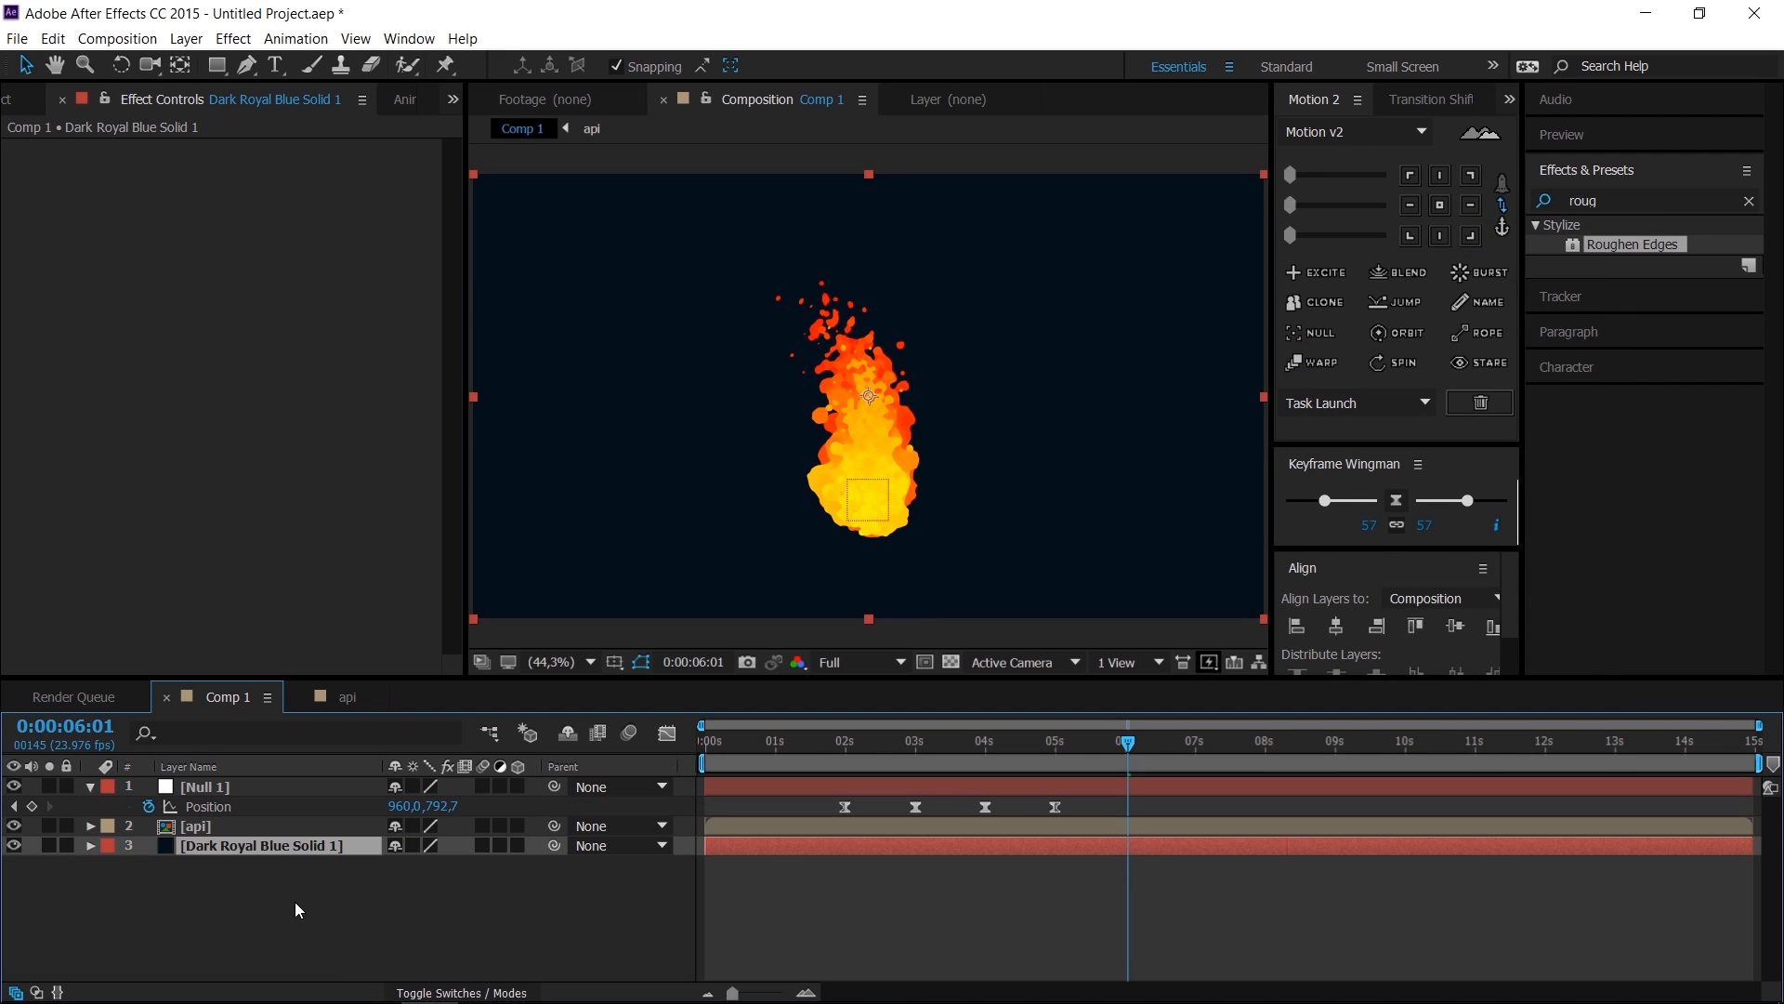
Step: Find the Stylize Glow effect and apply it to the "api" layer in Comp 1
left_click(191, 827)
left_click(1666, 198)
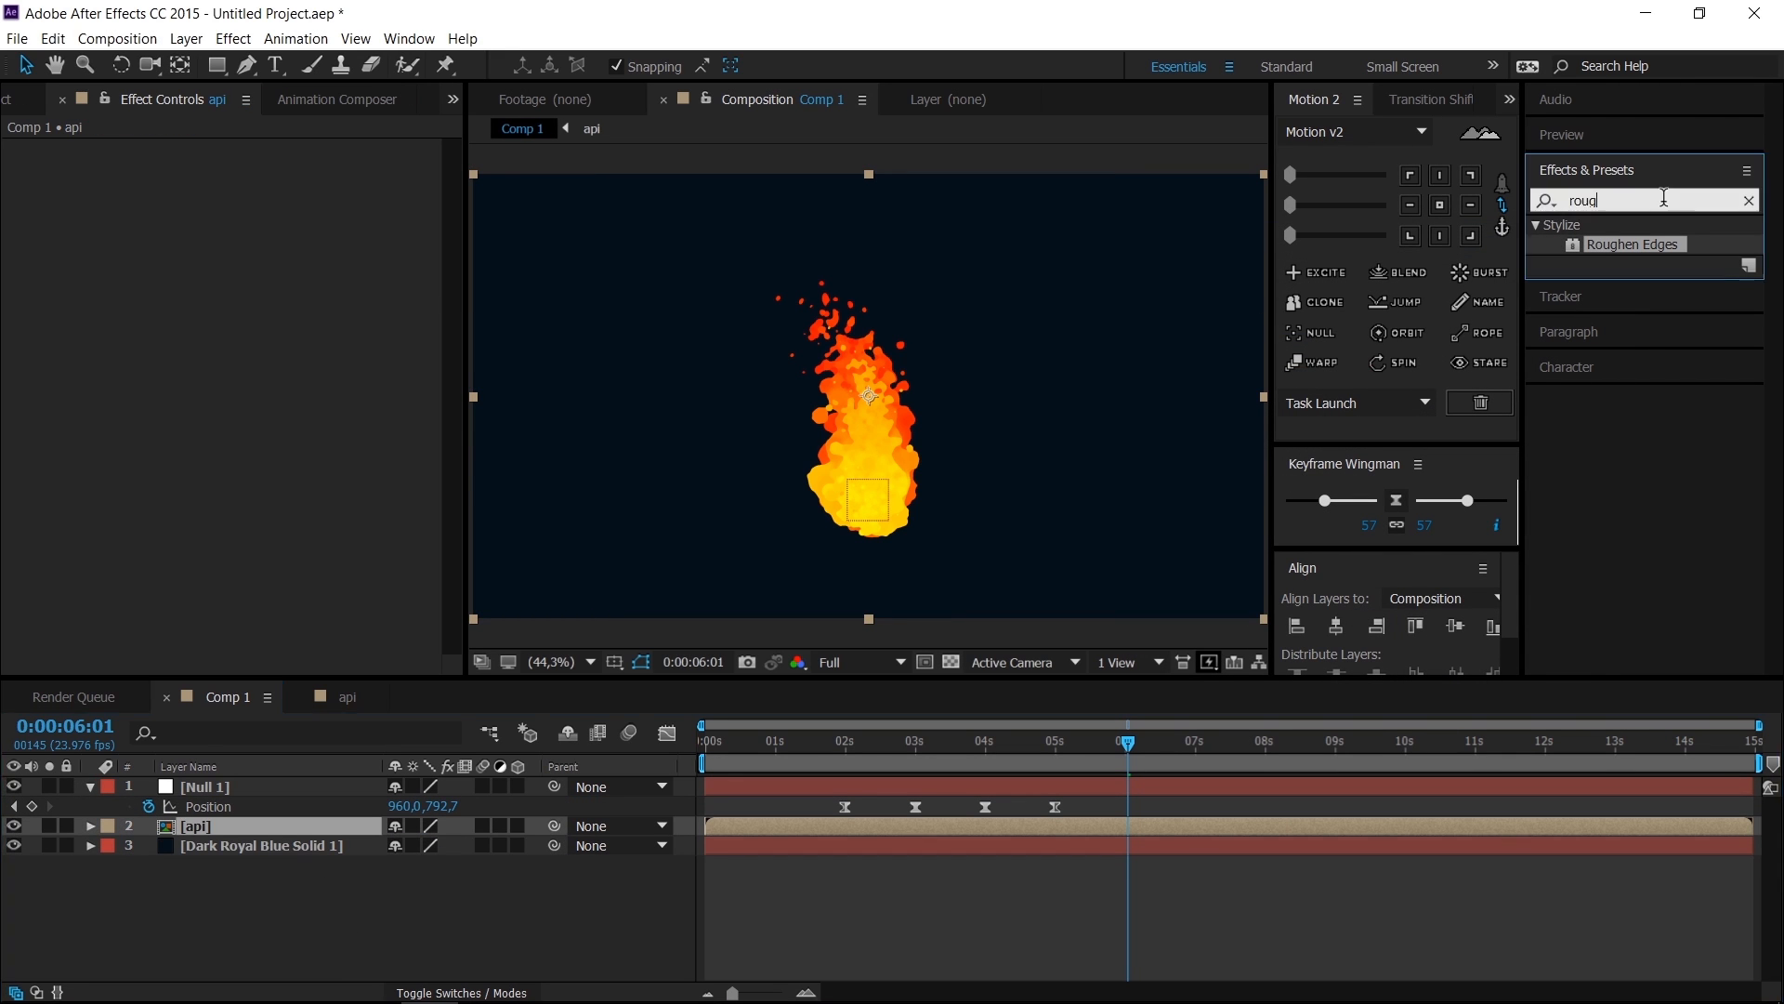
type("glow")
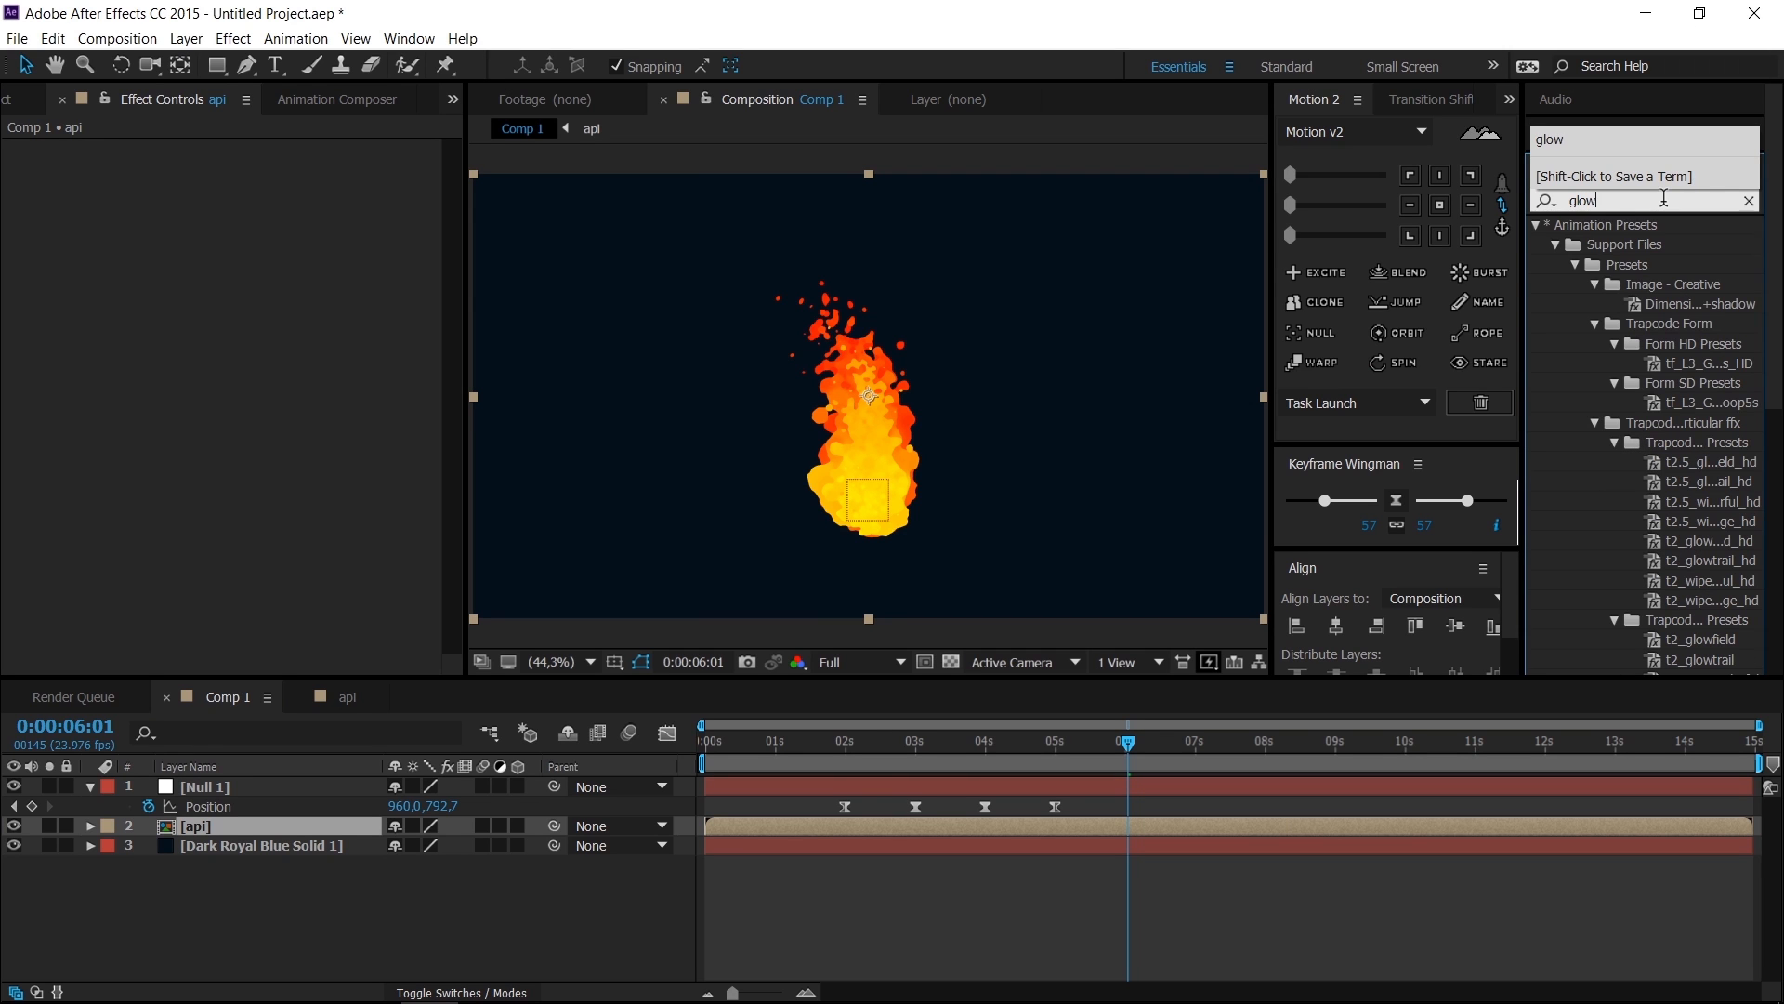
left_click(1553, 243)
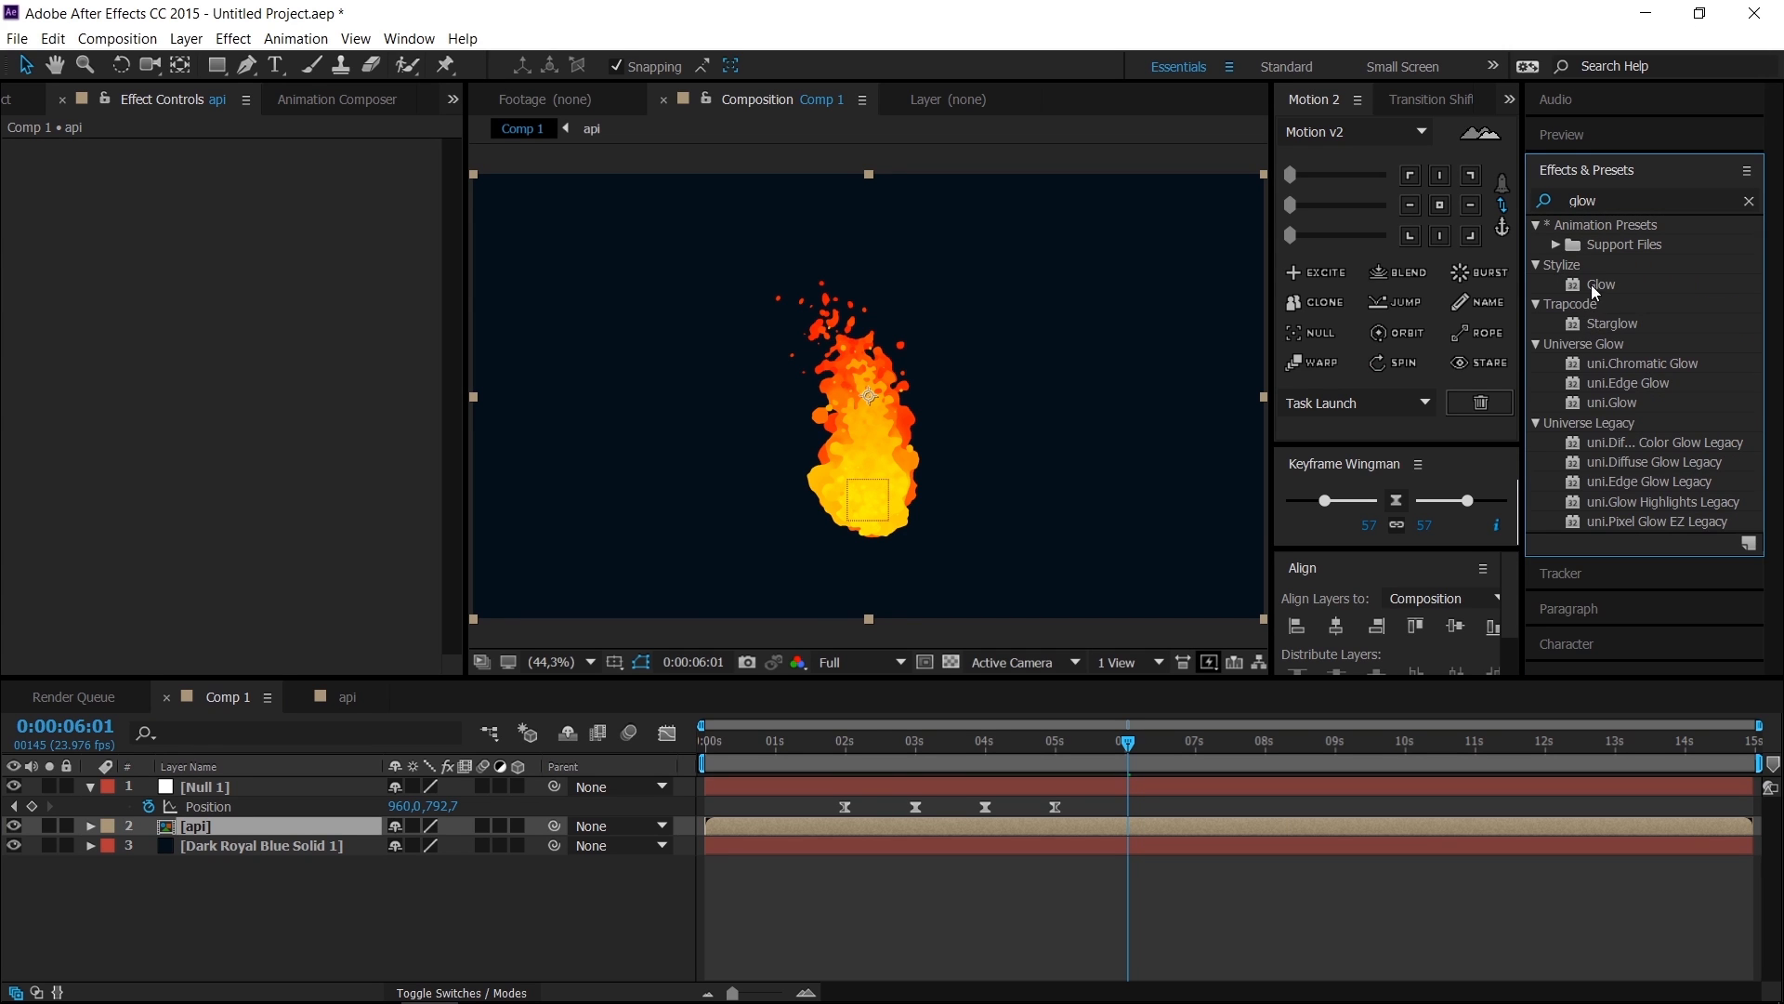
left_click_drag(1597, 282, 245, 824)
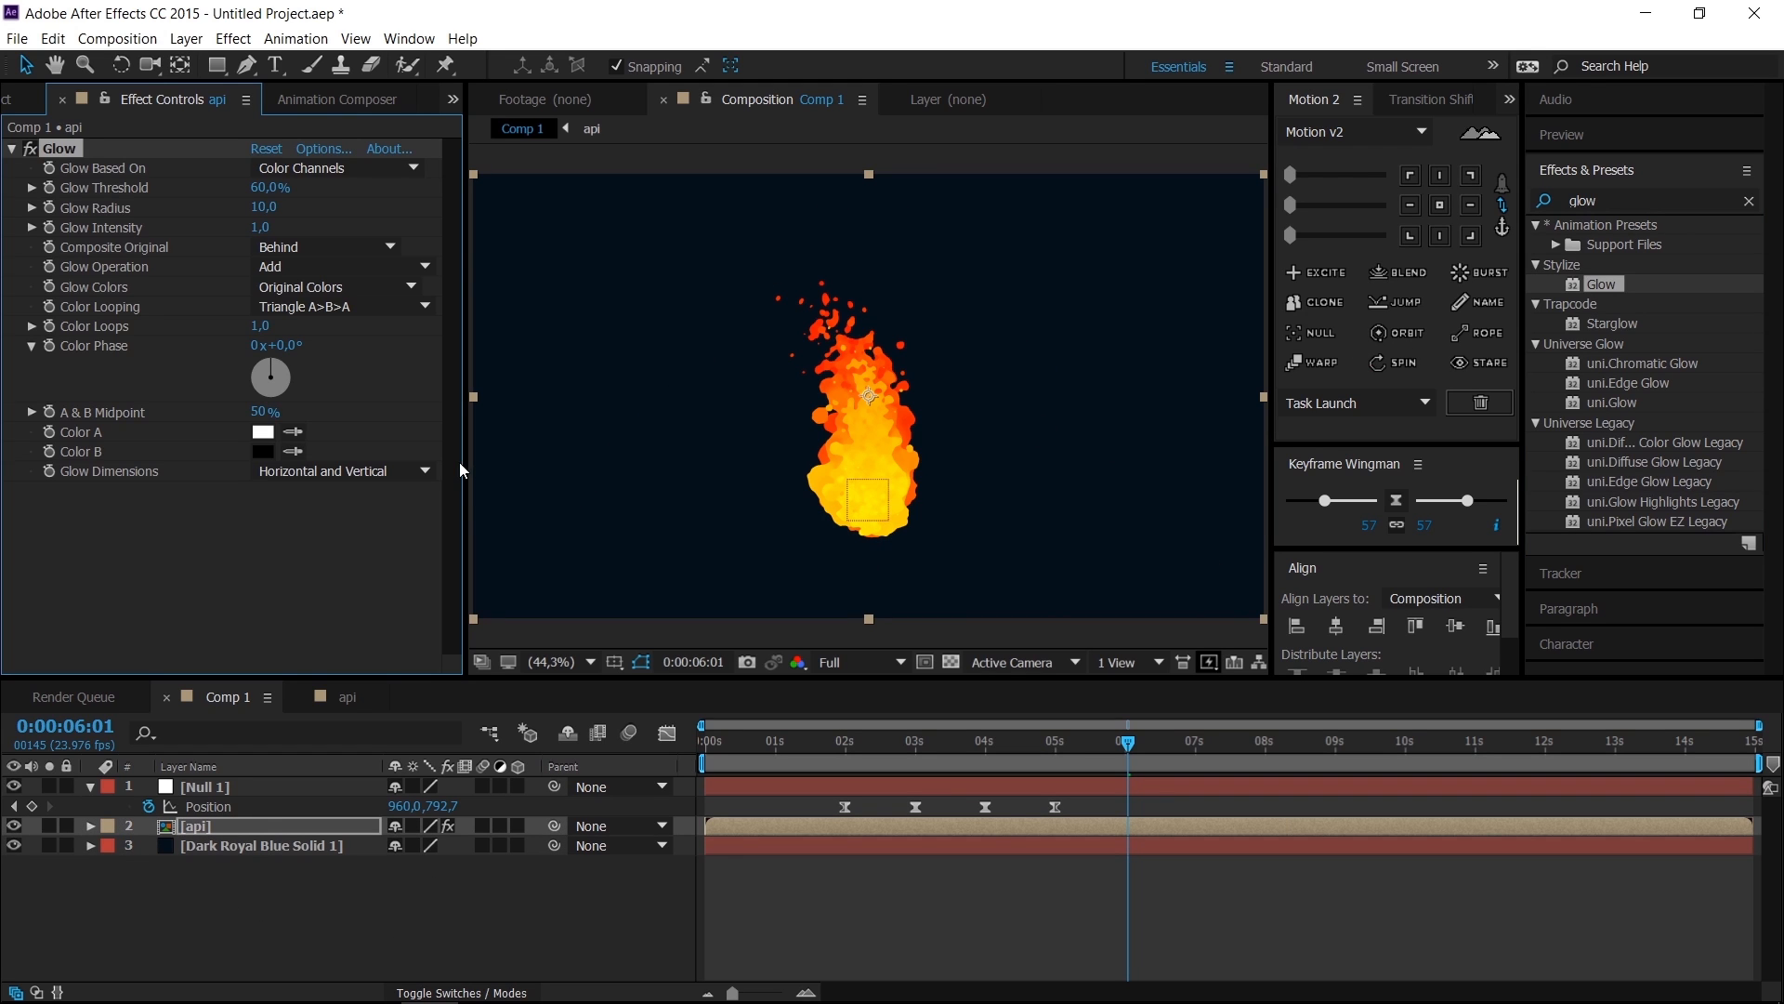
Step: Set the Glow Threshold to 94.5%, Glow Radius to 40 and Glow Intensity to 0.7, and preview the composition
left_click_drag(268, 187, 360, 187)
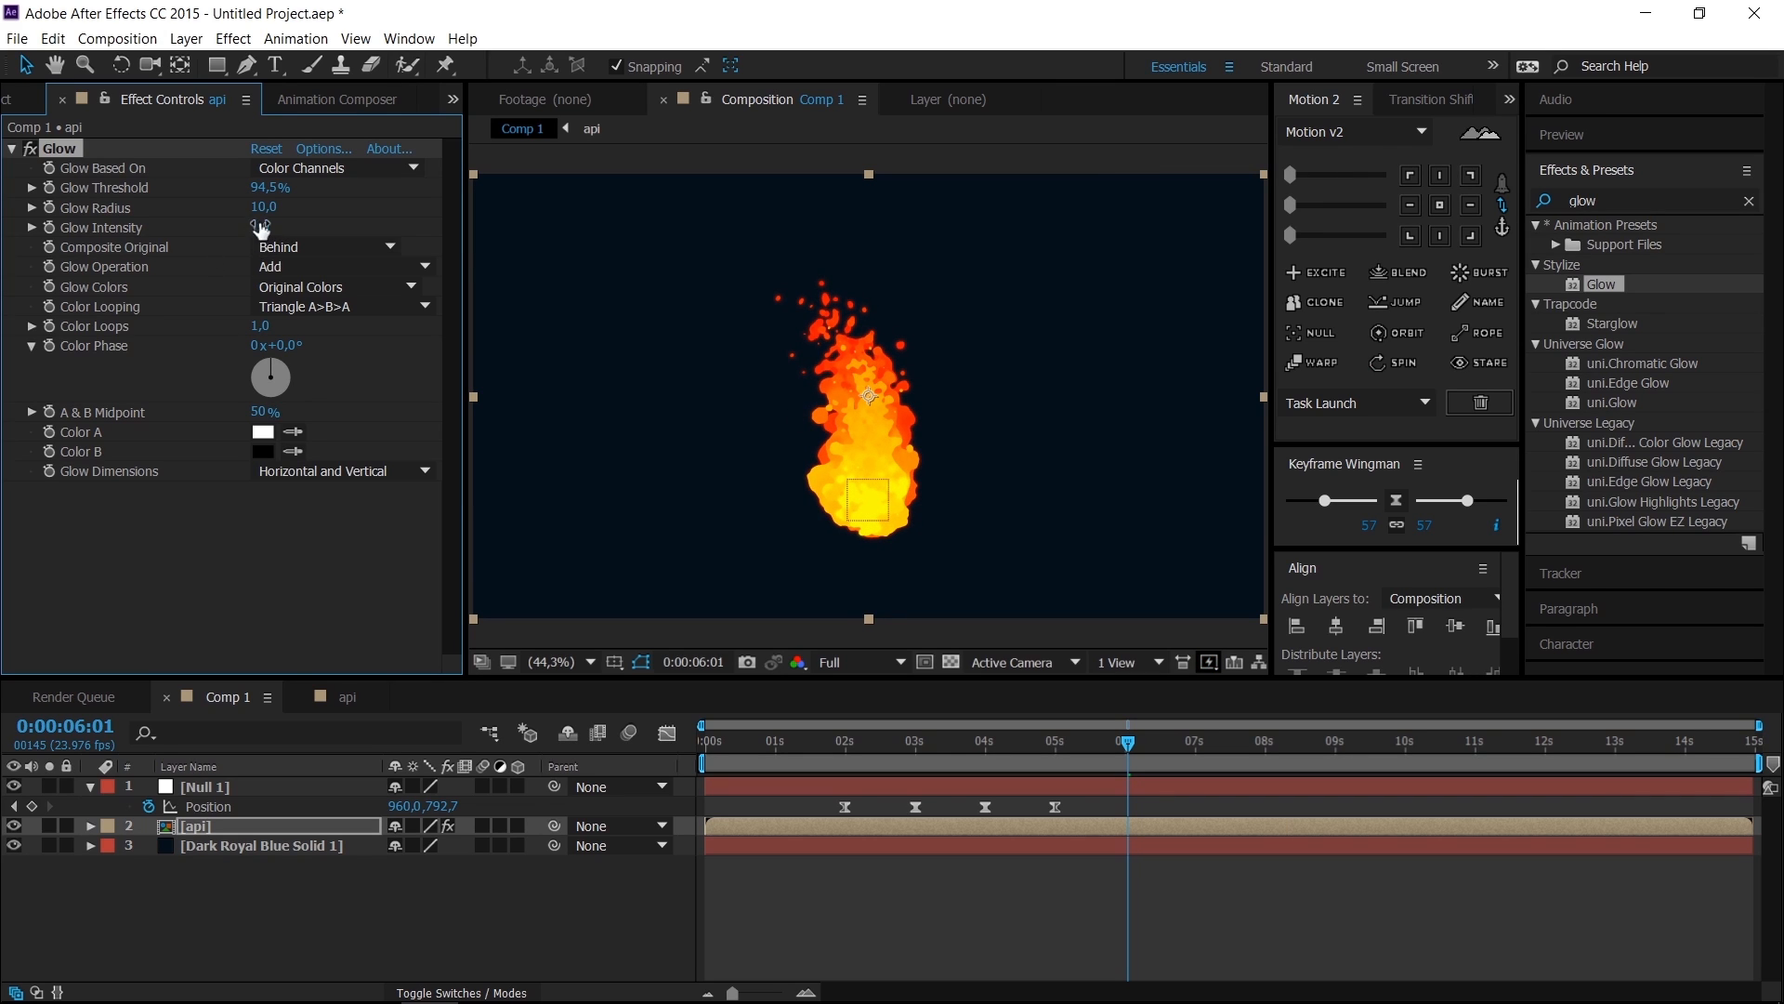
left_click_drag(263, 210, 292, 211)
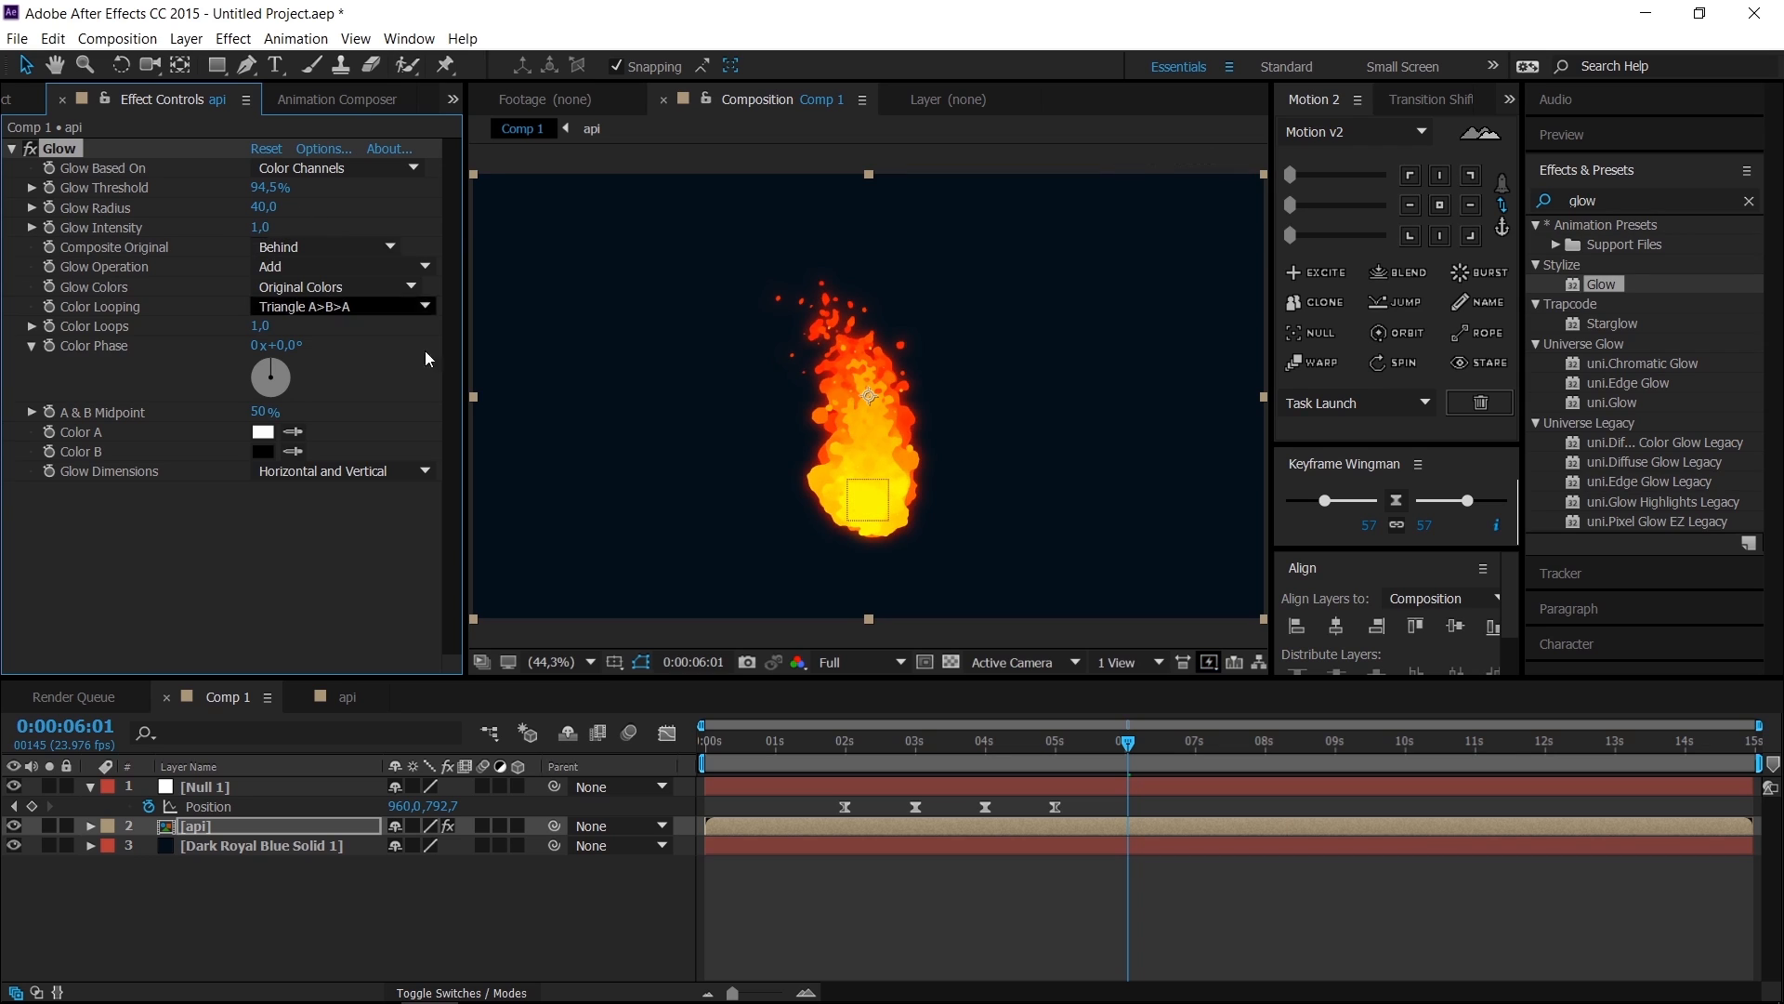
left_click_drag(265, 228, 243, 243)
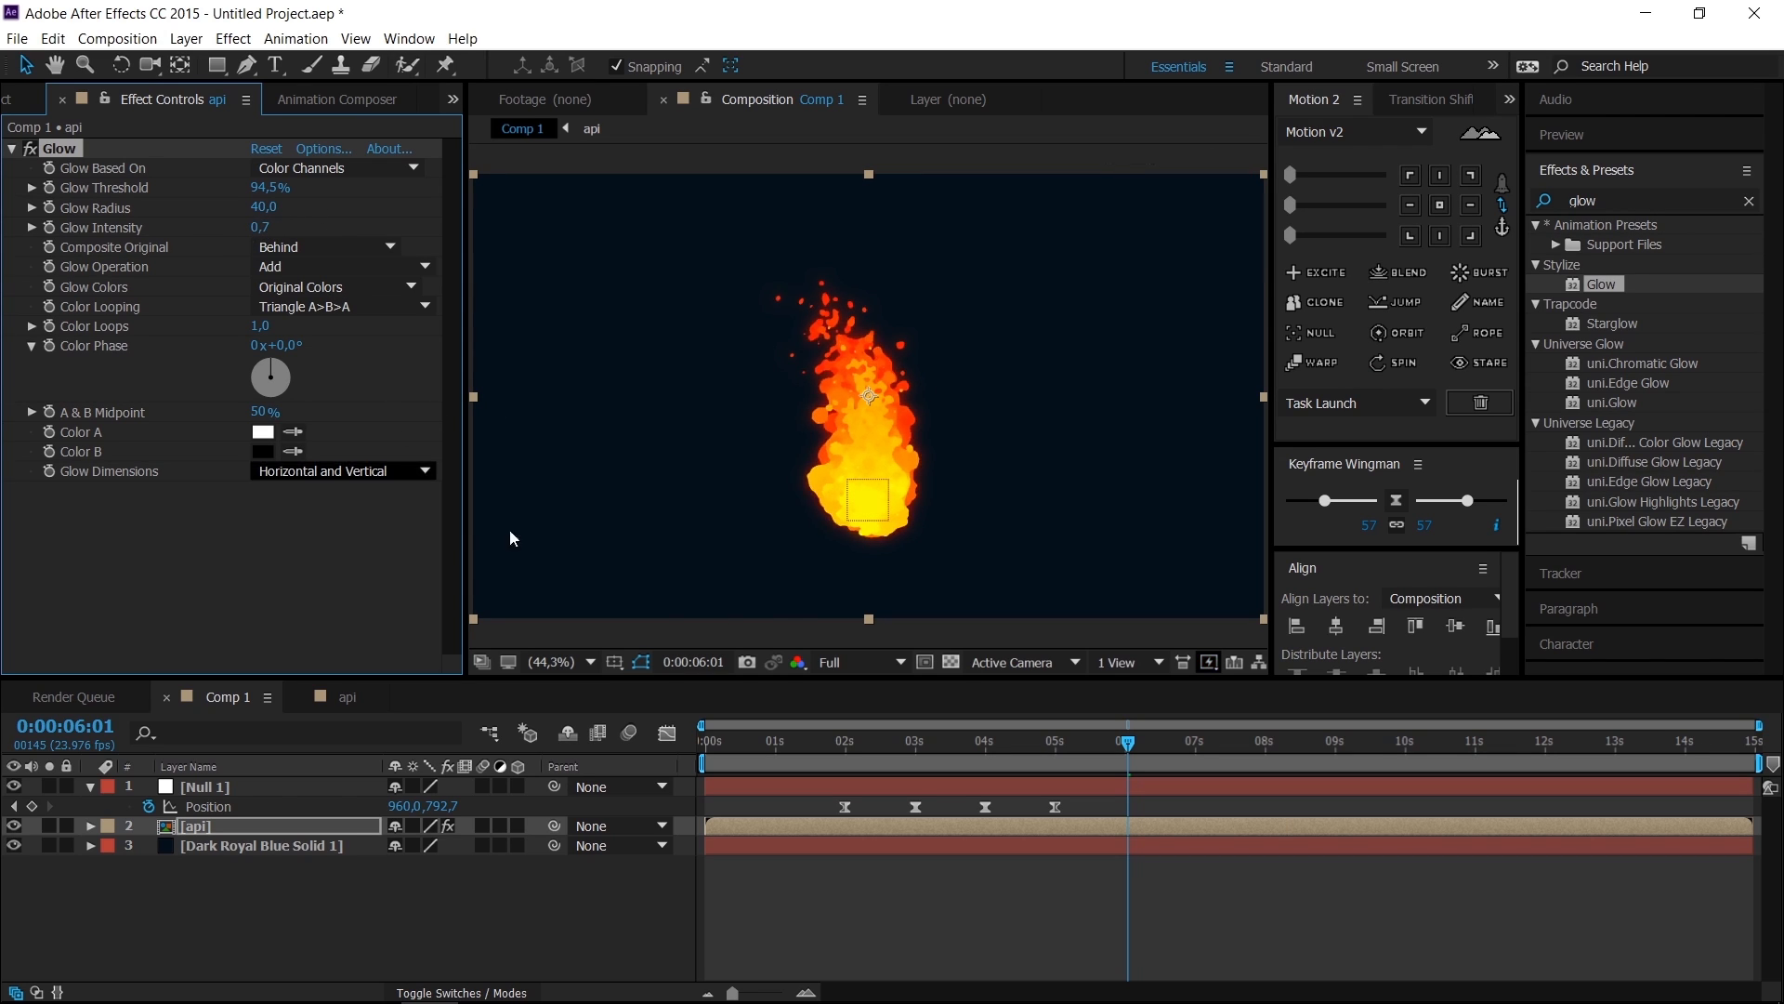
left_click(1033, 914)
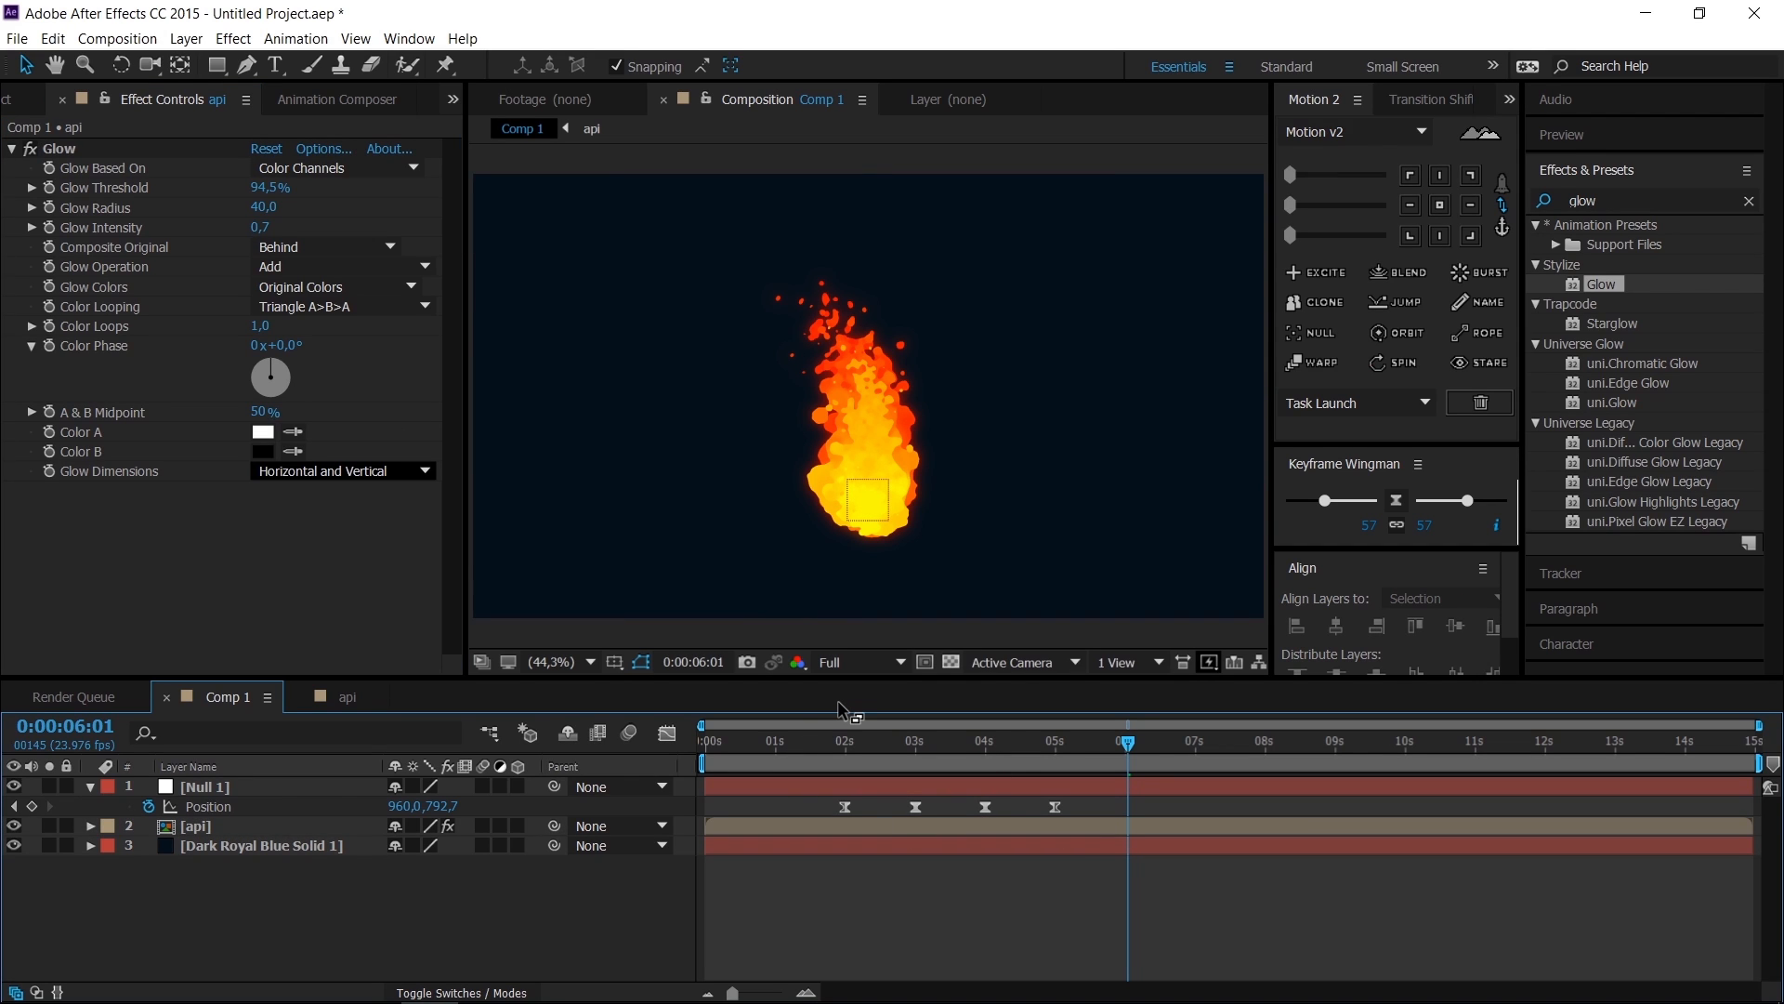
key("space")
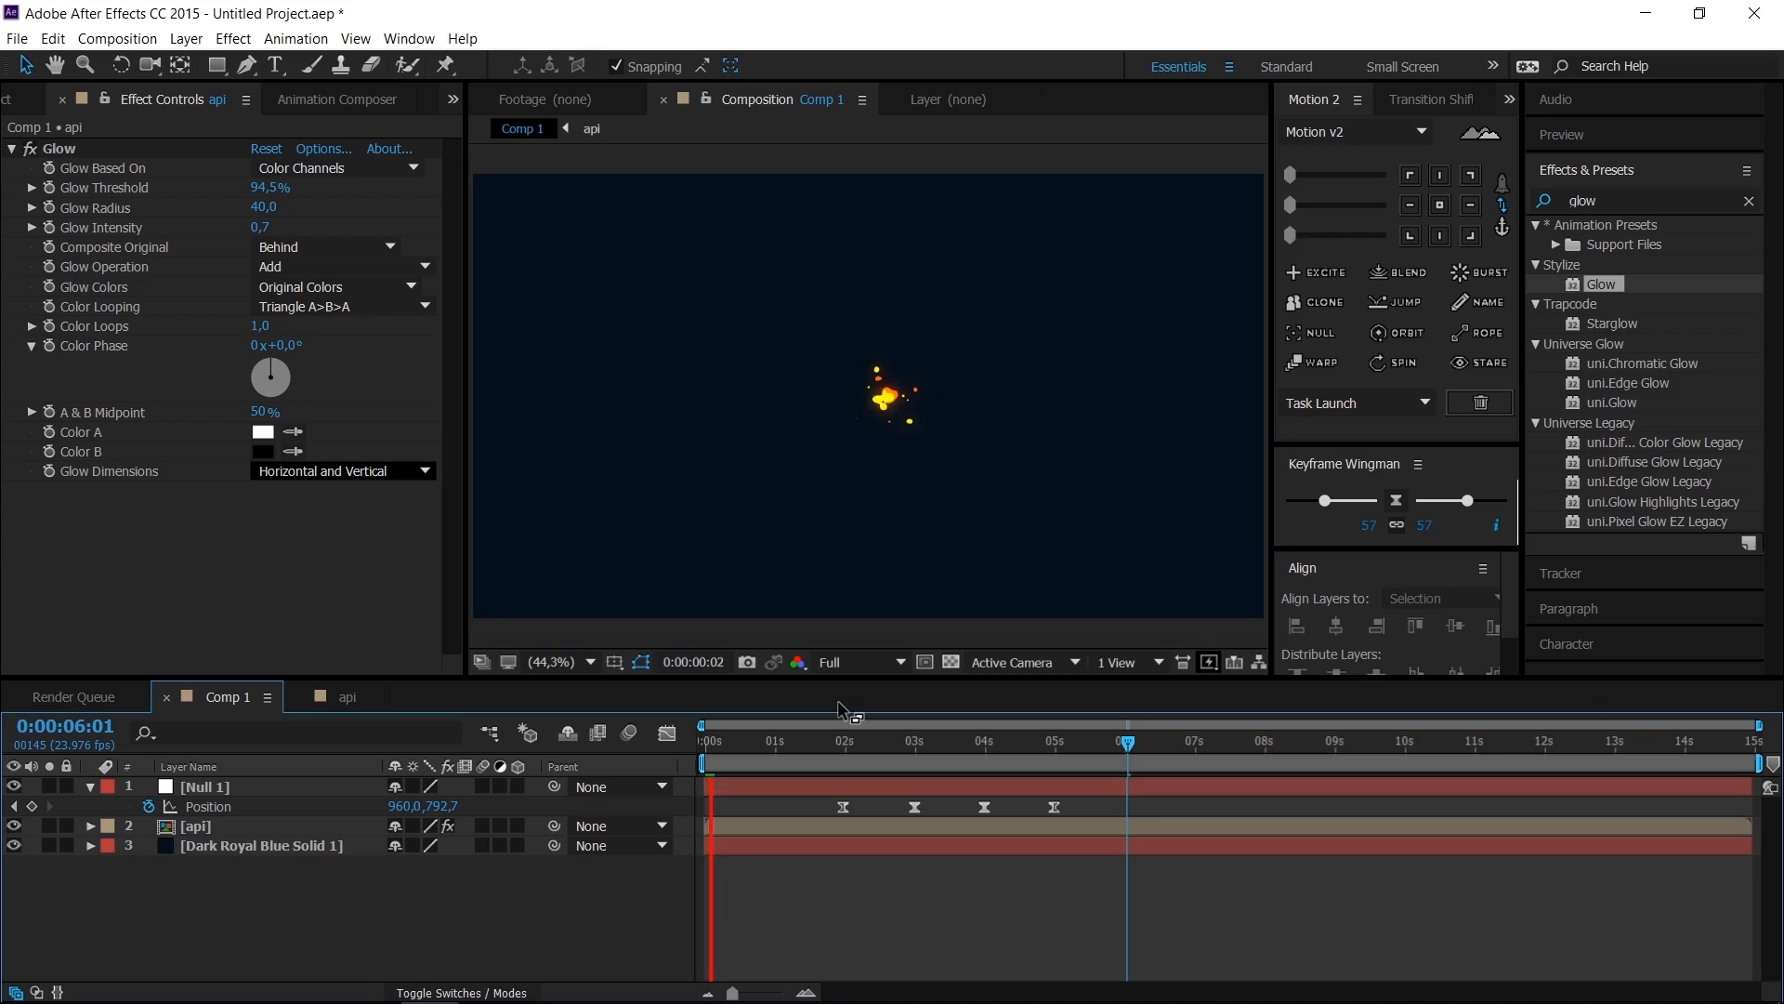